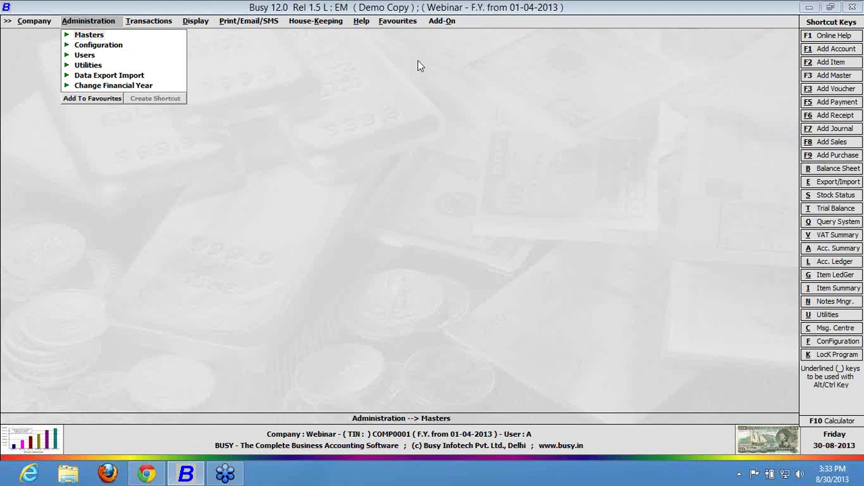
Open a new sales voucher via Transactions > Sales > Add.
left_click(118, 47)
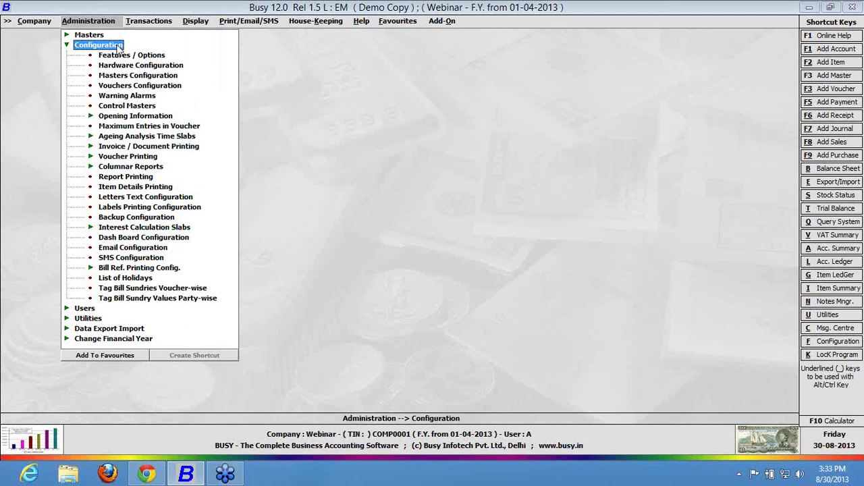
key("Right")
key("Return")
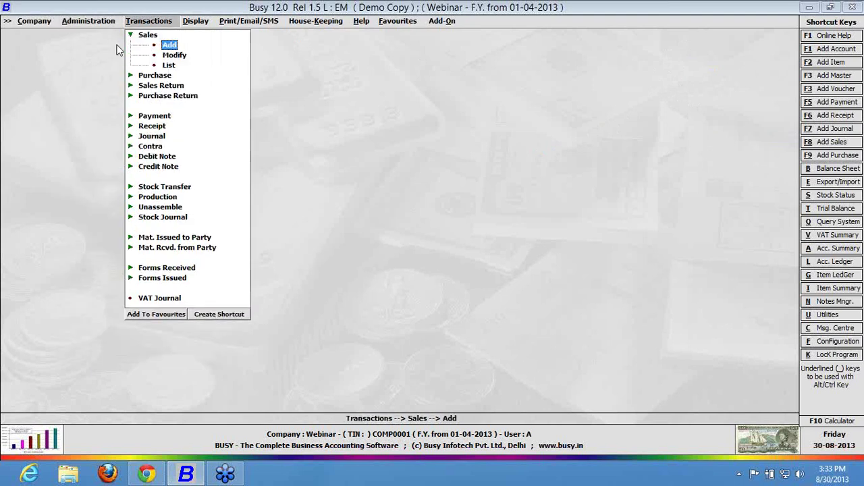
key("Return")
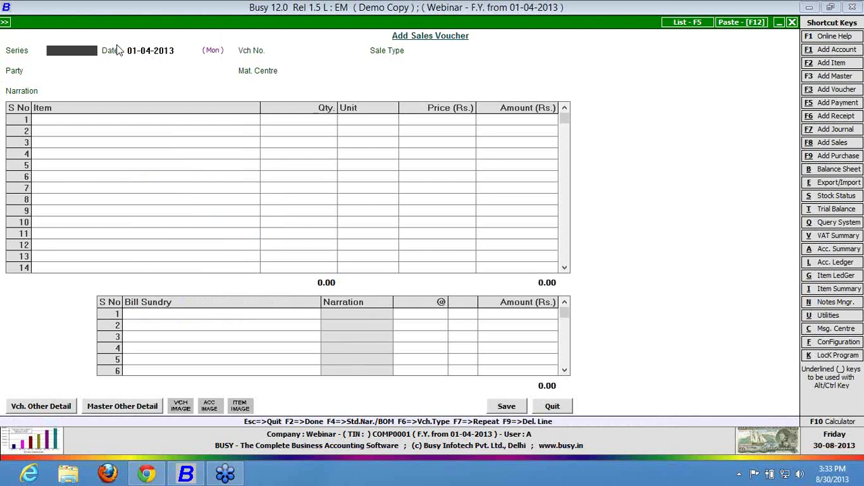
Fill the header with series Main, sale type C/C-Form, party Busy Infotech Pvt. Ltd., and Main Store.
key("Return")
key("Return")
key("Return")
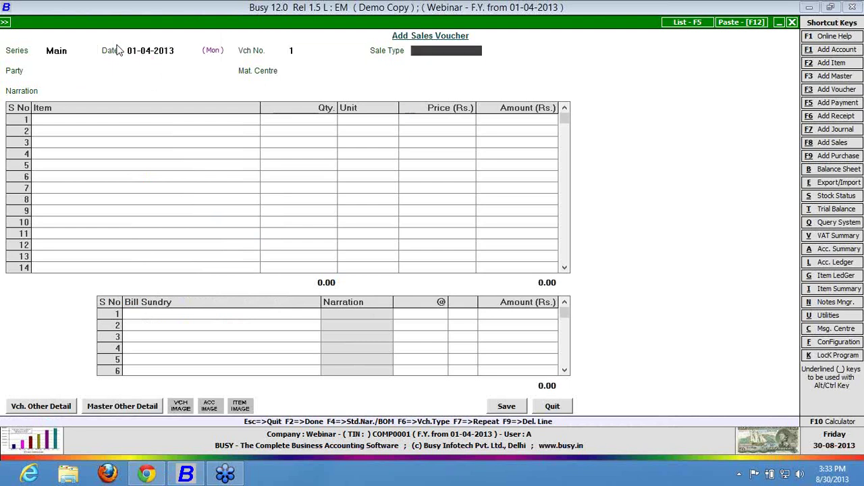
key("Return")
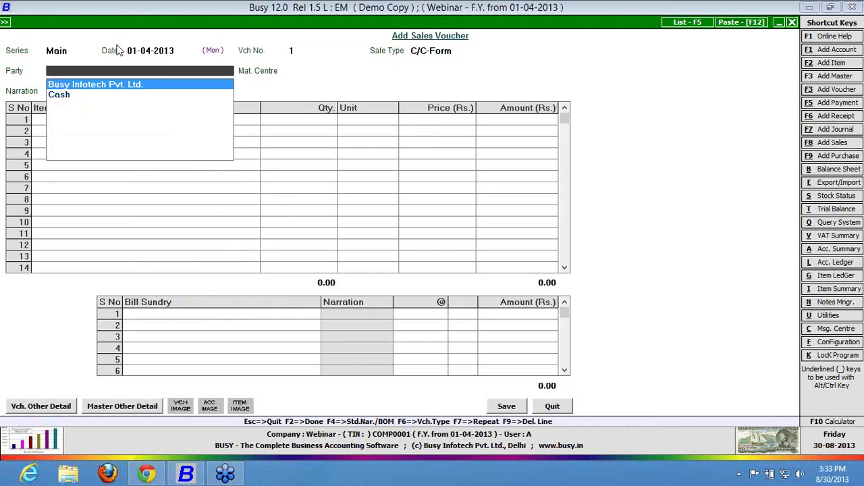
key("Return")
key("Return")
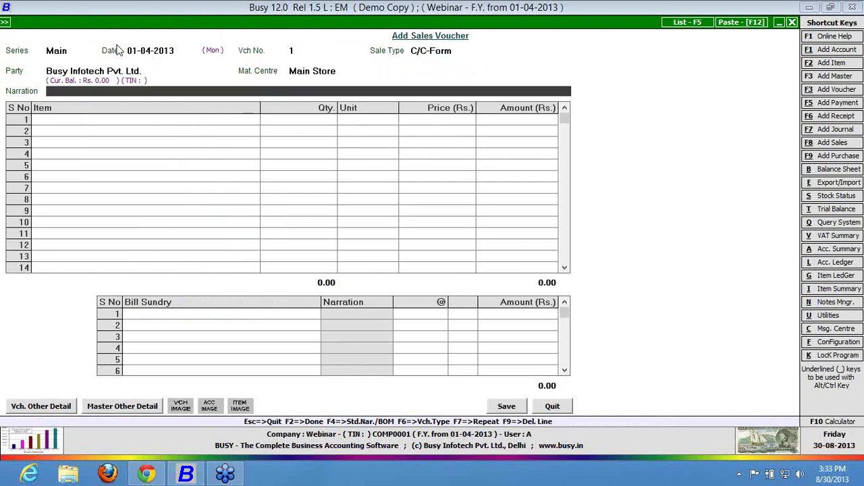
key("Return")
key("Return")
key("Return")
key("Return")
key("Return")
key("Return")
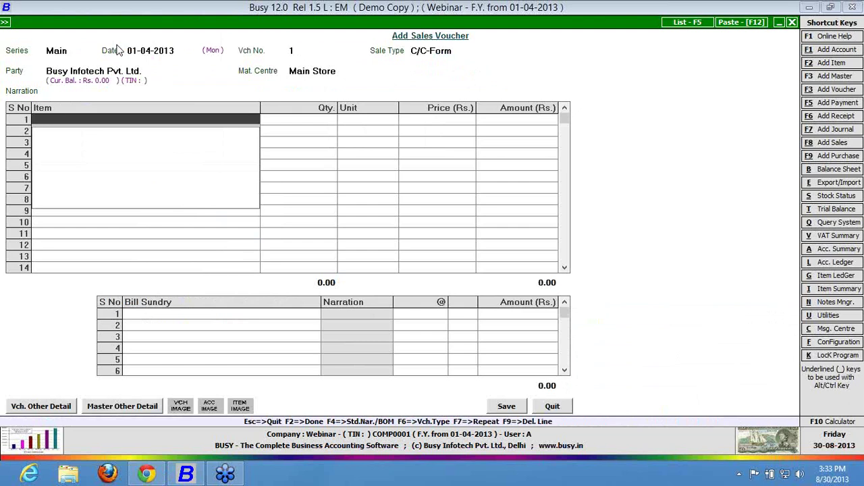
Create 'Item A' in group General with unit Pcs. from the voucher's item column and save it.
key("F3")
type("ite")
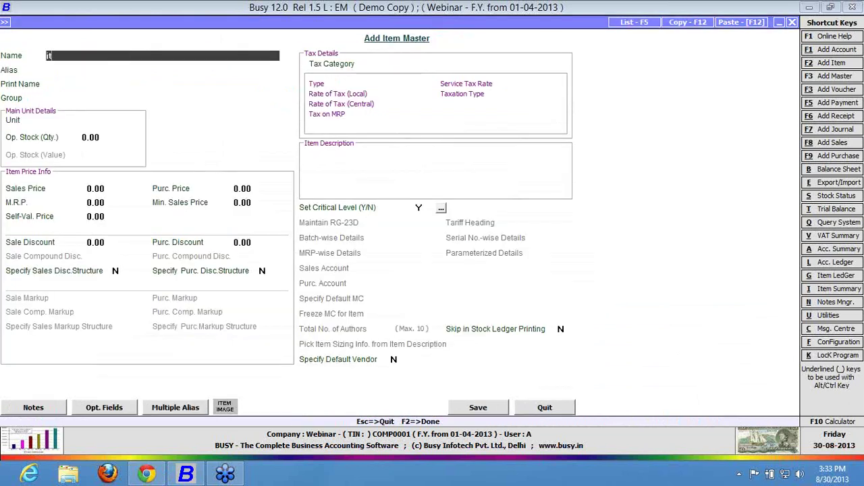
type("m A")
key("Return")
key("Return")
key("Return")
key("Return")
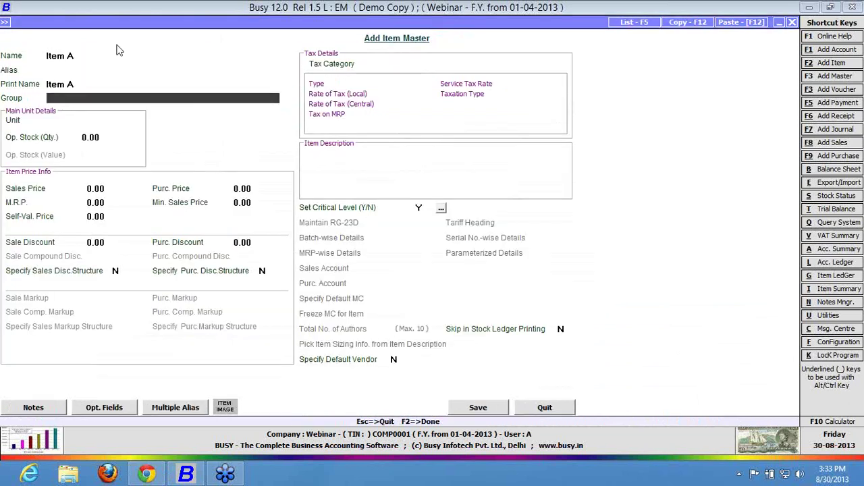
key("Return")
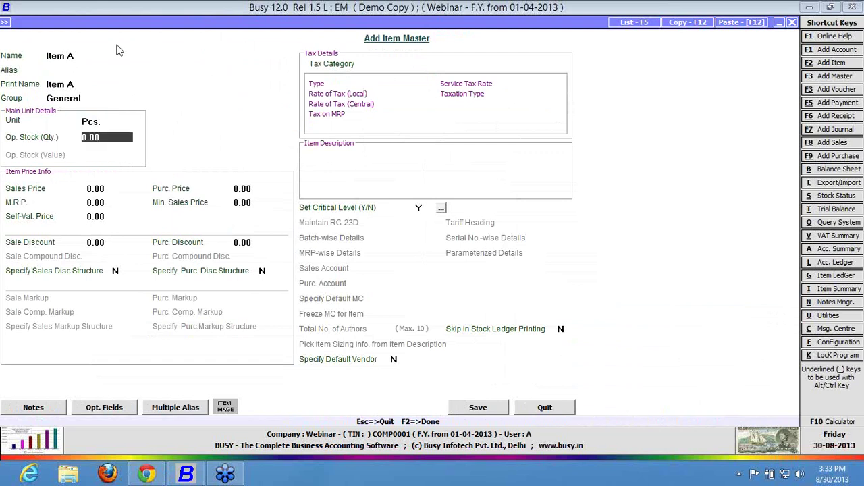
key("F2")
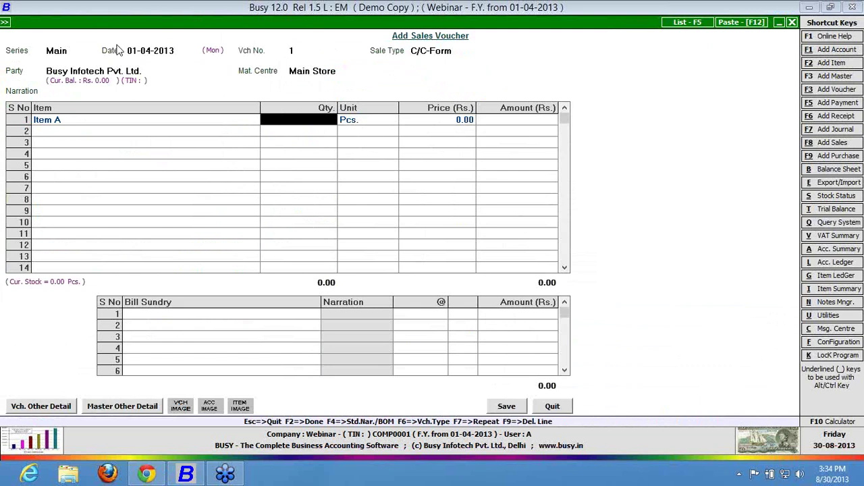
Discard the sales voucher and open the POS section of Features / Options.
key("Escape")
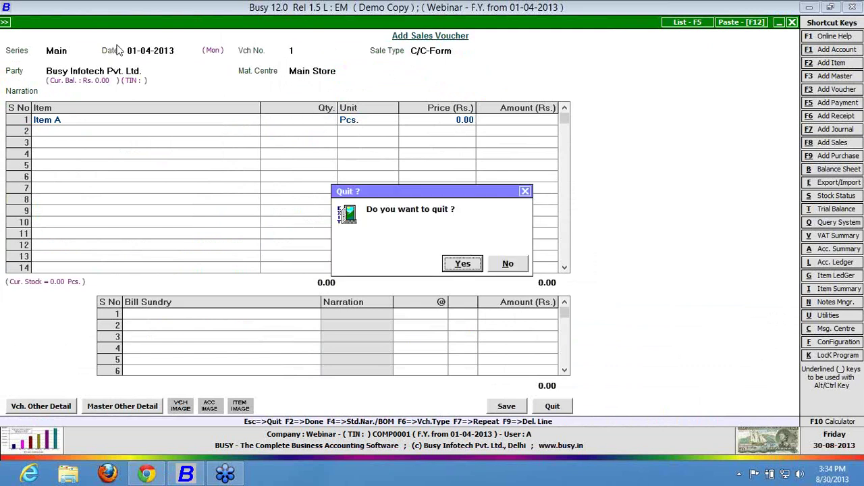
key("Return")
key("Down")
key("Down")
key("Down")
key("Down")
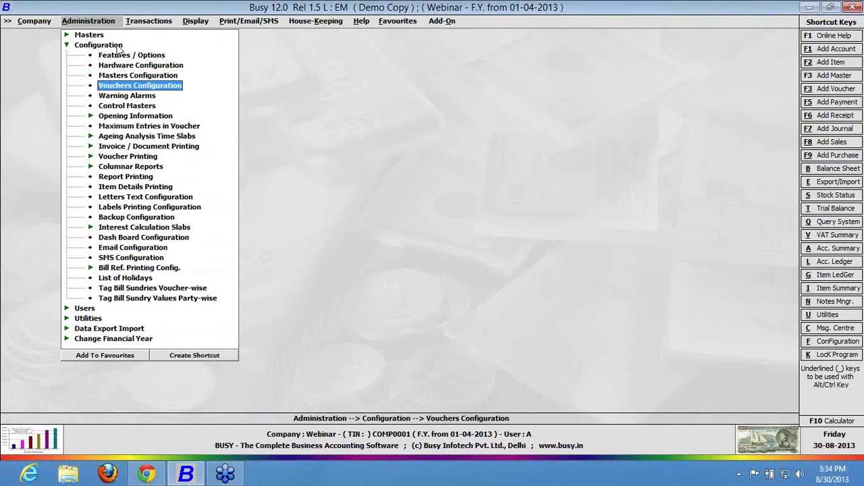
key("Up")
key("Up")
key("Up")
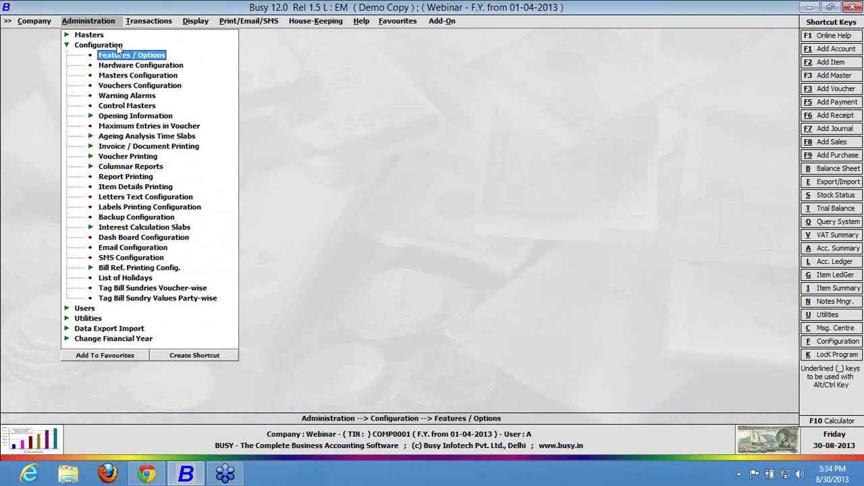
key("Return")
key("Down")
key("Down")
key("Down")
key("Down")
key("Down")
key("Down")
key("Down")
key("Down")
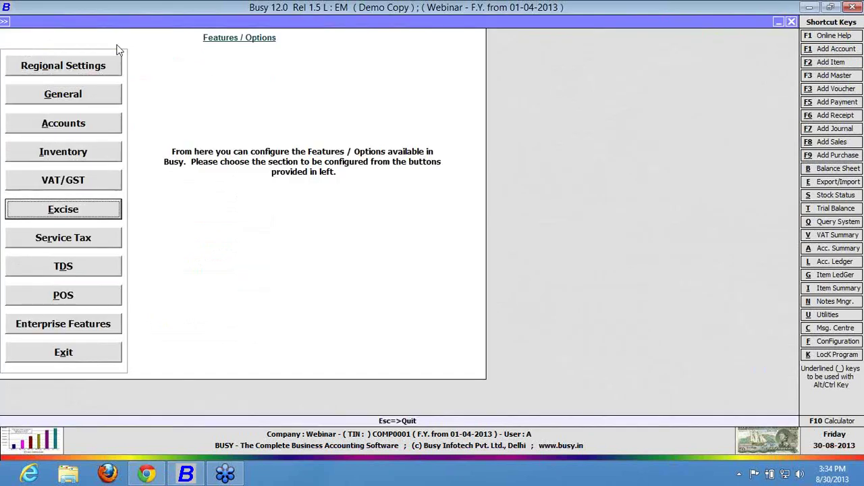
key("Return")
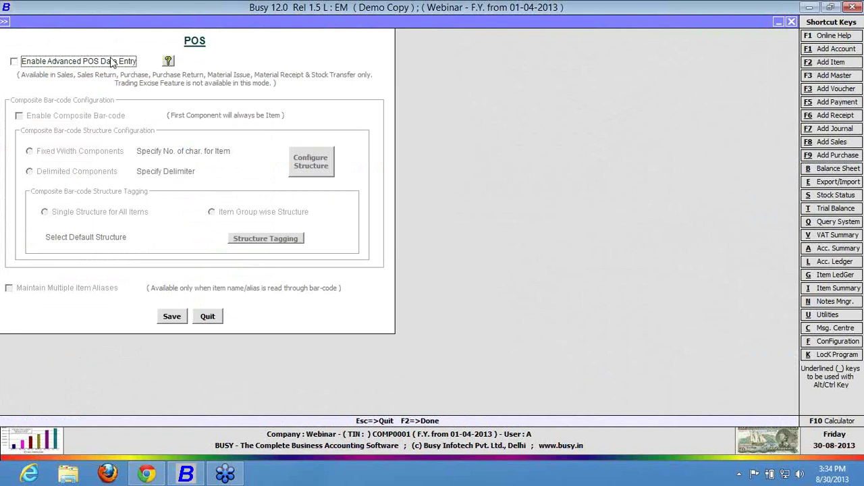
Enable Advanced POS Data Entry and Maintain Multiple Item Aliases, then save.
left_click(112, 61)
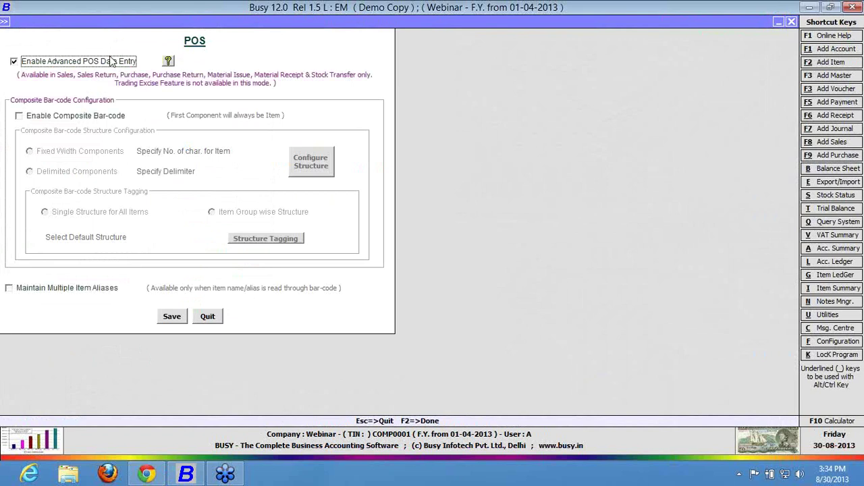
left_click(25, 290)
left_click(25, 291)
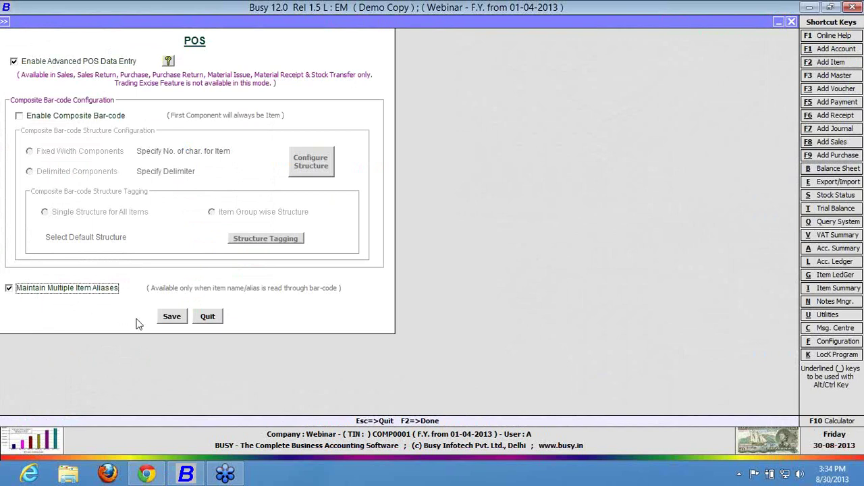
left_click(172, 322)
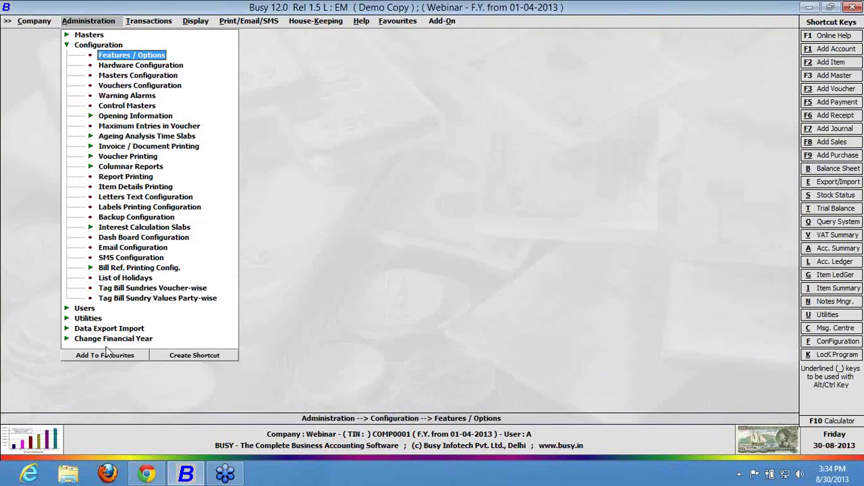
Open Item A for modification through Masters > Item > Modify.
key("Escape")
key("Up")
key("Return")
key("Down")
key("Down")
key("Down")
key("Return")
key("Down")
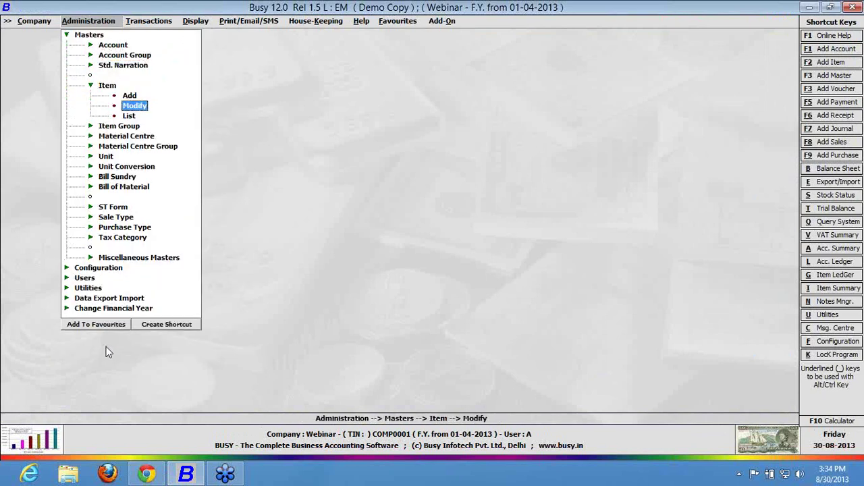
key("Return")
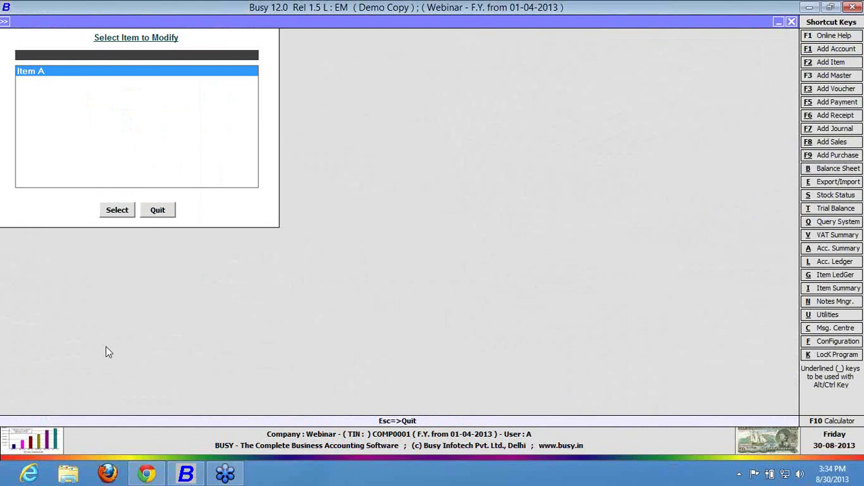
key("Return")
key("Return")
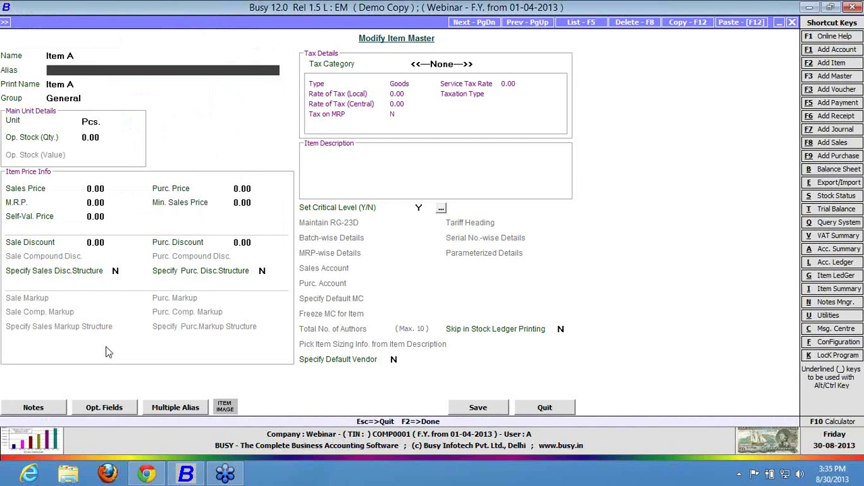
Enter aliases A1 and A2 in Item A's Multiple Aliases list and close it.
key("alt+m")
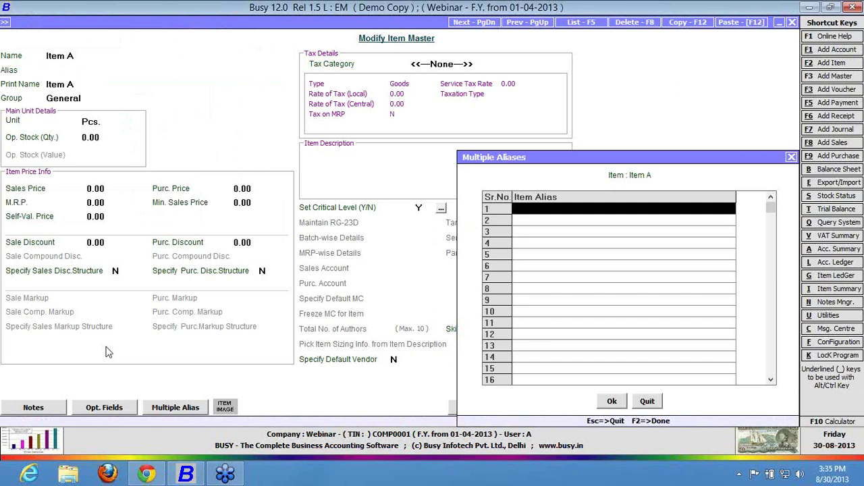
key("Down")
key("Down")
key("Down")
key("Down")
key("Down")
key("Down")
key("Down")
key("Down")
key("Down")
key("Down")
key("Down")
key("Down")
key("Down")
key("Down")
key("Down")
key("Down")
key("Down")
key("Down")
key("Down")
key("Down")
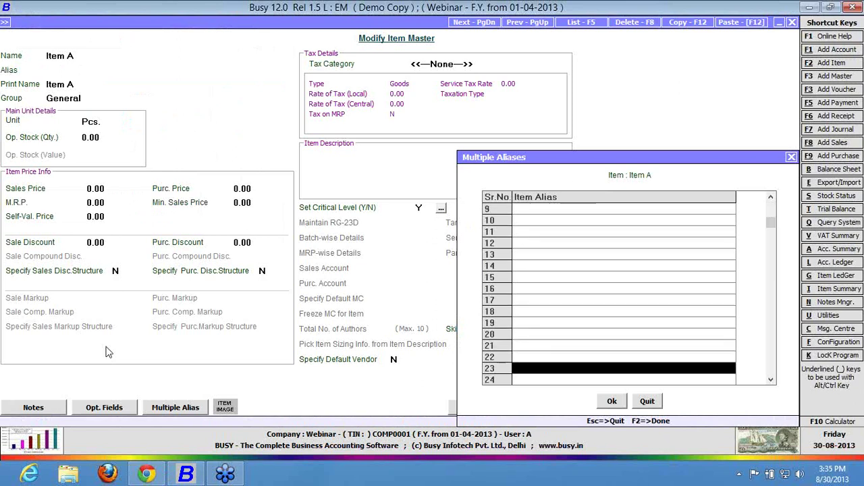
key("Down")
key("Down")
key("Down")
key("Down")
key("Down")
key("Down")
key("Down")
key("Down")
key("Down")
key("Down")
key("Down")
key("Down")
key("Down")
key("Down")
key("Down")
key("Down")
key("Down")
key("Down")
key("Down")
key("Down")
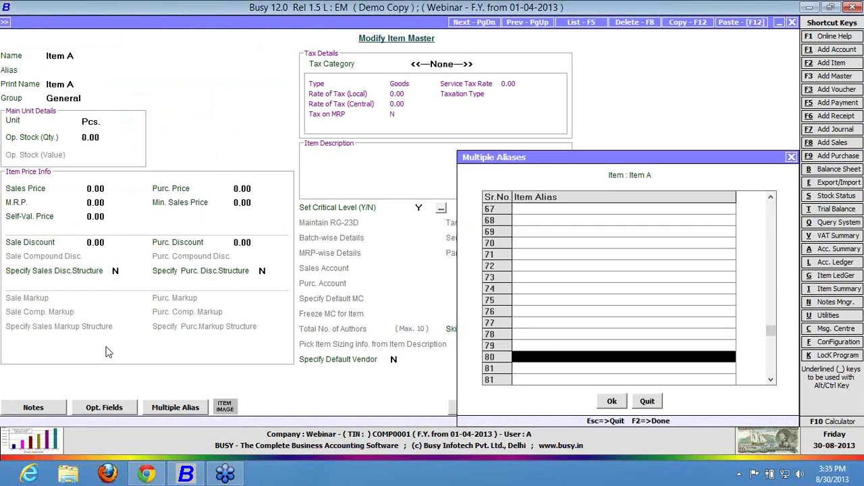
key("Down")
key("Down")
key("Down")
key("Down")
key("Down")
key("Down")
key("Down")
key("Down")
key("Down")
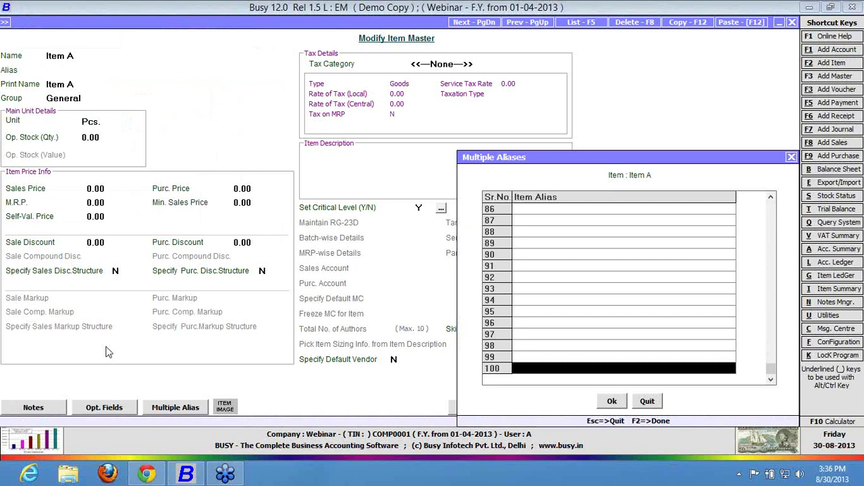
key("Up")
key("Up")
key("Up")
key("Up")
key("Up")
key("Up")
key("Up")
key("Up")
key("Up")
key("Up")
key("Up")
key("Up")
key("Up")
key("Up")
key("Up")
key("Up")
key("Up")
key("Up")
key("Up")
key("Up")
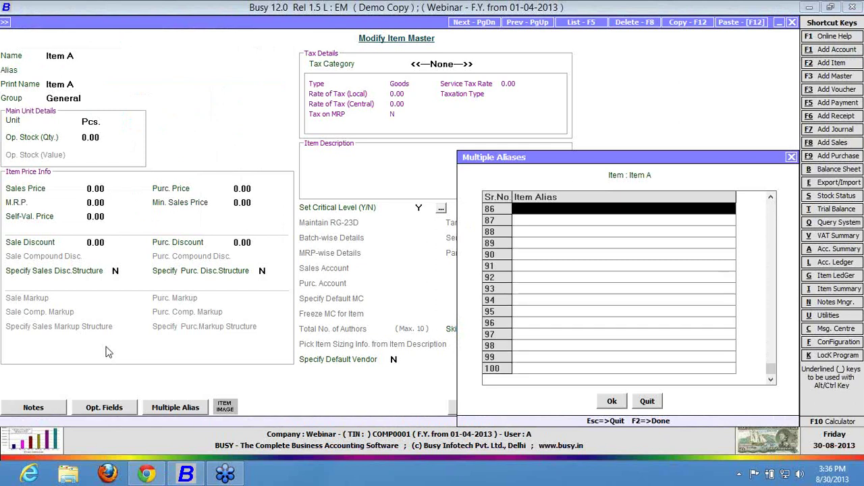
key("Up")
key("Up")
key("Up")
key("Up")
key("Up")
key("Up")
key("Up")
key("Up")
key("Up")
key("Up")
key("Up")
key("Up")
key("Up")
key("Up")
key("Up")
key("Up")
key("Up")
key("Up")
key("Up")
key("Up")
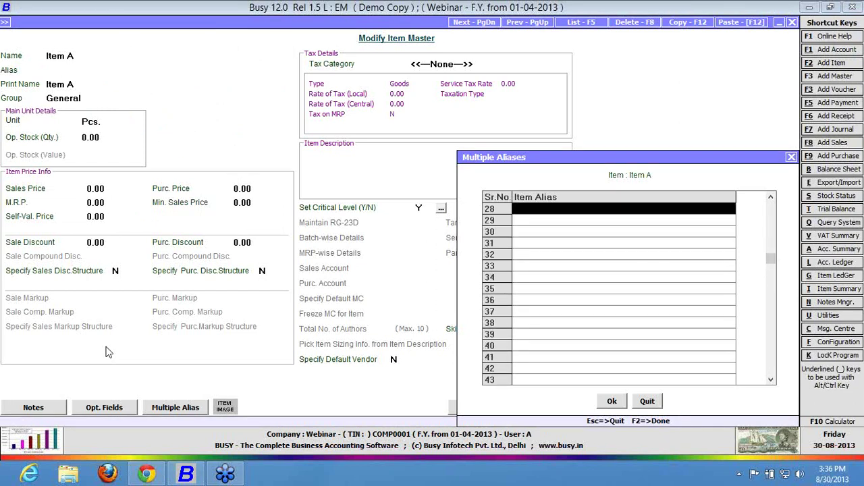
key("Up")
key("Up")
key("Up")
key("Up")
key("Up")
key("Up")
key("Up")
key("Up")
key("Up")
key("Up")
key("Up")
key("Up")
key("Up")
key("Up")
key("Up")
key("Up")
key("Up")
key("Up")
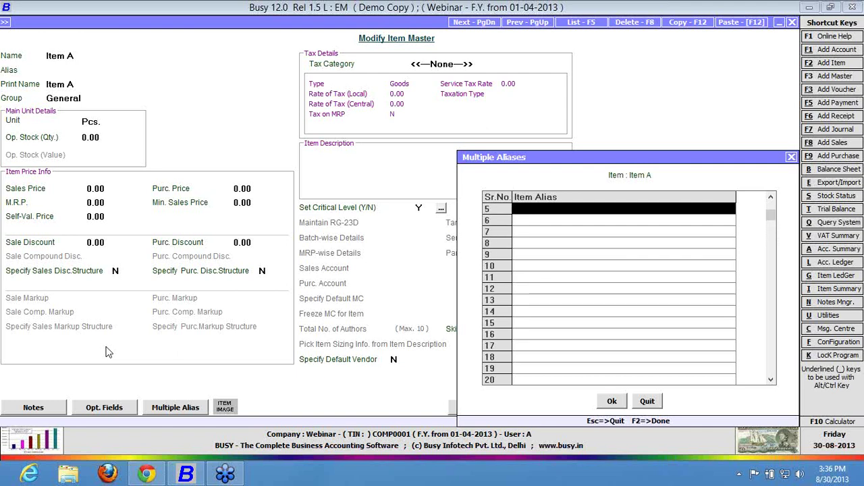
key("Tab")
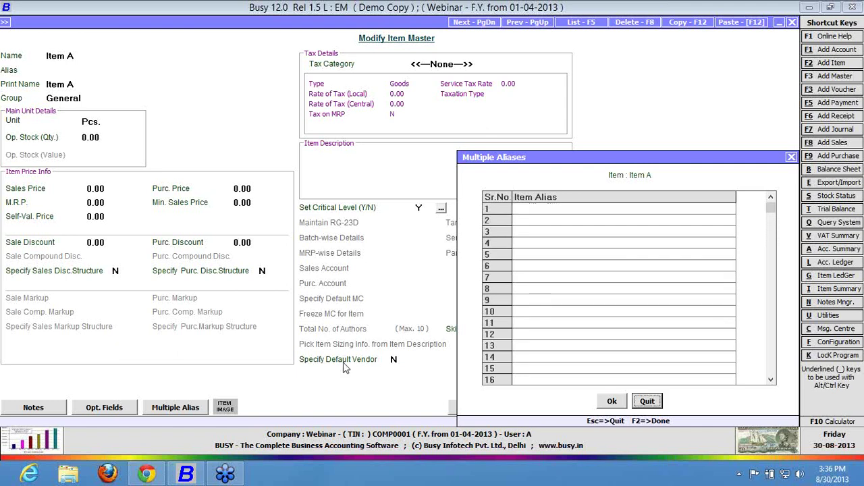
left_click(552, 213)
type("A1")
key("Return")
type("A2")
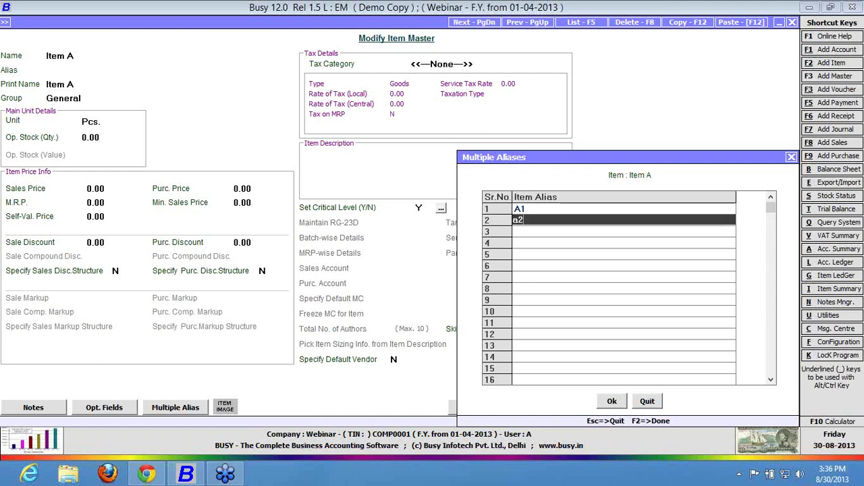
key("Return")
key("Return")
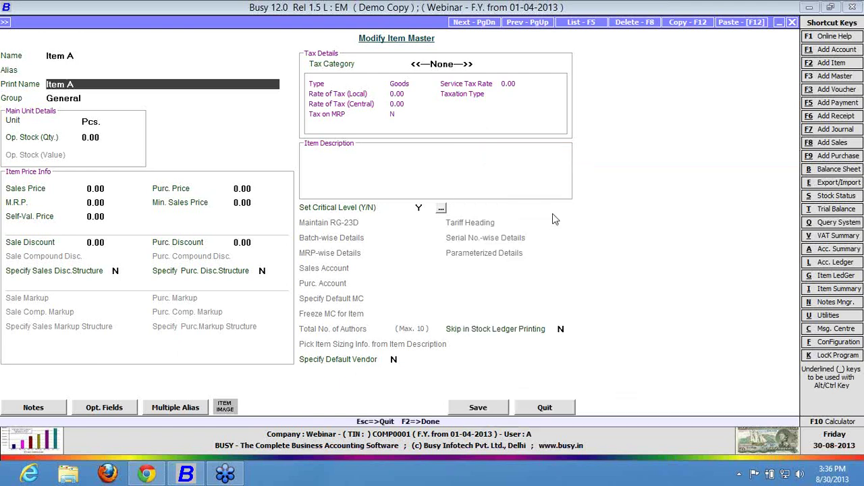
key("Return")
key("Return")
key("Return")
Set Item A's sales price to 1000 and save the item.
type("1000")
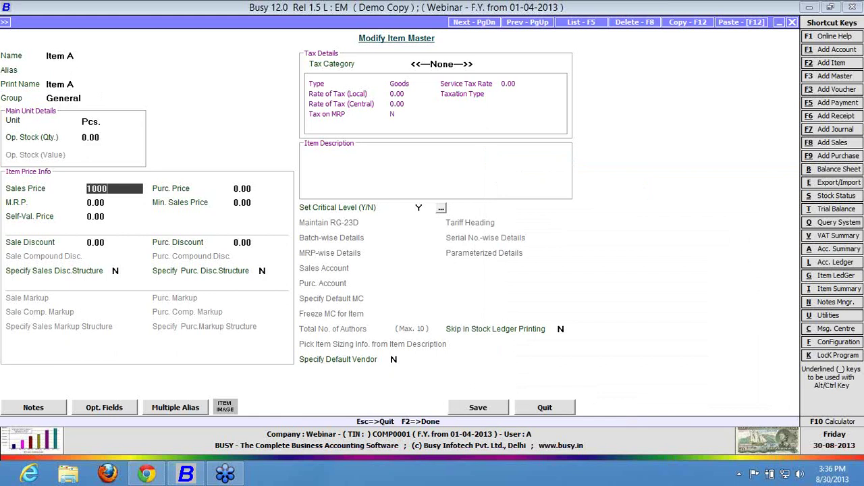
key("Return")
key("Return")
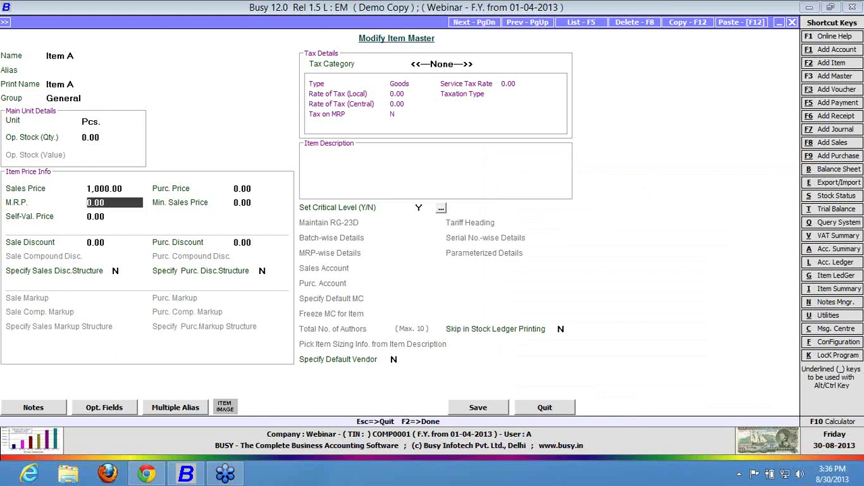
key("F2")
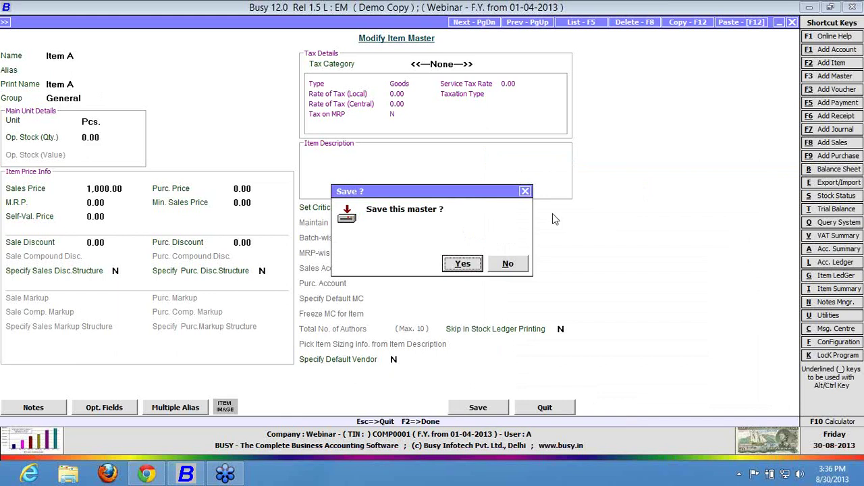
key("Return")
Reopen Item A for editing via Masters > Item > Modify.
key("Escape")
key("Escape")
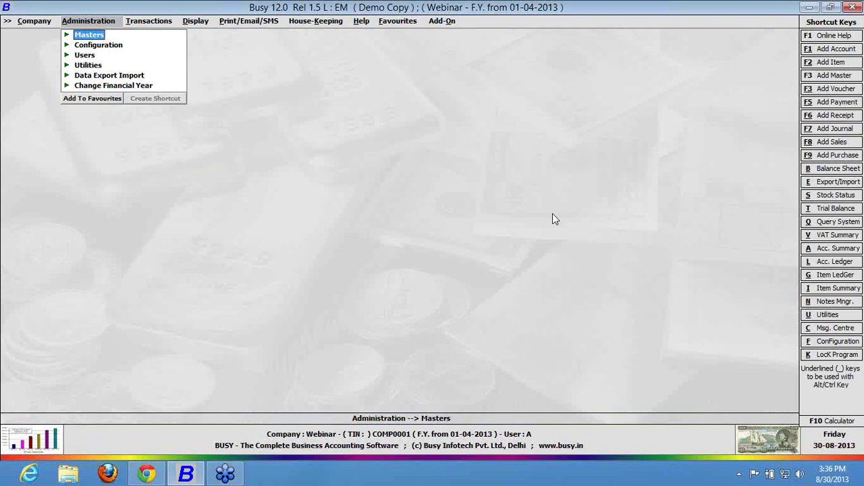
key("Down")
key("Return")
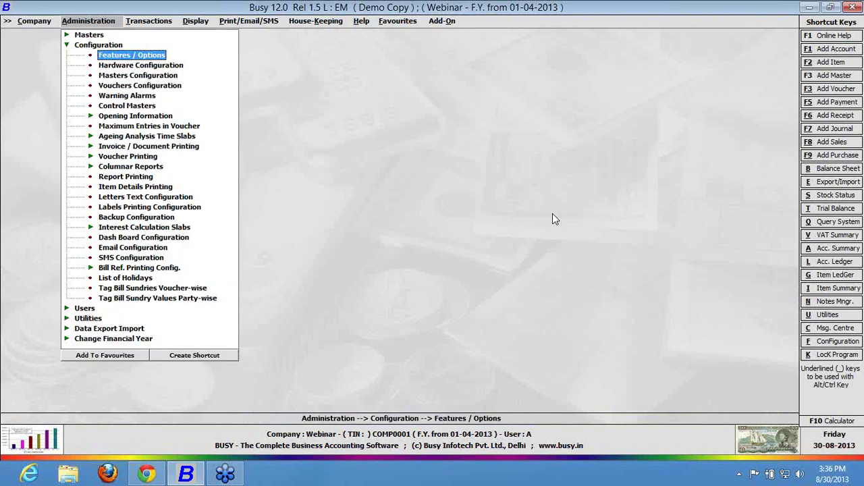
key("Up")
key("Up")
key("Return")
key("Down")
key("Down")
key("Down")
key("Return")
key("Down")
key("Down")
key("Return")
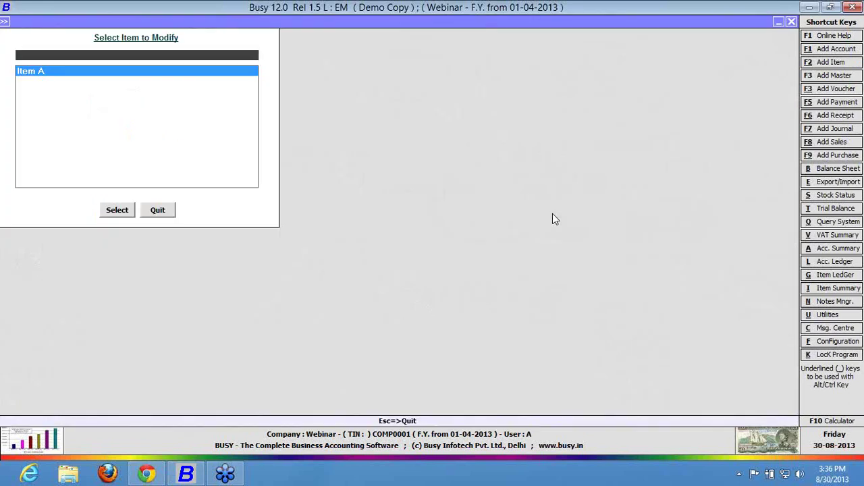
key("Return")
key("Return")
key("Down")
key("Escape")
key("Escape")
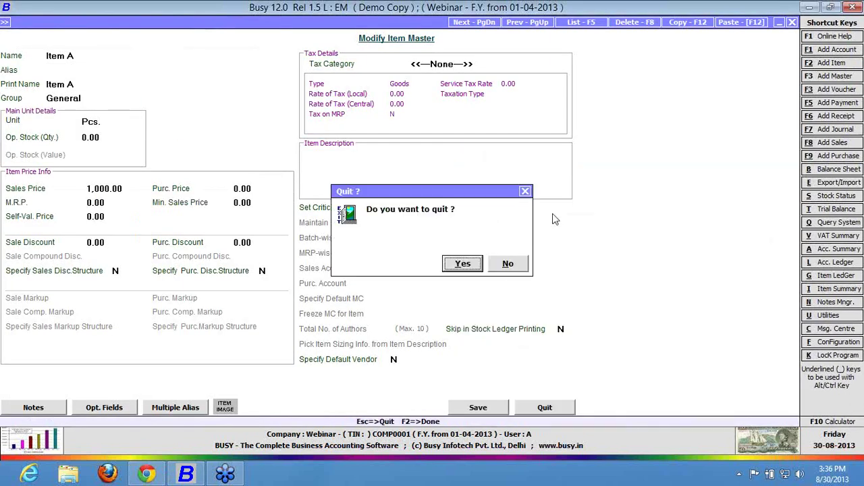
key("n")
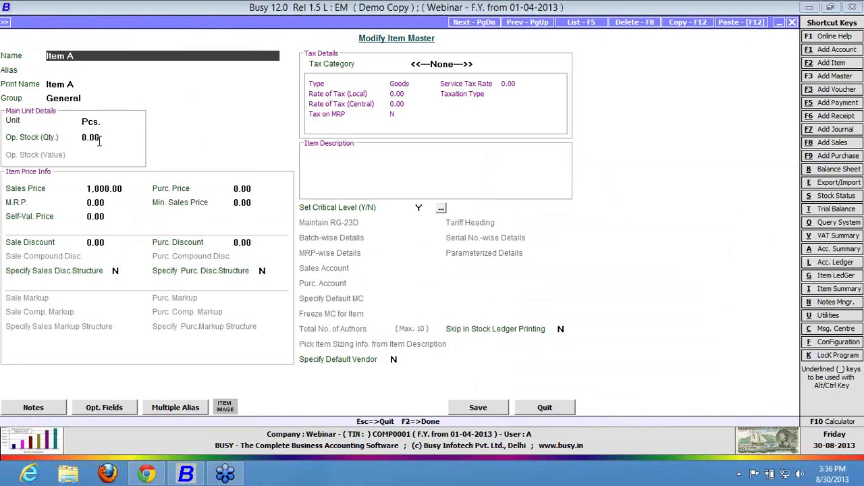
Give Item A an opening stock of 10 Pcs. valued 5,000 and save it.
left_click(98, 138)
type("10")
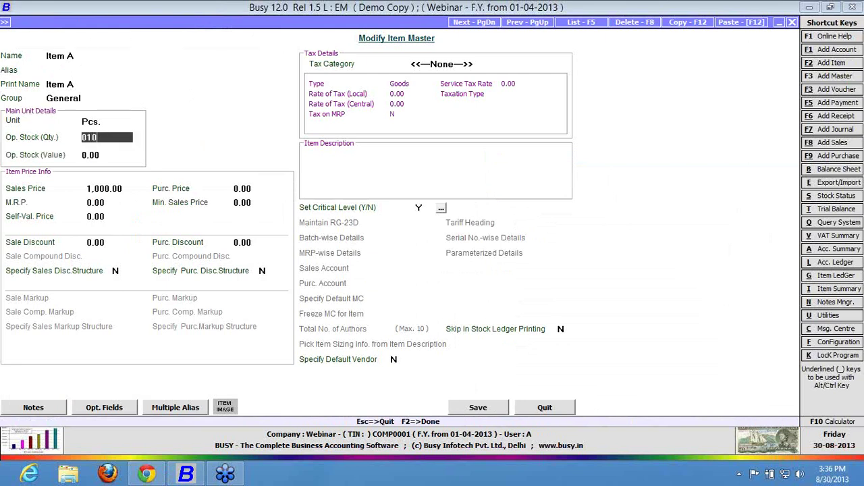
key("Return")
type("50")
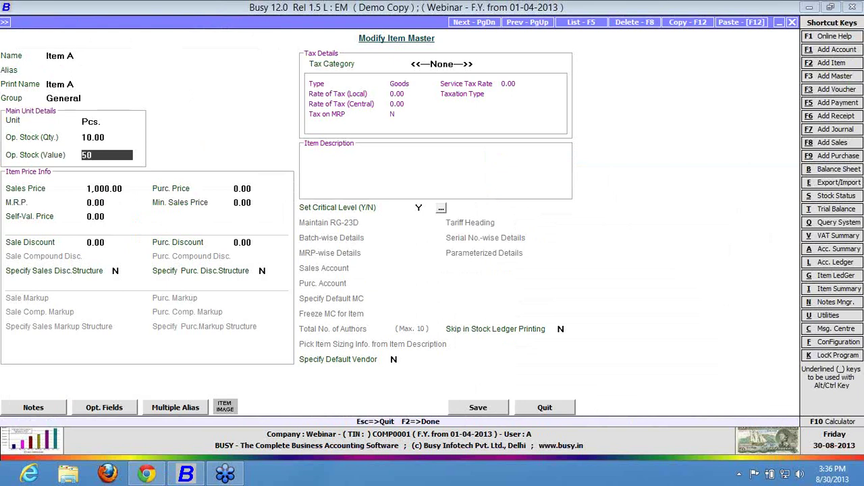
type("000")
key("Return")
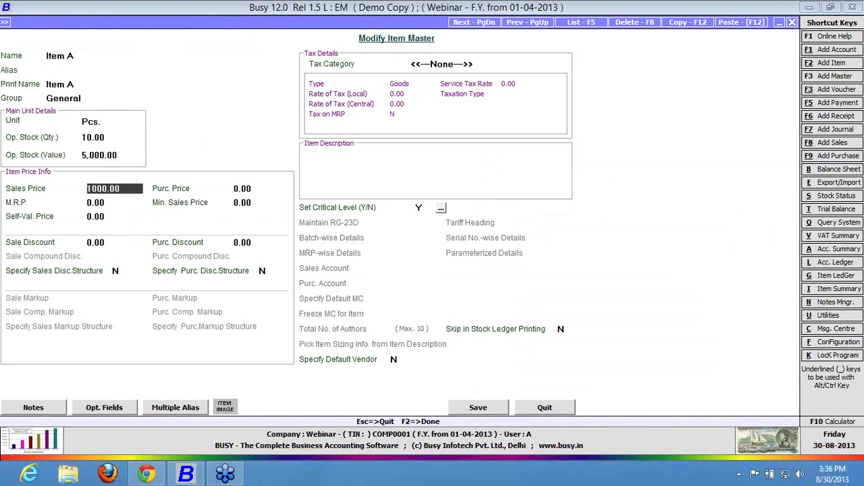
key("F2")
key("Return")
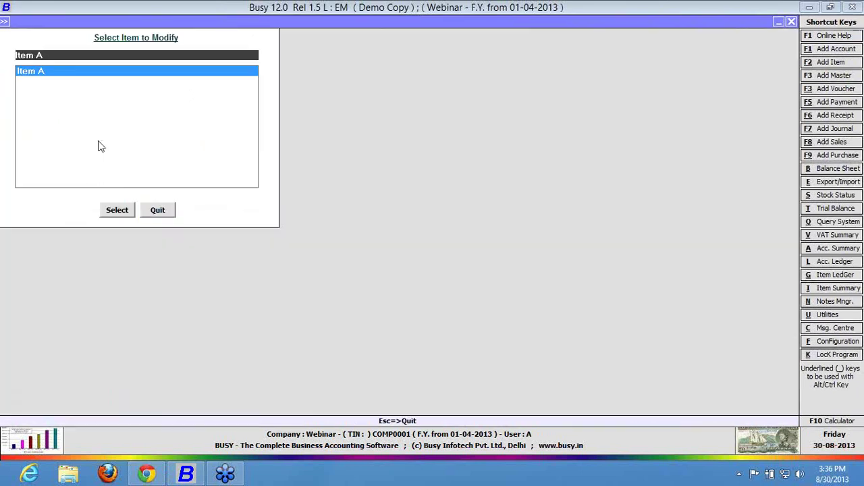
Open Vouchers Configuration, expand Sales and select its Main series.
key("Escape")
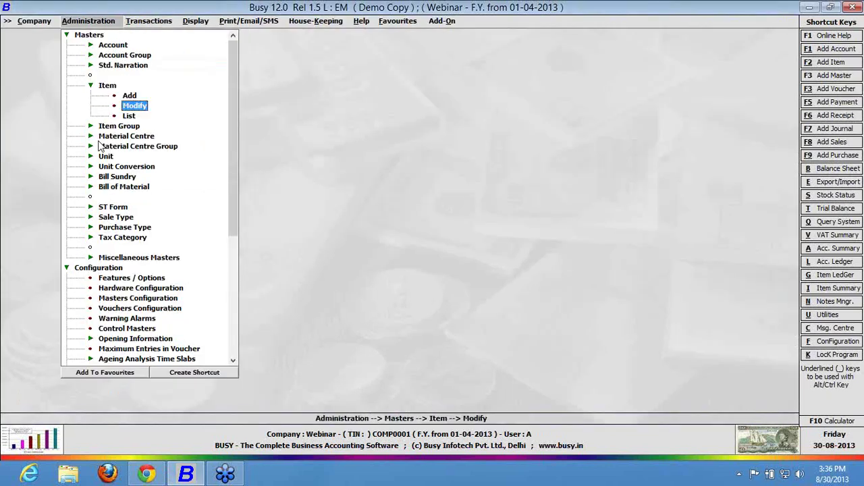
key("Escape")
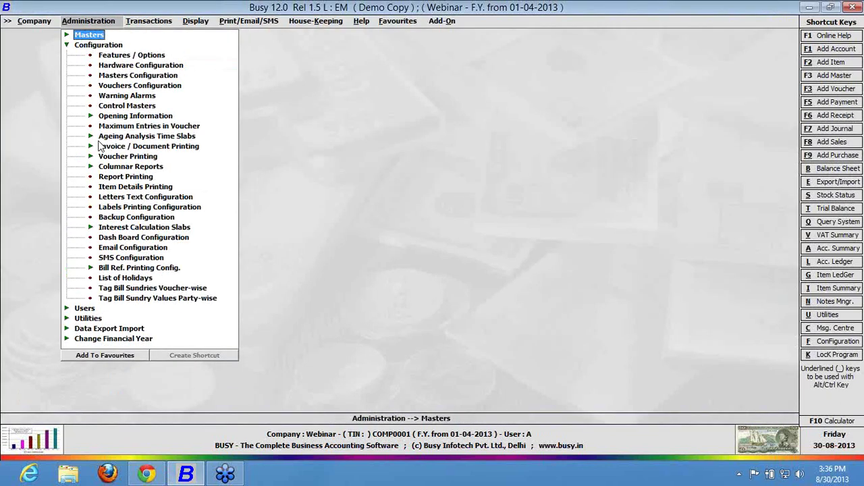
key("Down")
key("Down")
key("Down")
key("Down")
key("Down")
key("Return")
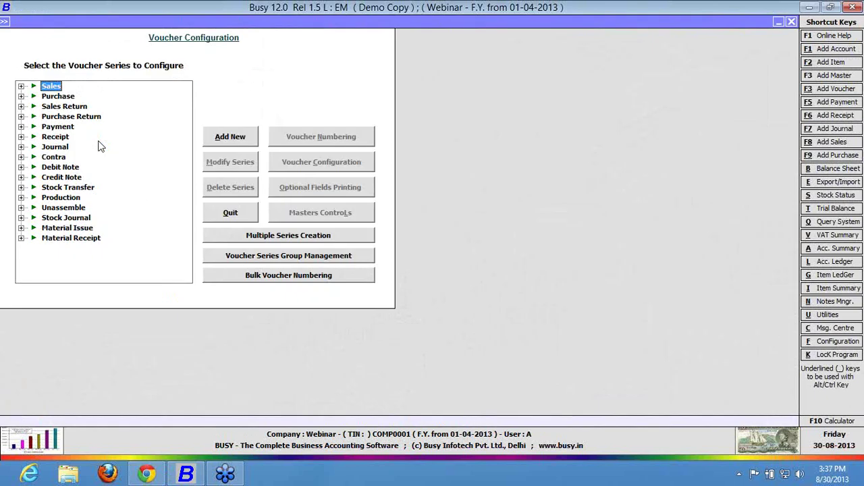
key("Right")
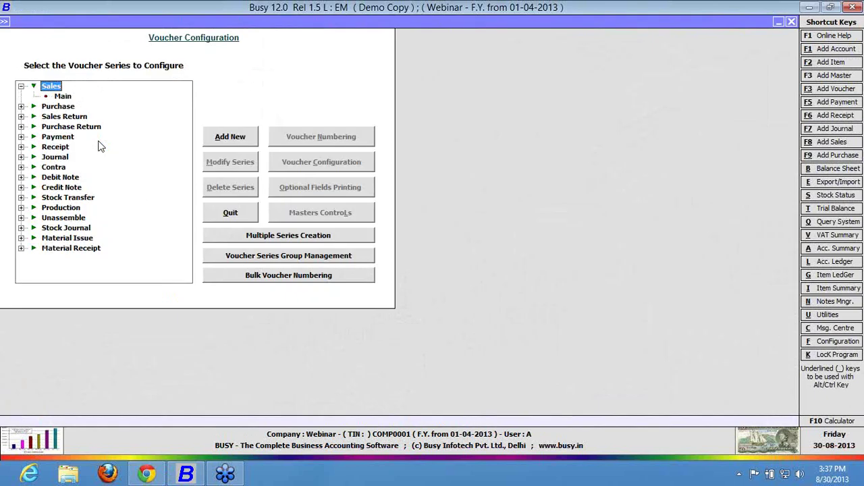
key("Down")
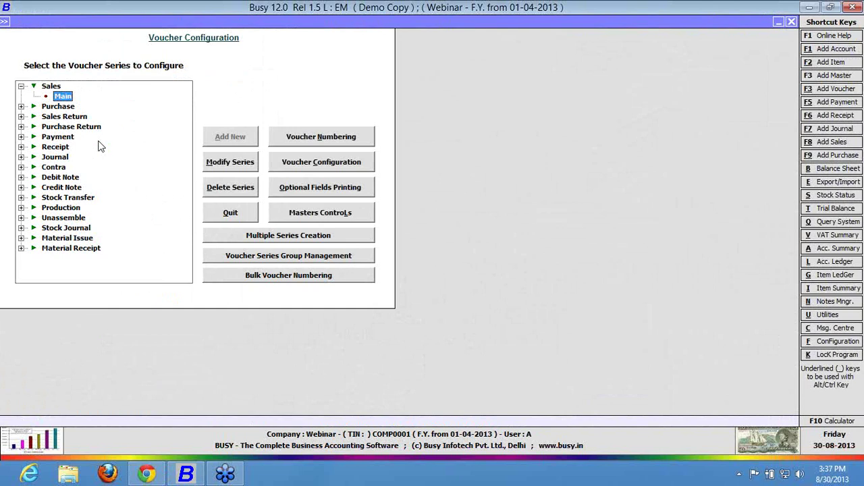
Set Enable Advanced POS Data Entry to Y for Sales Main and open Configure Advanced POS Options.
left_click(326, 166)
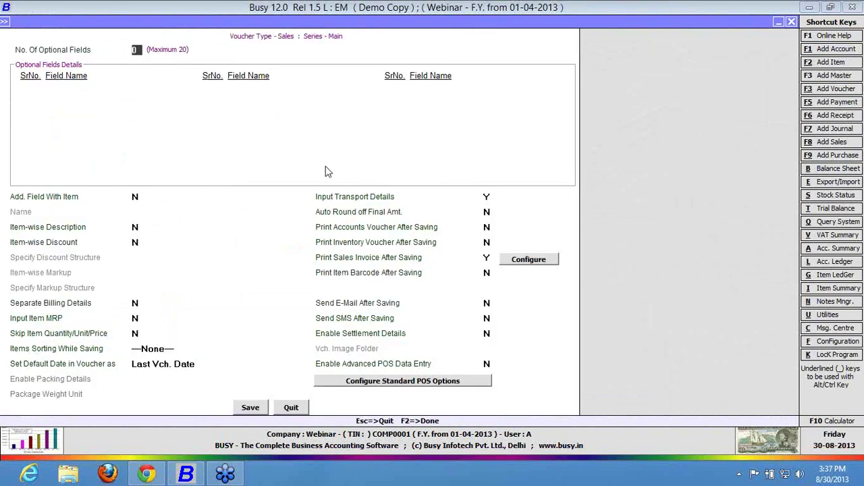
left_click(487, 364)
key("y")
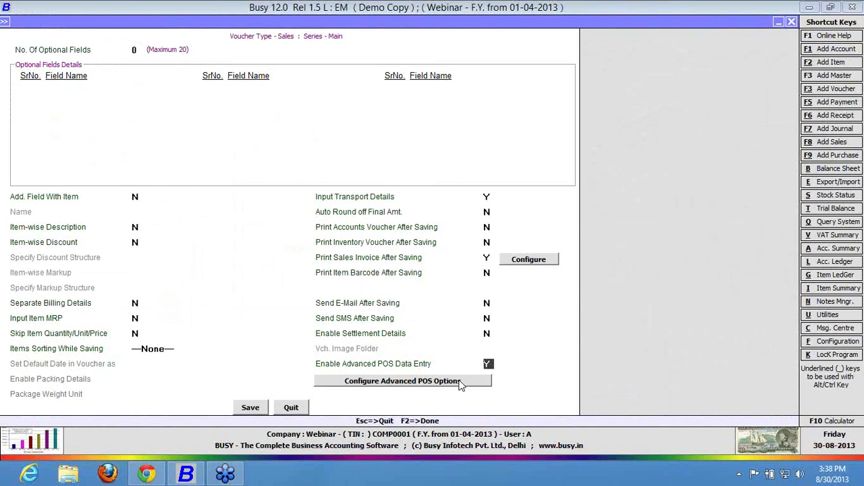
left_click(459, 383)
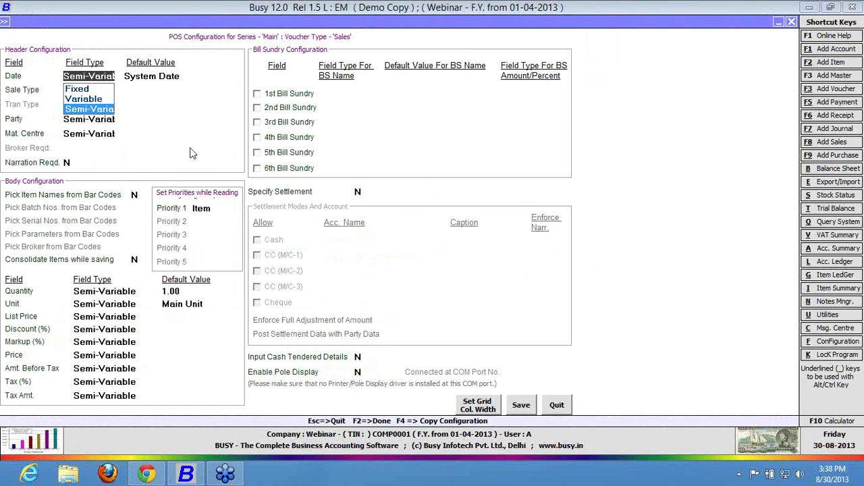
Choose Fixed as the Date field type, then browse the Variable and Semi-Variable options.
left_click(76, 86)
left_click(84, 76)
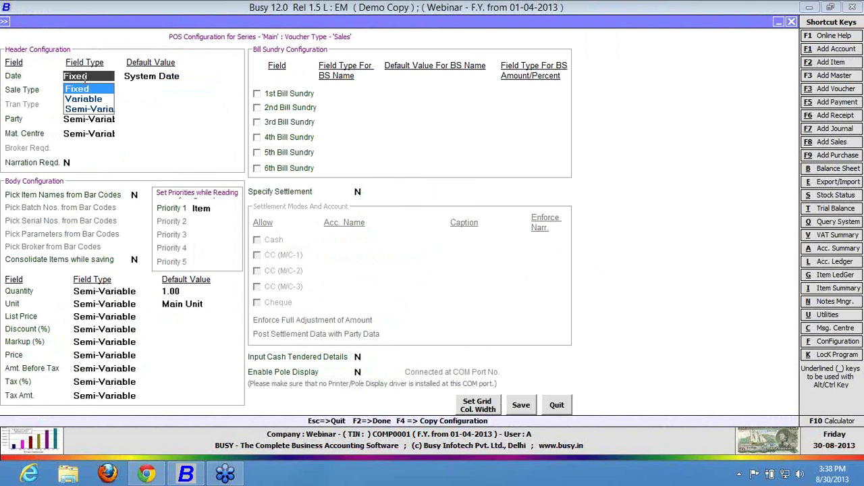
key("Down")
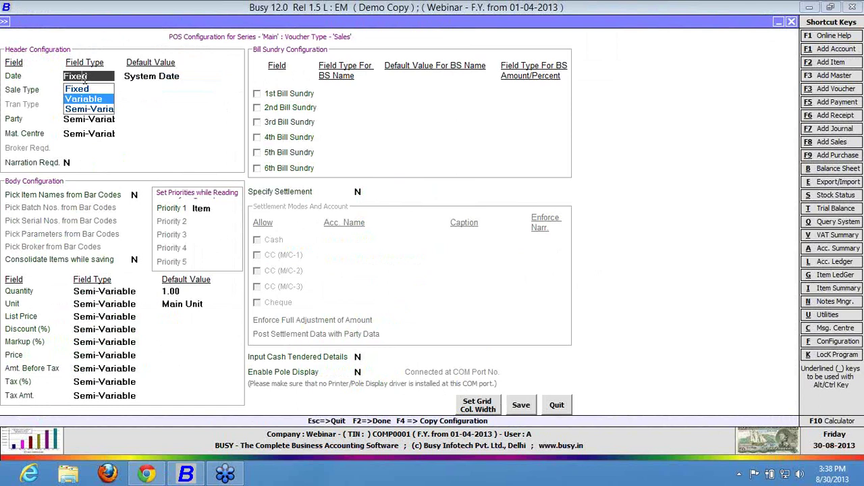
key("Down")
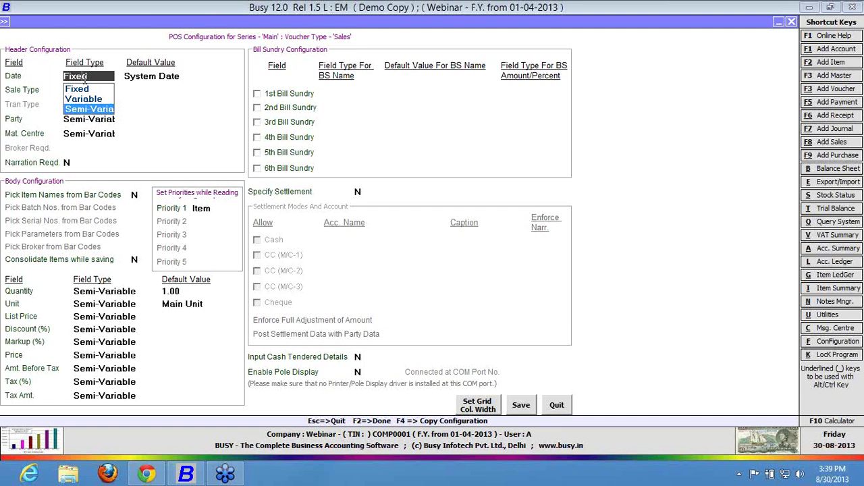
Confirm Date as Fixed with Last Vch. Date as its default.
key("Up")
key("Up")
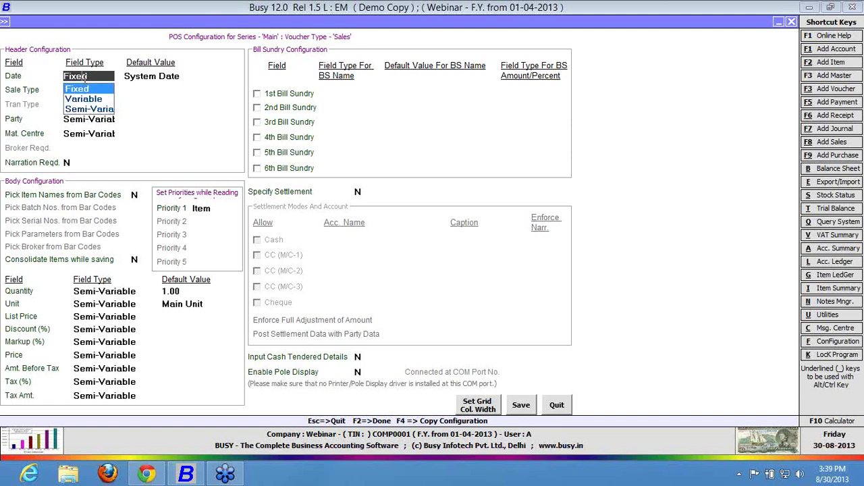
key("Return")
key("Up")
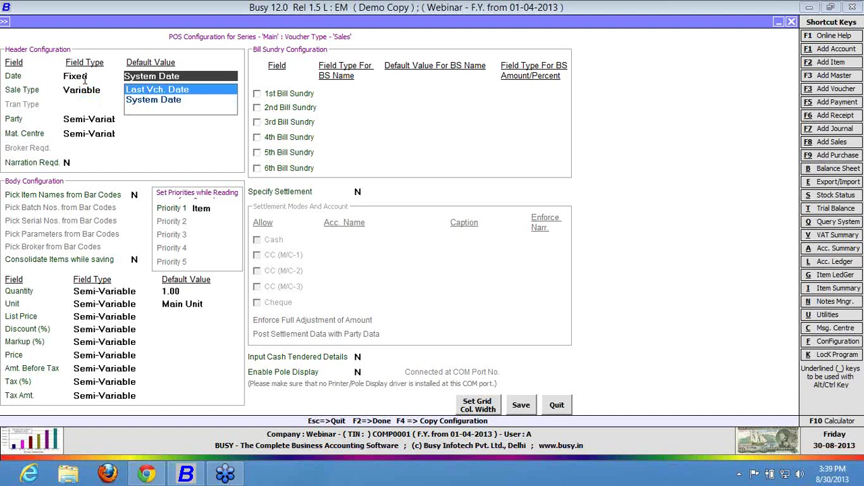
key("Return")
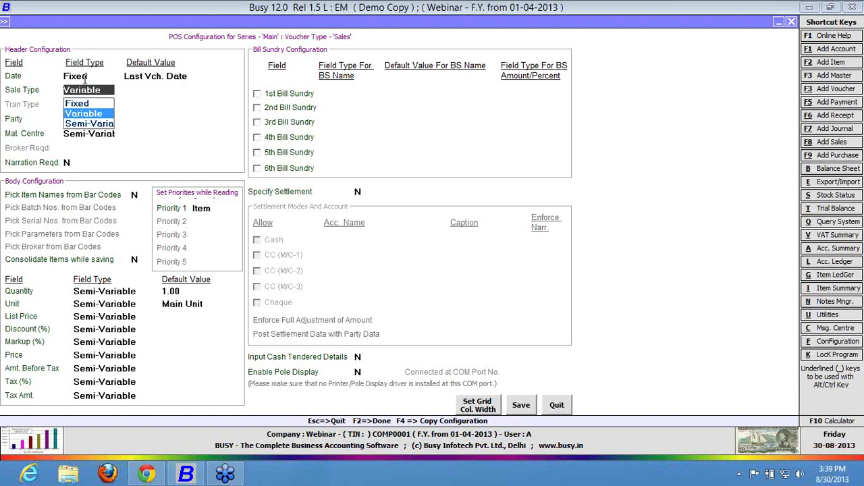
Make Sale Type Semi-Variable with default VAT/TaxIncl.(R).
key("Down")
key("Return")
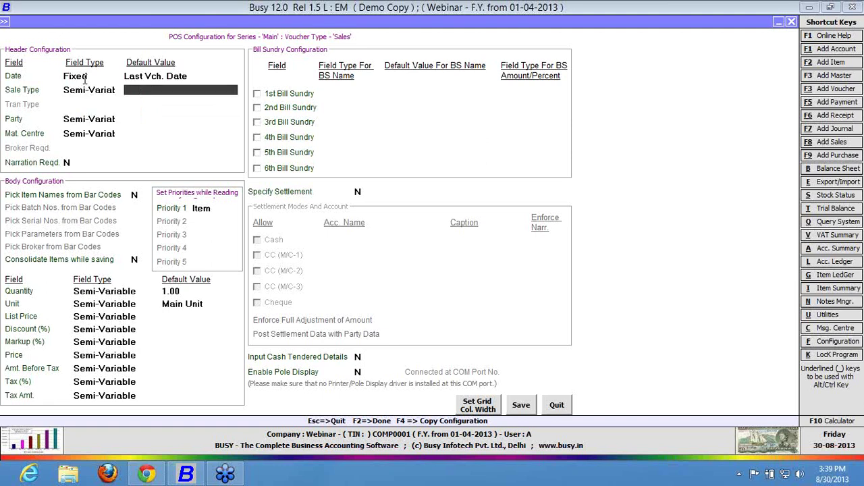
type("vat")
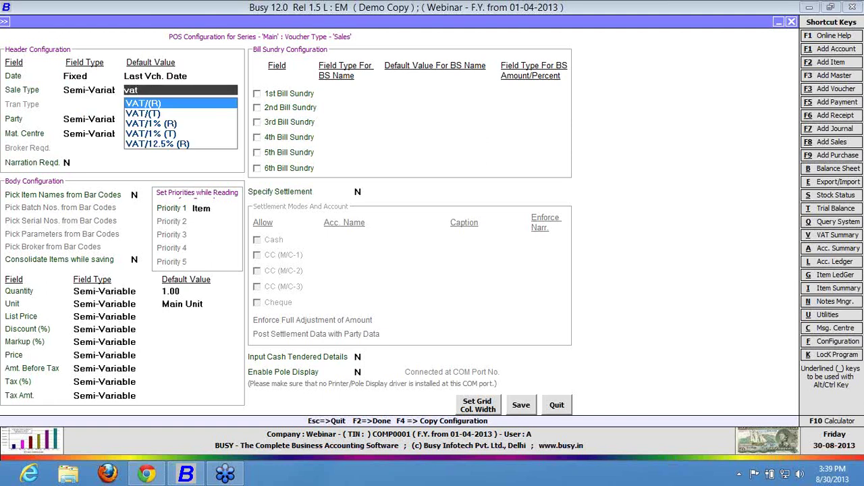
key("Down")
key("Down")
key("Down")
key("Down")
key("Down")
key("Down")
key("Down")
key("Down")
key("Down")
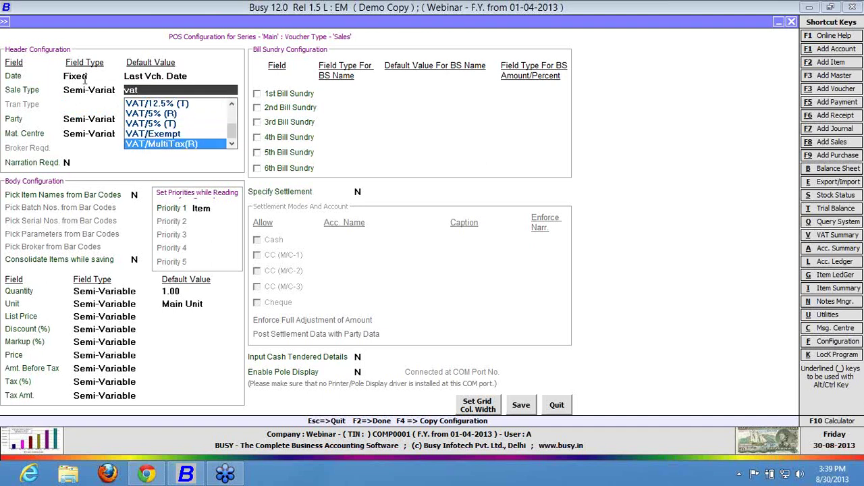
key("Down")
key("Down")
key("Down")
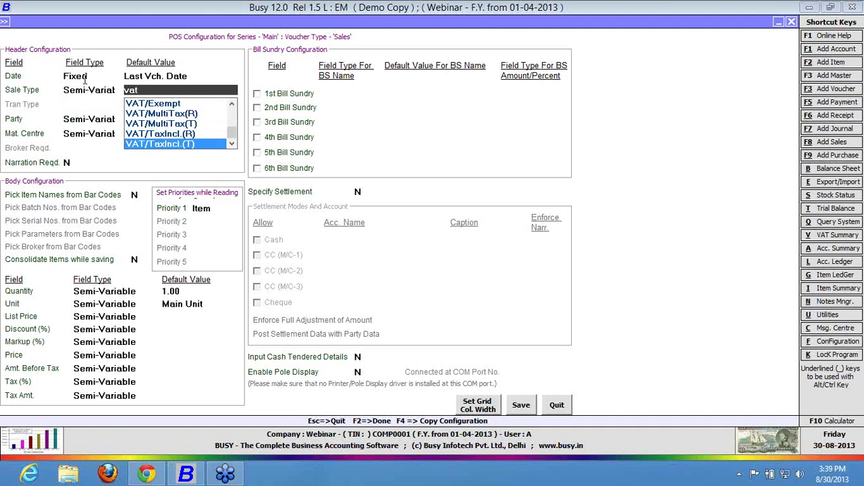
key("Up")
key("Return")
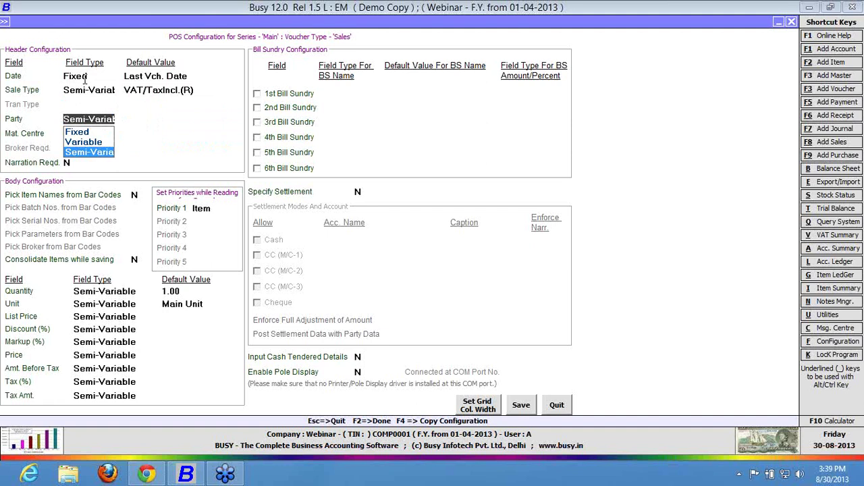
Set Party to Variable with default Cash and Mat. Centre to Fixed at Main Store.
key("Up")
key("Return")
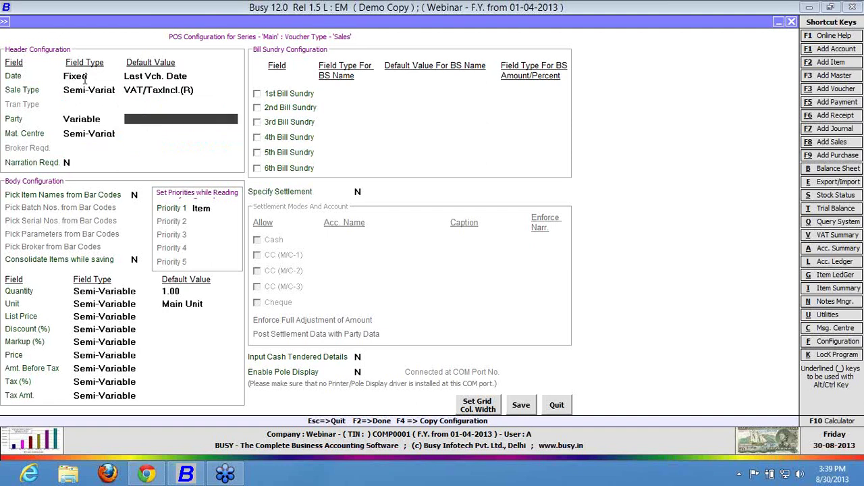
type("cash")
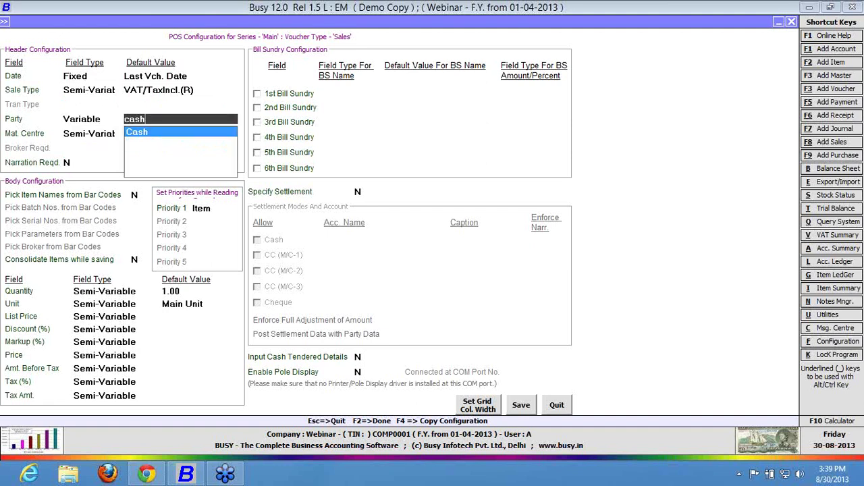
key("Return")
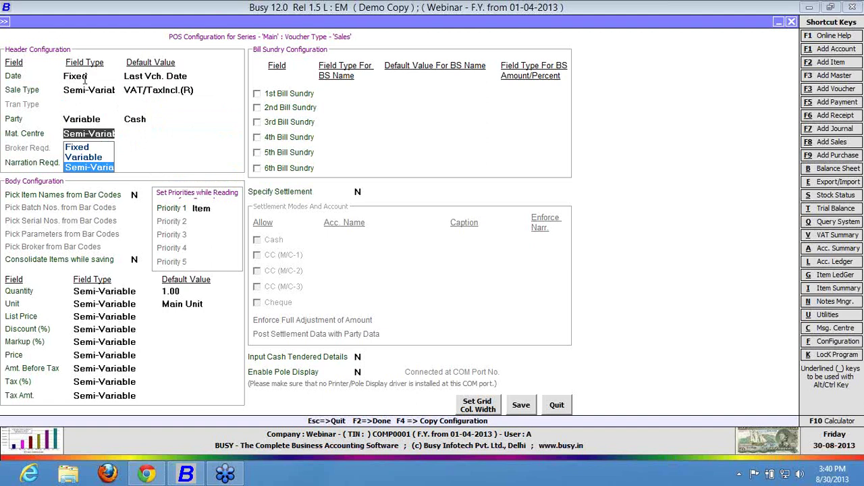
key("Up")
key("Up")
key("Return")
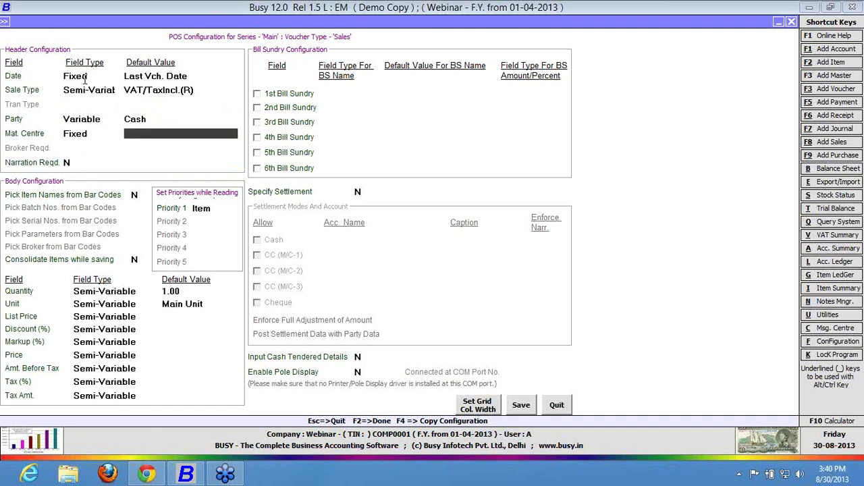
type("m")
key("Return")
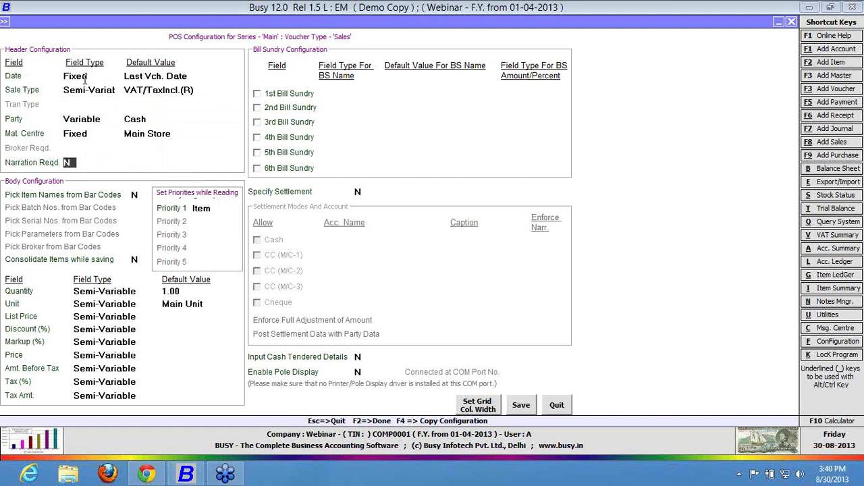
Leave the narration requirement setting at N.
type("Y")
key("Up")
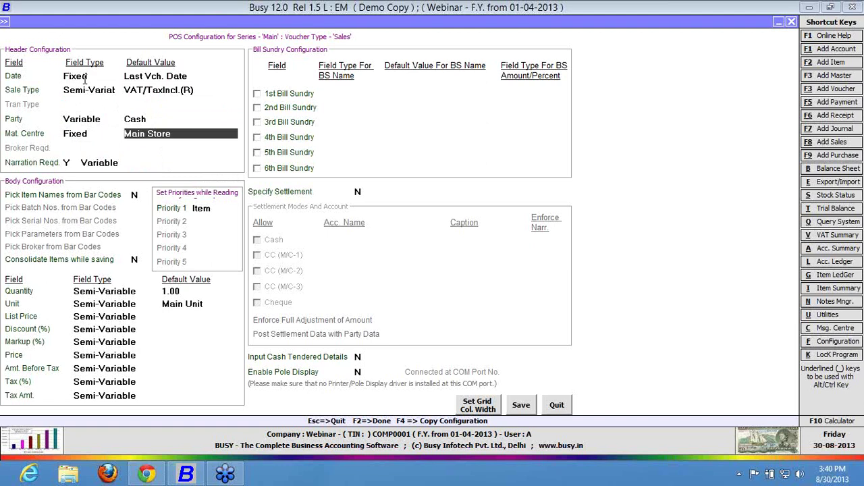
key("Down")
key("Return")
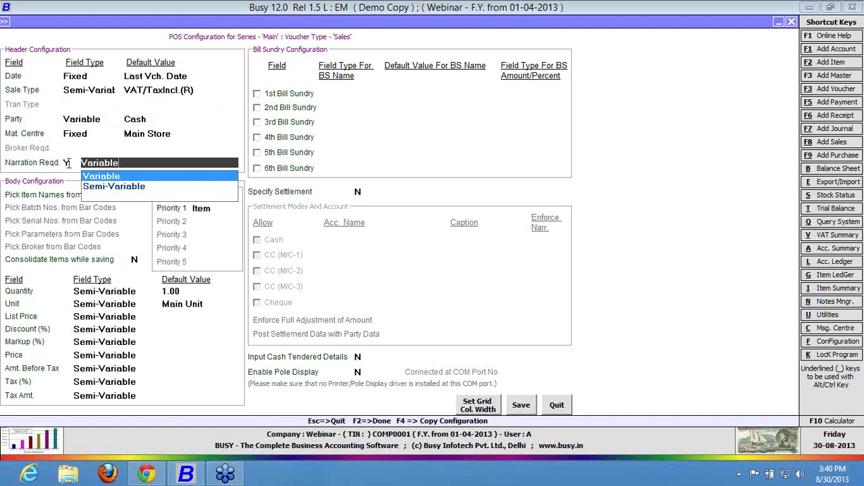
key("Escape")
type("N")
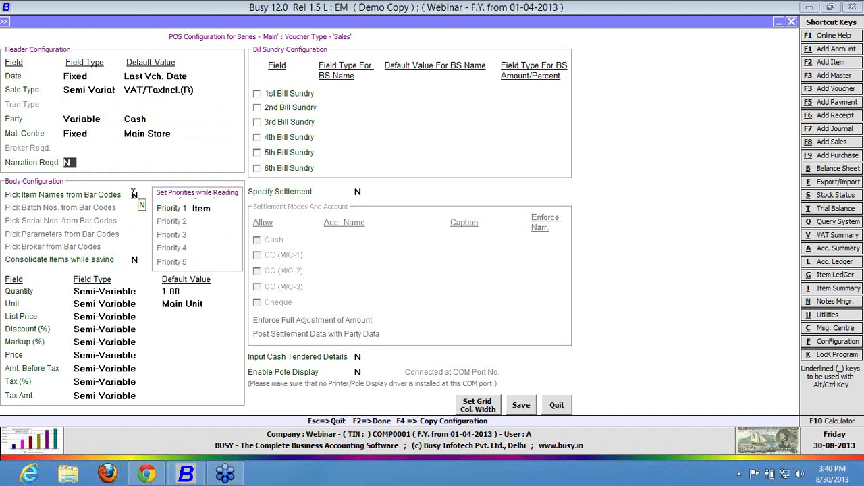
Set the Quantity field type to Variable and List Price to Fixed.
left_click(134, 290)
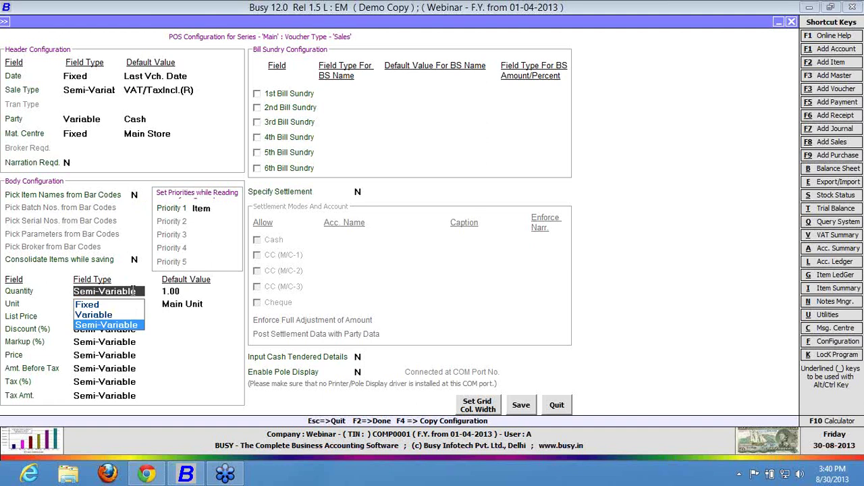
key("Up")
key("Return")
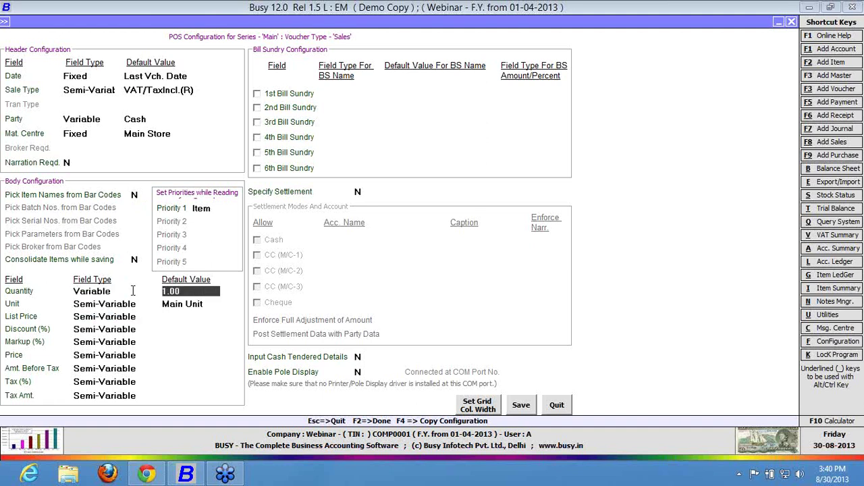
key("Return")
key("Return")
key("Return")
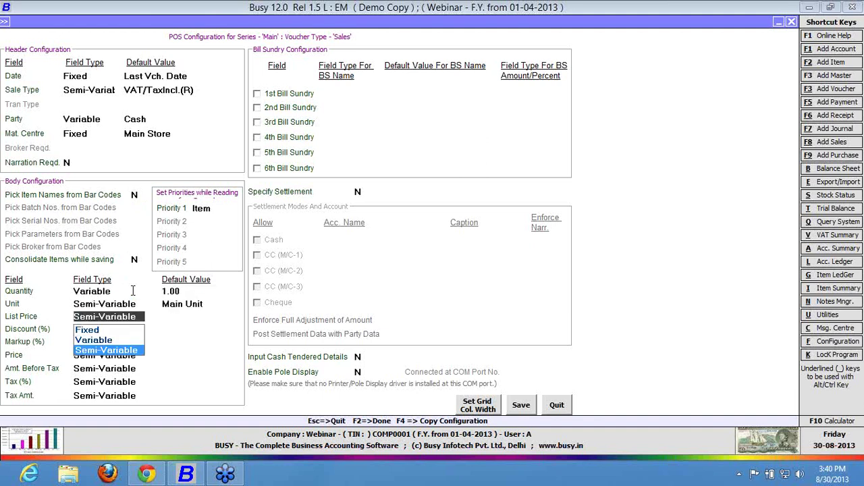
key("Up")
key("Up")
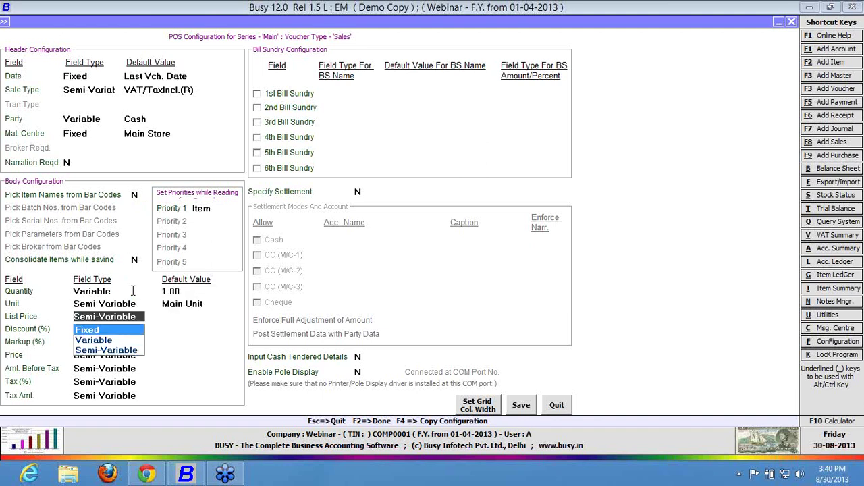
key("Return")
key("Return")
key("Return")
key("Return")
key("Return")
key("Return")
key("Return")
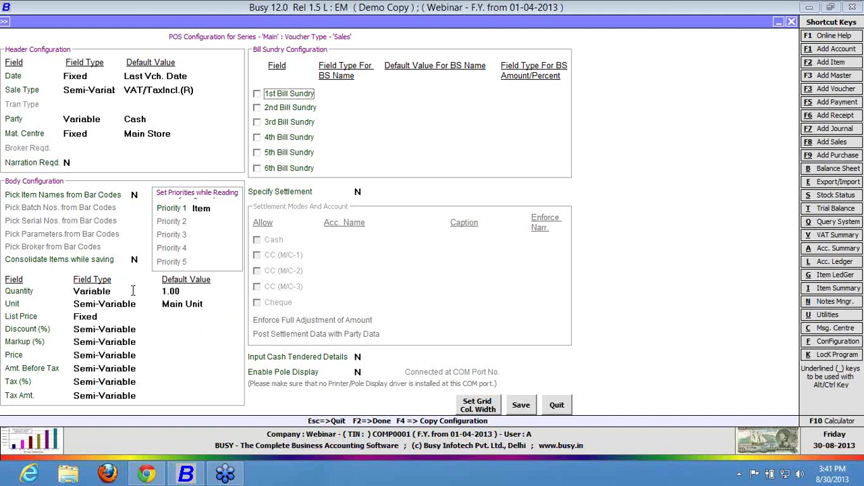
Enable a Fixed 1st Bill Sundry defaulting to Discount and set Specify Settlement to Y.
left_click(288, 96)
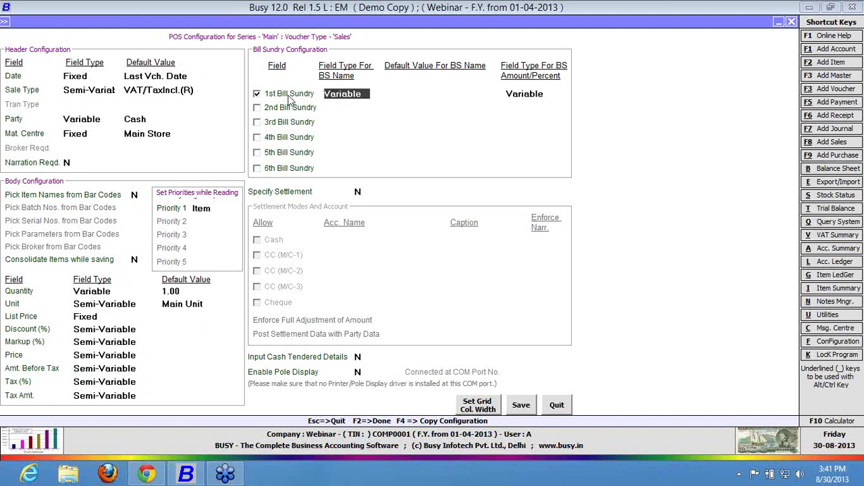
key("BackSpace")
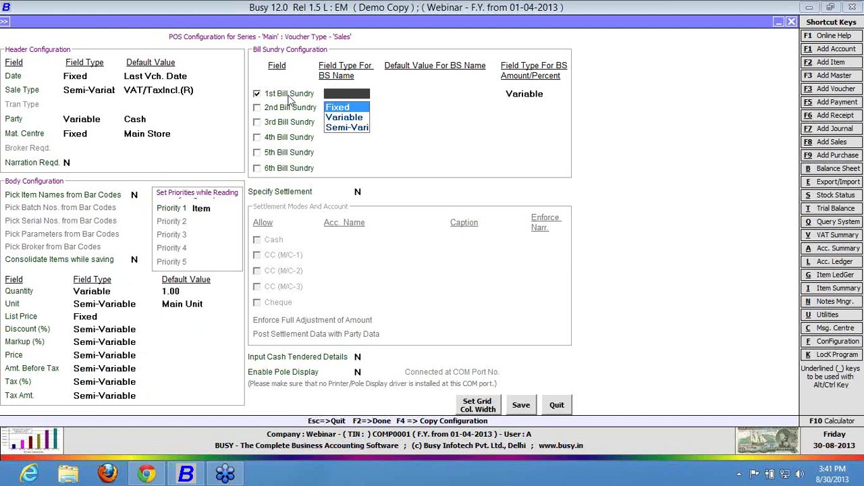
key("Return")
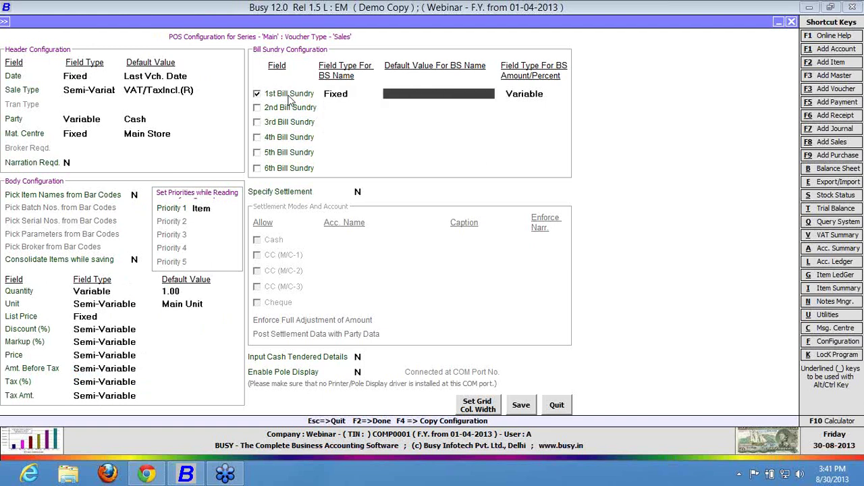
key("Down")
key("Down")
key("Down")
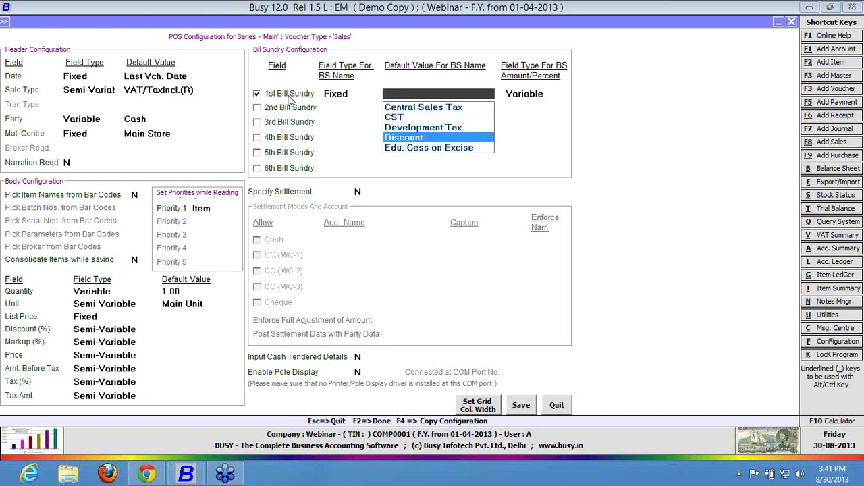
key("Return")
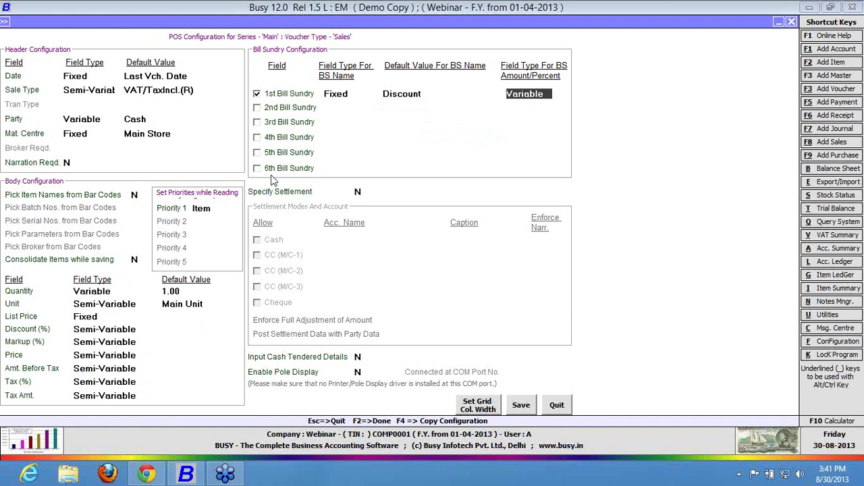
left_click(357, 191)
type("y")
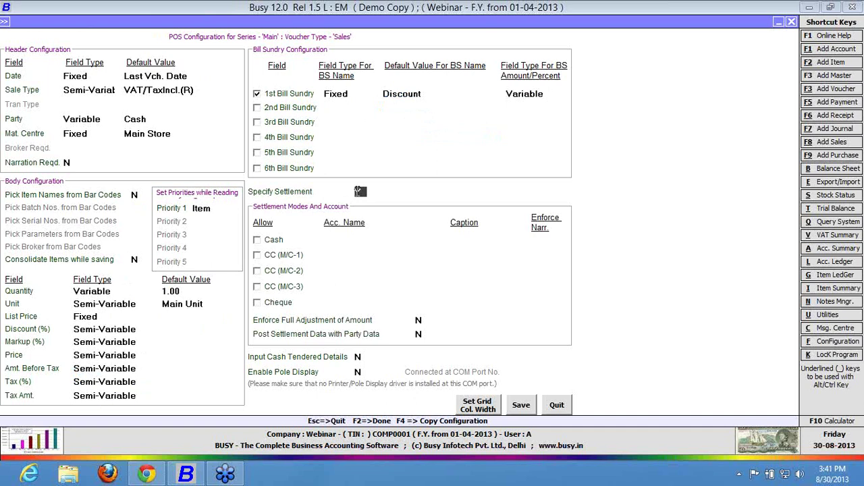
Allow Cash settlement with the Cash account and caption Cash, and tick CC (M/C-1).
left_click(271, 241)
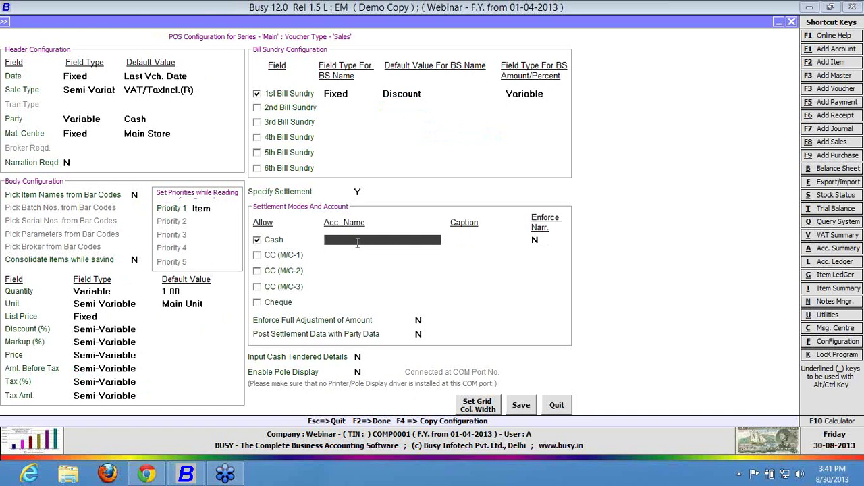
type("cash")
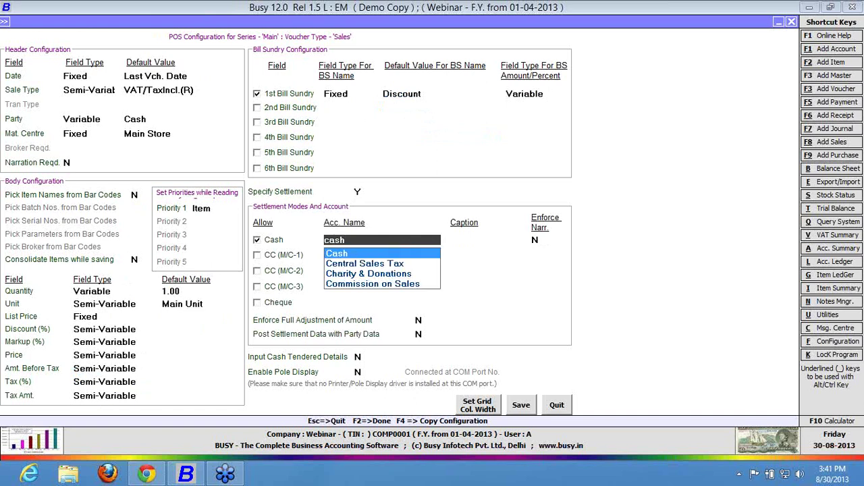
key("Return")
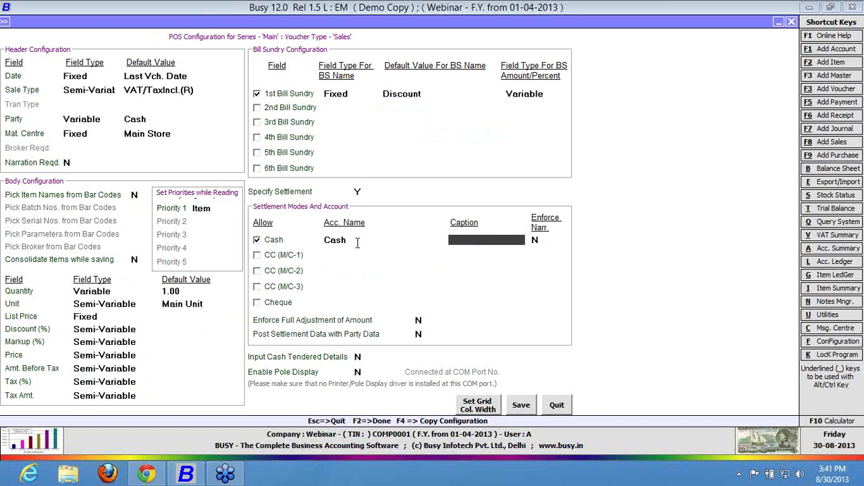
type("Cash")
key("Return")
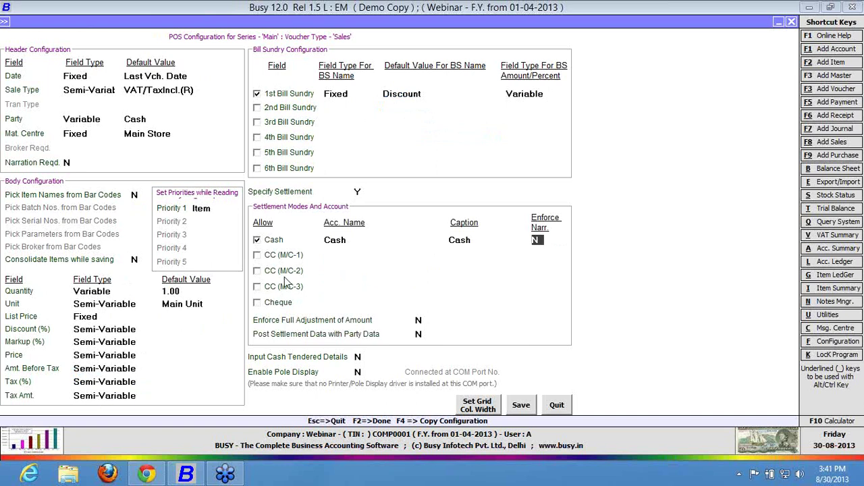
left_click(273, 258)
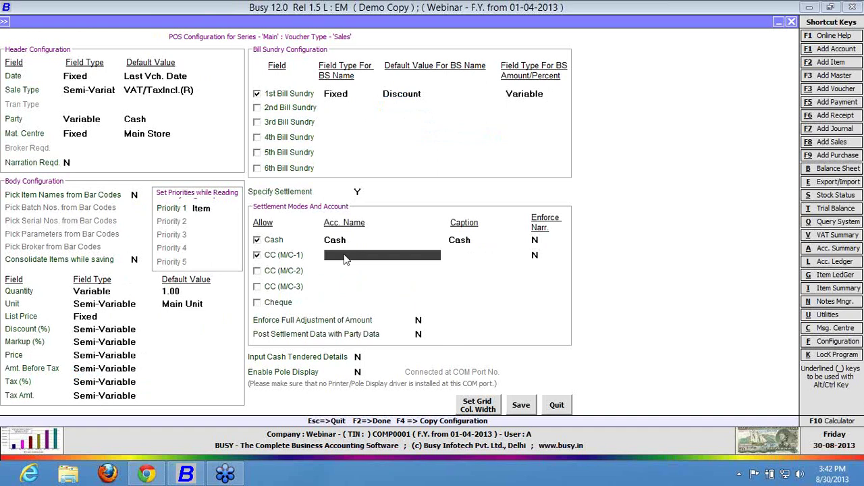
Create a new Axis Bank account under Bank Accounts from the CC (M/C-1) account field.
key("F3")
type("a")
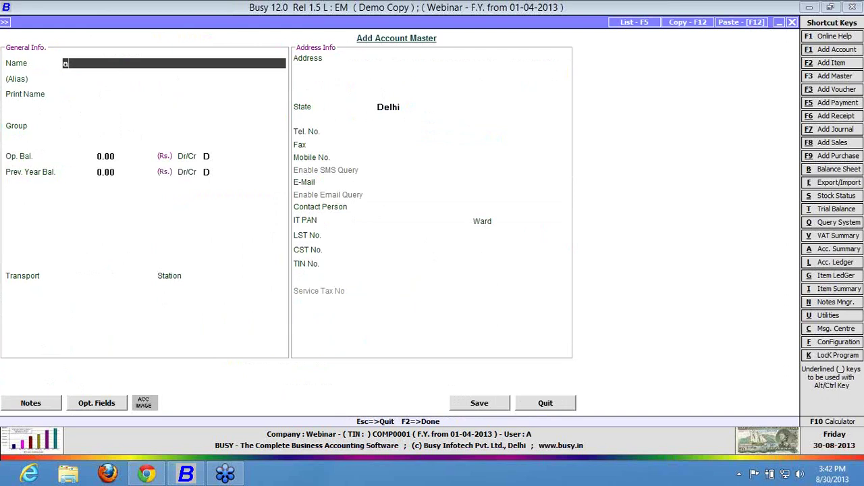
type("xis bank")
key("Return")
key("Return")
key("Return")
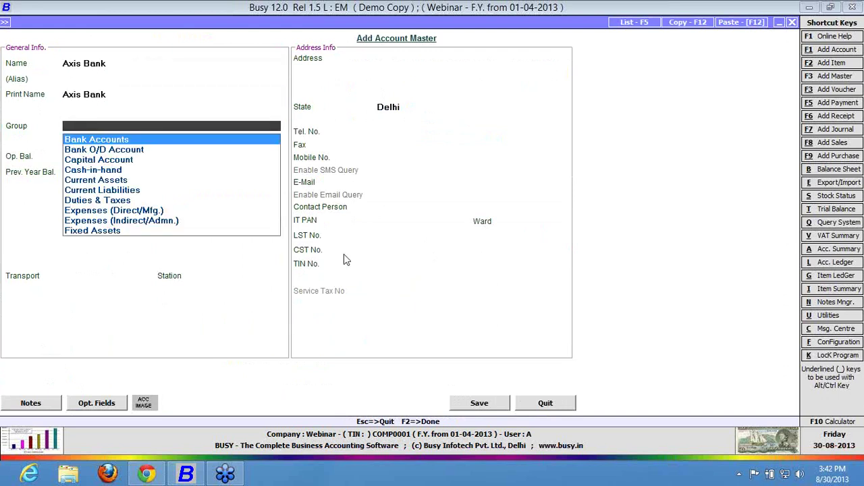
key("Return")
key("Return")
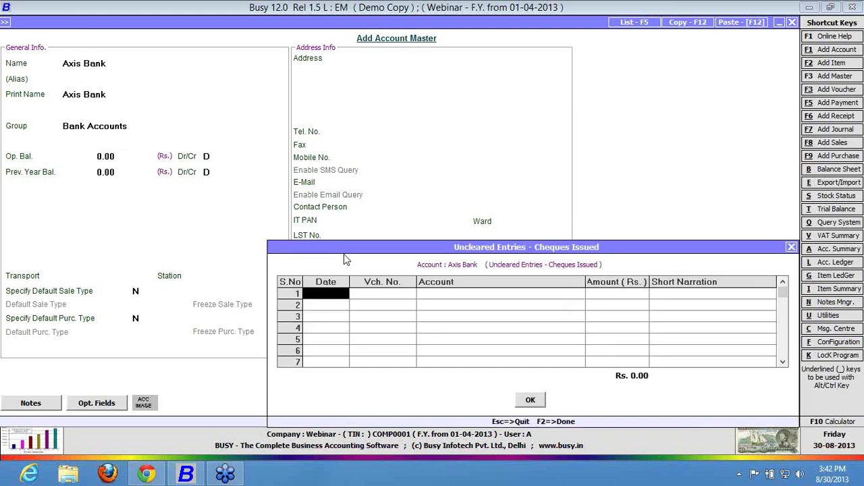
key("F2")
key("Return")
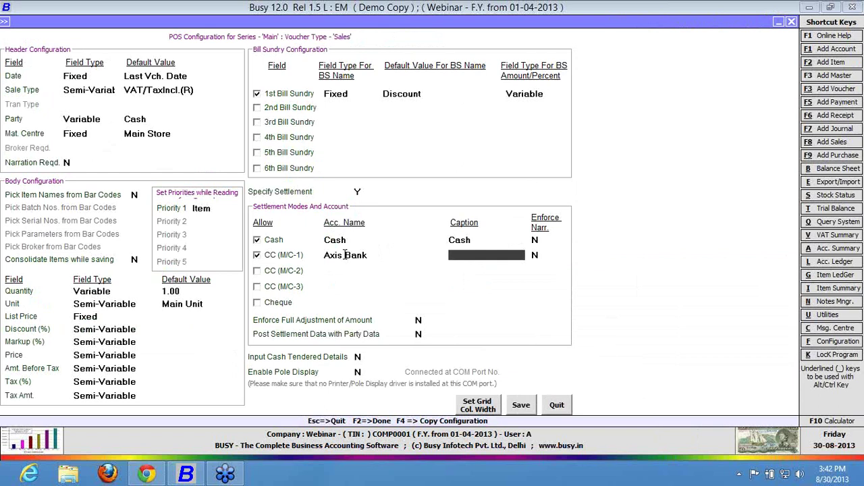
Caption the CC (M/C-1) mode 'Axis Bank' and set Enforce Narr. to Y.
type("axis bank")
key("Return")
type("y")
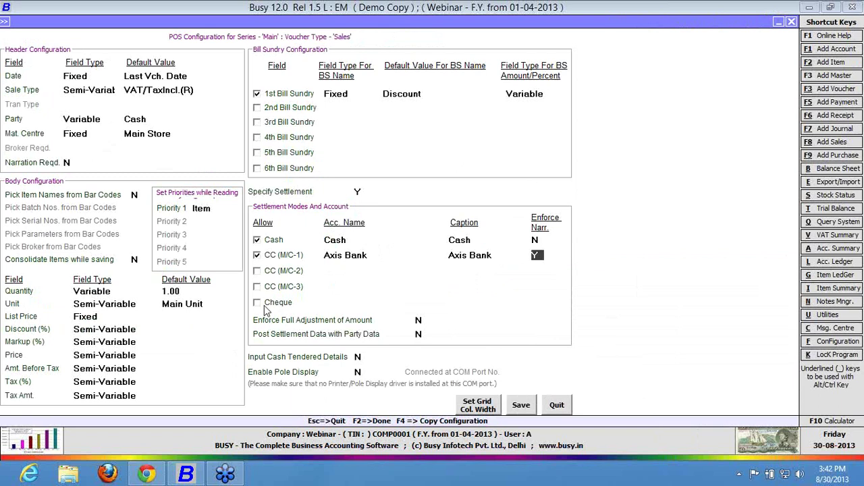
left_click(268, 309)
Save the POS configuration and sales voucher options, then start a new Main-series sales voucher.
left_click(518, 409)
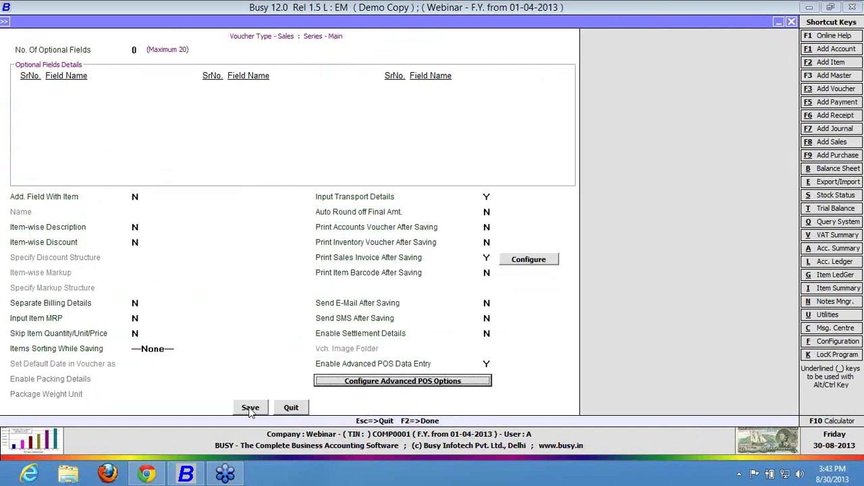
left_click(251, 407)
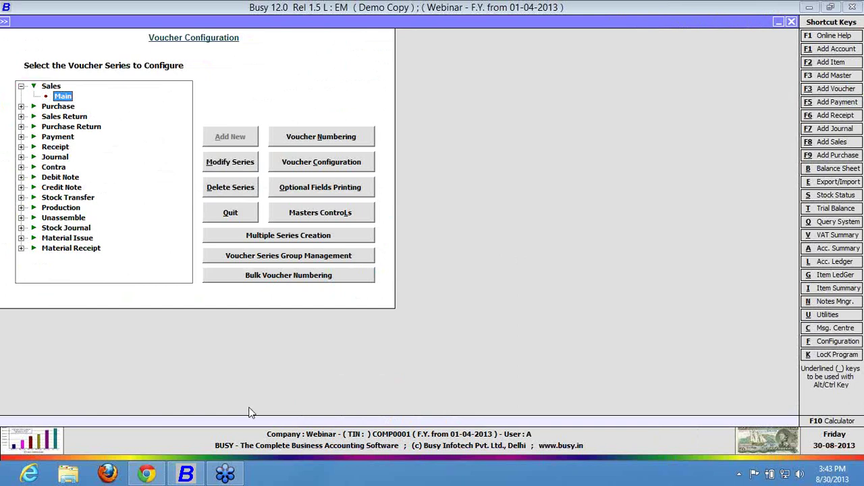
key("F8")
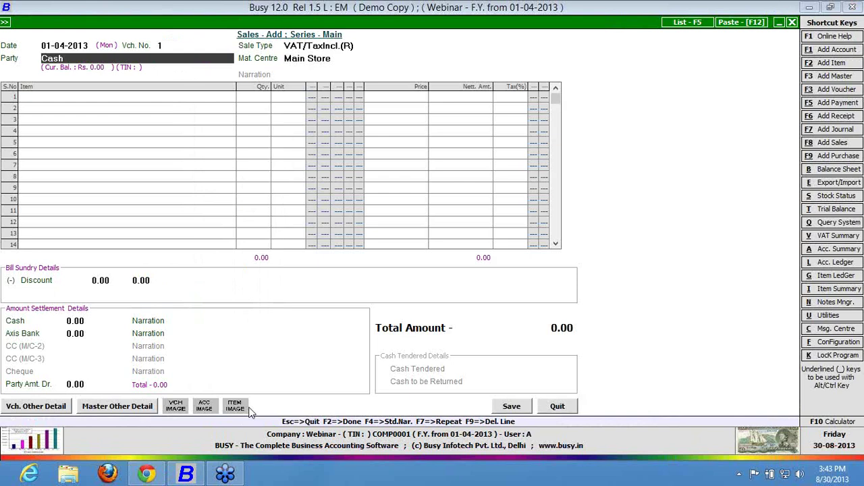
left_click(62, 45)
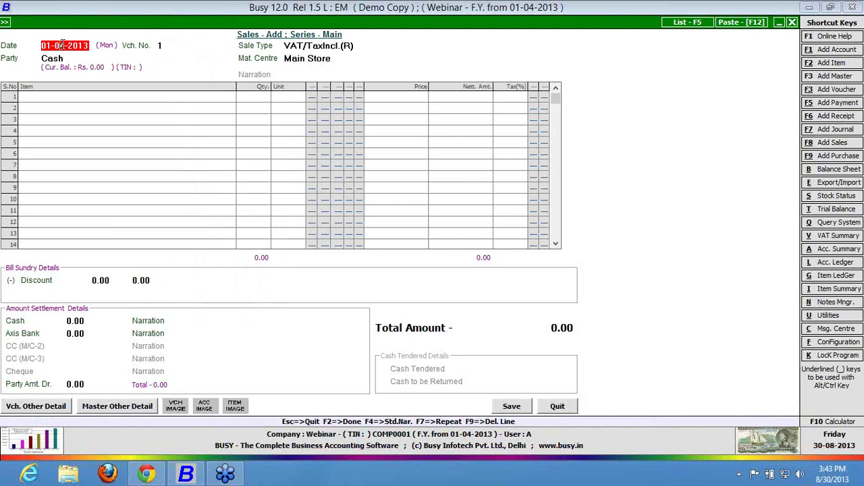
key("Return")
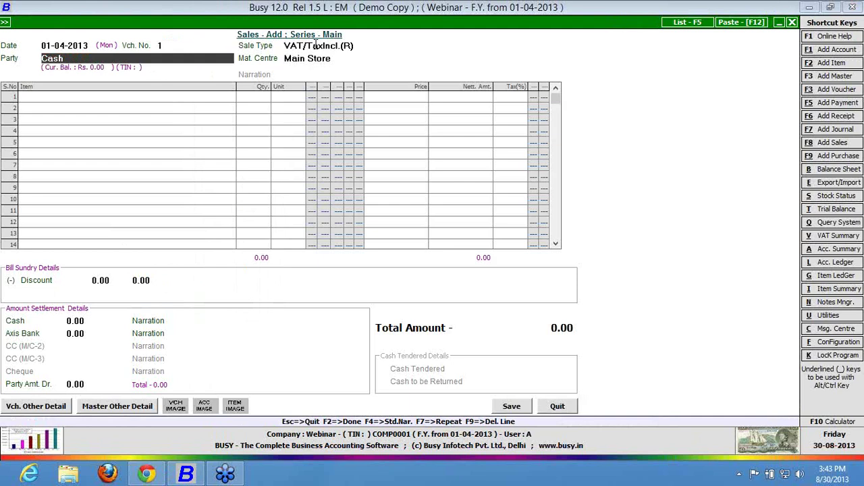
key("Return")
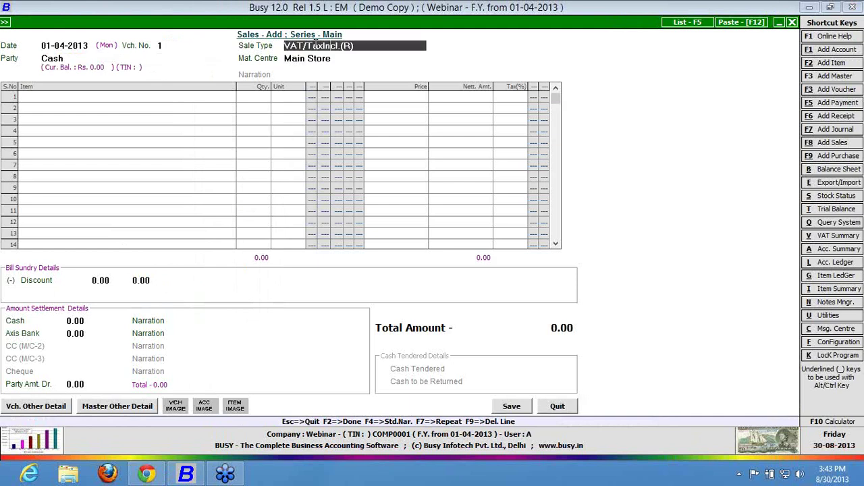
key("BackSpace")
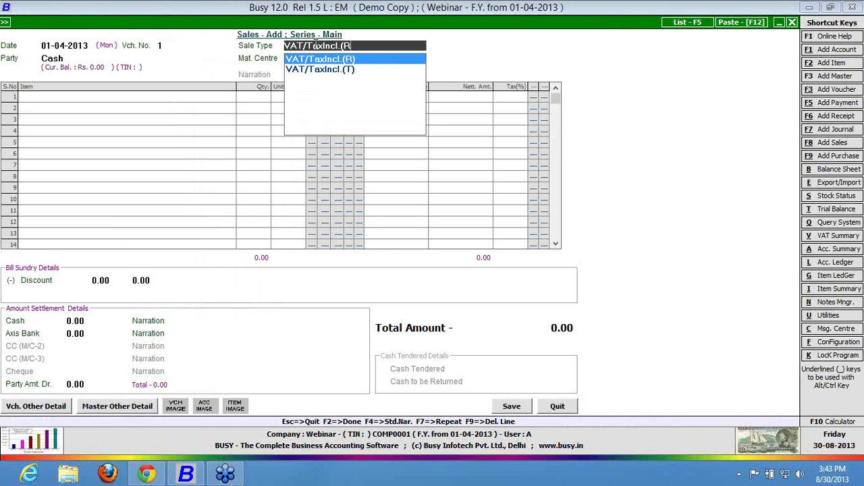
left_click(69, 44)
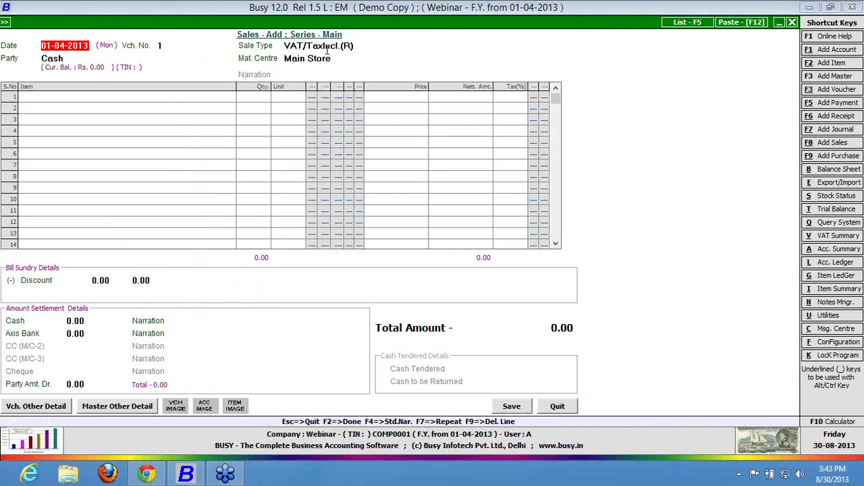
left_click(351, 46)
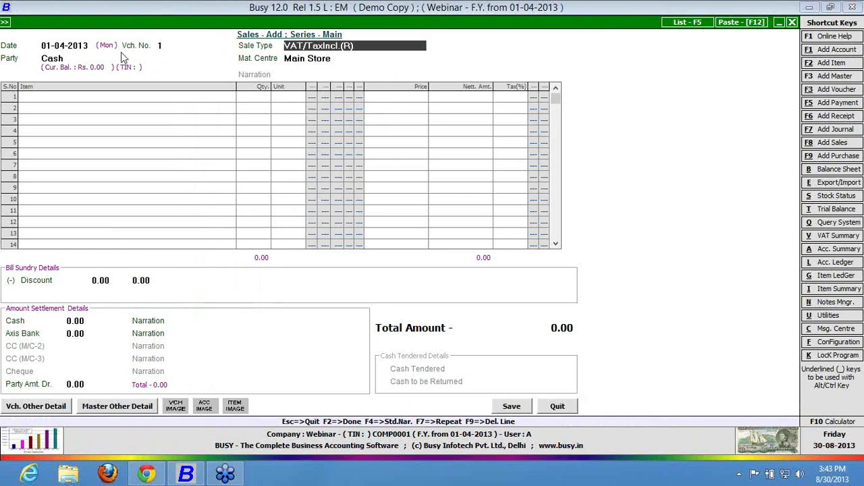
key("Escape")
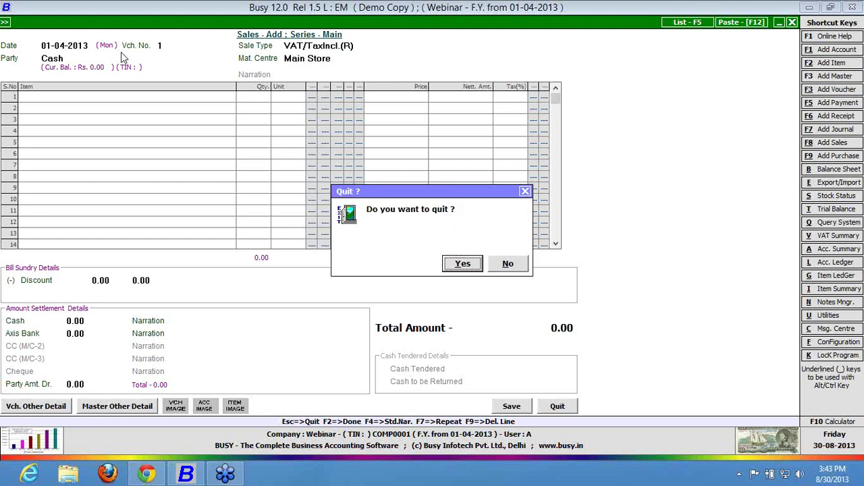
key("Escape")
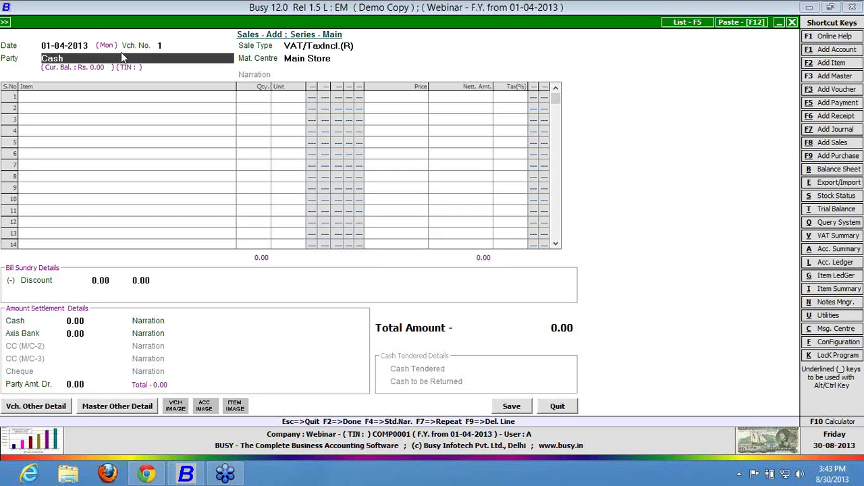
Enter two Item A lines with quantities 2 and 1 at 1,000.00 each.
key("Return")
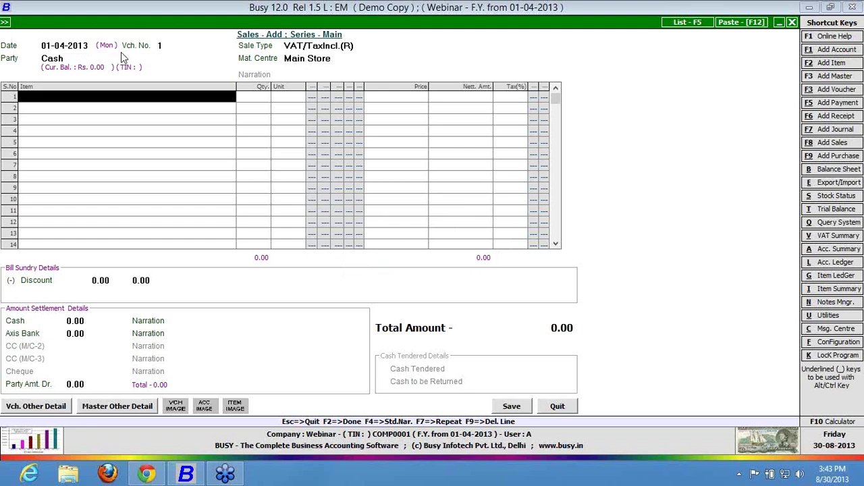
key("Return")
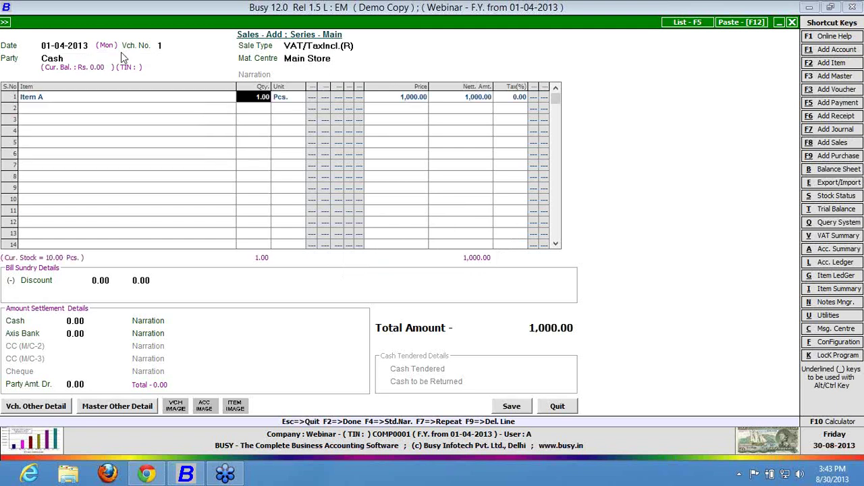
type("2")
key("Return")
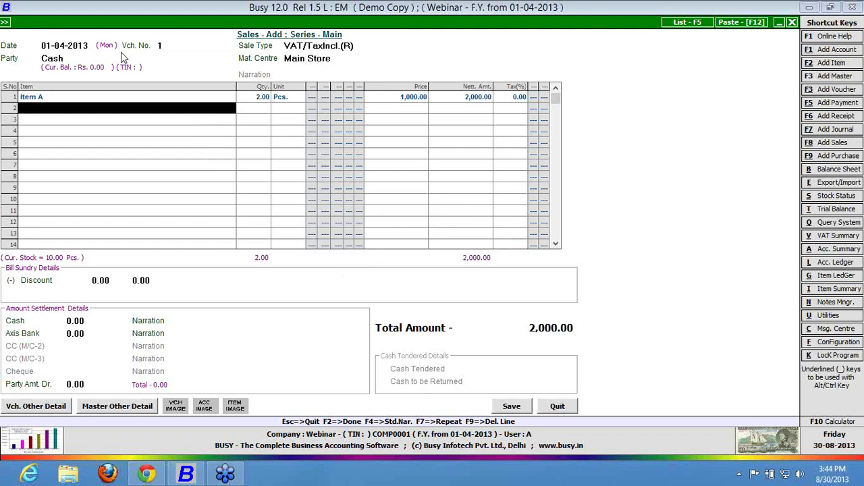
key("Return")
key("Return")
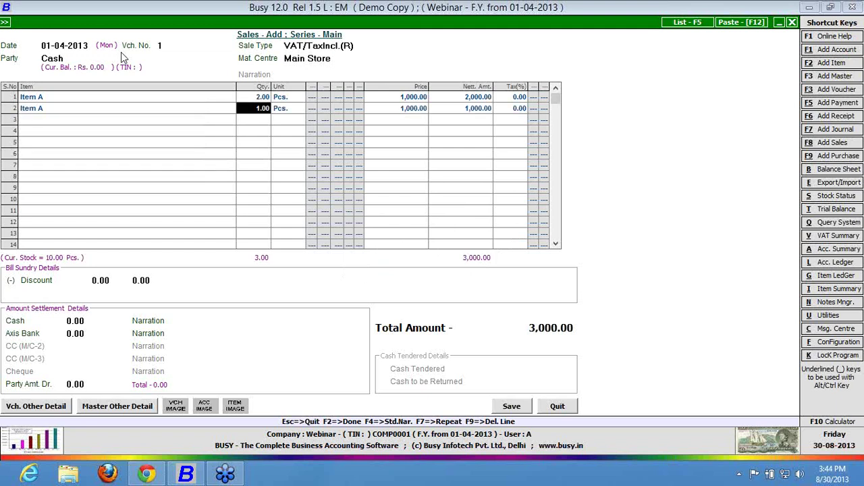
key("Return")
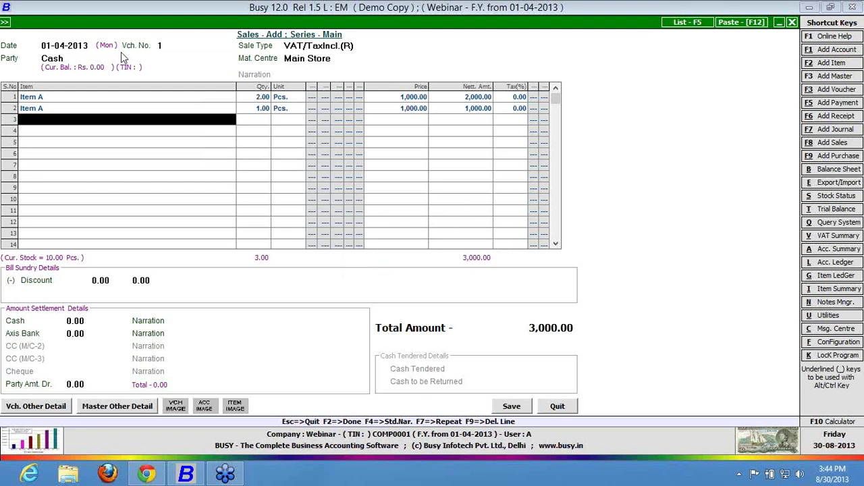
key("Return")
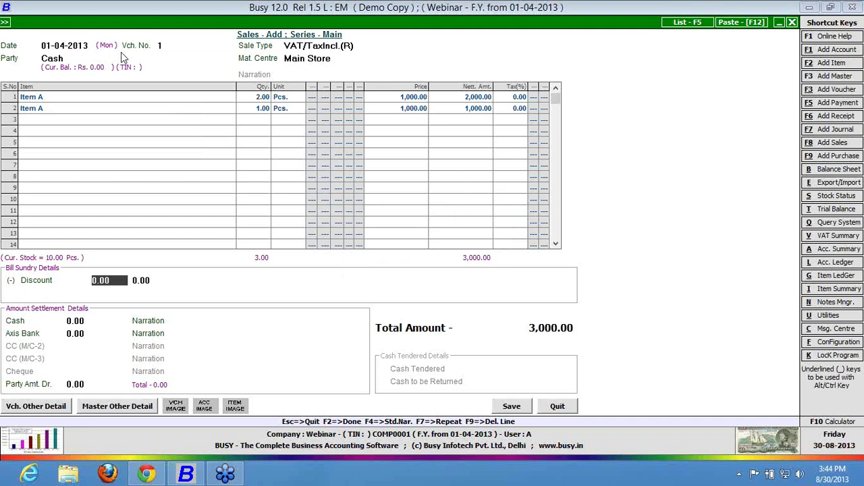
Apply a 1.00 discount rate, accepting the 30.00 discount amount.
type("1")
key("Return")
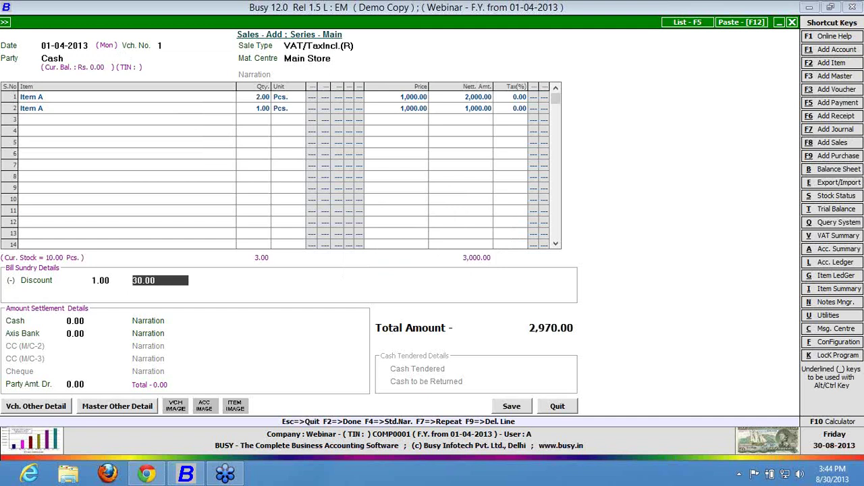
key("Return")
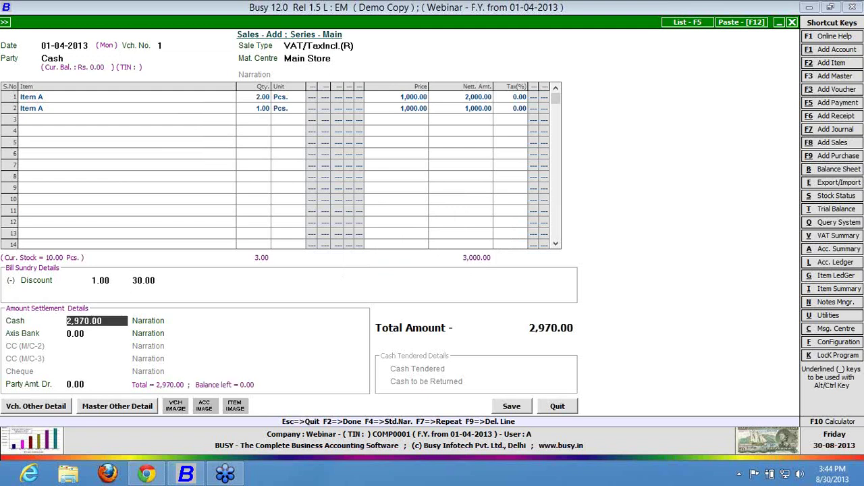
Settle 1,000.00 in cash and 1,970.00 via Axis Bank, with a reference number as narration.
type("1000")
key("Return")
key("Return")
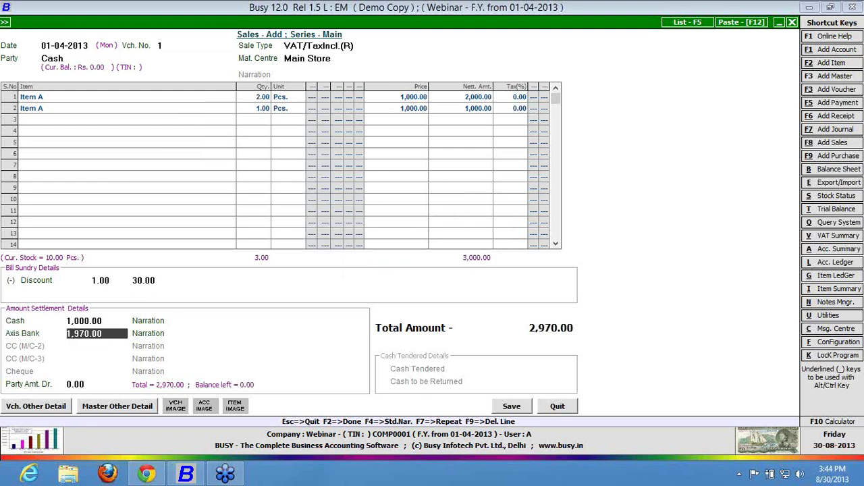
key("Return")
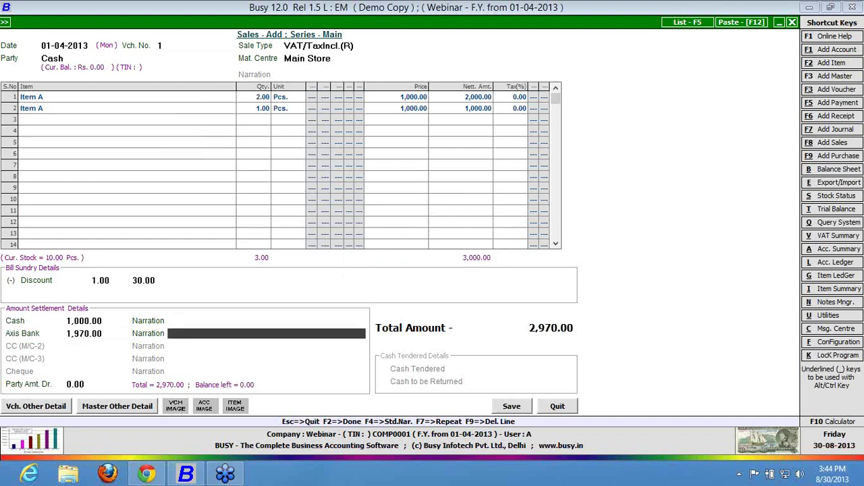
key("Return")
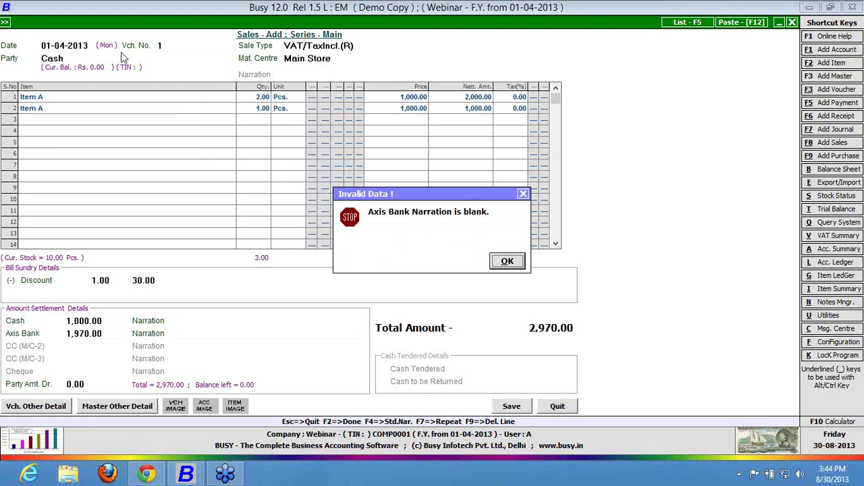
key("Return")
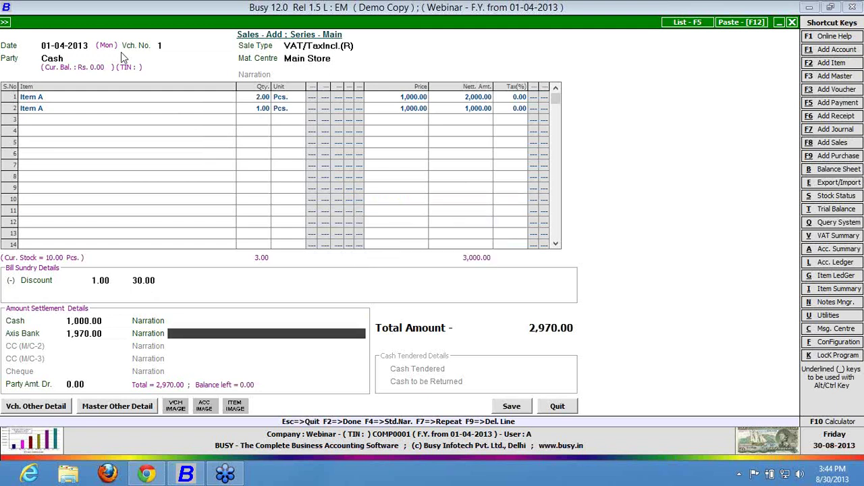
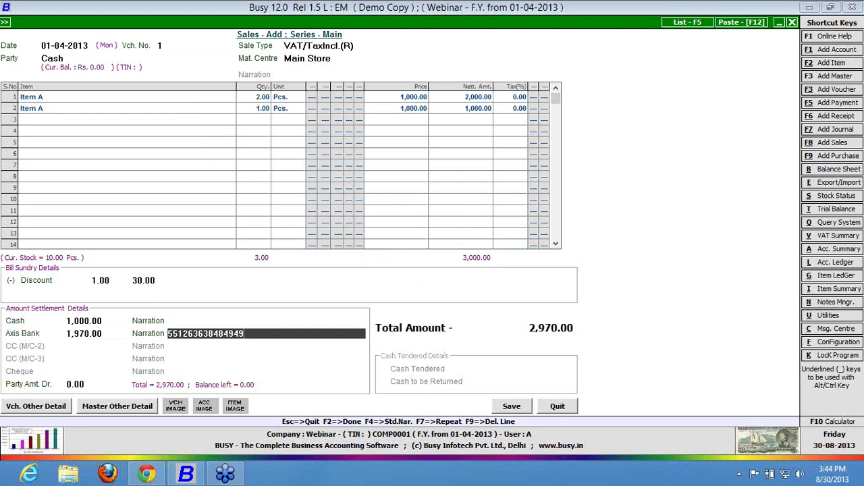
key("Return")
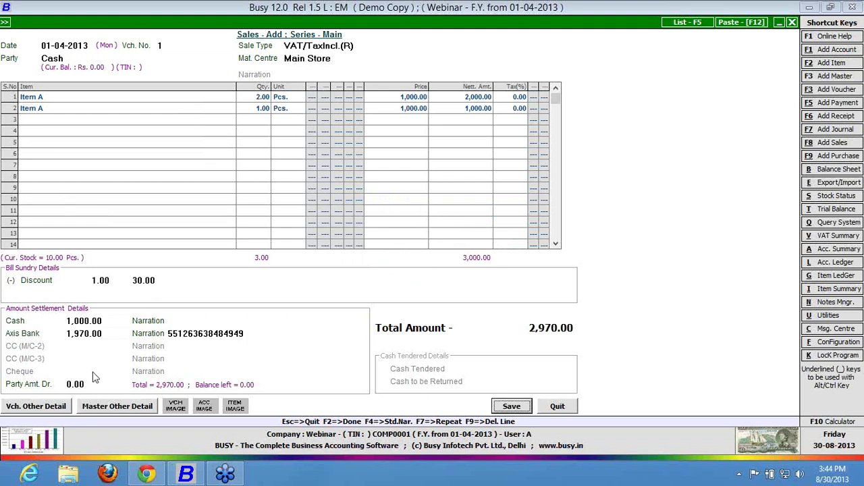
Revise the settlement to Cash 500.00 and Axis Bank 200.00, then ask to quit.
left_click(95, 384)
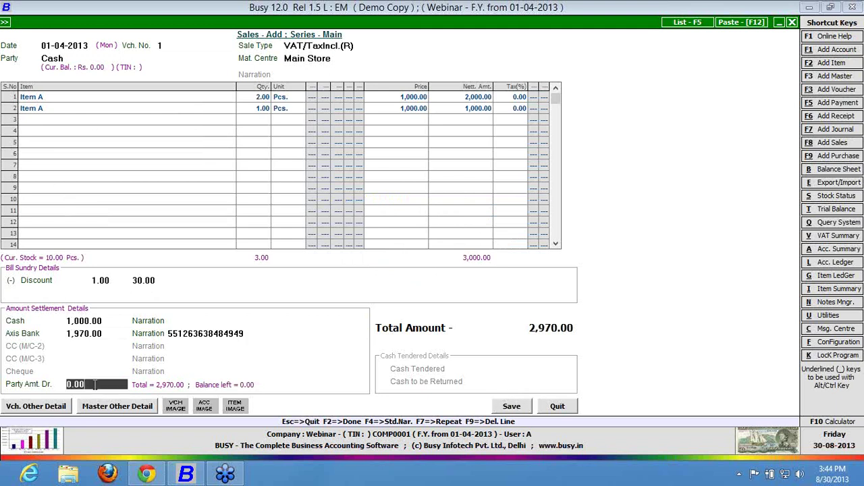
left_click(103, 334)
key("Up")
key("Return")
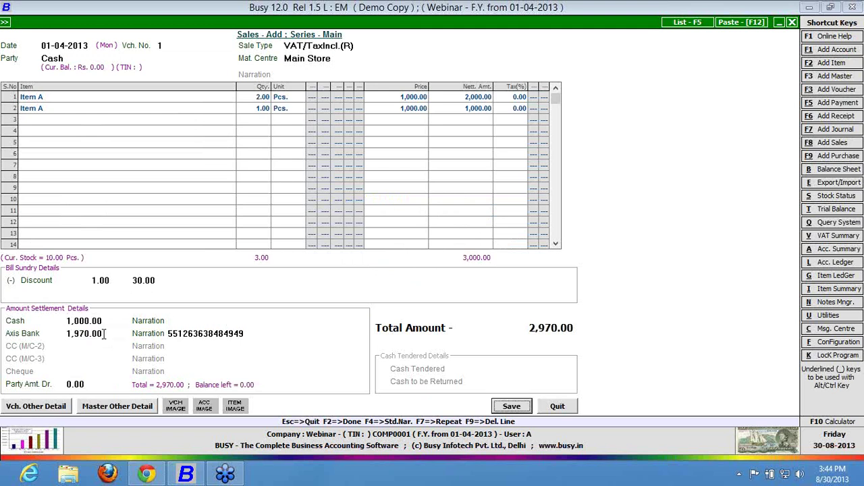
left_click(104, 333)
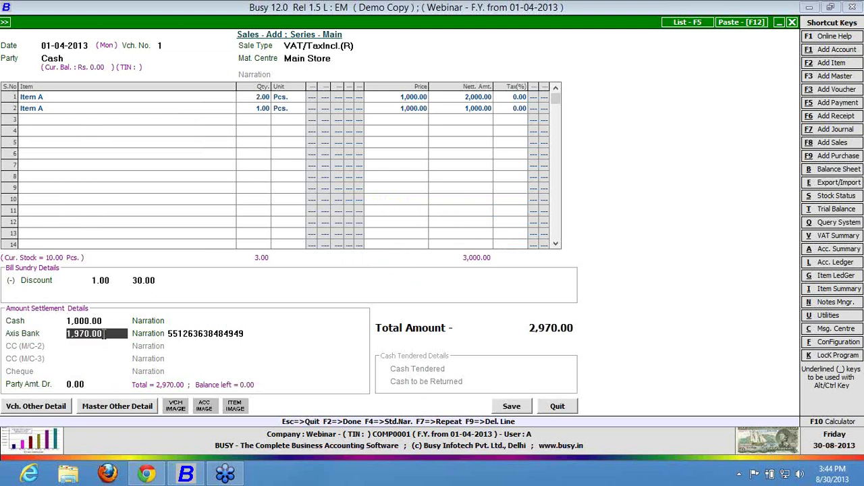
key("Up")
type("1")
key("Return")
key("Up")
type("2")
key("BackSpace")
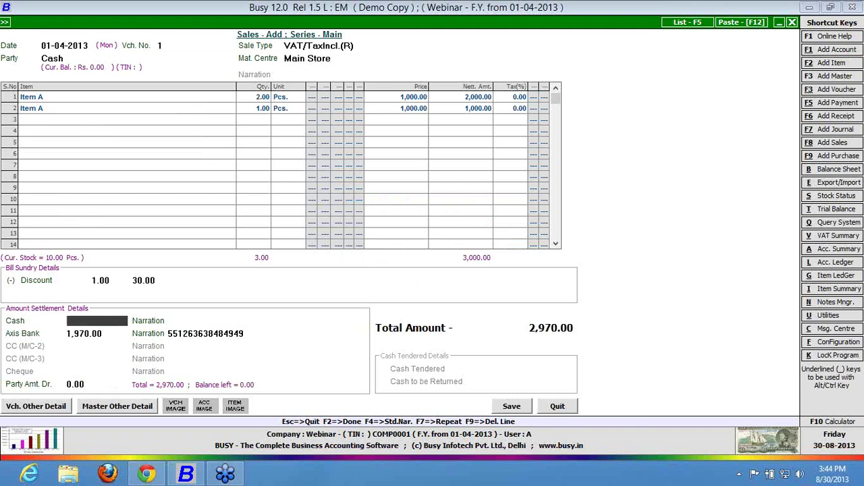
type("500")
key("Return")
key("Return")
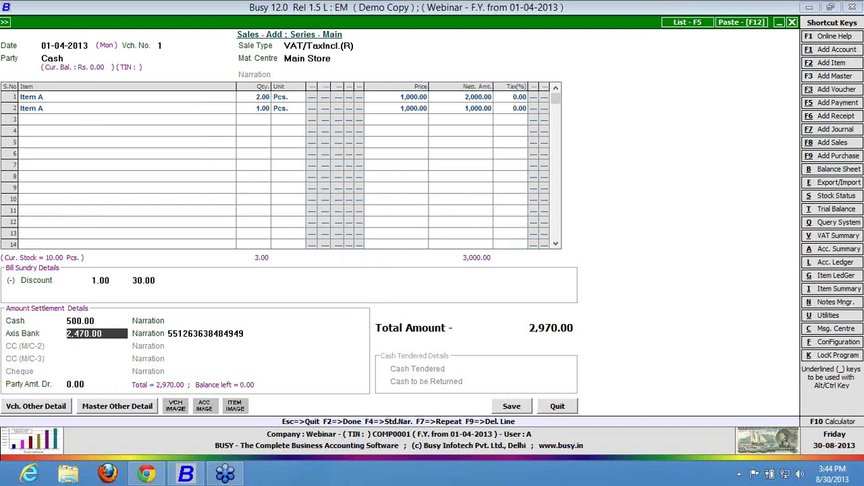
type("200")
key("Return")
key("Return")
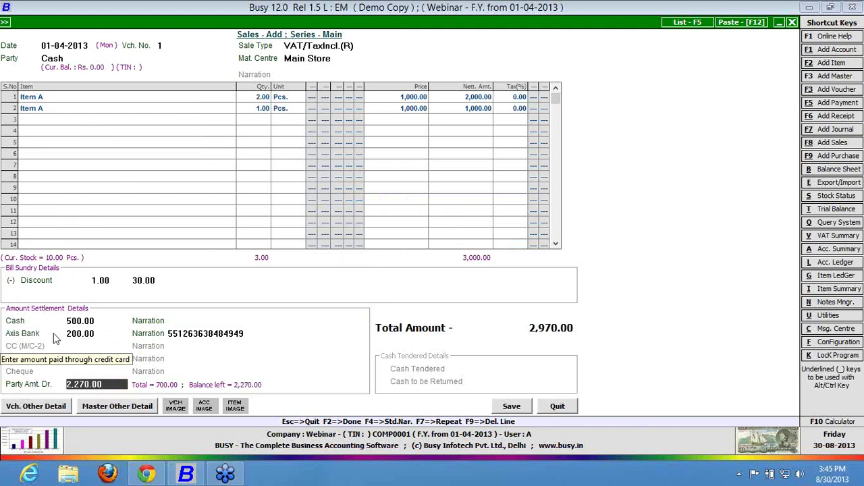
key("Escape")
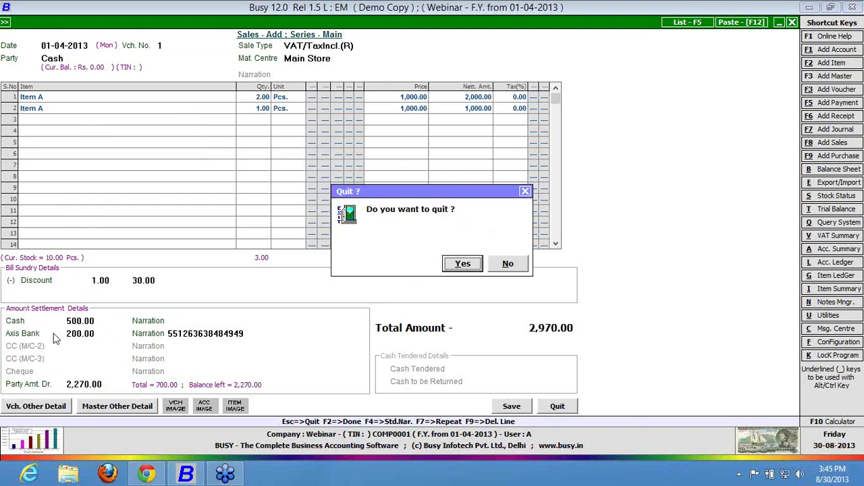
Quit the voucher and open Advanced POS Options for the Sales Main series.
key("Return")
key("Right")
key("Down")
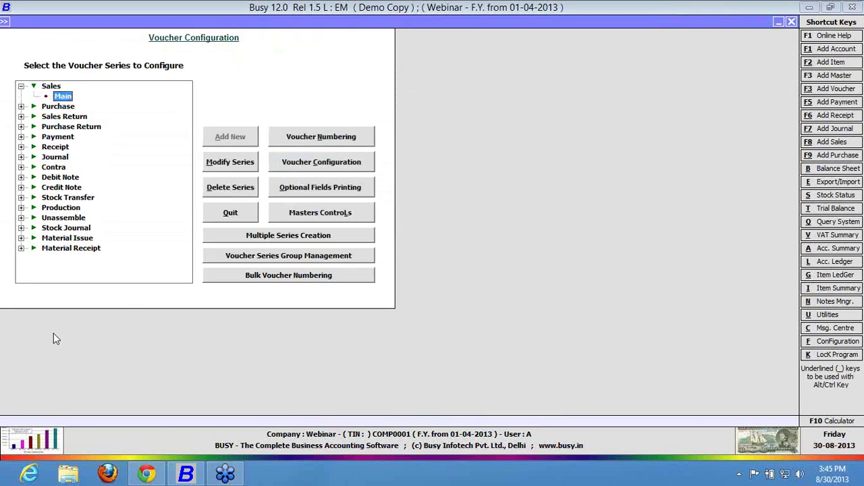
mouse_move(226, 476)
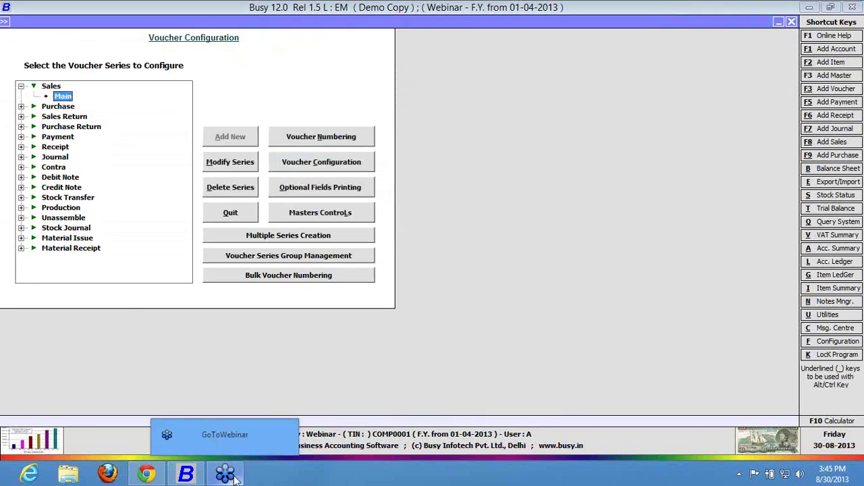
left_click(854, 26)
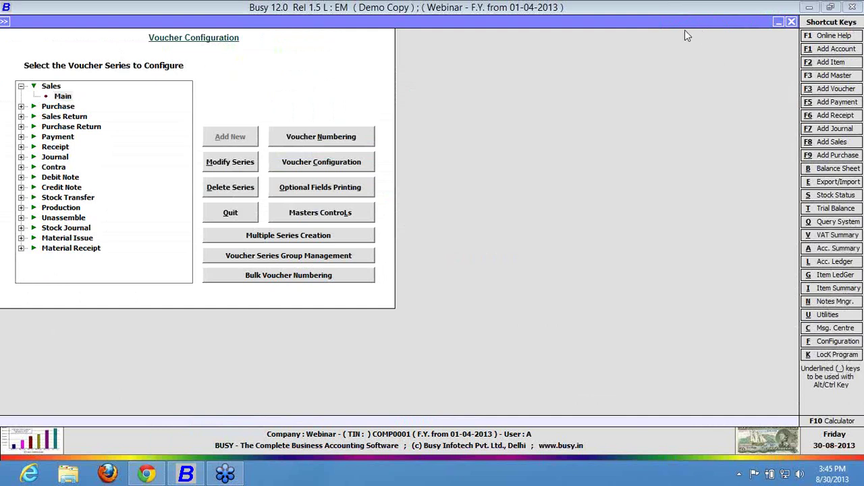
left_click(322, 169)
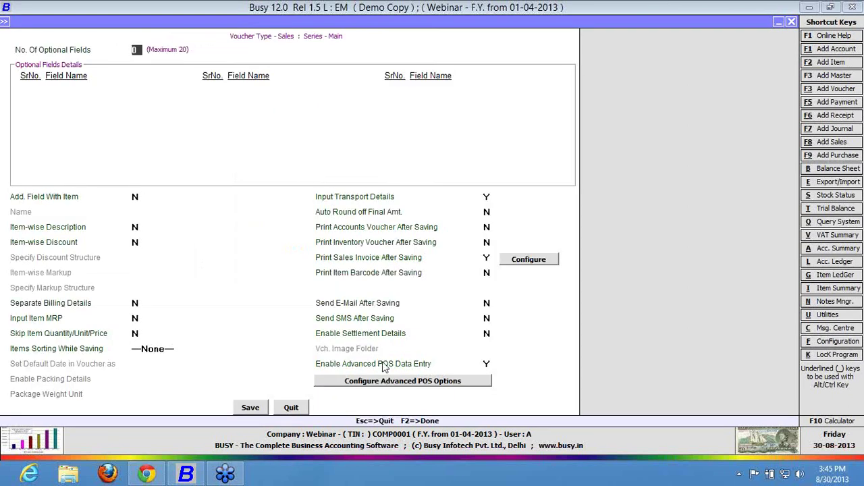
left_click(388, 381)
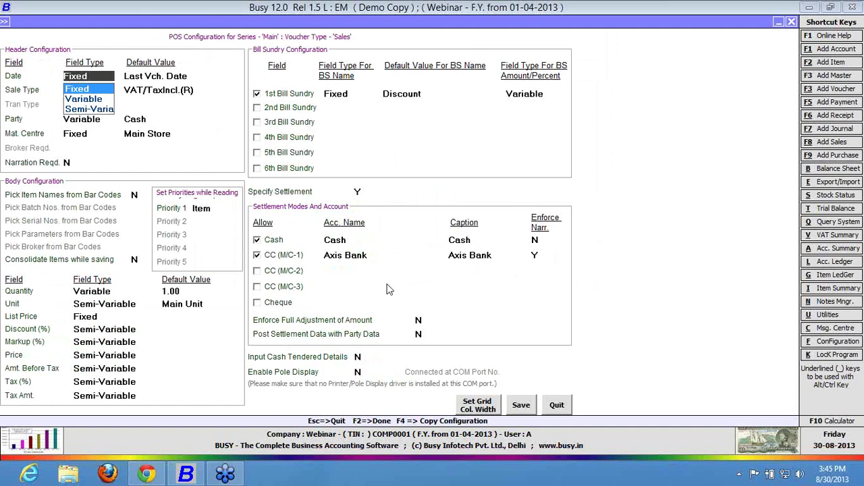
Set Sale Type to Semi-Variable and Enforce Full Adjustment, Post Settlement Data and Cash Tendered to Y.
key("Down")
key("Down")
key("Return")
type("Y")
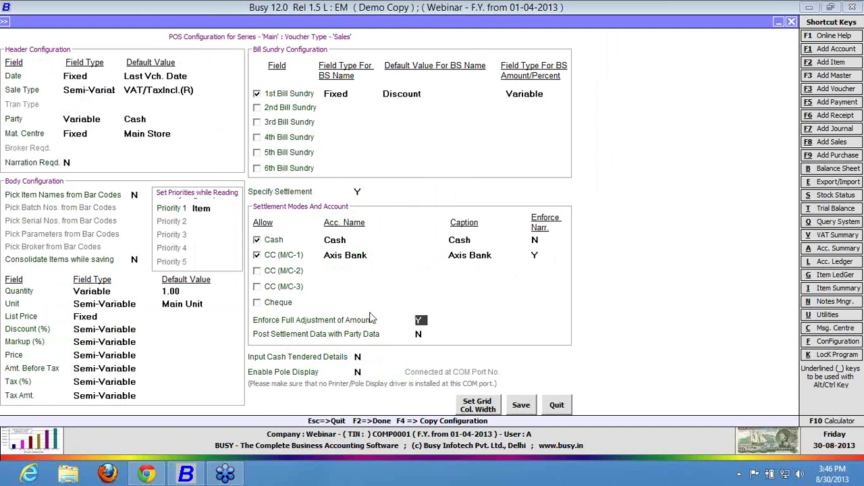
left_click(419, 335)
left_click(361, 356)
type("Y")
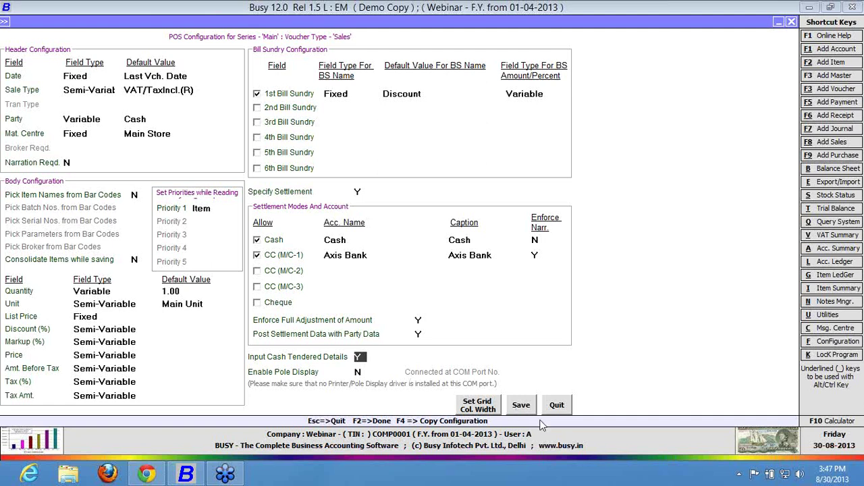
Save the POS configuration and Sales options, then start a new sales voucher.
left_click(524, 406)
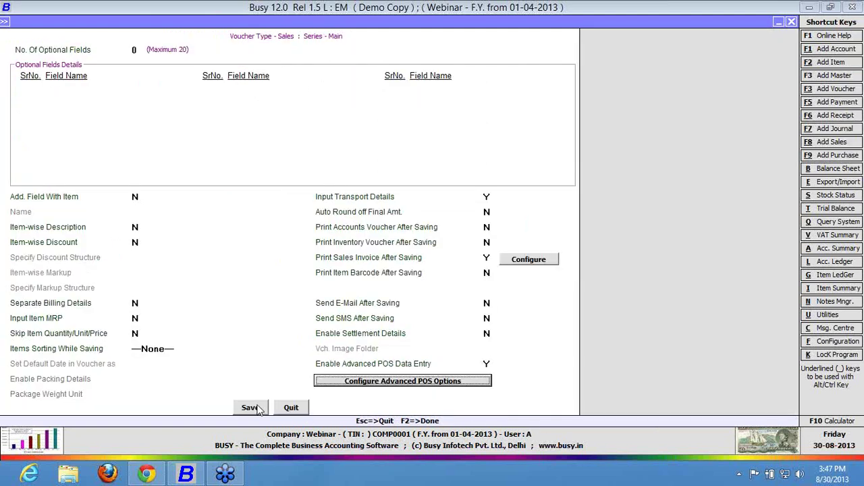
left_click(258, 410)
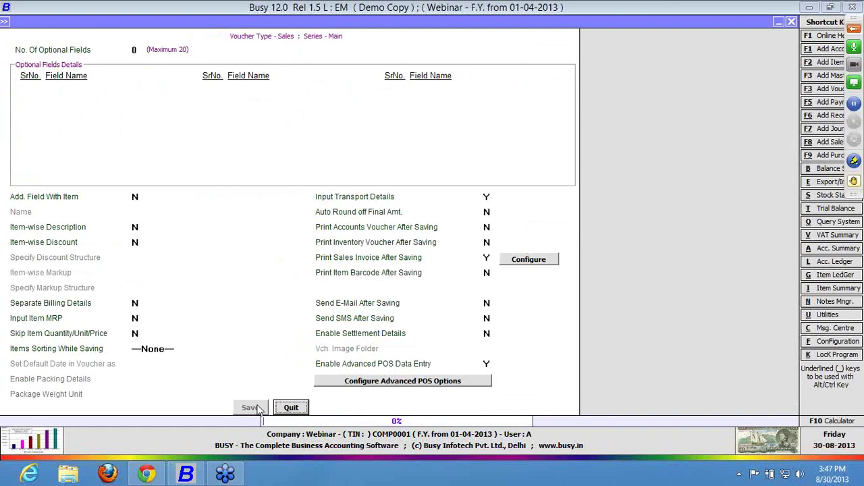
key("Return")
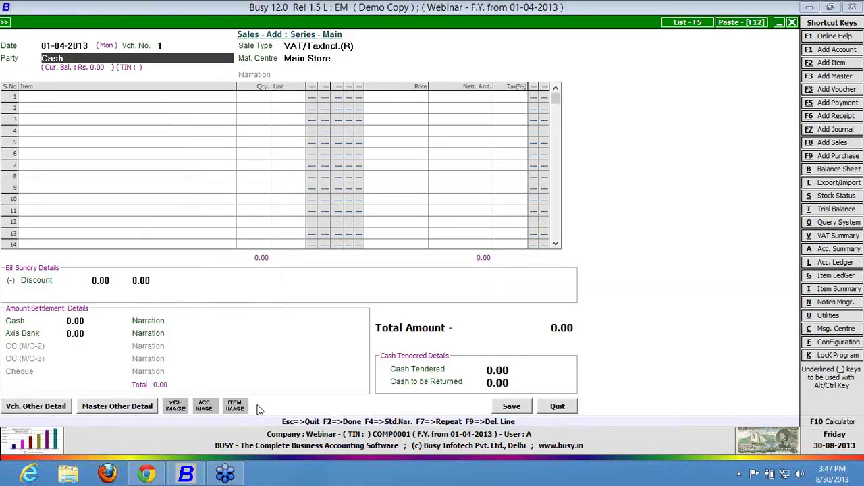
Sell one Item A with a 1% discount to 990.00, tendering 1,000 for 10.00 change.
key("Return")
key("Return")
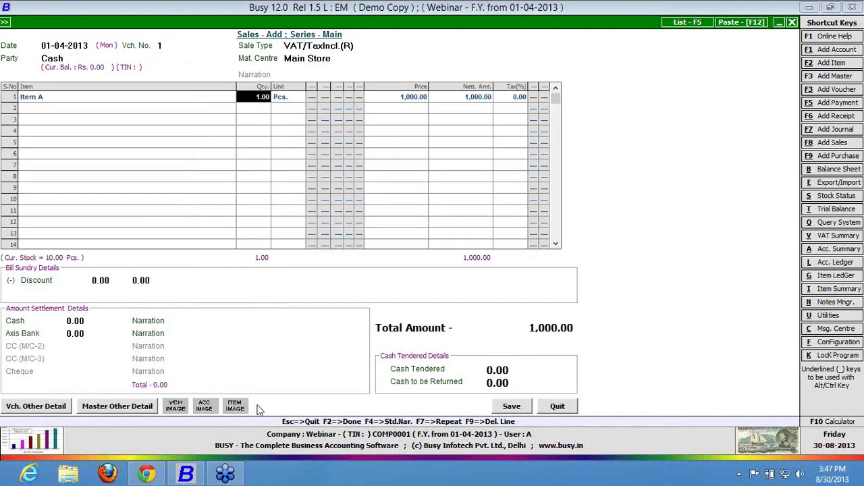
key("Return")
type("1")
key("Return")
key("Return")
key("Return")
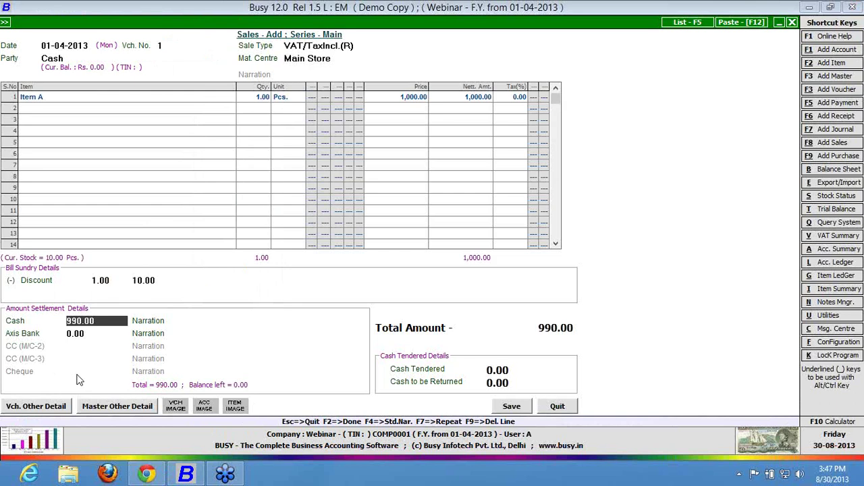
key("Return")
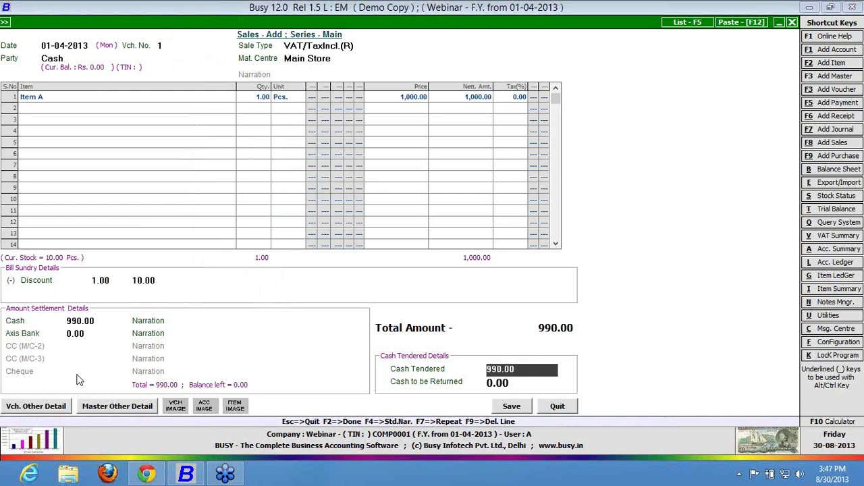
type("1000")
key("Return")
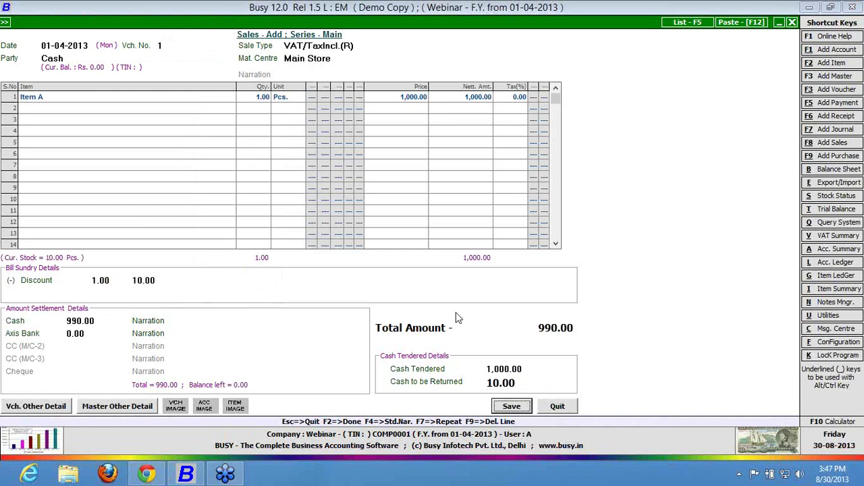
Quit the test sale and reopen the Sales Main voucher configuration.
left_click(555, 406)
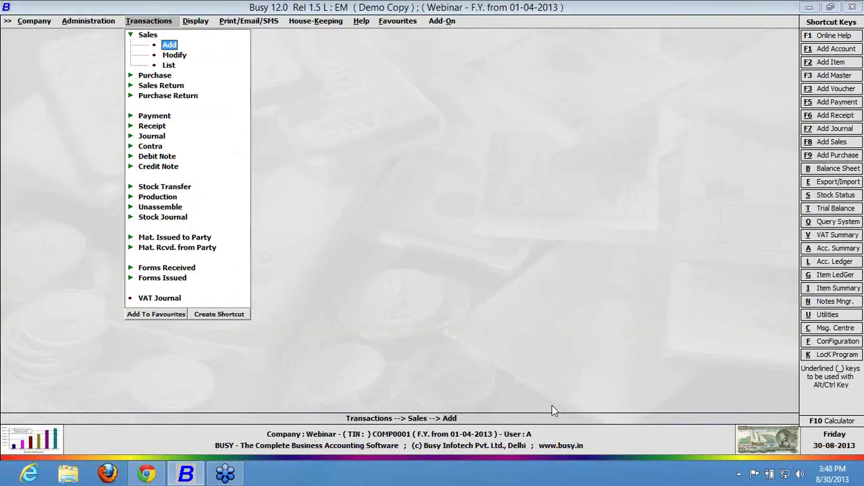
key("Left")
key("Return")
key("Right")
key("Down")
key("Tab")
key("Tab")
key("Tab")
key("Tab")
key("Tab")
key("Tab")
key("Tab")
key("Return")
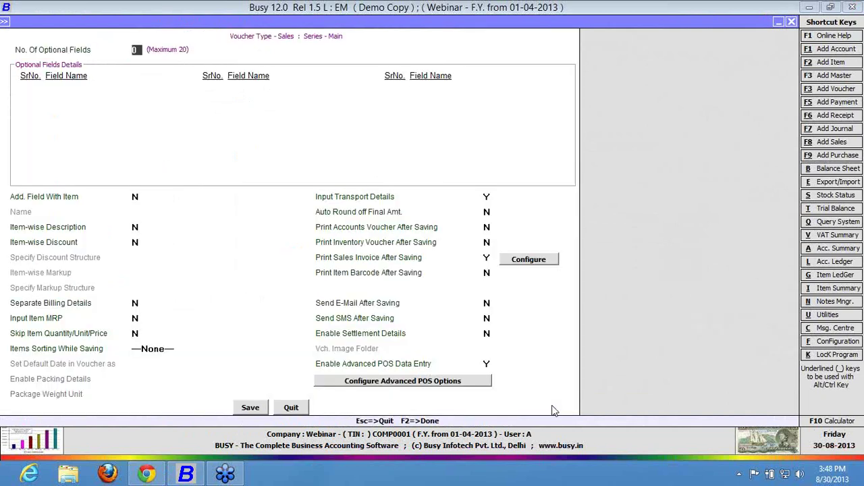
Set Pick Item Names from Bar Codes to Y in the advanced POS options.
left_click(459, 383)
key("Return")
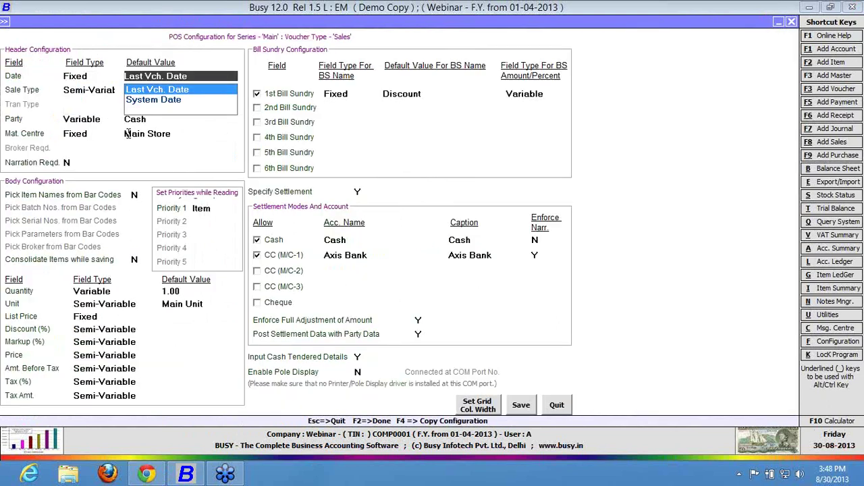
left_click(138, 195)
key("y")
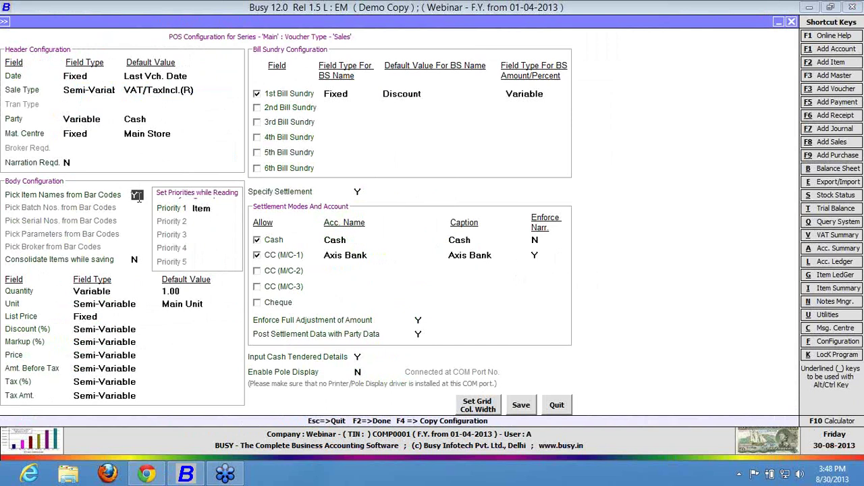
Set Consolidate Items while saving to Y, leaving Enable Pole Display at N.
left_click(135, 261)
key("y")
left_click(365, 371)
type("Y")
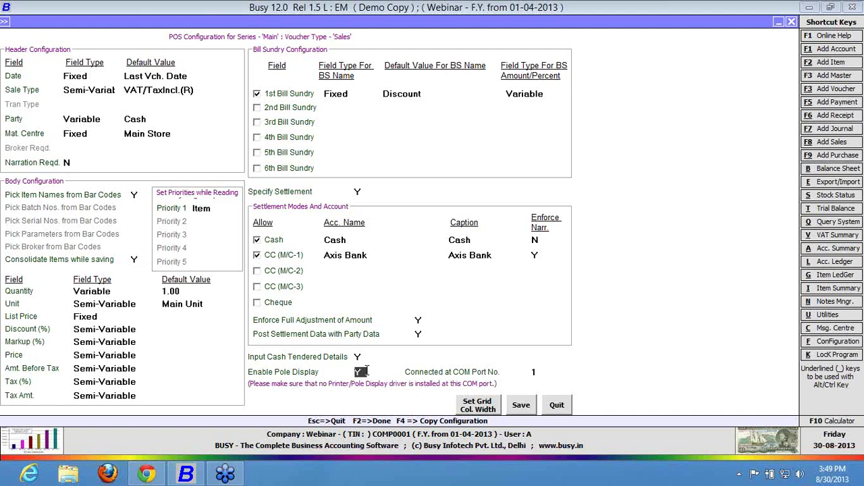
key("Return")
left_click(358, 372)
type("N")
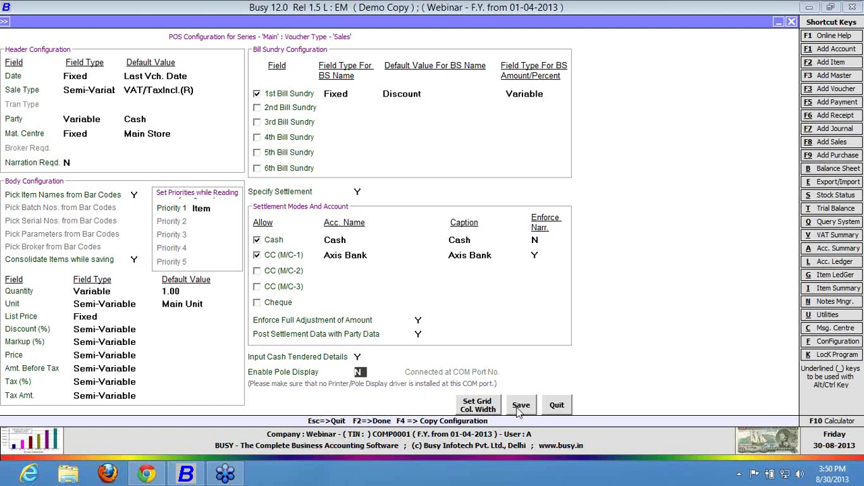
Save the POS configuration and voucher options, and enter Item A in a new sales voucher.
left_click(518, 410)
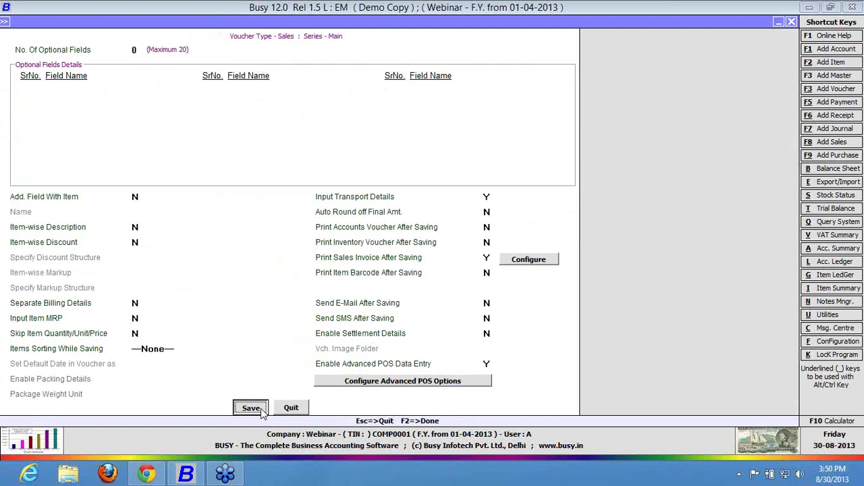
left_click(251, 408)
key("F8")
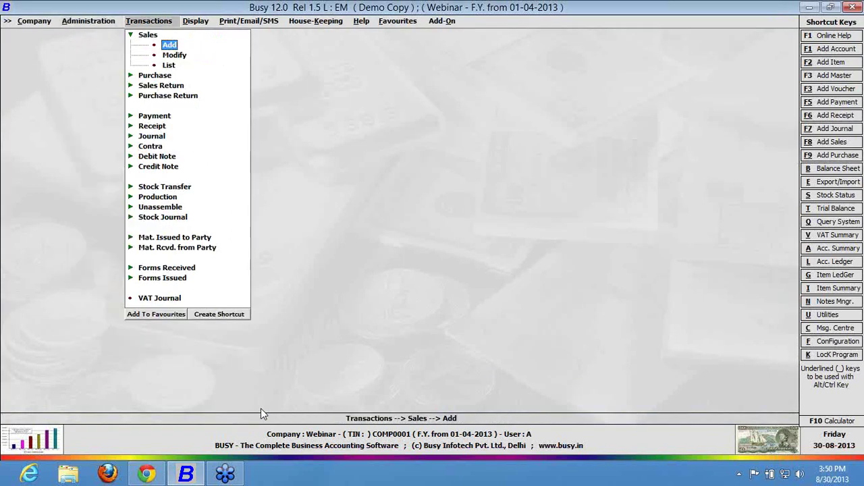
key("Return")
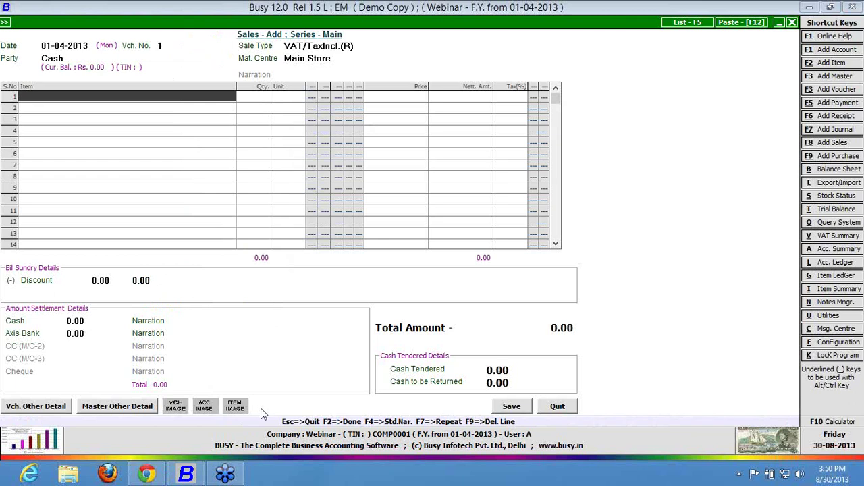
type("Item A")
key("Return")
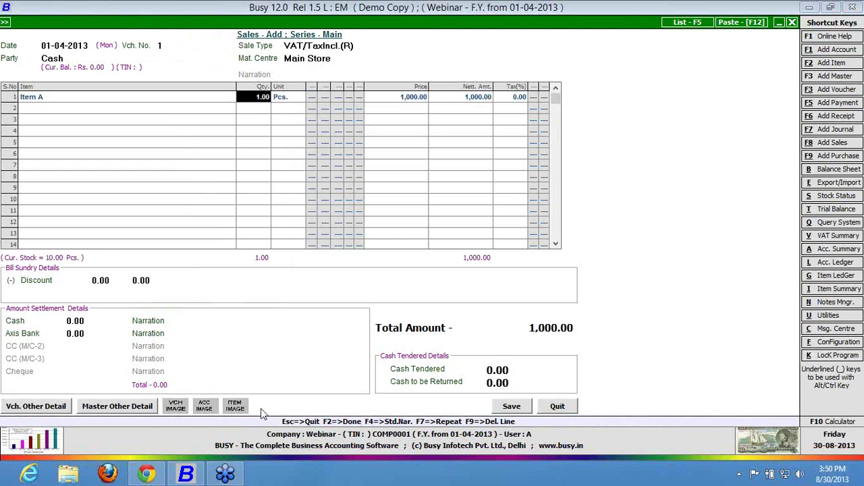
Clear row 1 and re-enter Item A by looking it up with code '1='.
key("shift+Tab")
key("F9")
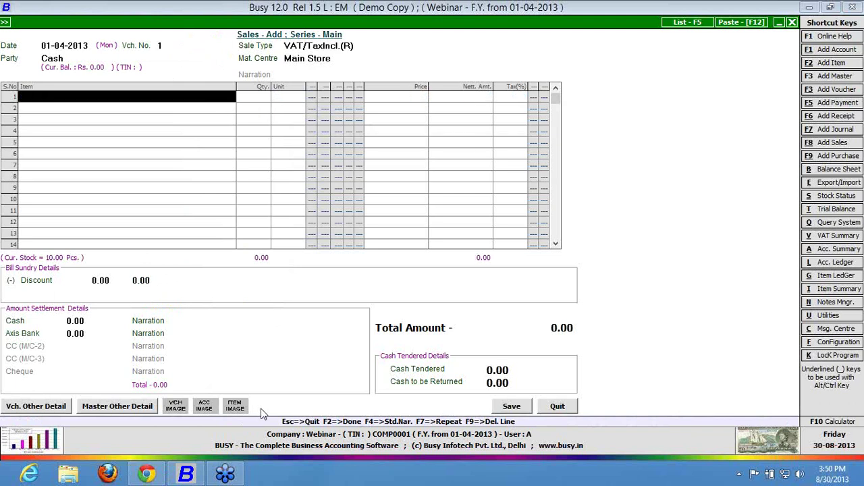
type("1=")
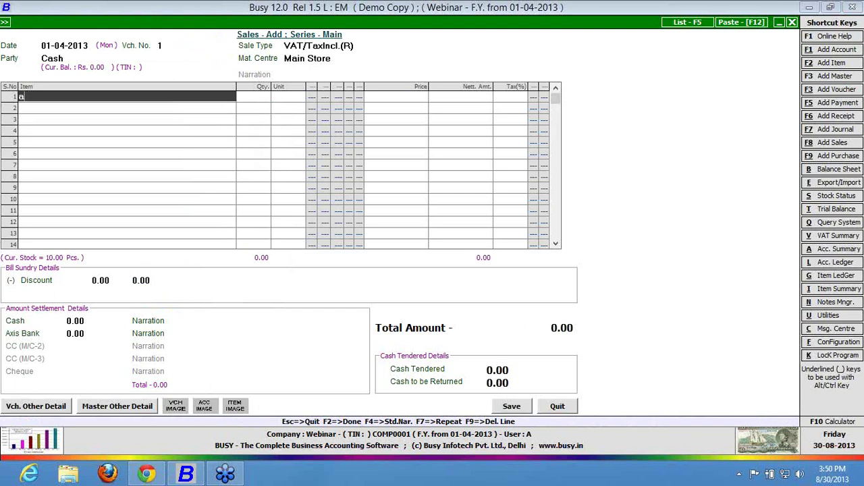
key("Return")
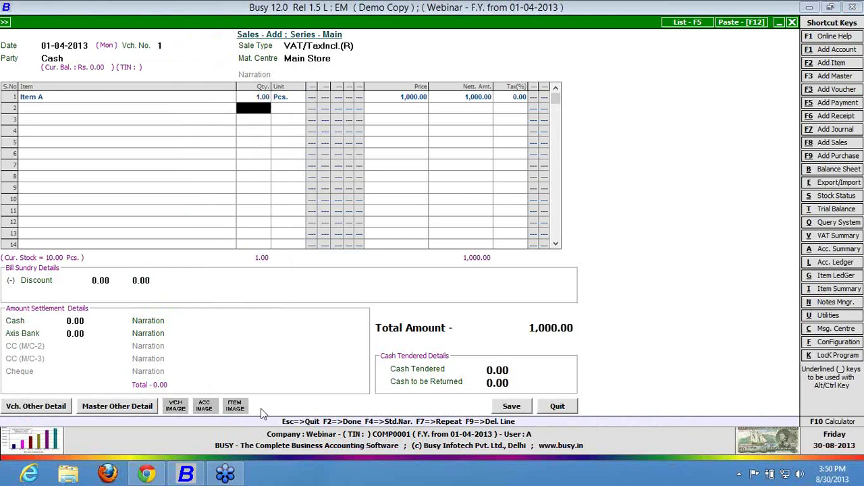
key("Return")
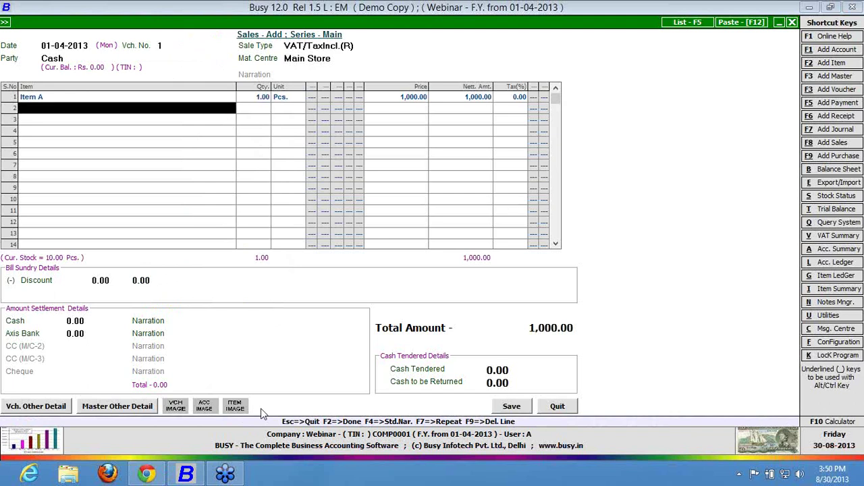
key("Return")
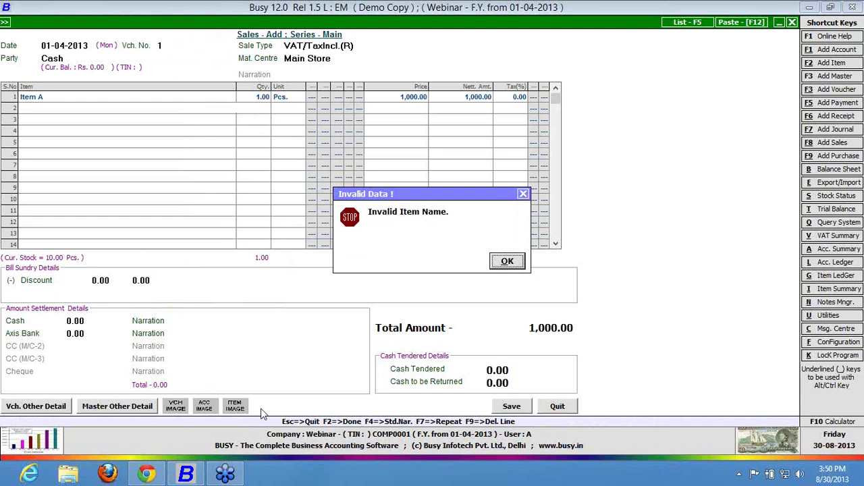
key("Return")
Add Item A on the second row and open Item A's item master for modification.
type("It")
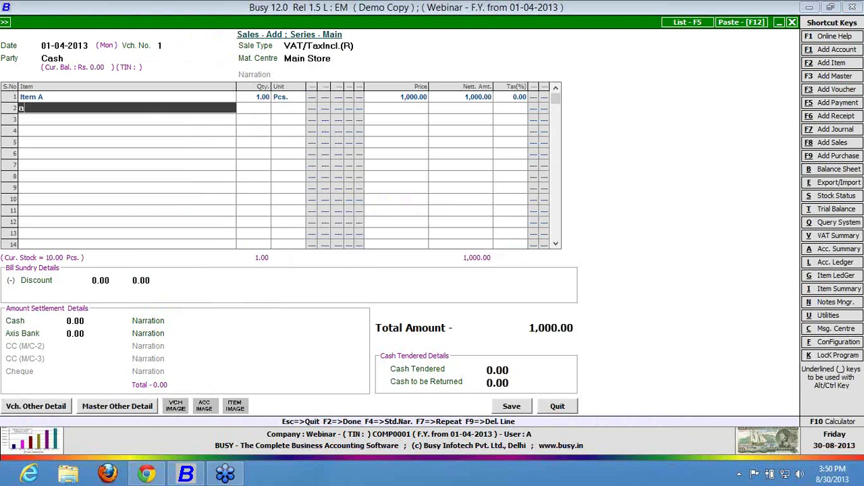
key("Return")
key("Return")
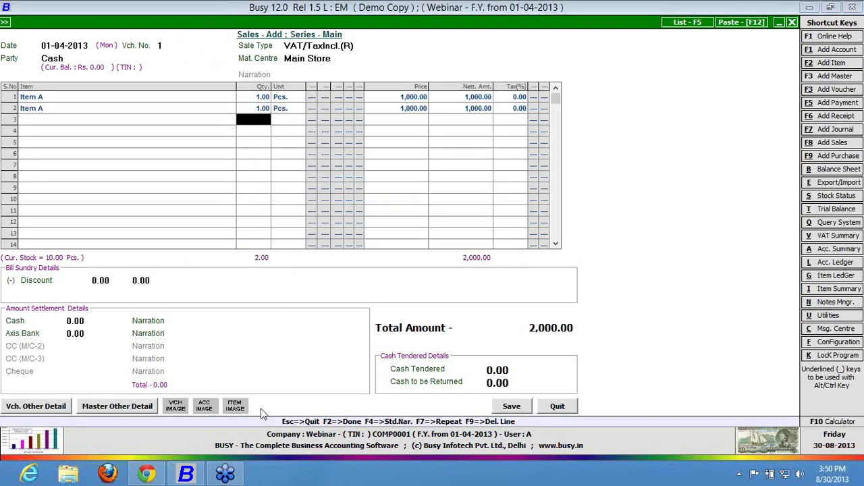
key("Up")
key("ctrl+Return")
key("Return")
key("Return")
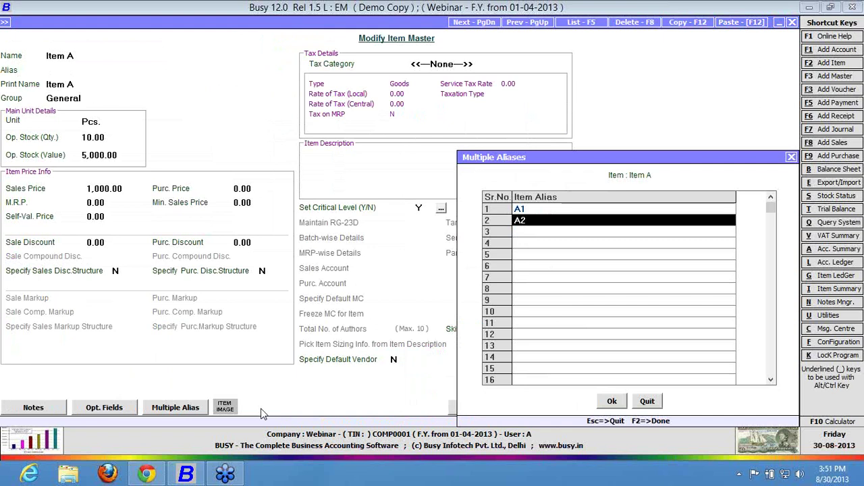
Leave Item A's master without saving after viewing aliases A1 and A2.
key("F2")
key("Escape")
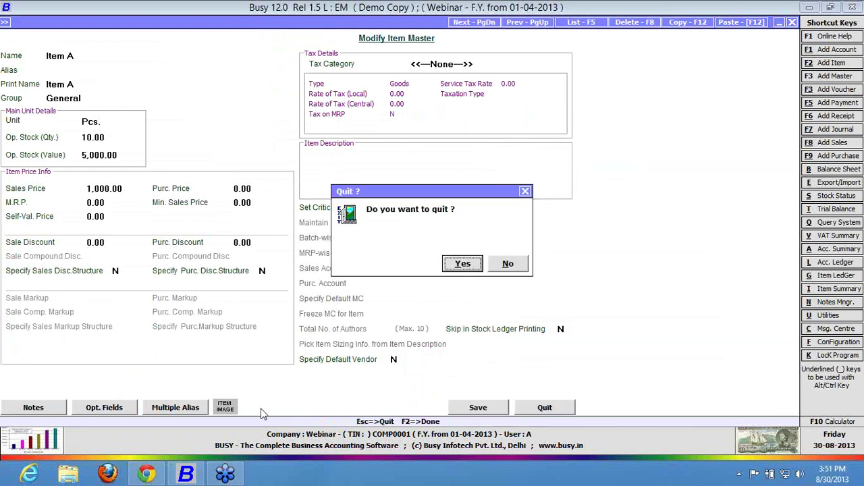
key("Return")
Pick Item A for the third voucher row, bringing the total to 3,000.00.
key("Down")
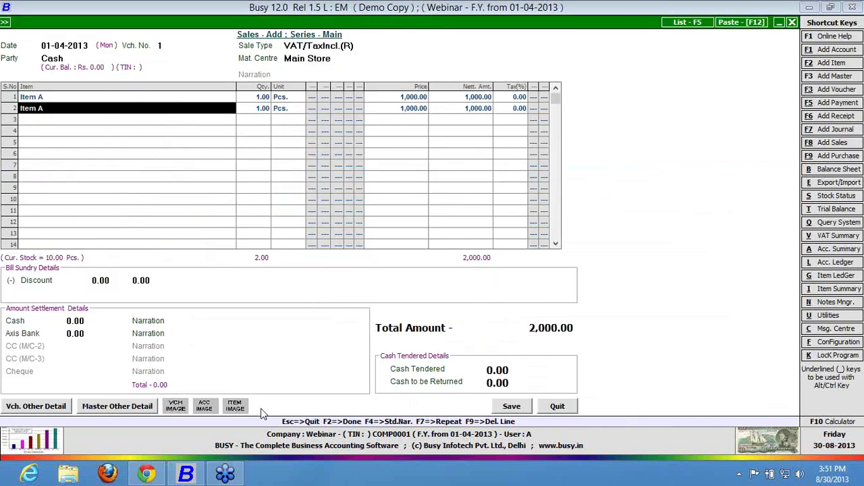
key("Down")
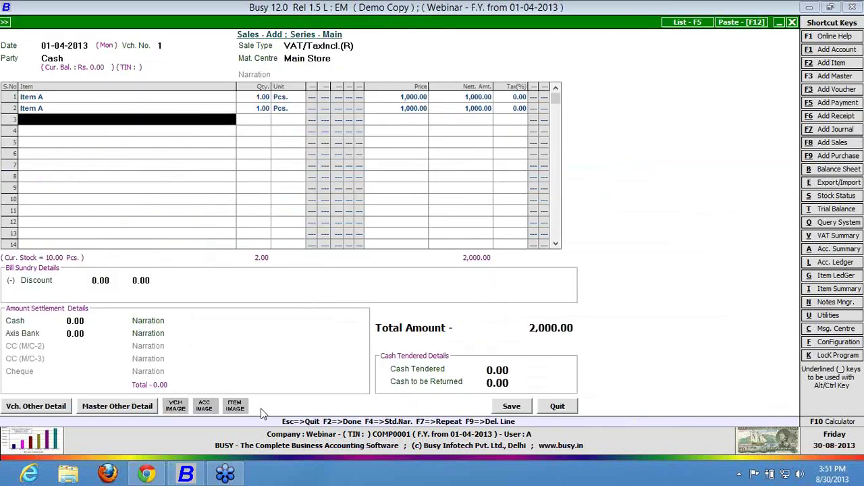
key("Return")
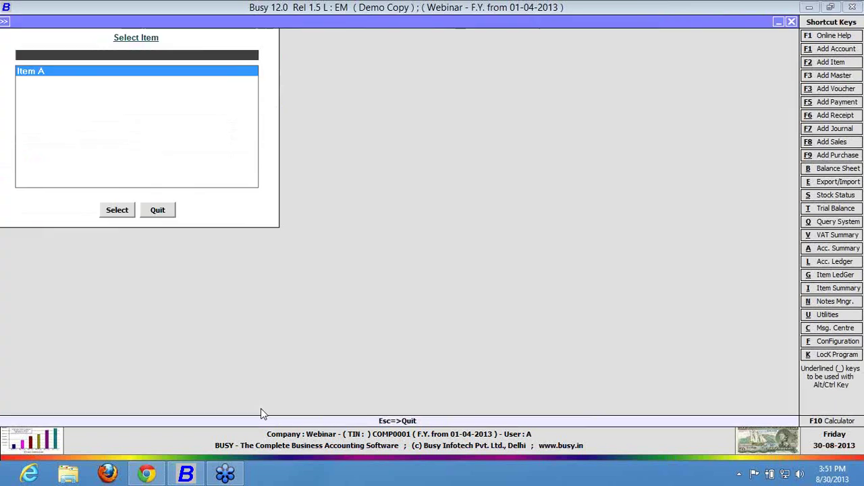
key("Return")
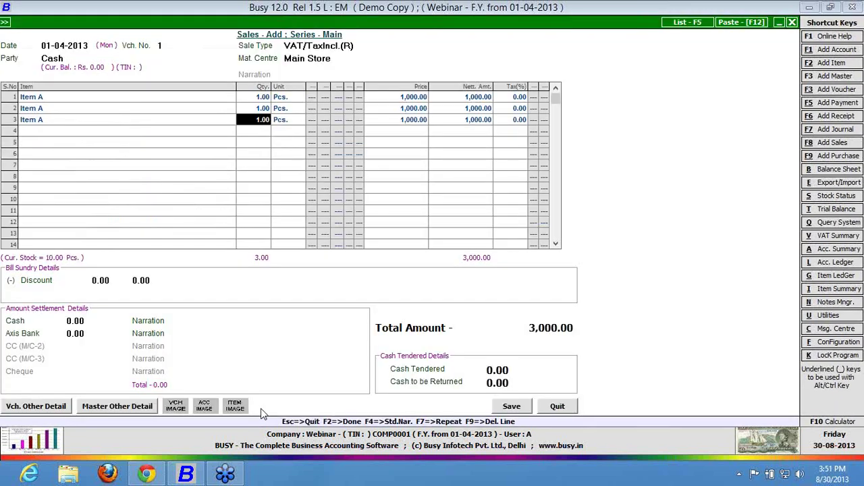
key("Escape")
key("Up")
key("Up")
key("Down")
key("Down")
key("Down")
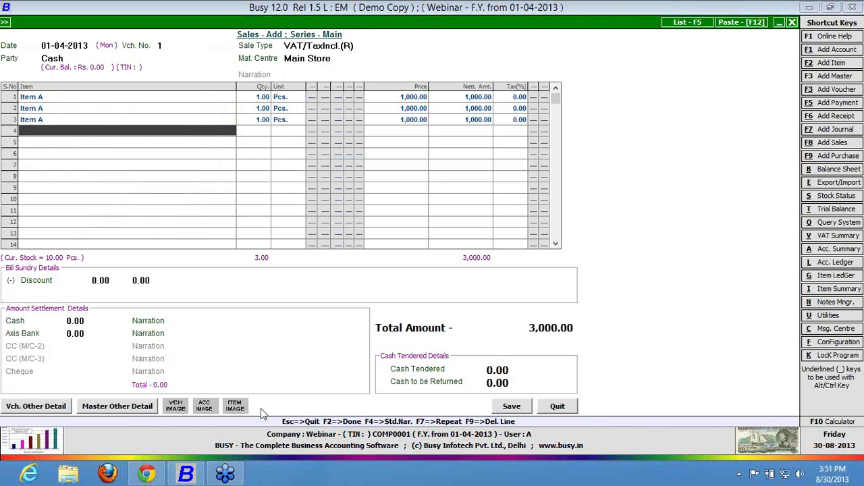
Delete the extra Item A line, leaving 2.00 Pcs totalling 2,000.00.
key("Return")
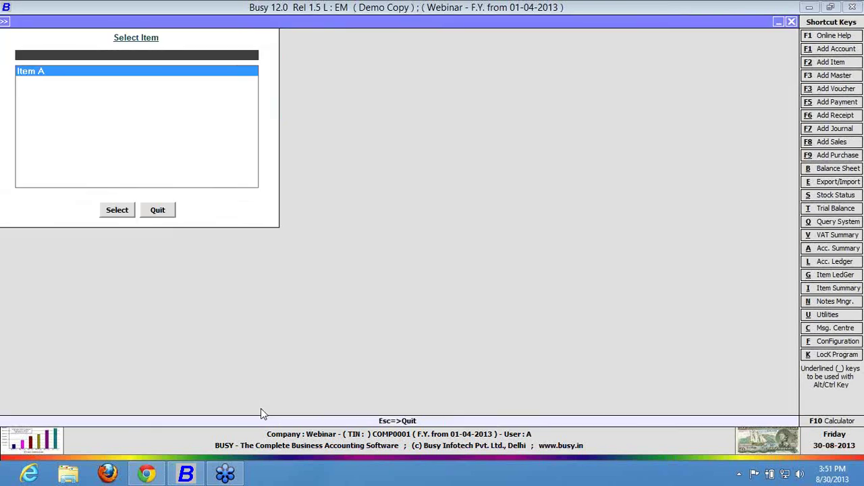
key("Return")
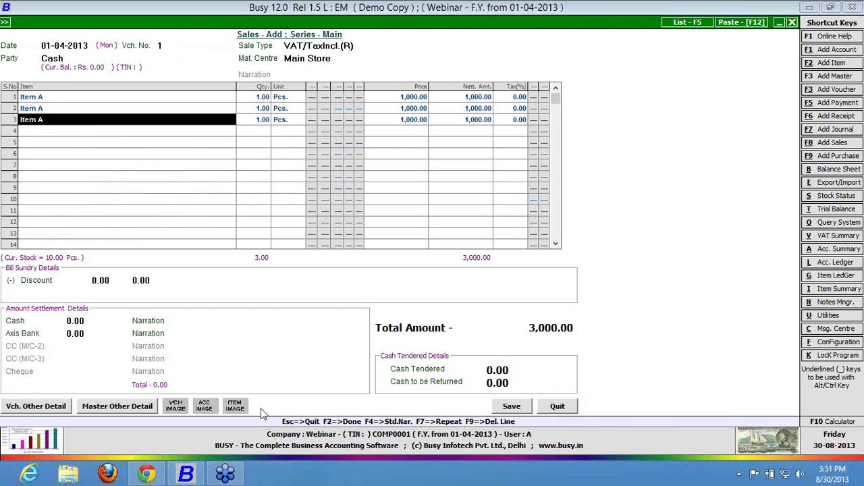
key("F9")
Settle the bill with 1,000.00 in cash and 1,000.00 via Axis Bank.
key("Return")
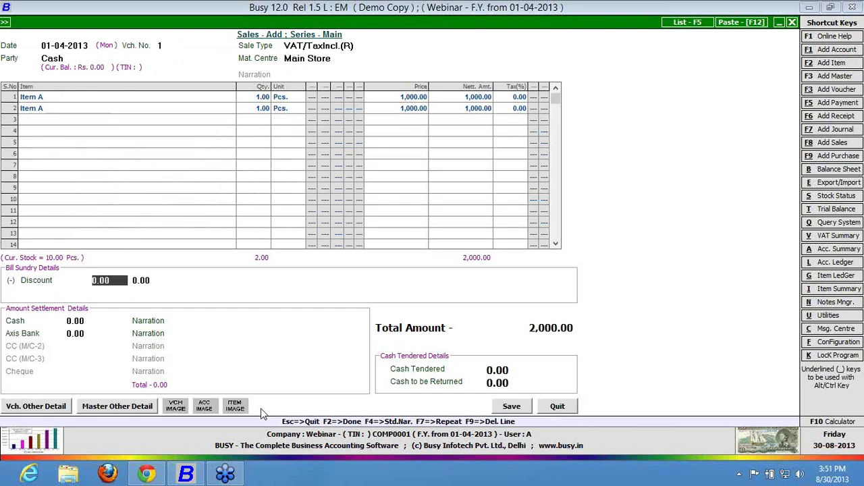
key("Return")
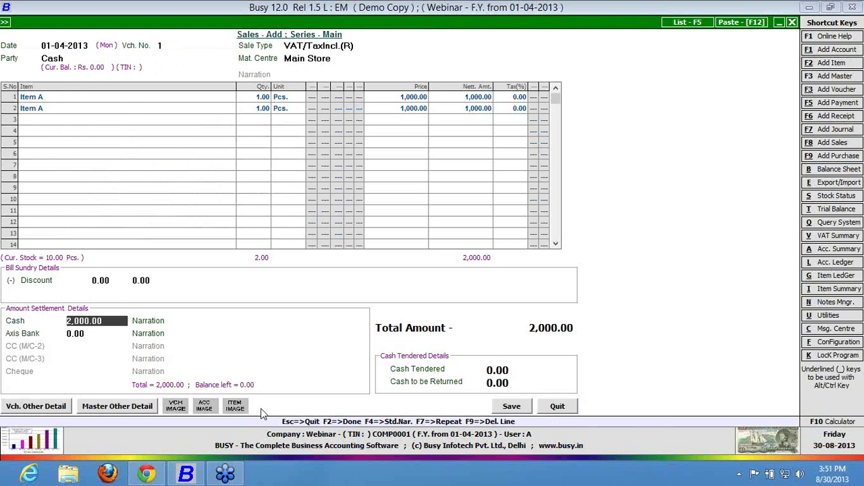
type("1")
key("Return")
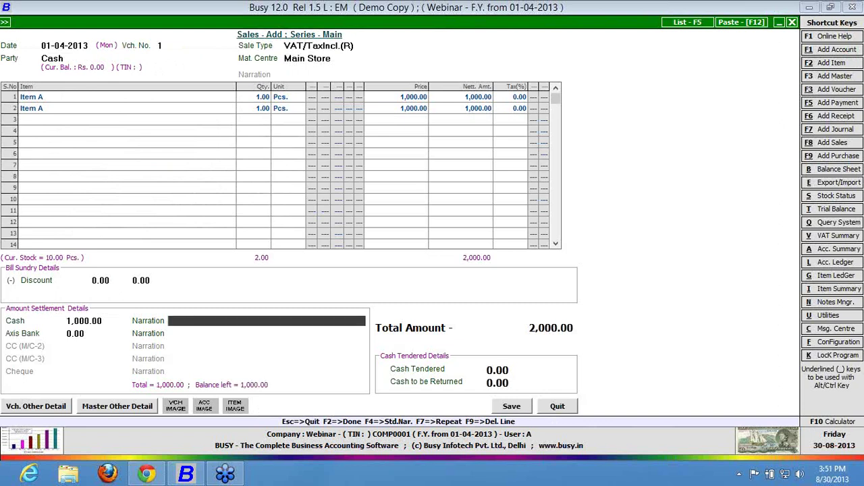
key("Return")
key("Return")
type("1")
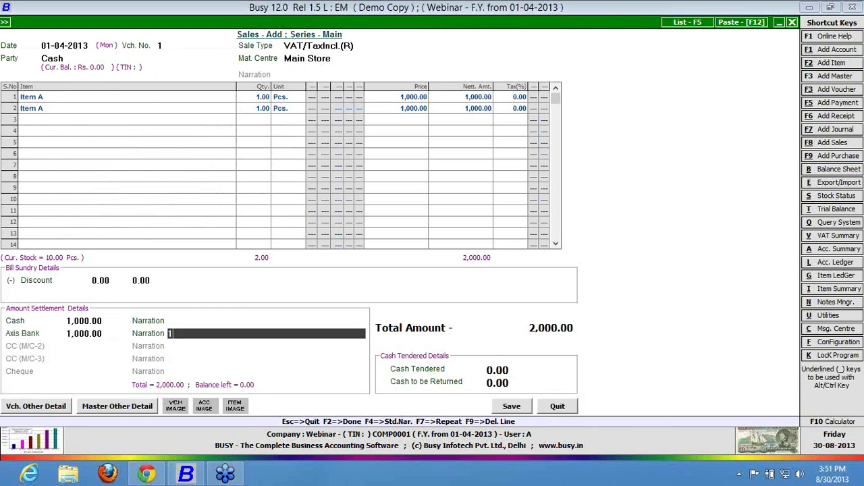
type("234567")
key("Return")
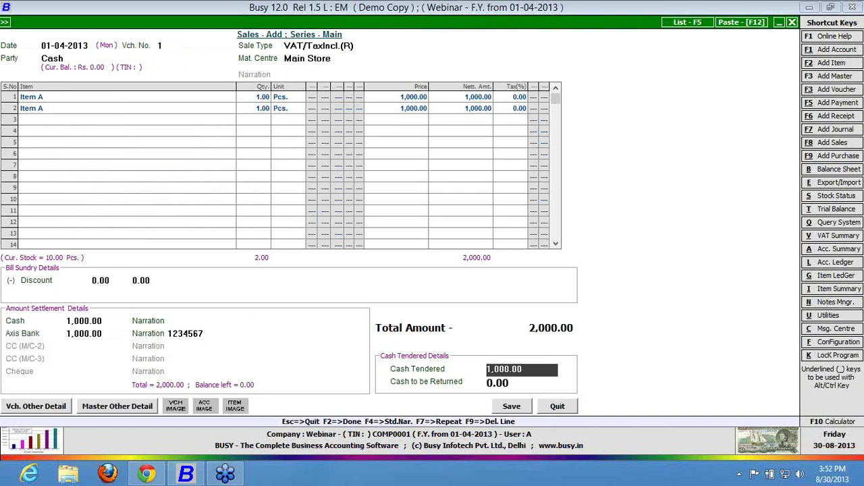
Save the sales voucher without printing the invoice.
key("Return")
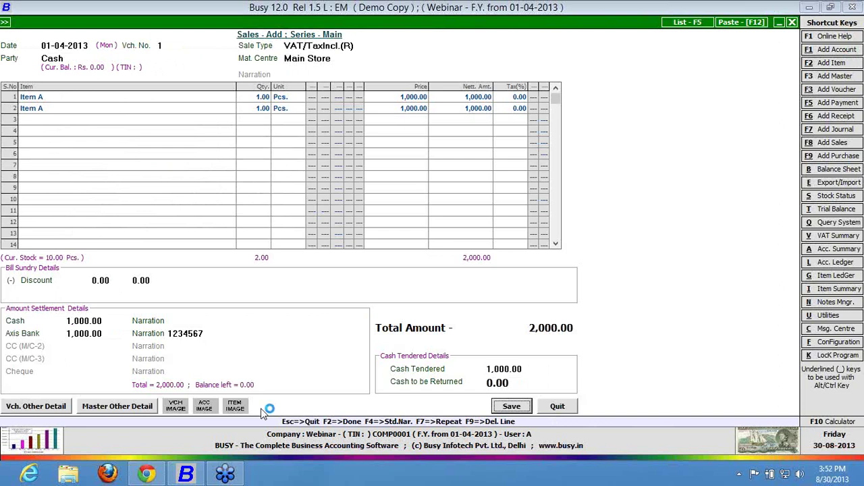
key("Return")
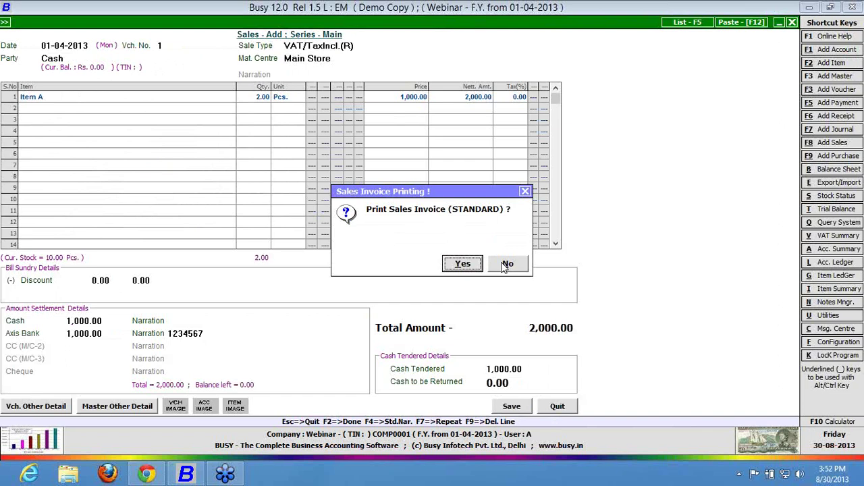
left_click(506, 264)
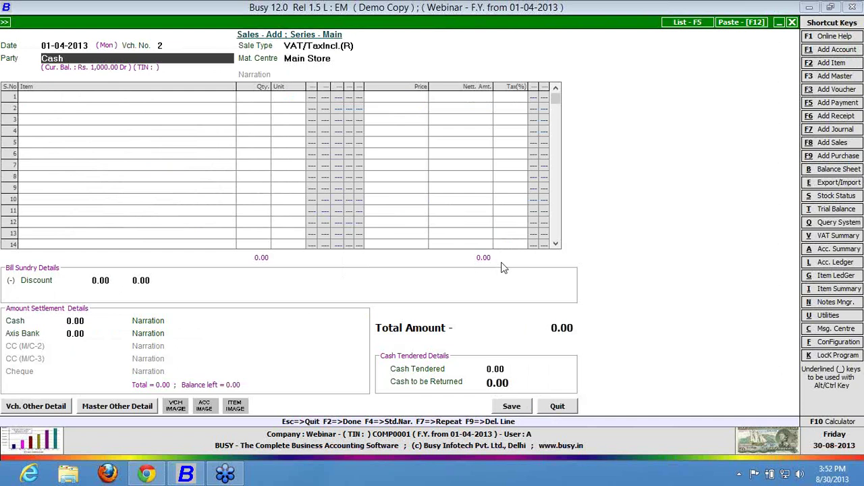
Run the Account Ledger report for Cash.
key("Escape")
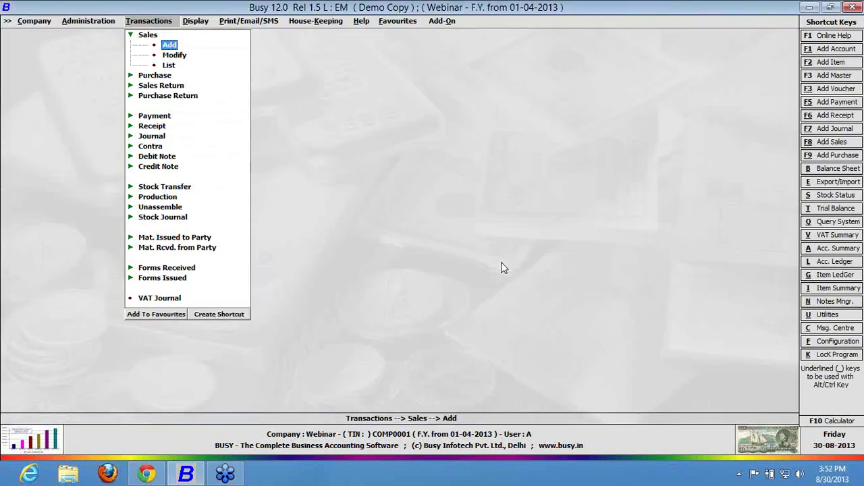
key("alt+l")
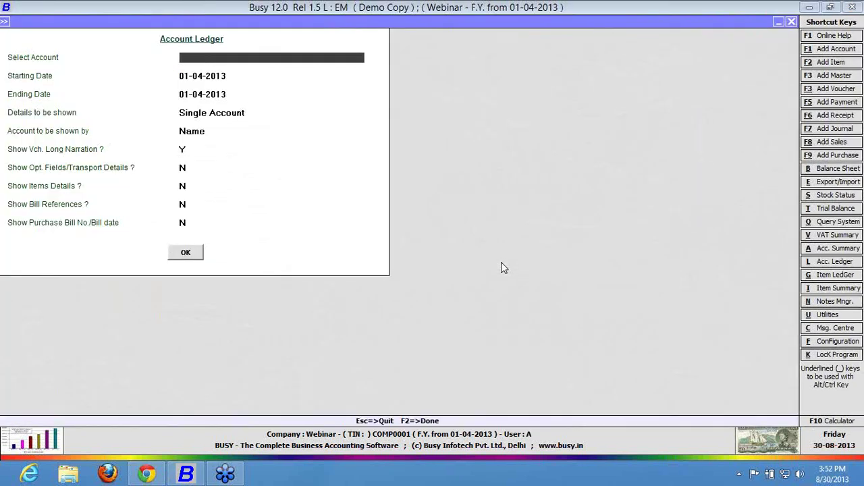
type("cas")
key("Return")
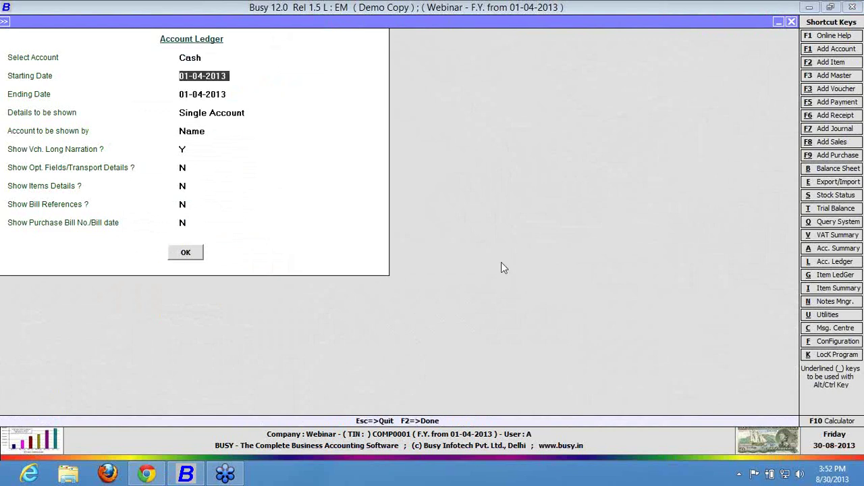
key("F2")
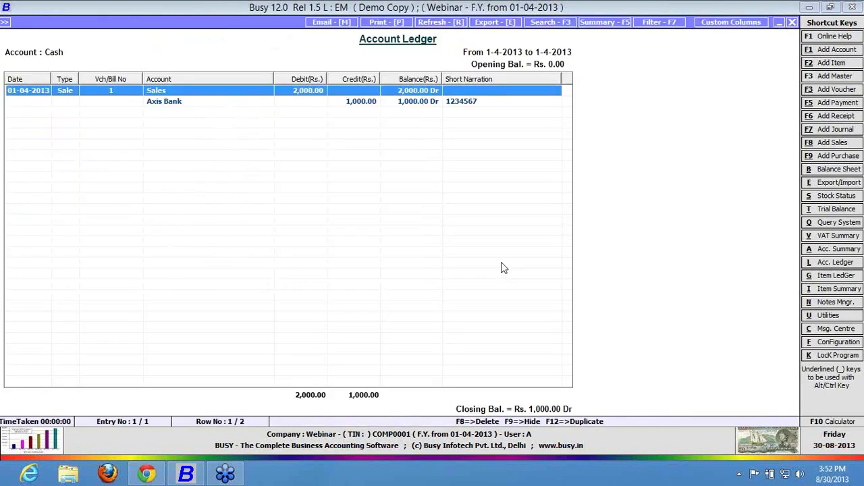
Change the sale entry's party to Busy Infotech Pvt. Ltd. and re-save it without printing.
key("Return")
type("busy")
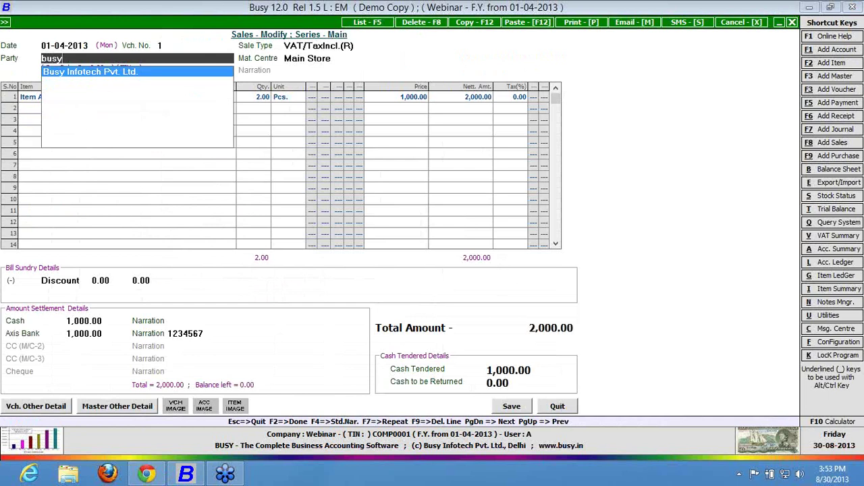
key("Return")
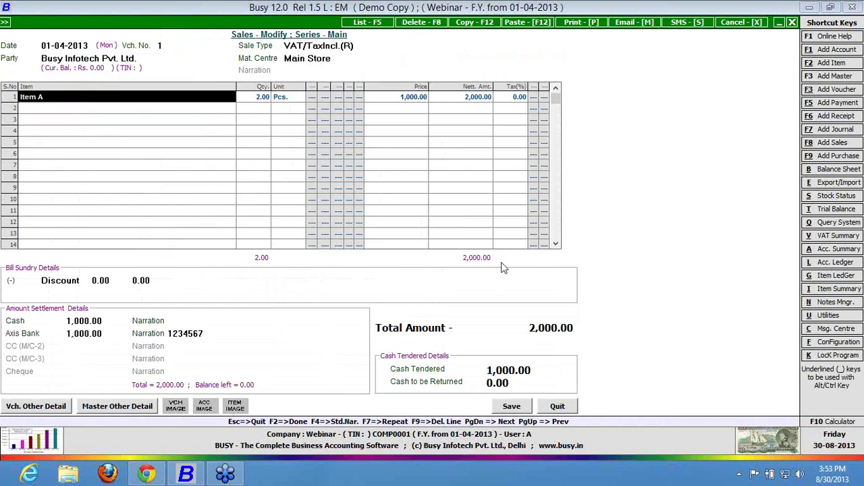
key("Return")
key("Return")
key("Return")
key("Return")
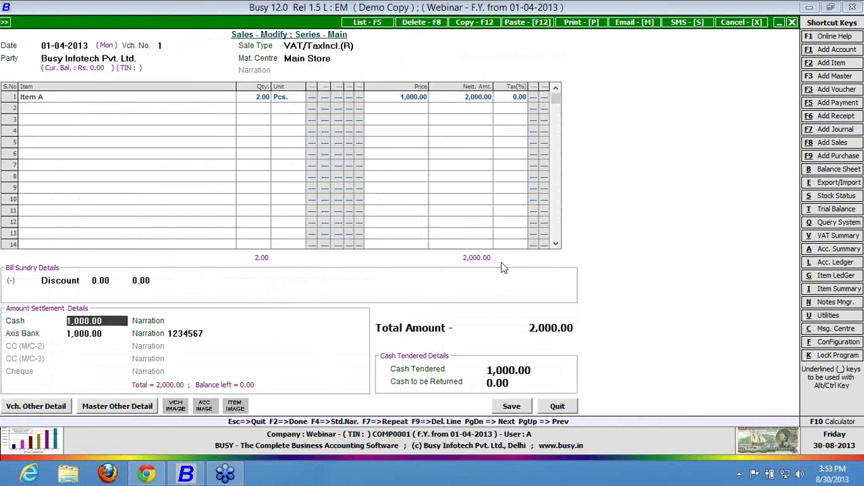
key("Return")
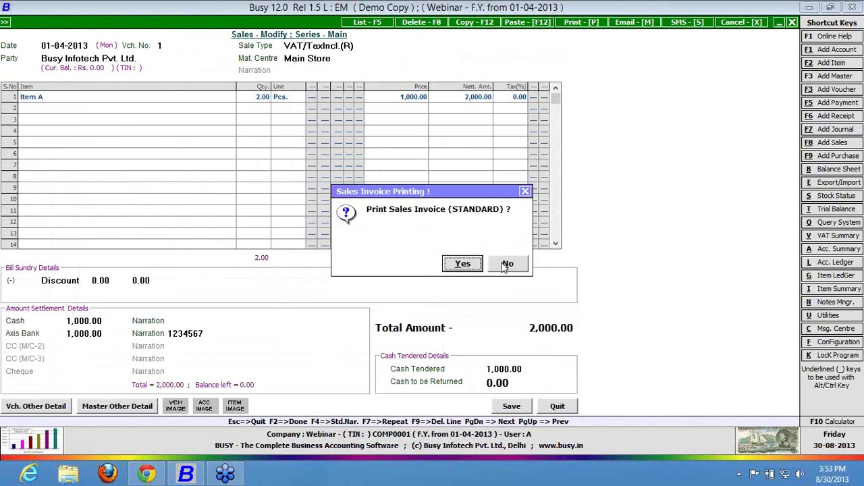
left_click(507, 264)
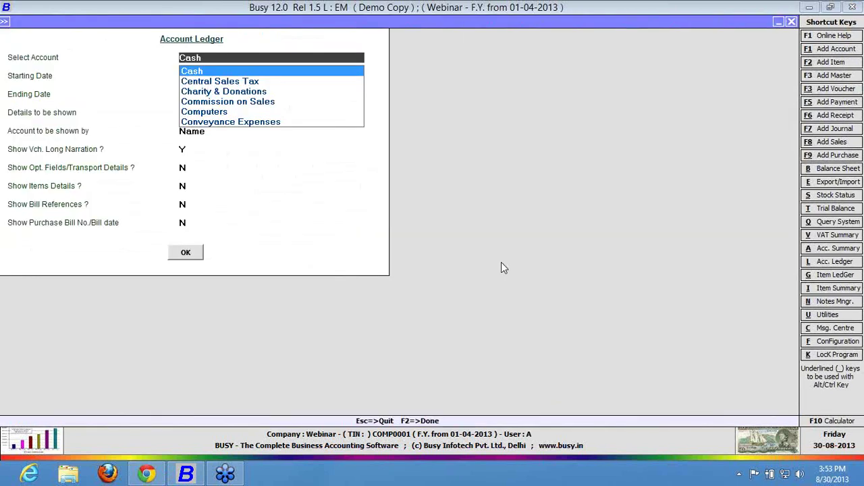
Run the Busy Infotech Pvt. Ltd. ledger with details set to All Other Accounts.
type("busy")
key("Return")
key("F2")
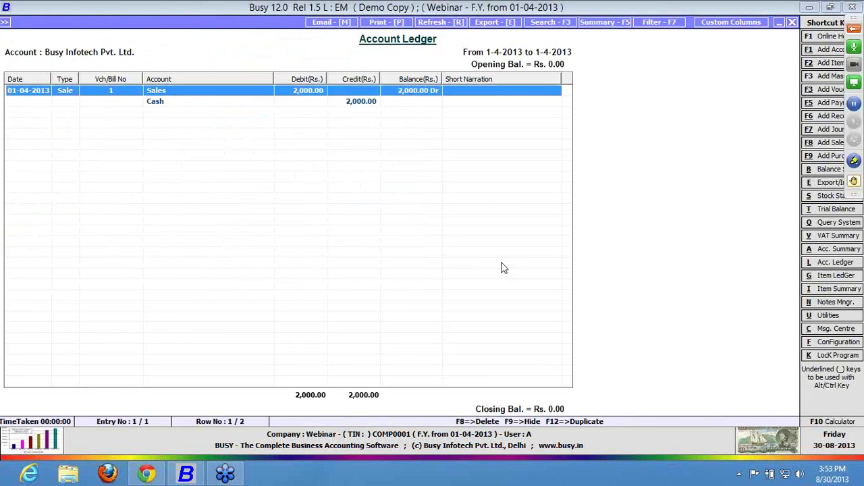
key("Escape")
key("Down")
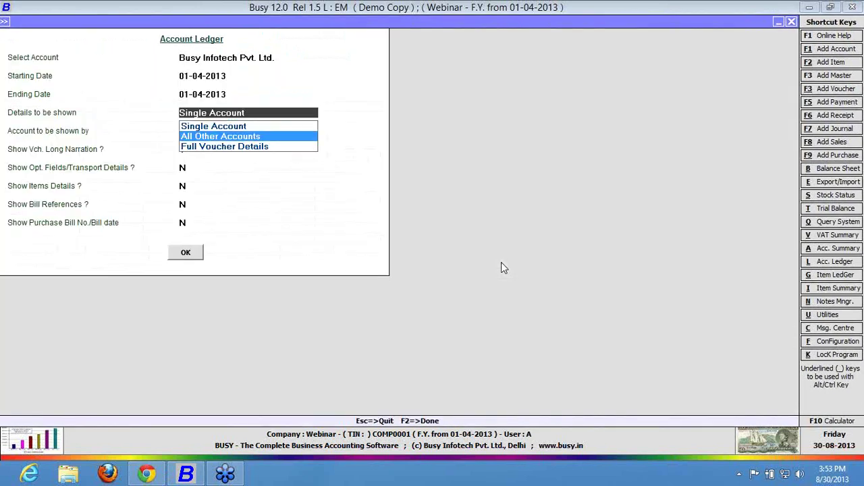
key("Return")
key("Return")
key("y")
key("Return")
key("Return")
key("Return")
key("Return")
key("Return")
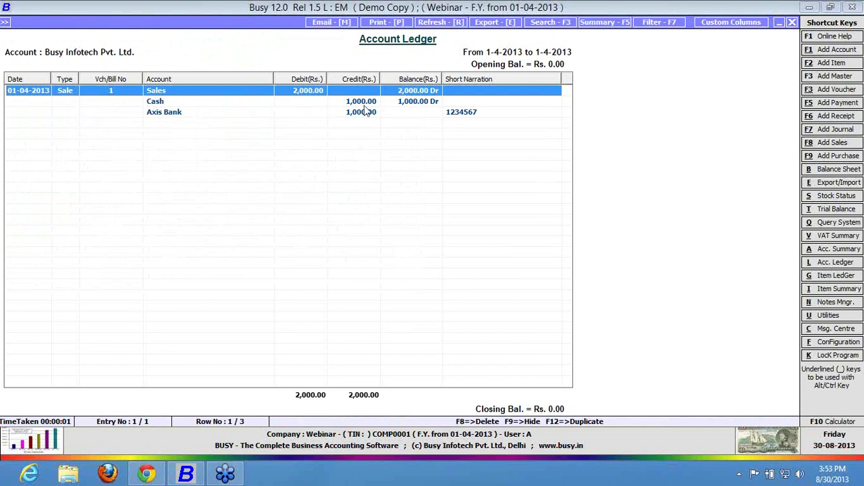
View the Cash ledger with details set to Single Account.
key("Down")
key("Down")
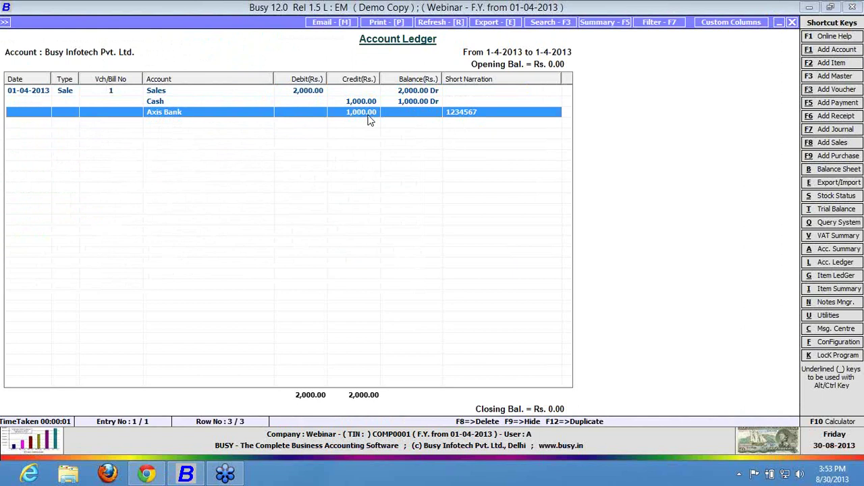
key("Escape")
key("Return")
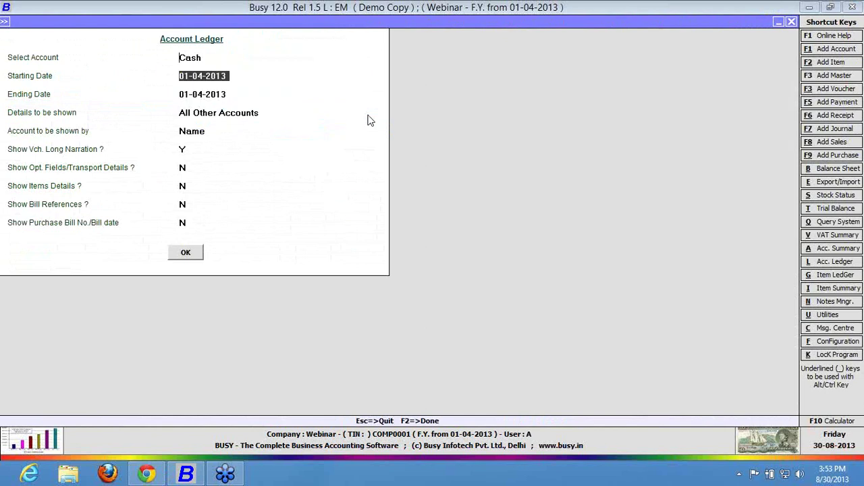
key("F2")
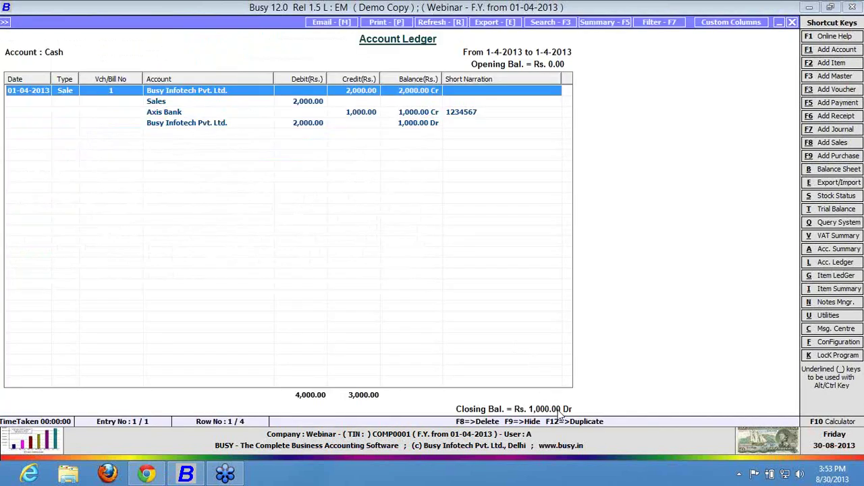
key("Escape")
key("Up")
key("Return")
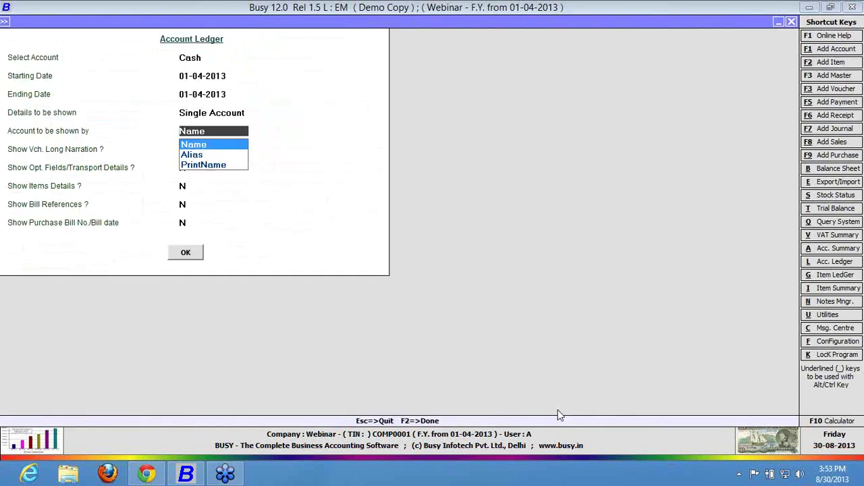
key("F2")
Run the ledger report for Axis Bank, then close the ledger options.
key("Escape")
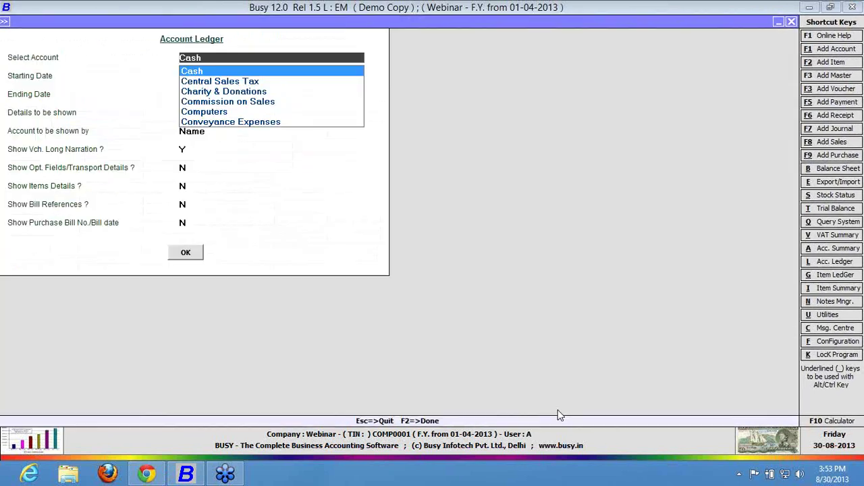
type("axi")
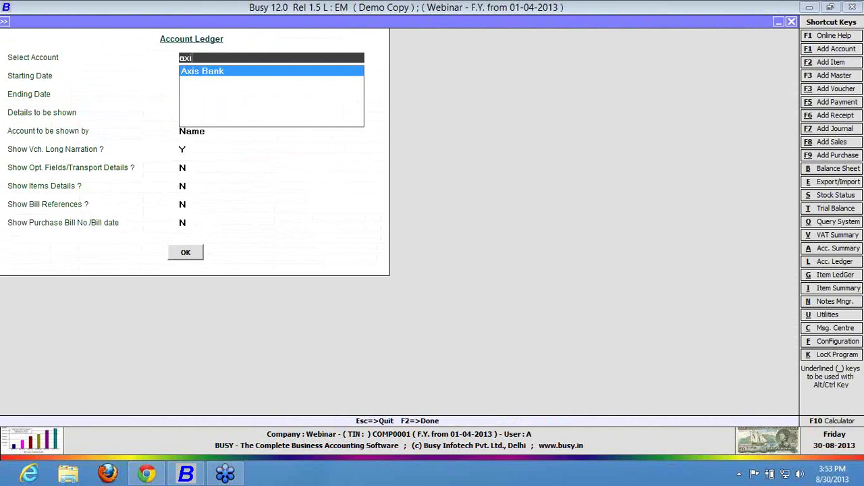
key("Return")
key("F2")
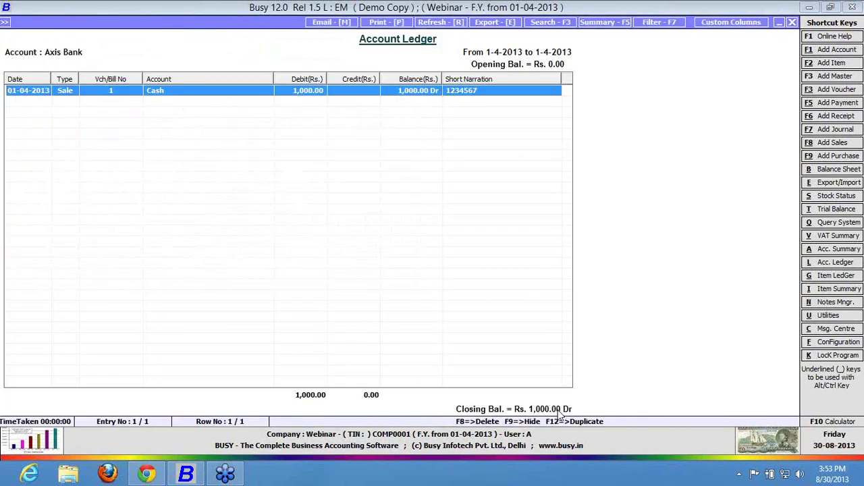
key("Escape")
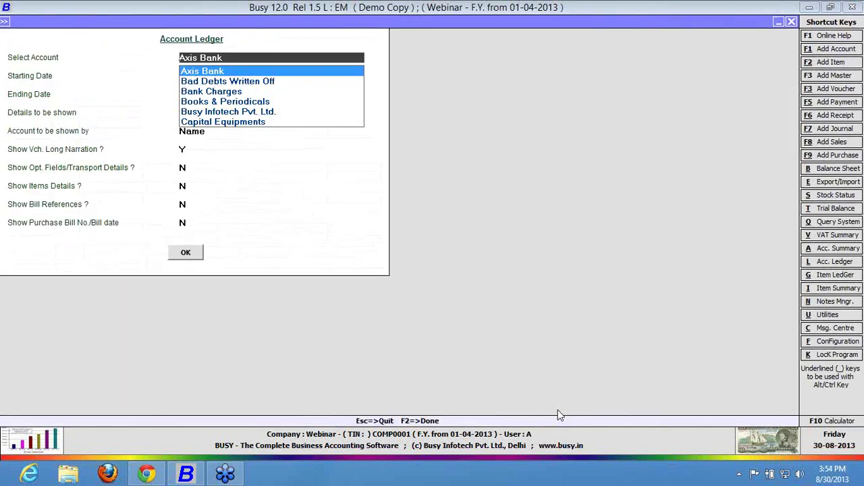
key("Escape")
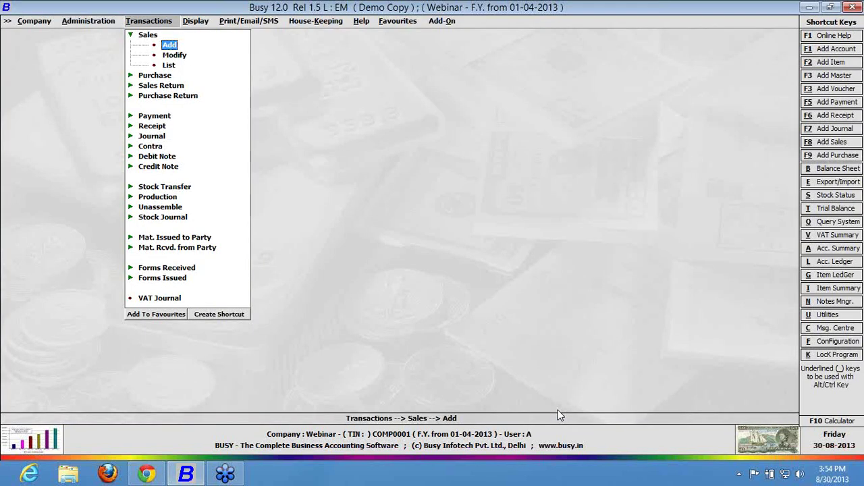
Rerun the Busy Infotech Pvt. Ltd. ledger showing All Other Accounts.
key("alt+l")
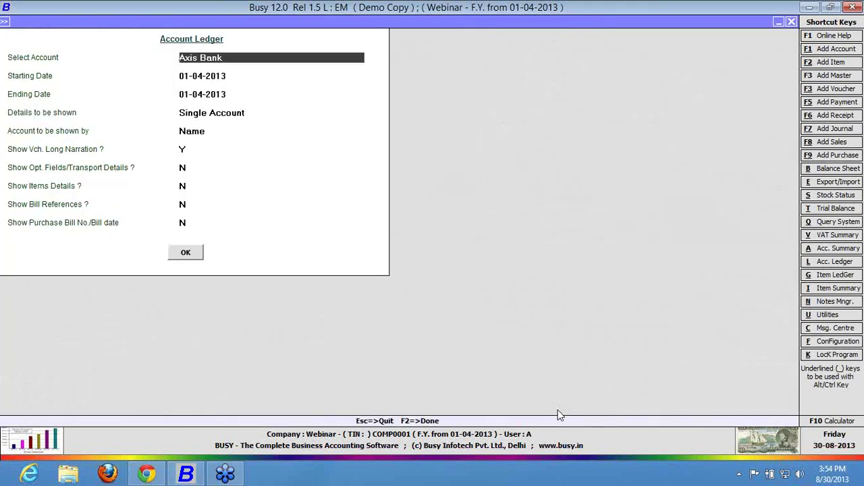
type("busy")
key("Return")
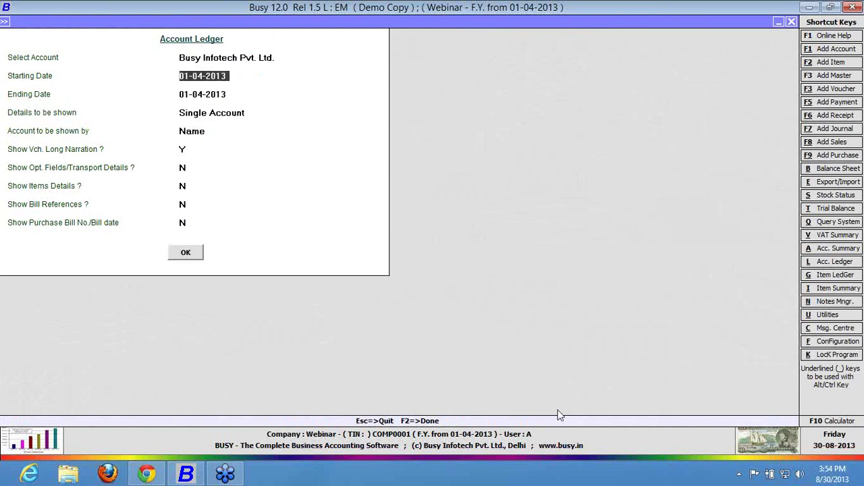
key("Return")
key("Return")
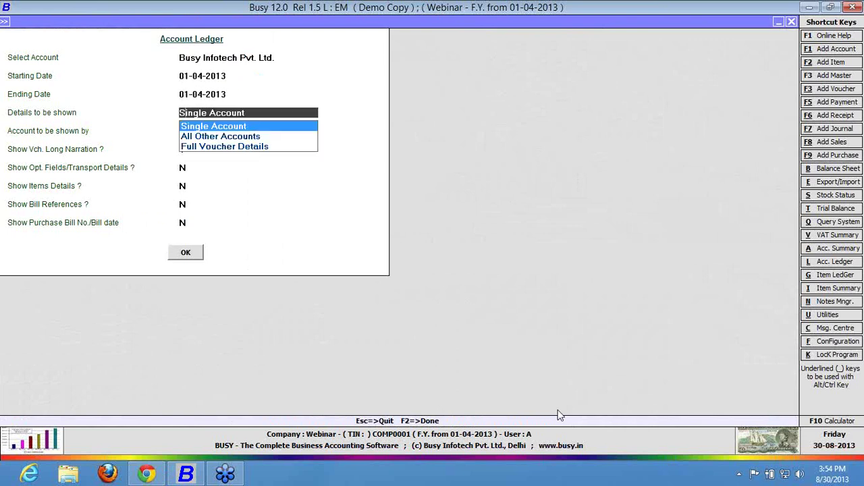
key("Down")
key("Return")
key("F2")
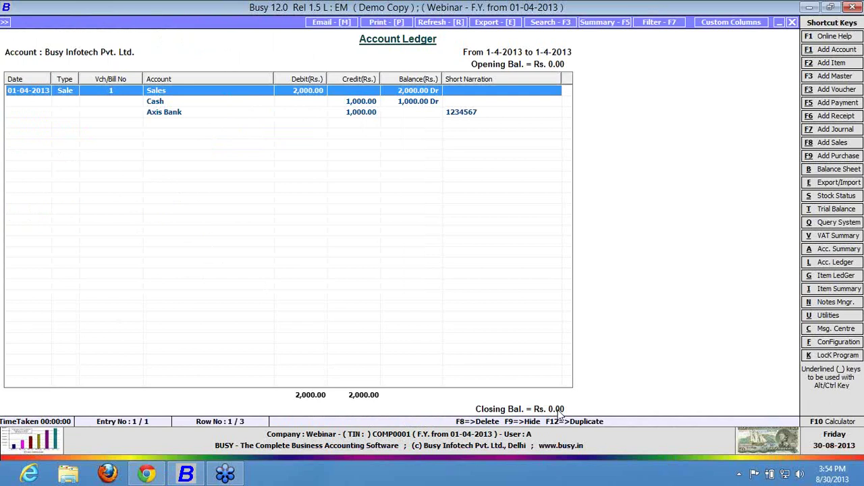
key("Escape")
Open the voucher series configuration with the Sales Main series selected.
key("Return")
key("Right")
key("Down")
key("Tab")
key("Tab")
key("Tab")
key("Tab")
key("Tab")
Review the Date field's type and default value in the Sales Main advanced POS options.
key("Return")
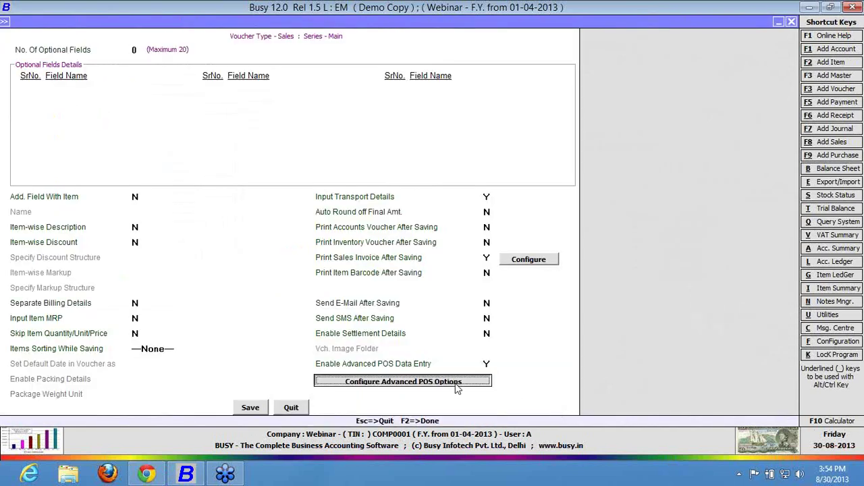
key("Return")
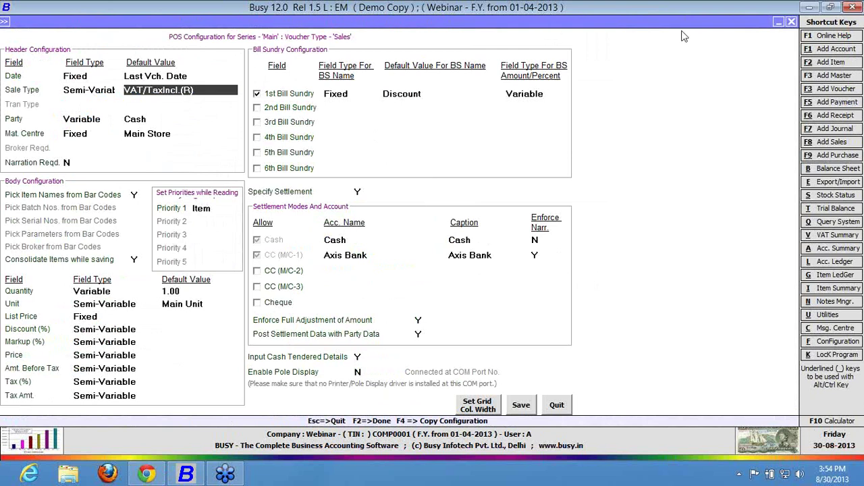
left_click(87, 76)
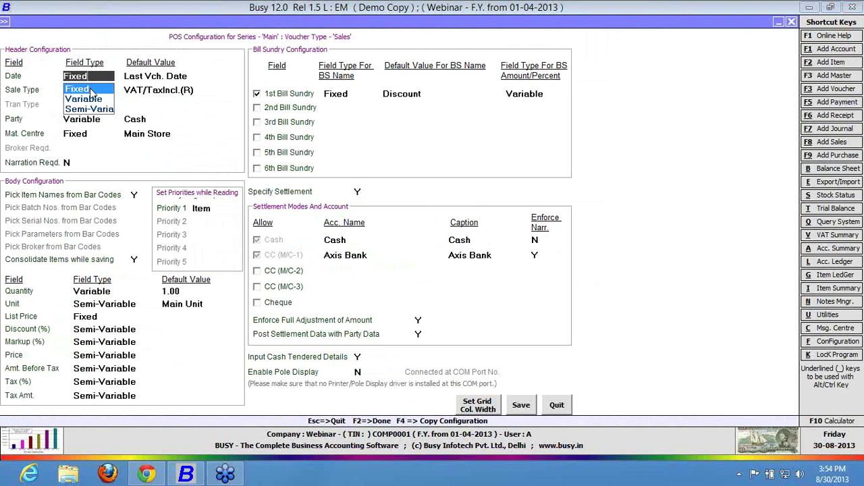
left_click(90, 90)
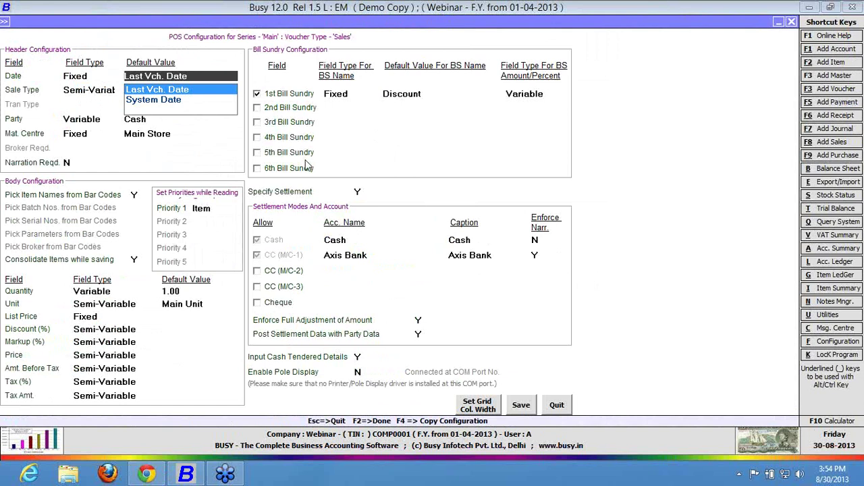
left_click(357, 192)
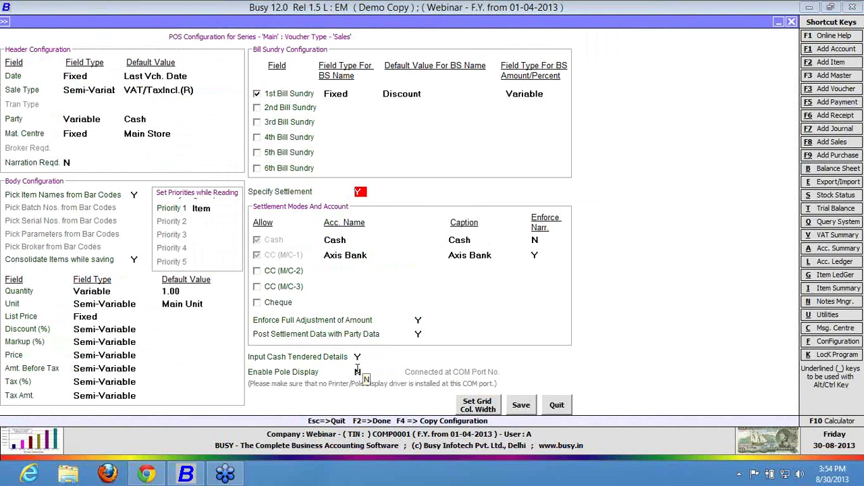
Leave the POS options, save the voucher configuration and return to the main menu.
left_click(557, 408)
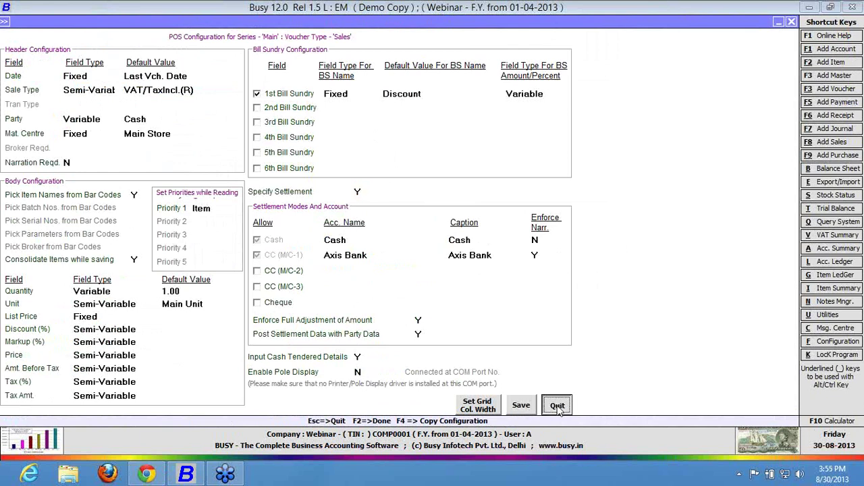
key("Escape")
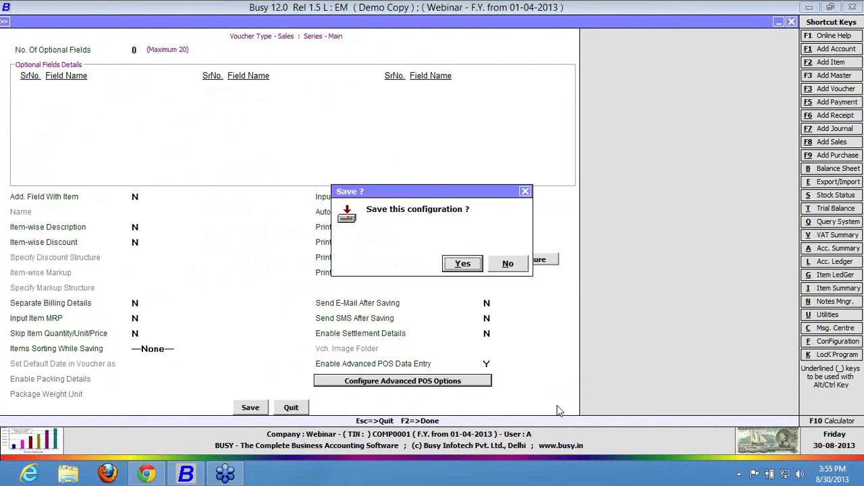
key("Return")
key("Escape")
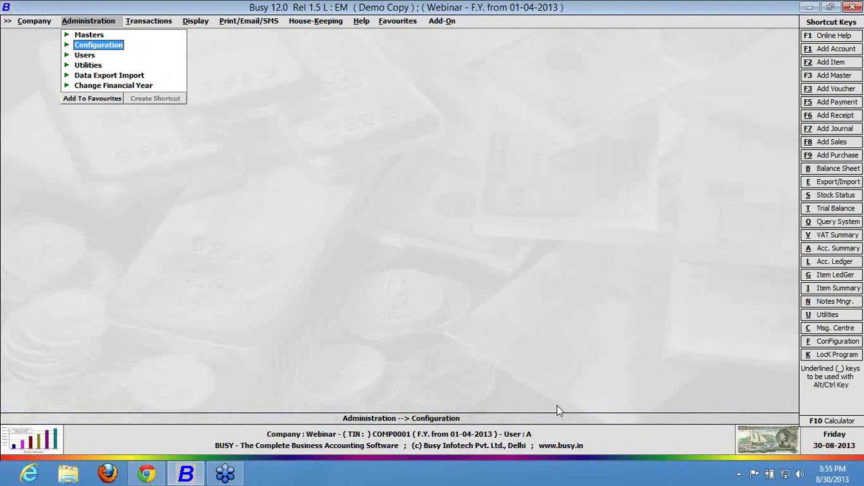
Move from the Administration menu across to the Add-On menu.
key("Right")
key("Right")
key("Right")
key("Right")
key("Right")
key("Right")
key("Right")
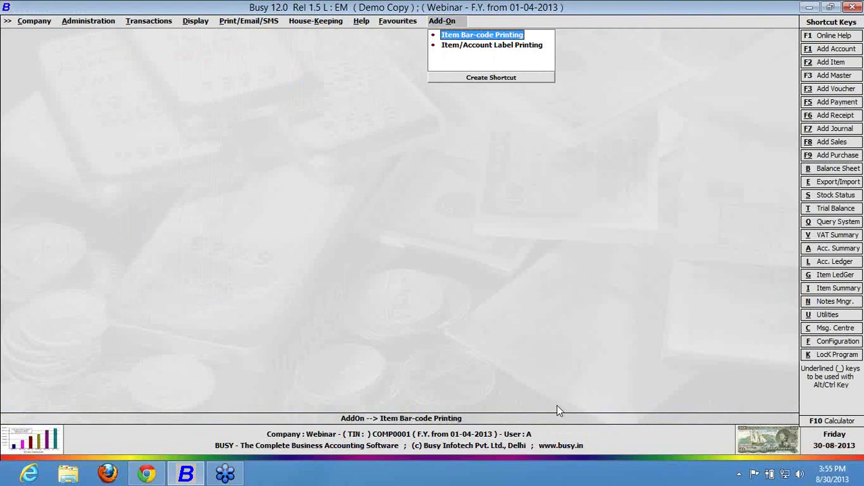
Start Item Bar-code Printing and try adding format A, abandoning the first attempt.
key("Return")
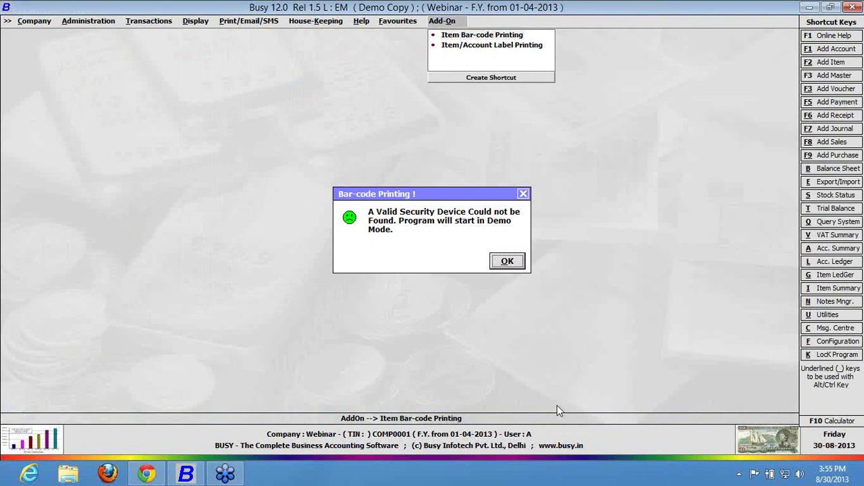
key("Return")
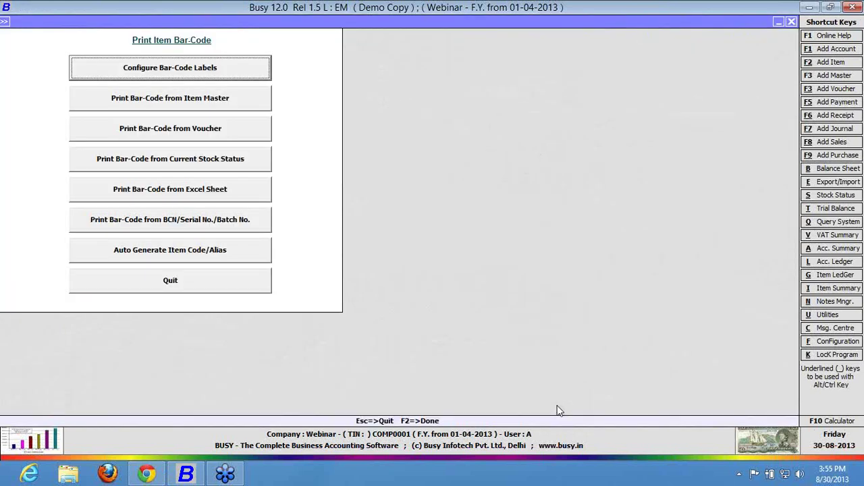
left_click(201, 73)
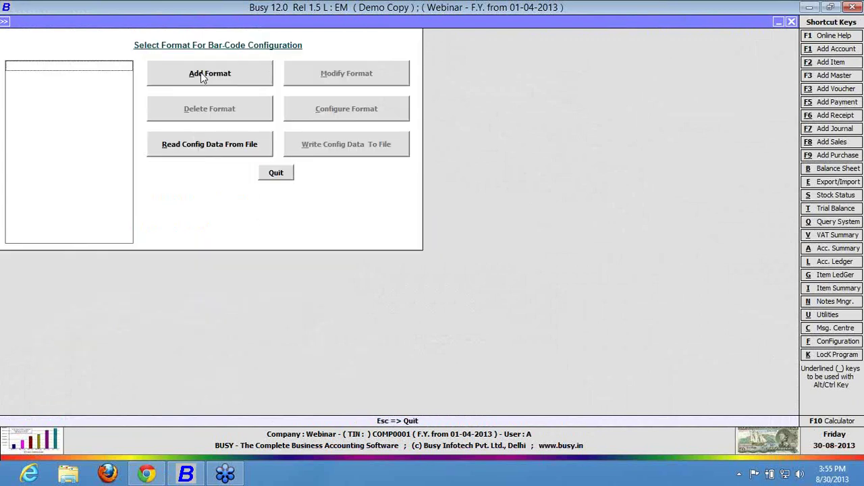
left_click(200, 73)
type("A")
key("Return")
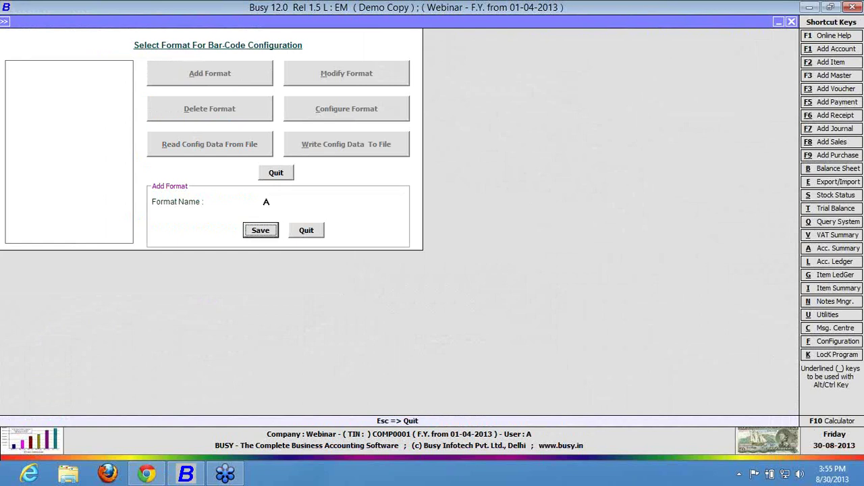
key("Escape")
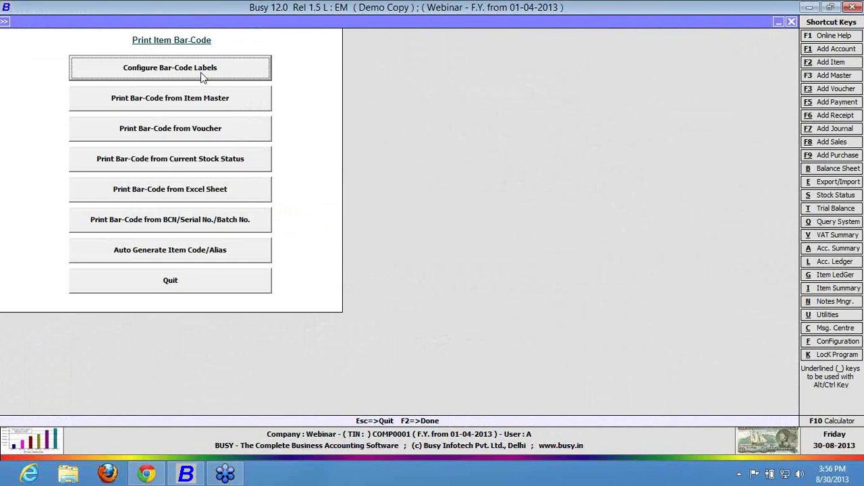
Add a new bar-code label format named A and save it.
left_click(200, 72)
left_click(205, 76)
type("A")
key("Return")
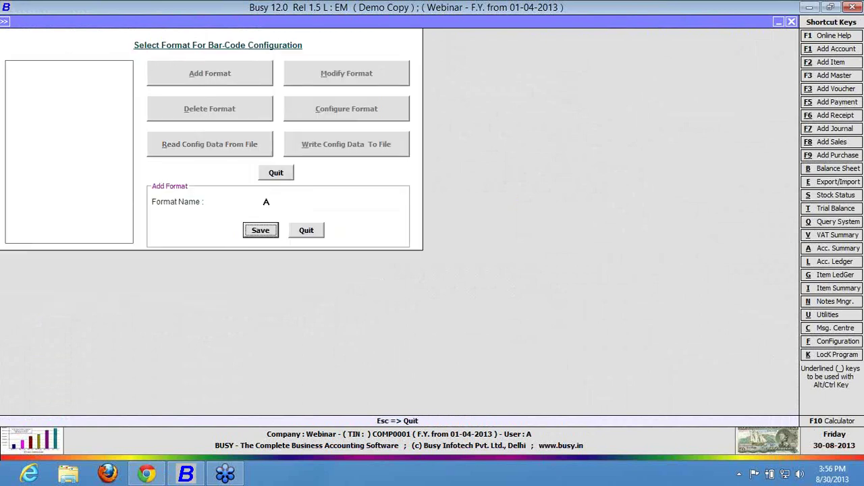
key("Return")
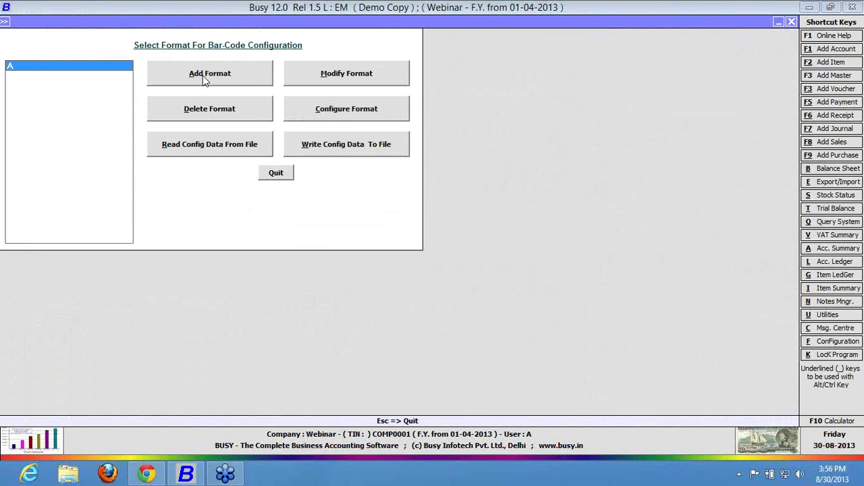
Check format A's name unchanged and export its configuration to a file.
left_click(384, 76)
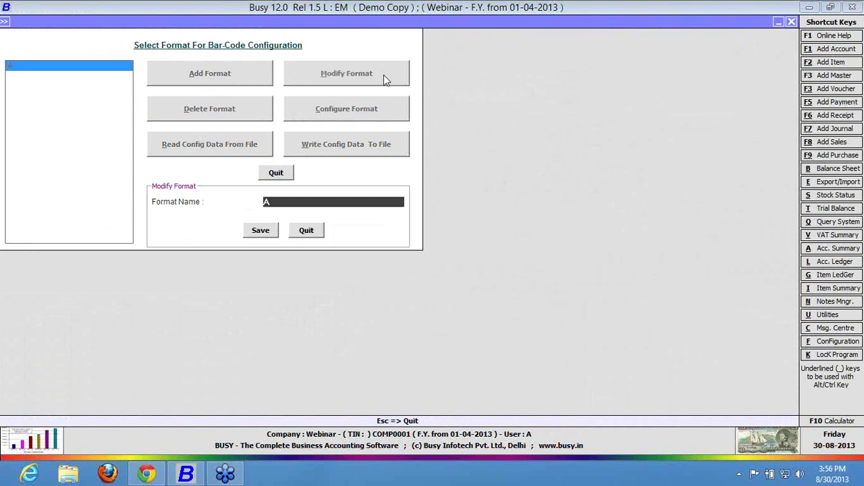
key("Escape")
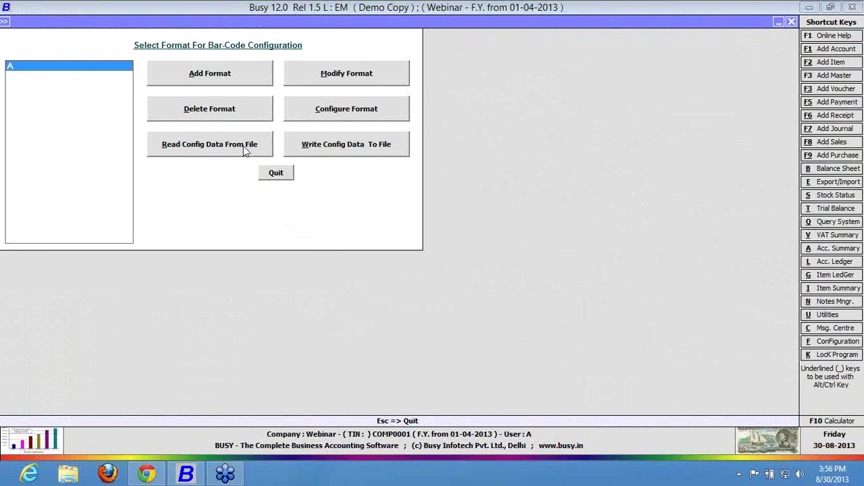
left_click(318, 146)
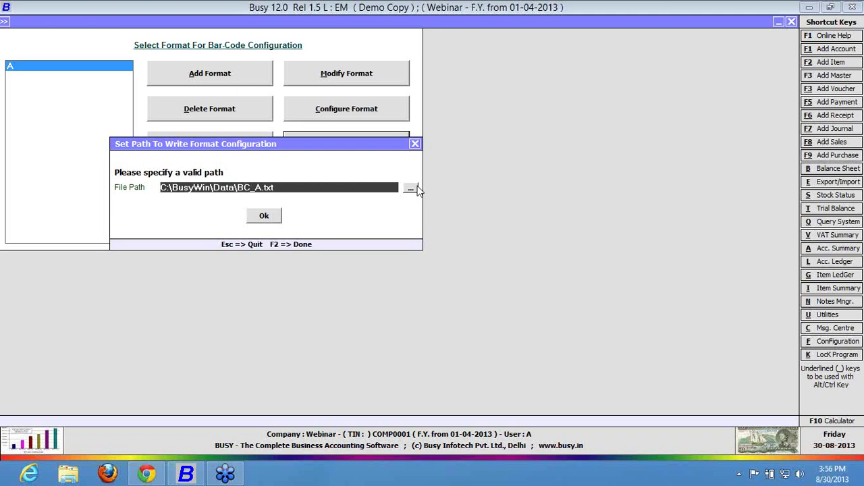
Cancel the write and read configuration-file prompts, then open format A's bar-code sheet configuration.
key("F2")
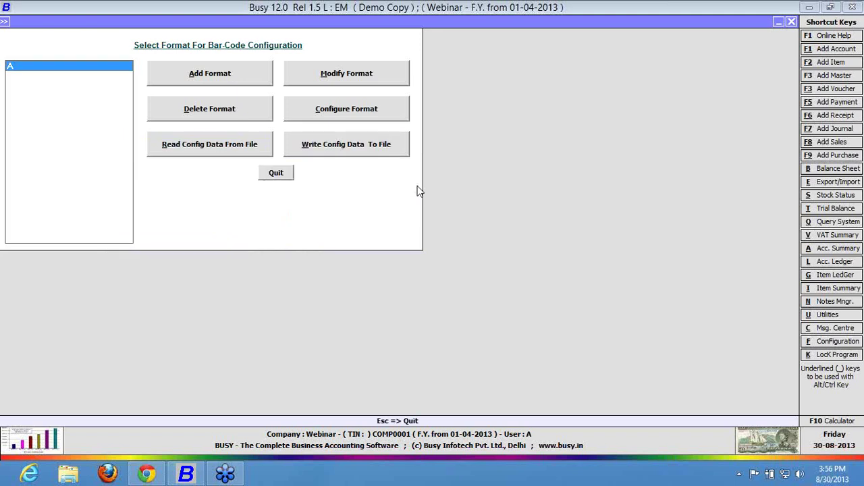
left_click(327, 155)
key("F2")
left_click(228, 147)
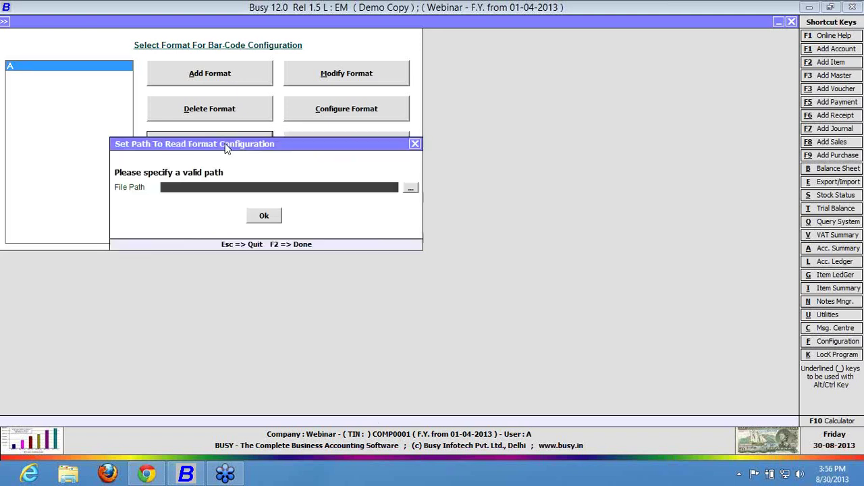
key("Escape")
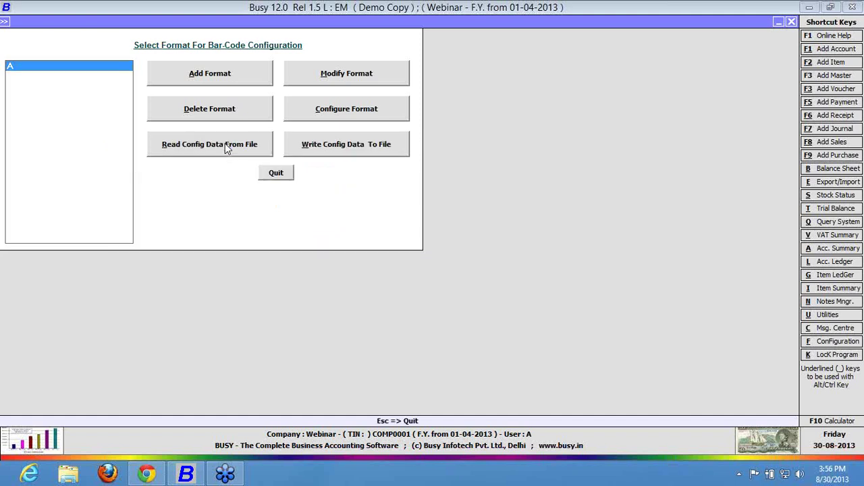
left_click(322, 109)
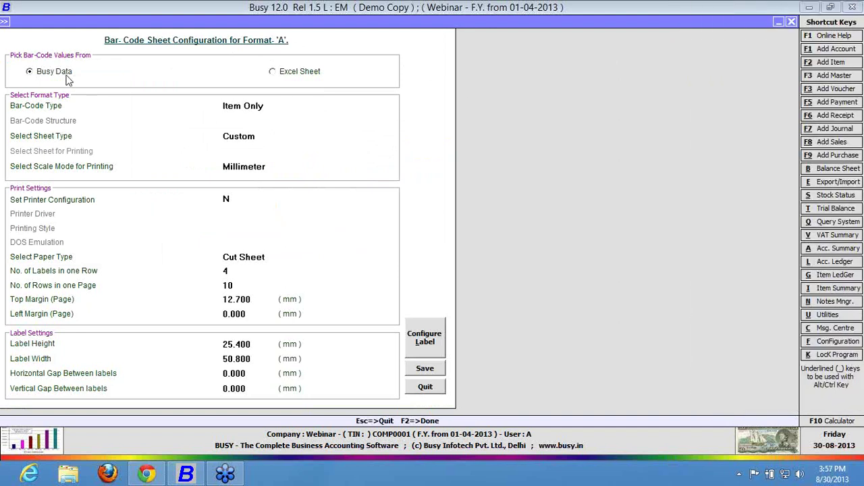
Keep Busy Data as the bar-code source and Item Only as the bar-code type.
left_click(274, 78)
left_click(62, 75)
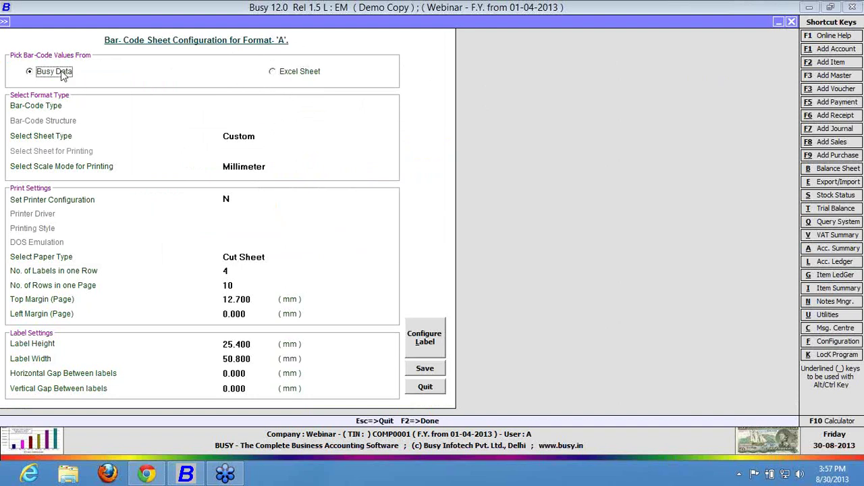
left_click(262, 104)
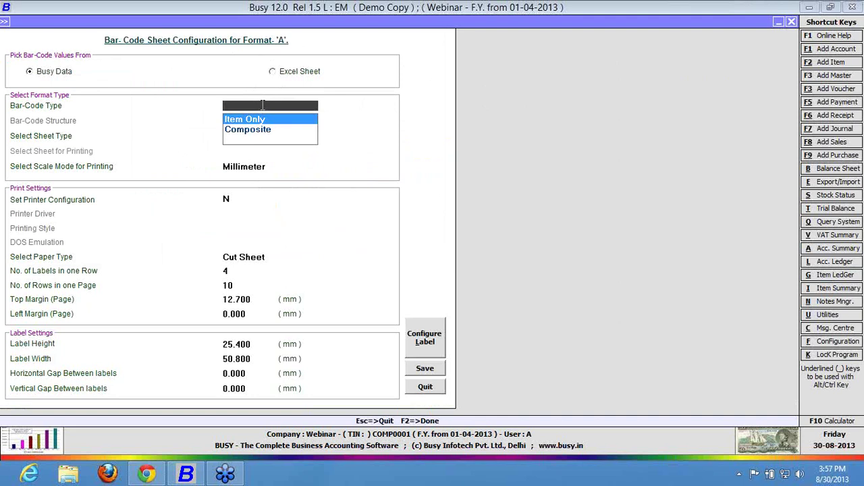
key("Return")
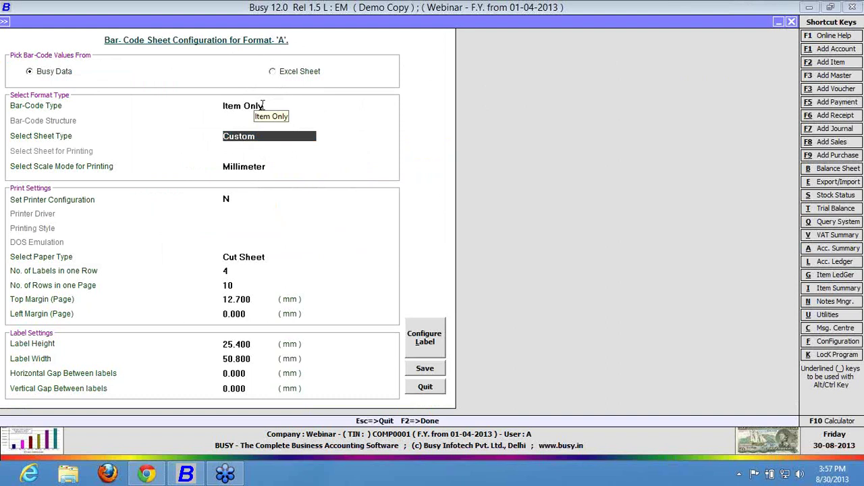
Switch to a predefined sheet type and, after browsing the list, pick A4ST 36-R48314.
key("Down")
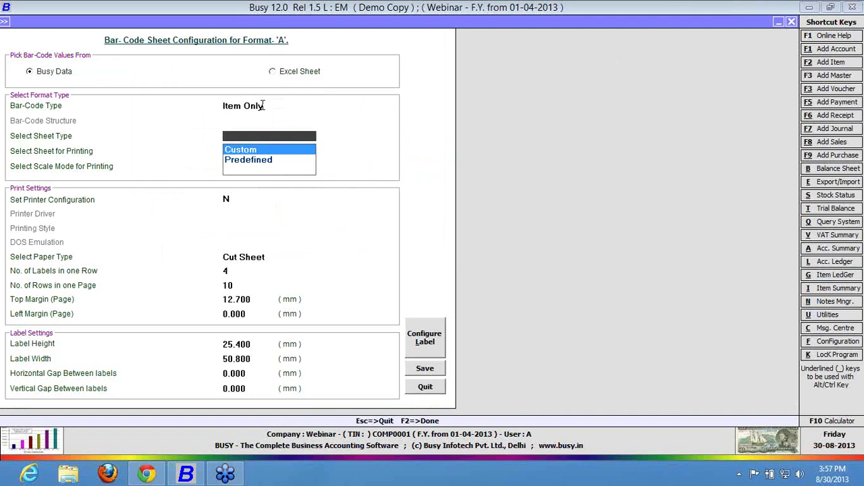
key("Down")
key("Return")
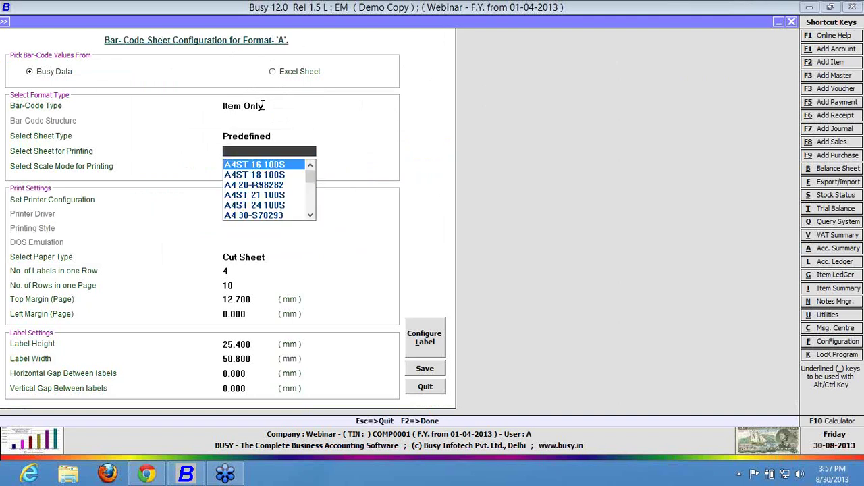
key("Down")
key("Down")
key("Down")
key("Down")
key("Down")
key("Down")
key("Down")
key("Down")
key("Down")
key("Down")
key("Down")
key("Down")
key("Down")
key("Down")
key("Down")
key("Up")
key("Up")
key("Up")
key("Up")
key("Up")
key("Up")
key("Up")
key("Up")
key("Return")
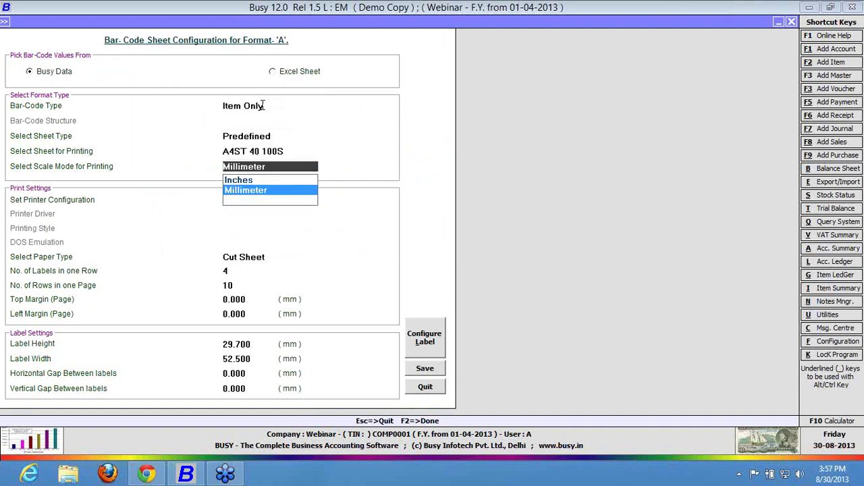
key("Escape")
key("Down")
key("Return")
key("Escape")
key("Down")
key("Down")
key("Down")
key("Down")
key("Down")
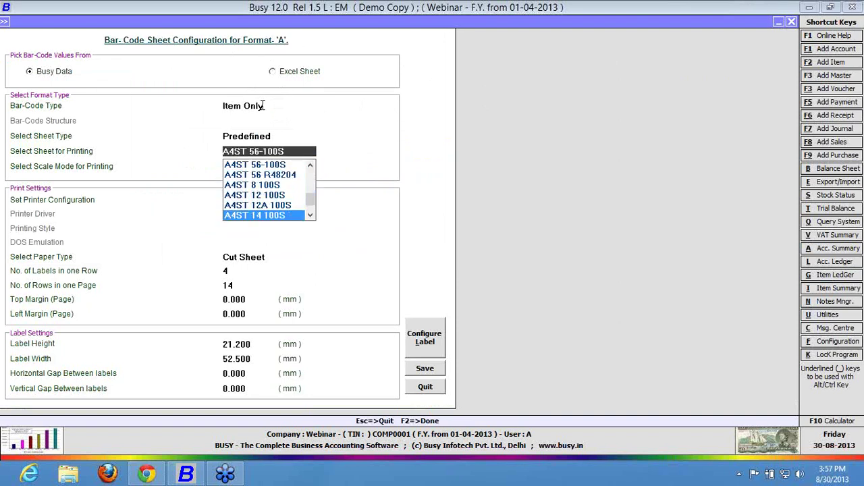
key("Return")
key("Escape")
key("Down")
key("Down")
key("Up")
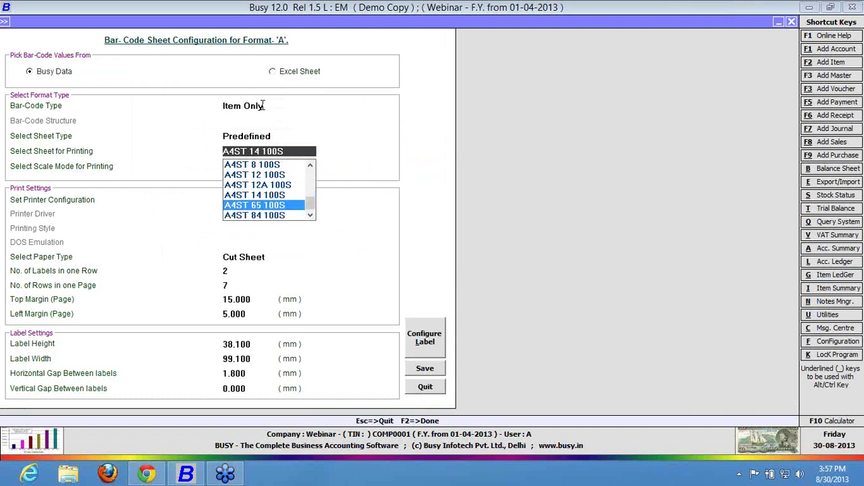
key("Down")
key("Up")
key("Up")
key("Up")
key("Up")
key("Up")
key("Up")
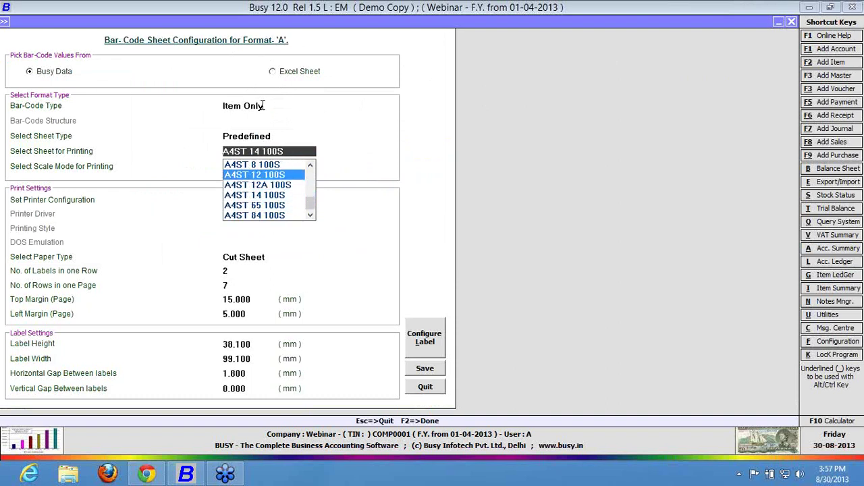
key("Up")
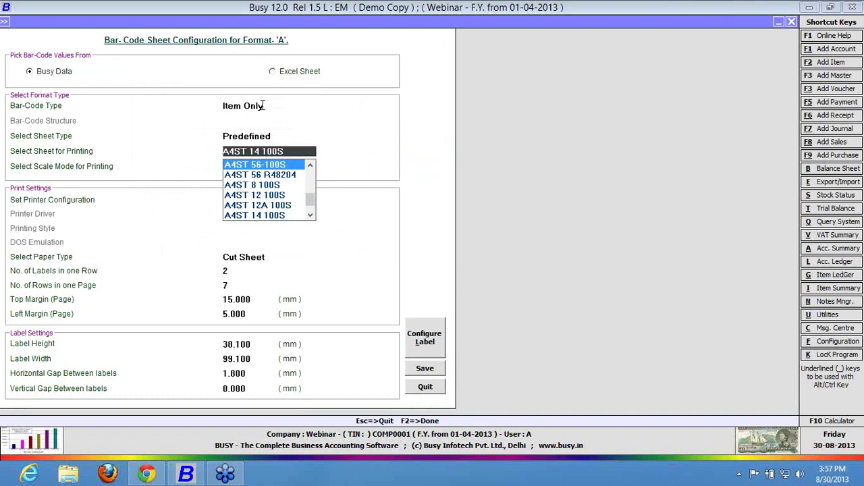
key("Up")
key("Up")
key("Return")
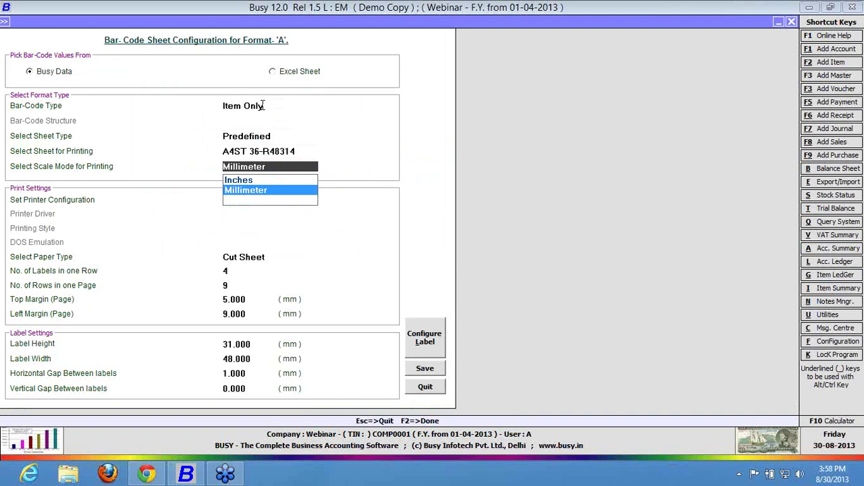
Decline the inch conversion and set the sheet type back to Custom in Millimeter.
key("Up")
key("Return")
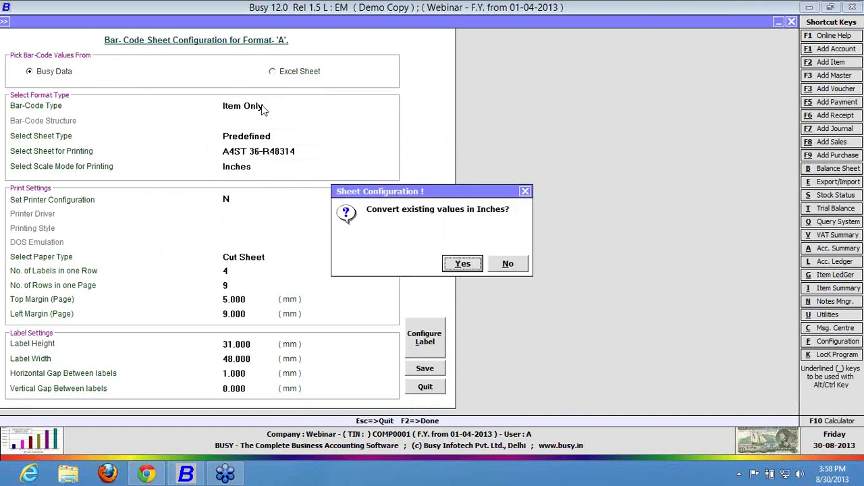
key("Right")
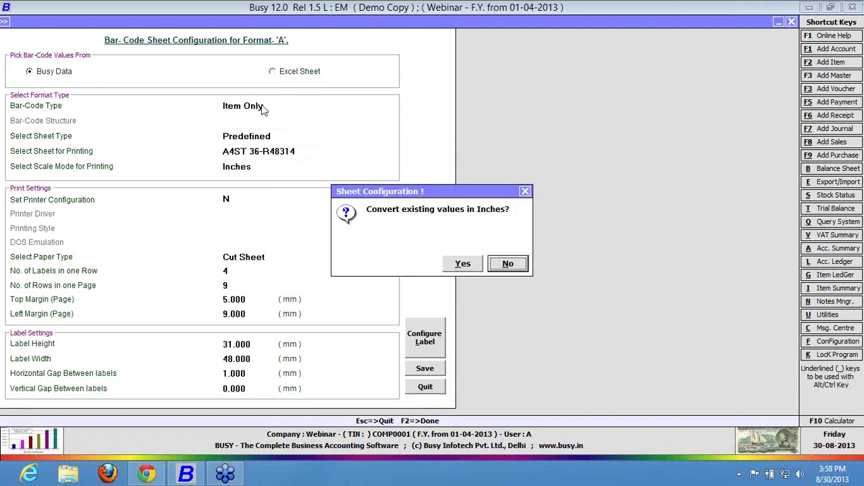
key("Return")
key("Up")
key("Up")
key("Up")
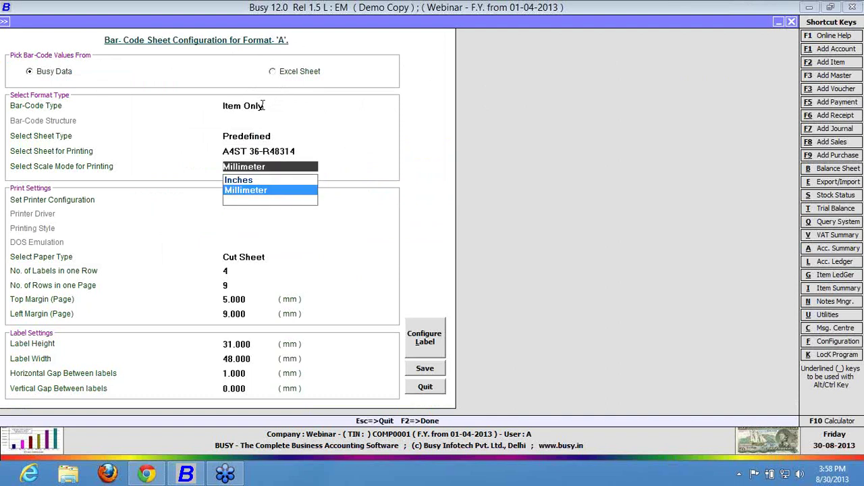
key("Up")
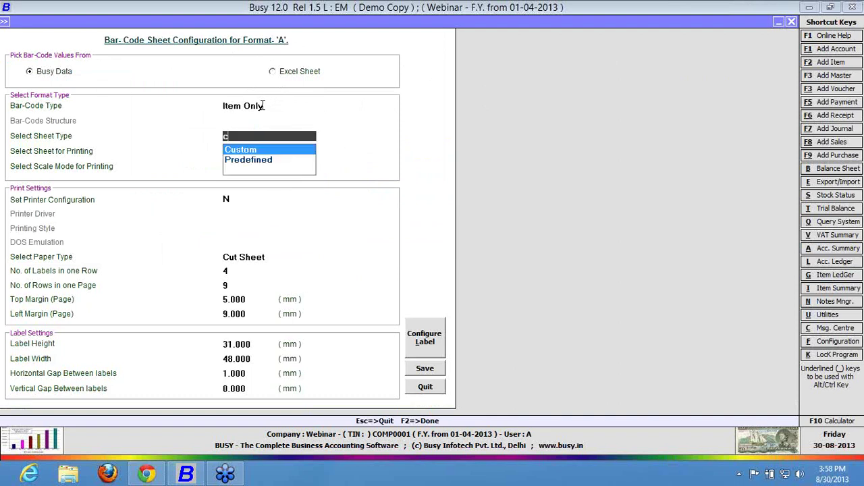
key("Return")
key("Return")
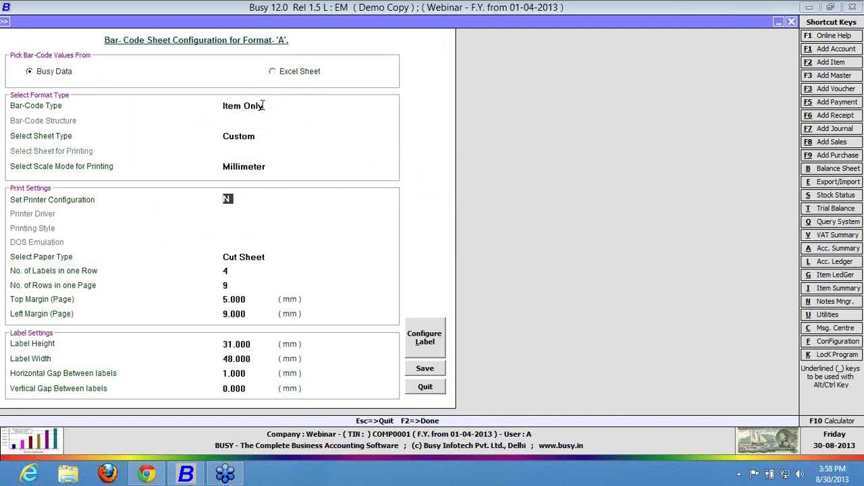
key("Return")
key("Return")
key("Return")
key("Return")
key("Return")
key("Return")
Check the printer driver list, then leave Set Printer Configuration at N and show the paper types.
key("Up")
key("Up")
key("Up")
key("Up")
key("Up")
key("Up")
key("y")
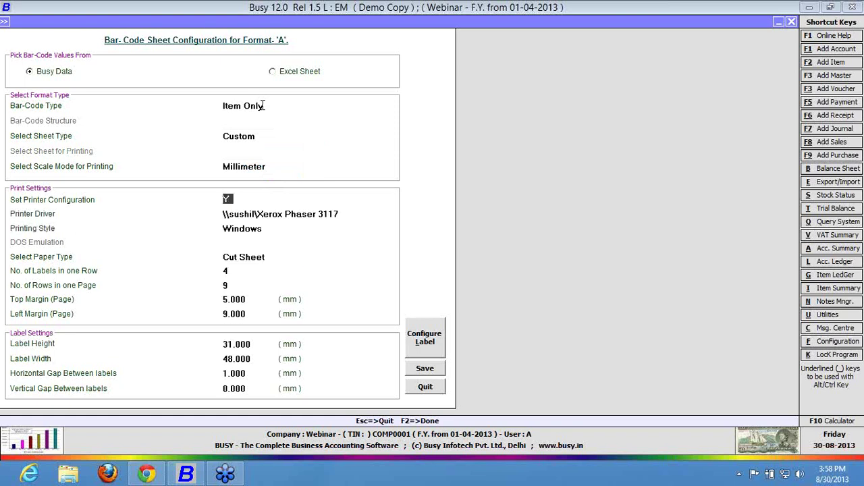
key("Return")
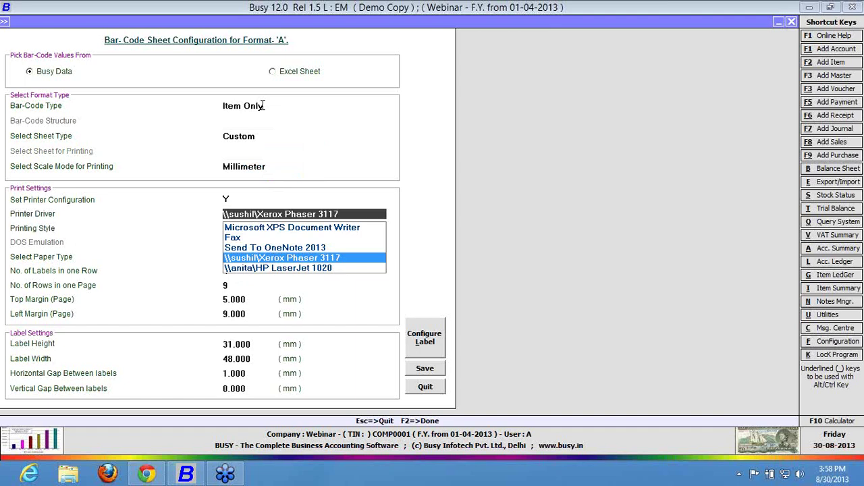
key("Escape")
key("n")
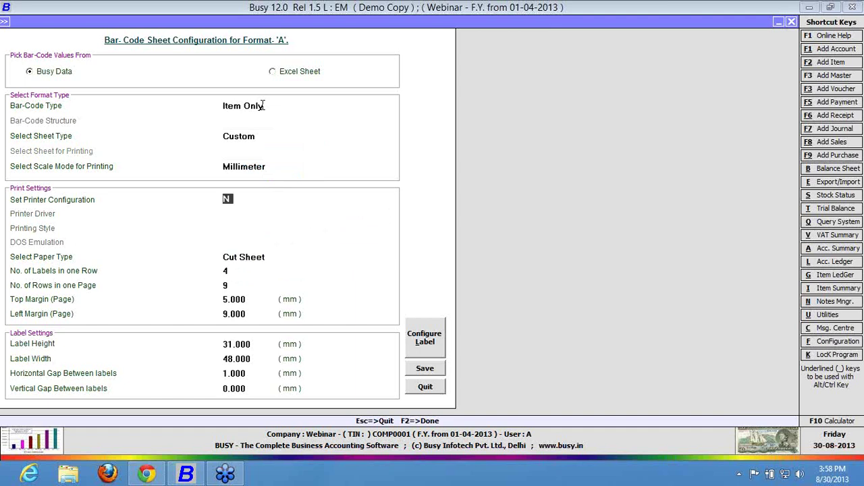
key("Return")
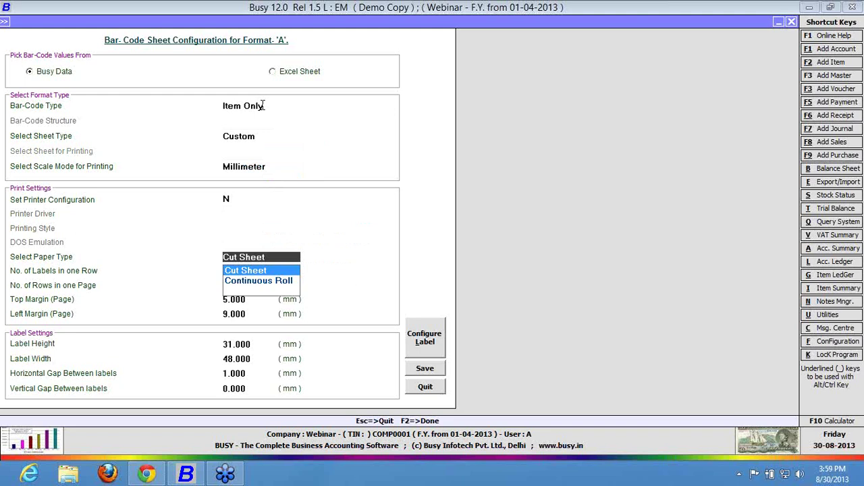
Keep Cut Sheet as the paper type with 10 rows per page.
key("Return")
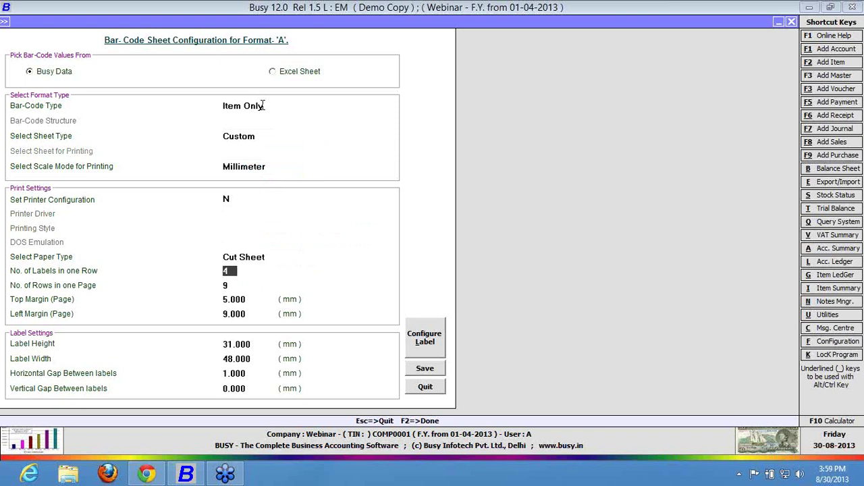
key("Return")
type("10")
key("Up")
Set the top margin to 2 mm and the left margin to 5 mm.
key("Return")
key("Return")
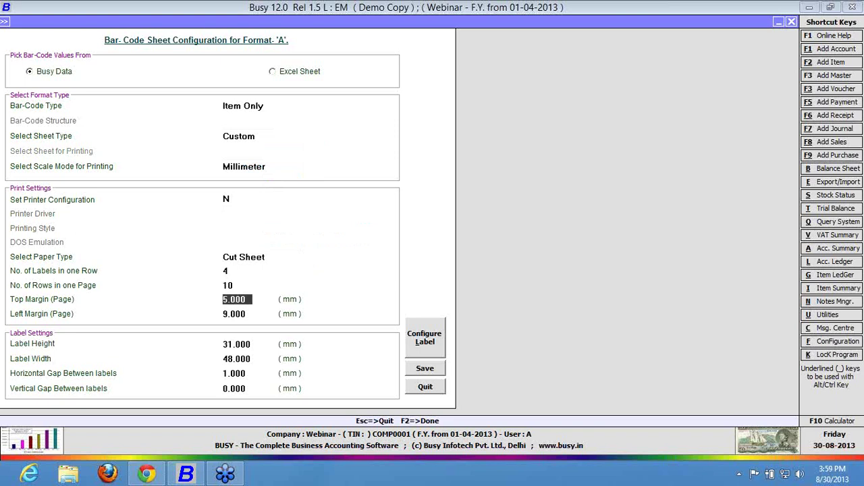
type("2")
key("Return")
type("3")
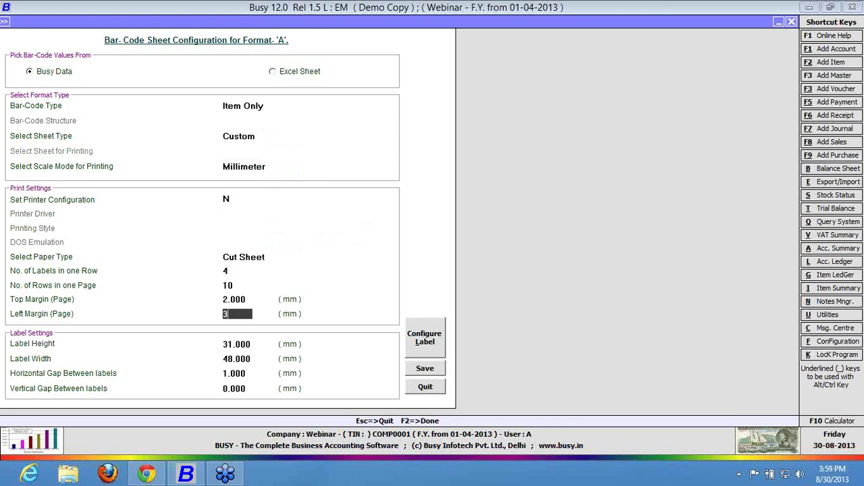
key("BackSpace")
type("5")
key("Return")
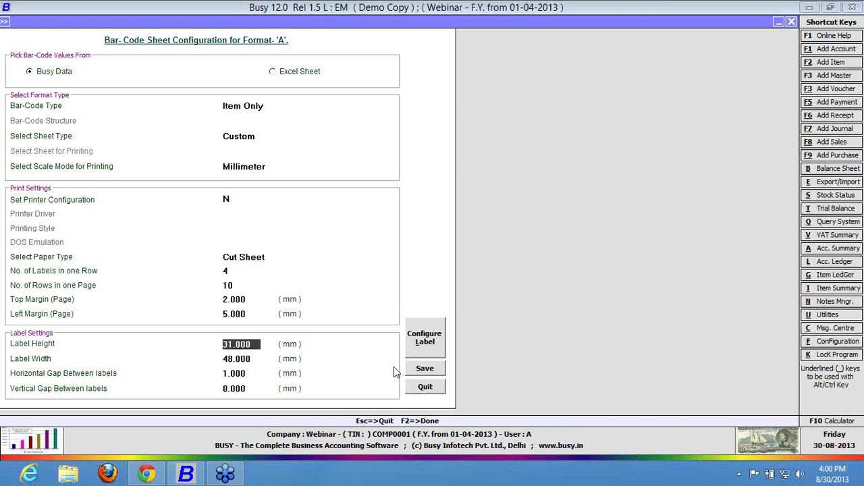
Enter a 1 mm vertical gap between labels, then launch Configure Label for format A.
key("Return")
key("Return")
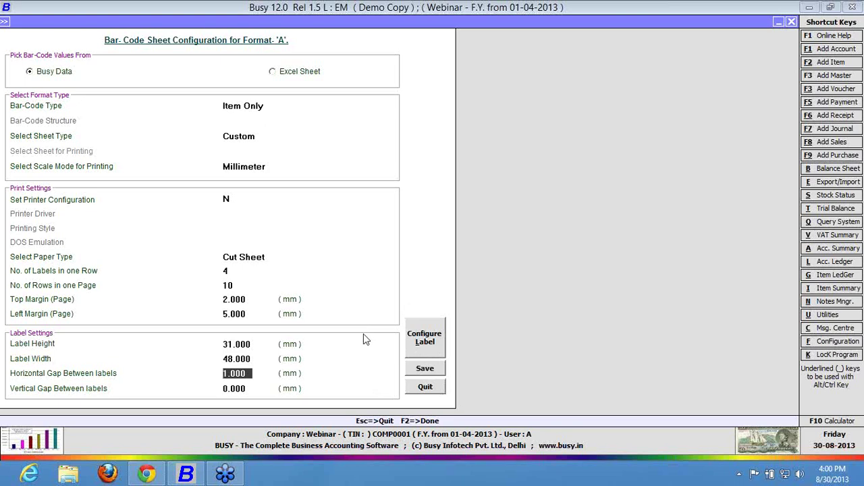
key("Return")
type("1")
key("Return")
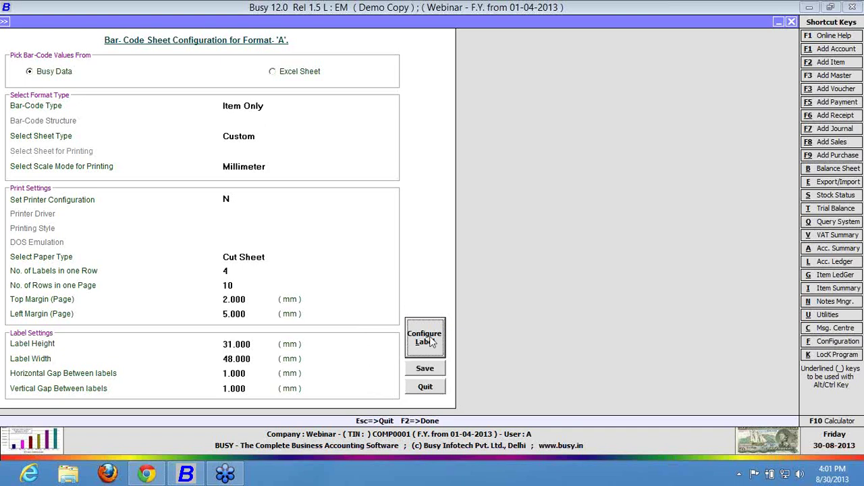
left_click(432, 343)
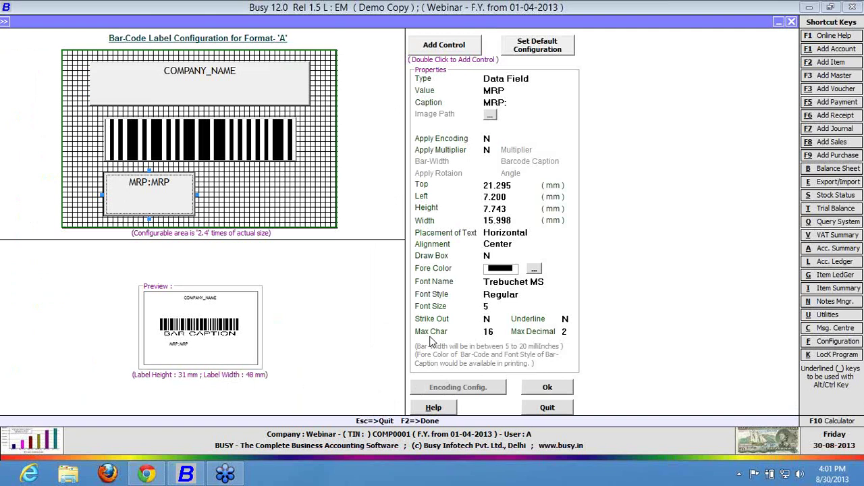
Drag the COMPANY_NAME field and the ITEM_NAME barcode up and toward the label's left edge.
left_click(256, 72)
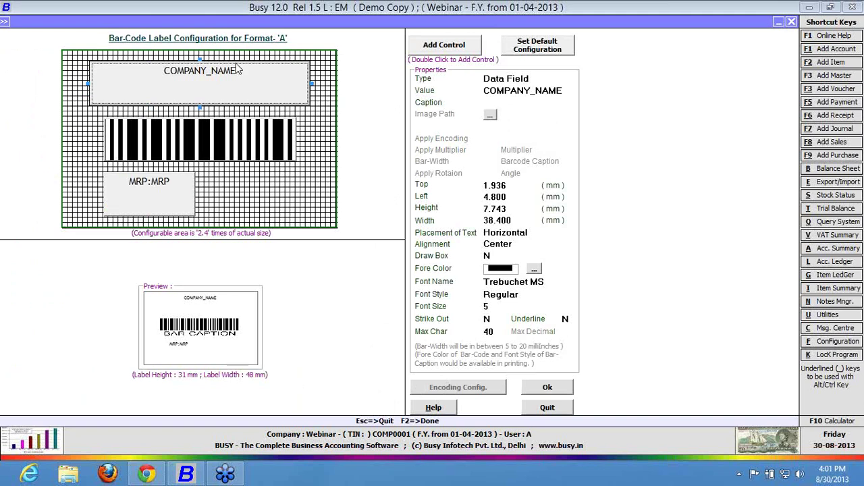
left_click(242, 69)
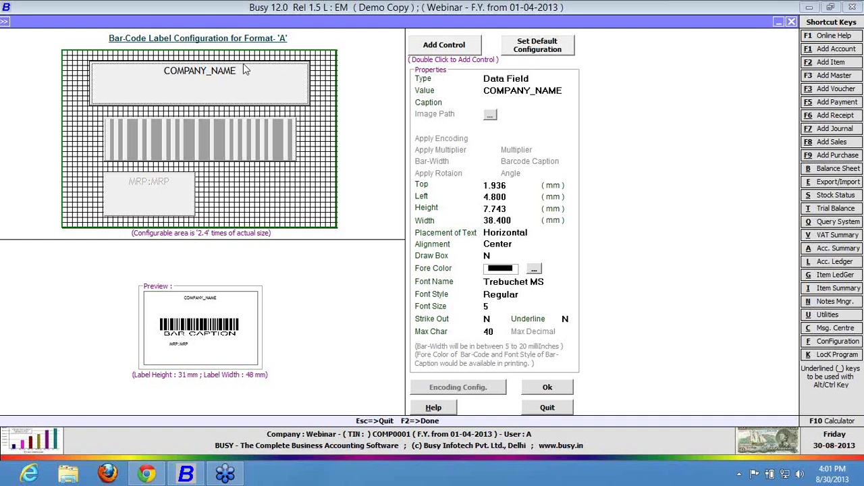
left_click_drag(243, 64, 238, 61)
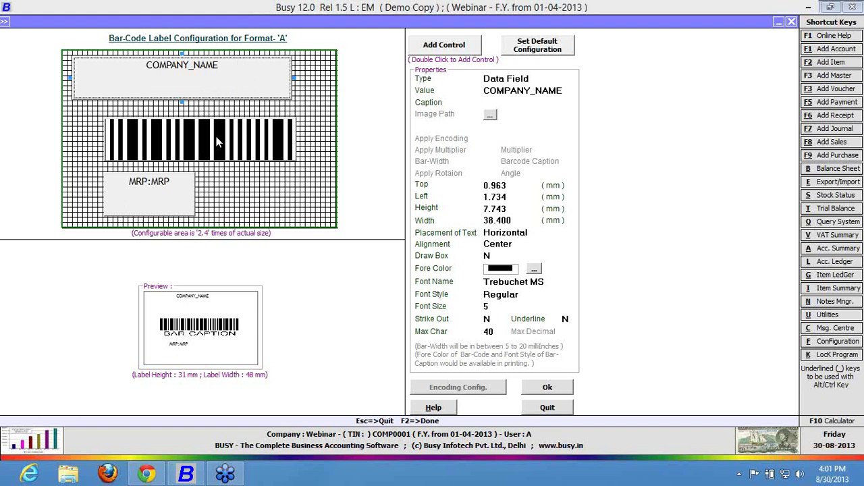
mouse_move(214, 136)
left_mouse_down()
mouse_move(181, 123)
mouse_move(207, 134)
left_mouse_up()
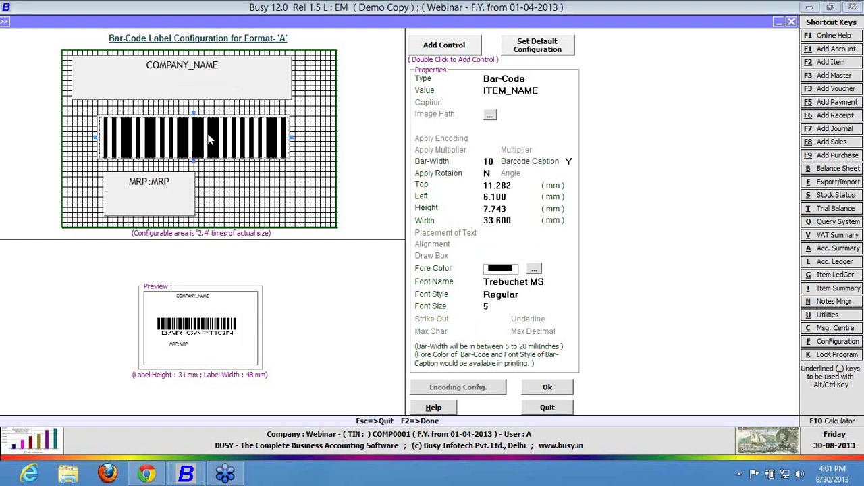
left_click(232, 90)
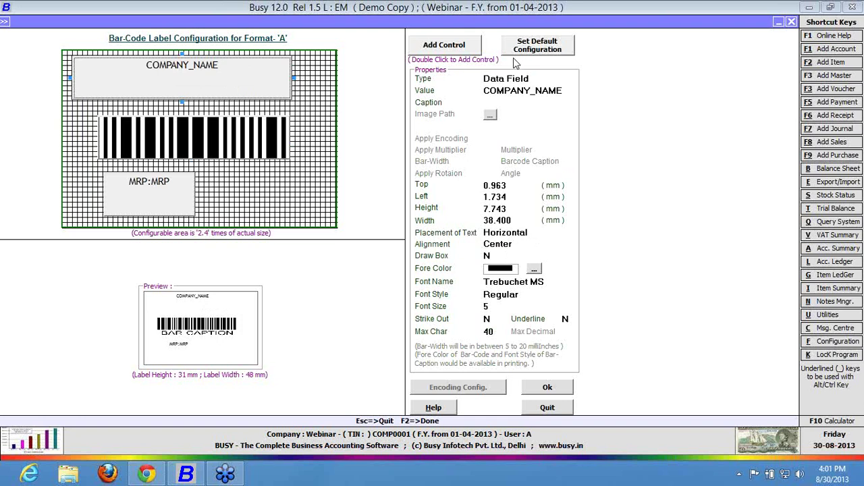
left_click(540, 79)
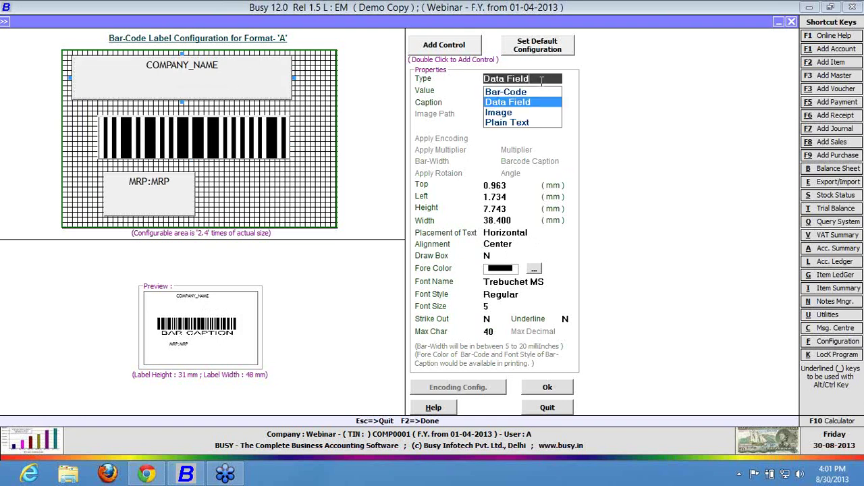
Change the top field's type to Plain Text with the value 'BEST QUALITY'.
key("Up")
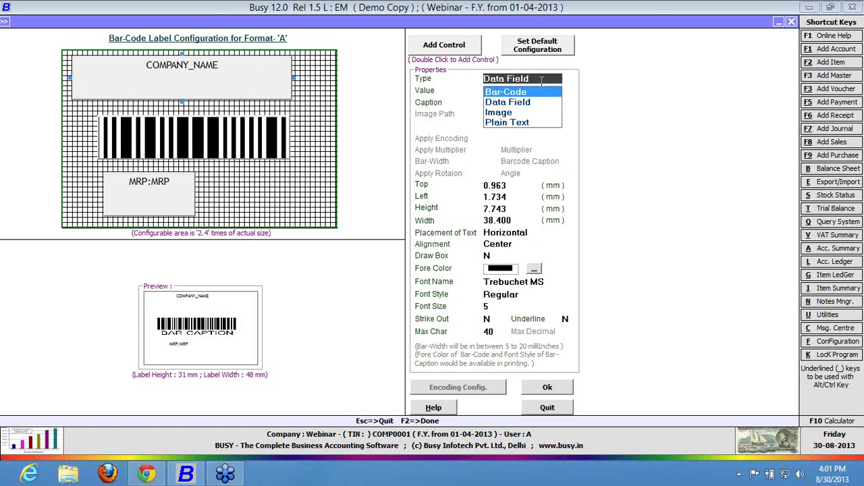
key("Down")
key("Down")
key("Down")
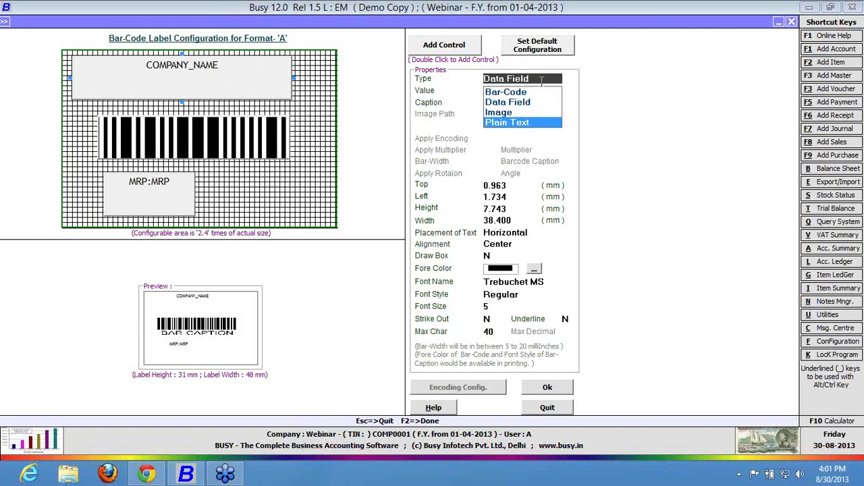
key("Return")
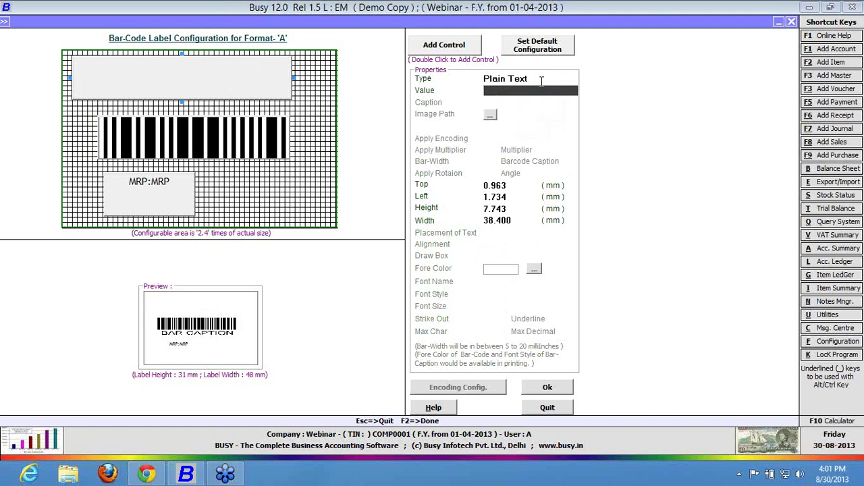
type("bes")
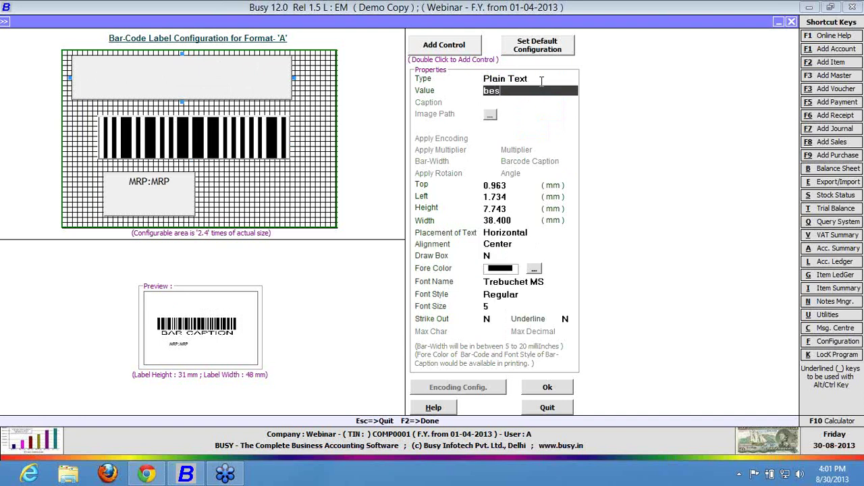
key("BackSpace")
key("BackSpace")
key("BackSpace")
type("BEST QUALITY")
key("Return")
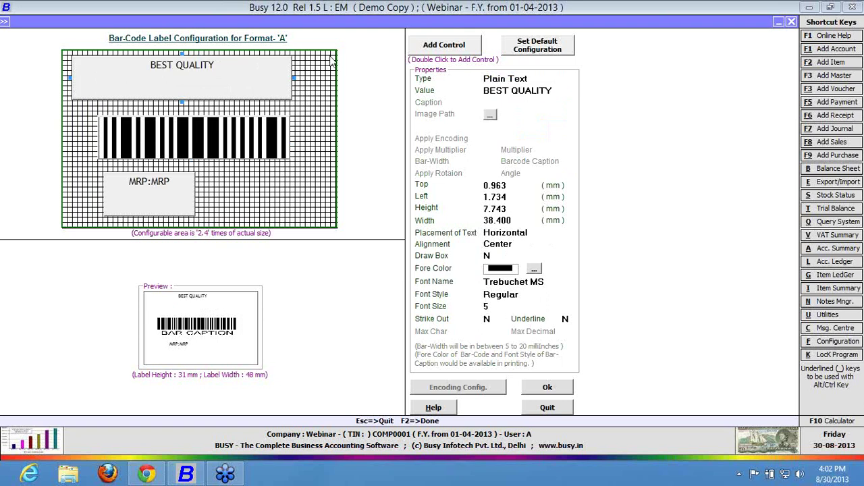
Narrow and shorten the BEST QUALITY box and nudge it into the label's top-left corner.
left_click(287, 91)
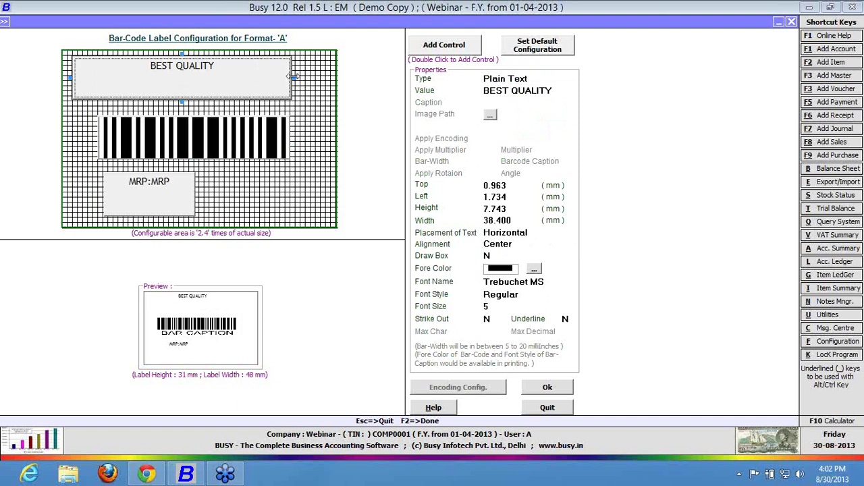
left_click_drag(291, 77, 187, 76)
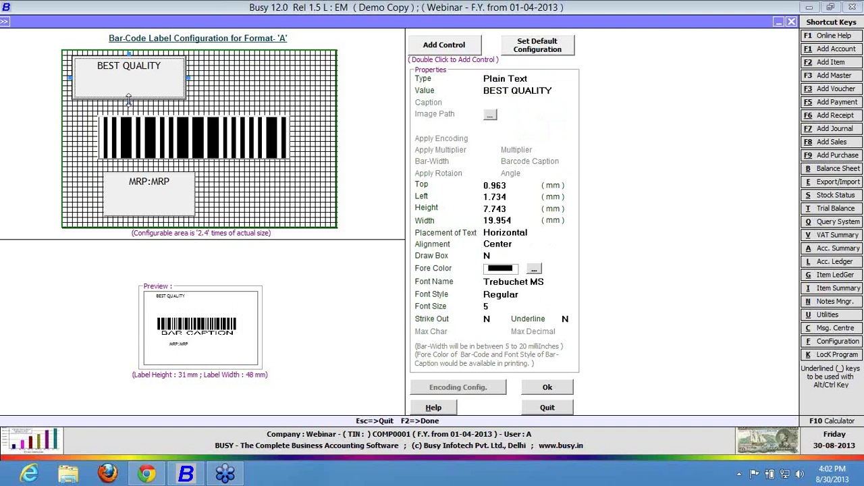
left_click_drag(129, 99, 128, 88)
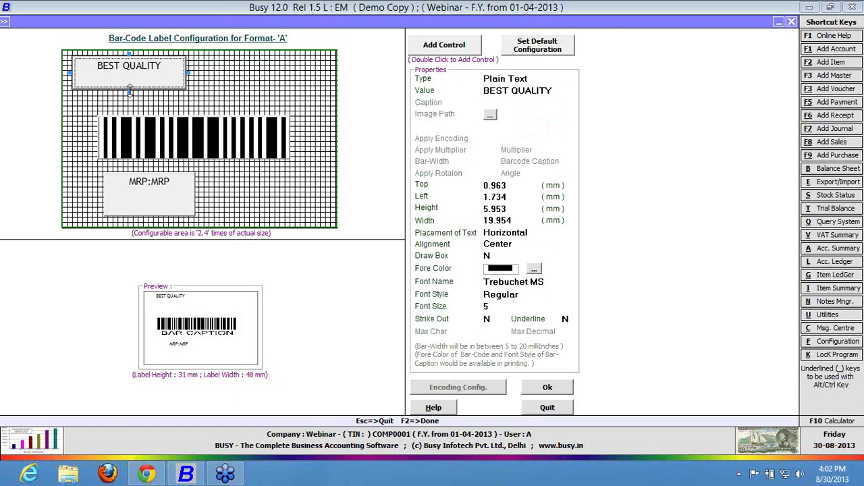
key("Up")
key("Up")
key("Up")
key("Left")
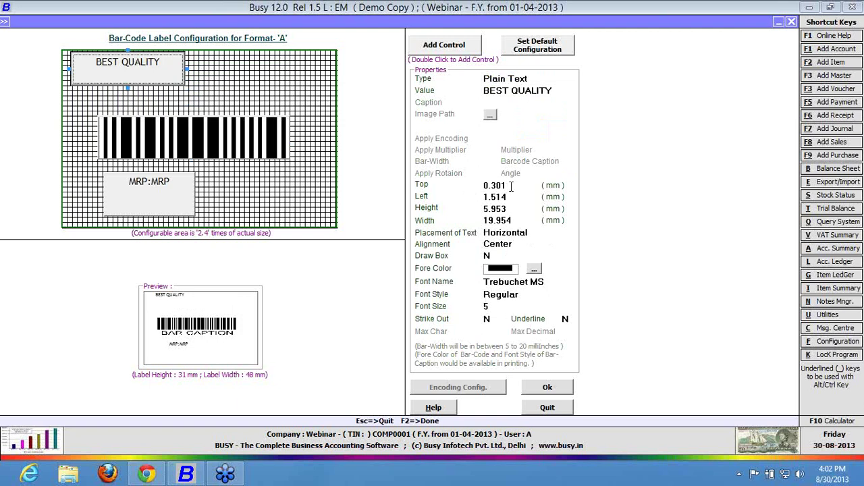
left_click(511, 186)
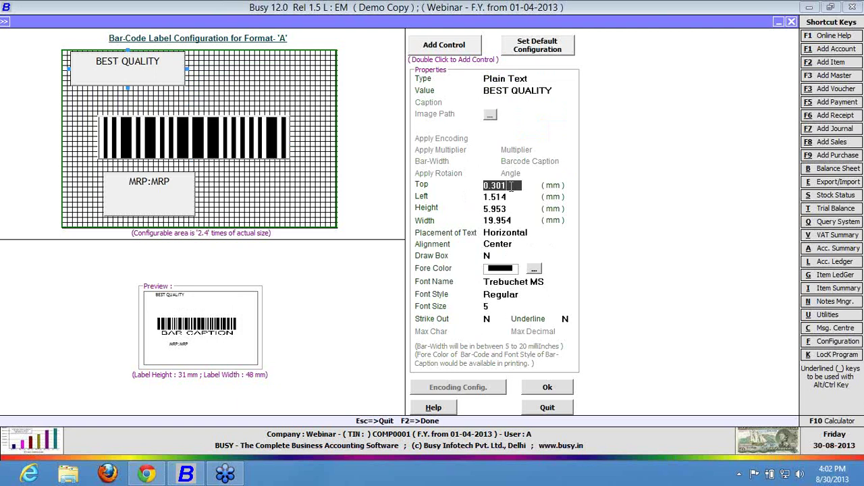
key("Return")
key("Return")
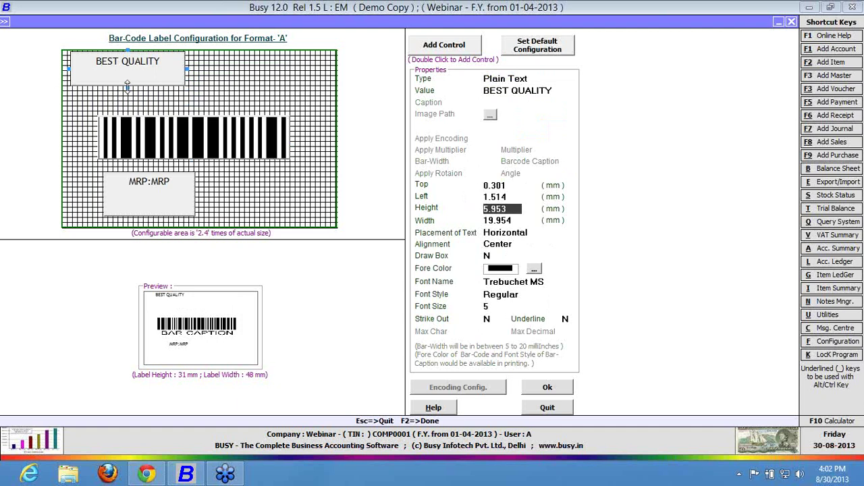
left_click_drag(127, 86, 126, 84)
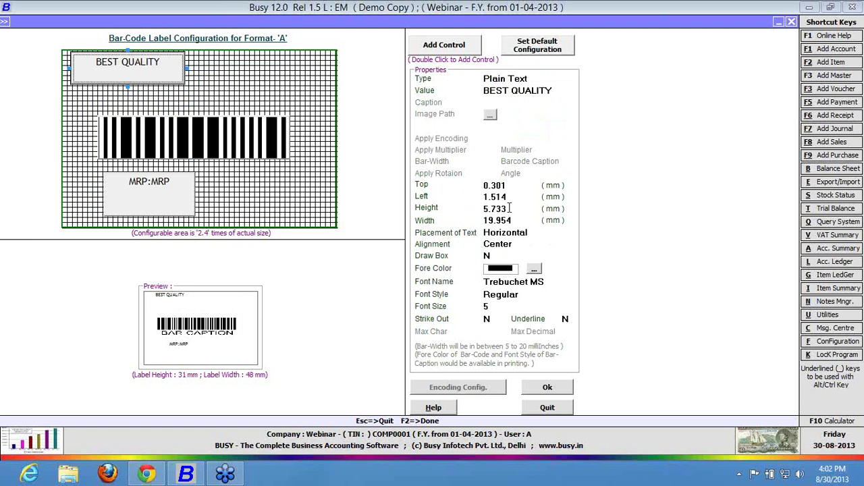
Set the BEST QUALITY box height to 6 mm.
left_click(512, 209)
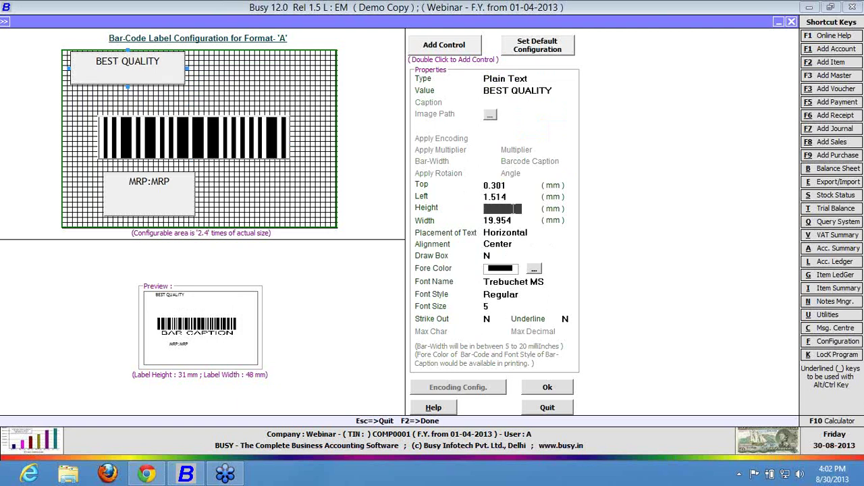
type("6")
key("Return")
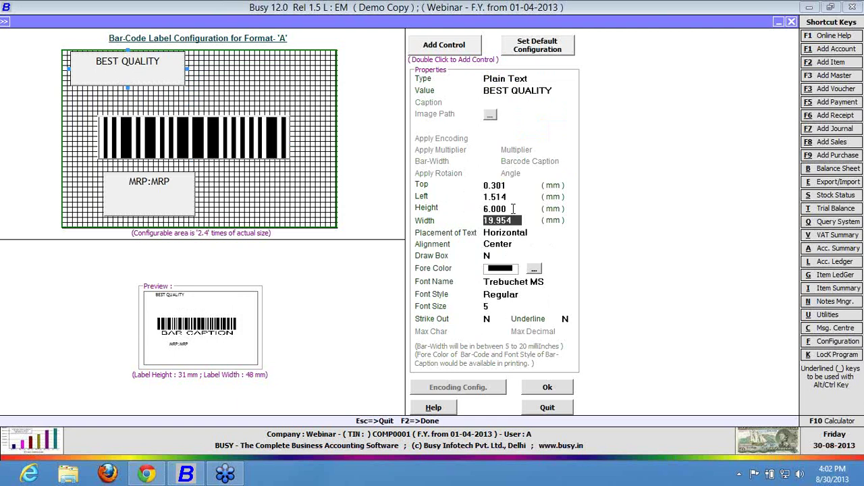
key("Return")
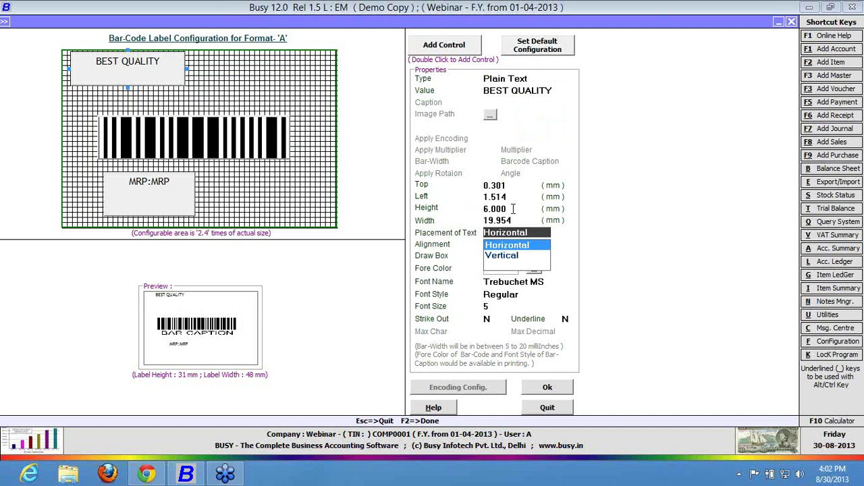
Try vertical text direction for BEST QUALITY, then revert it to horizontal.
key("Return")
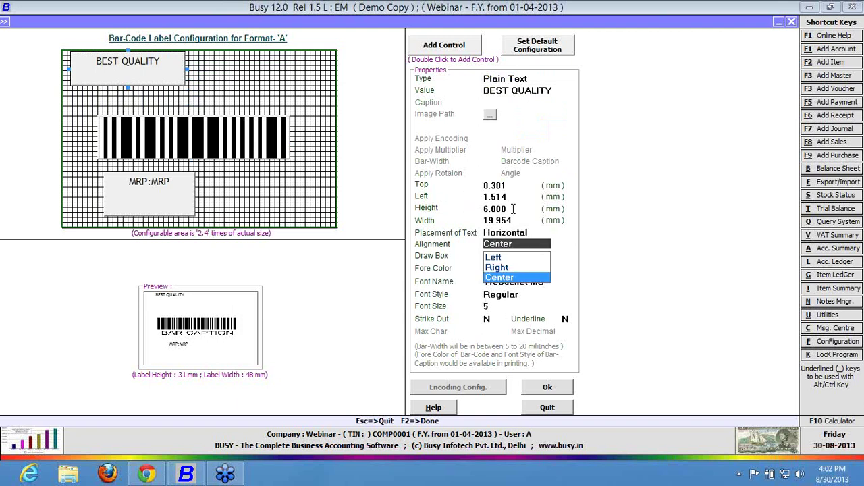
key("shift+Tab")
key("Down")
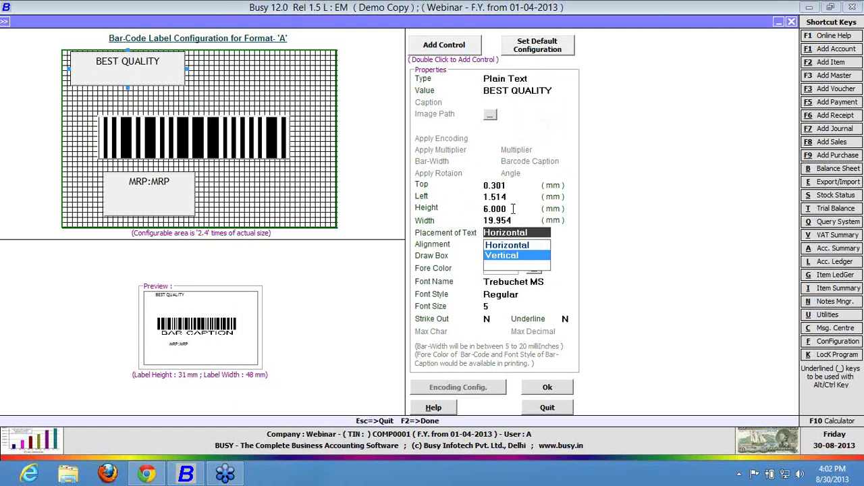
key("Return")
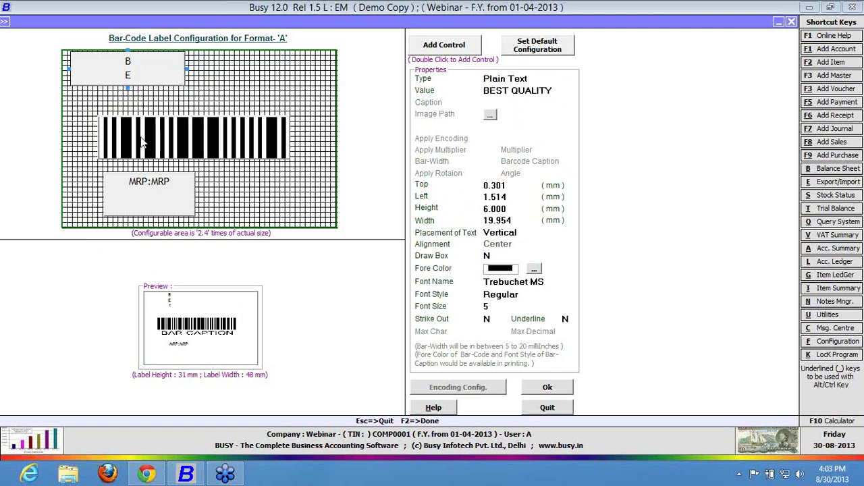
left_click(517, 232)
key("Up")
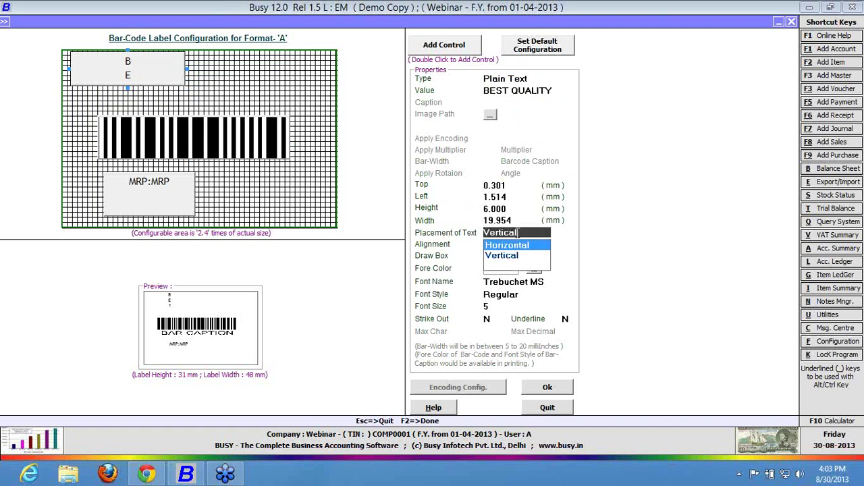
key("Return")
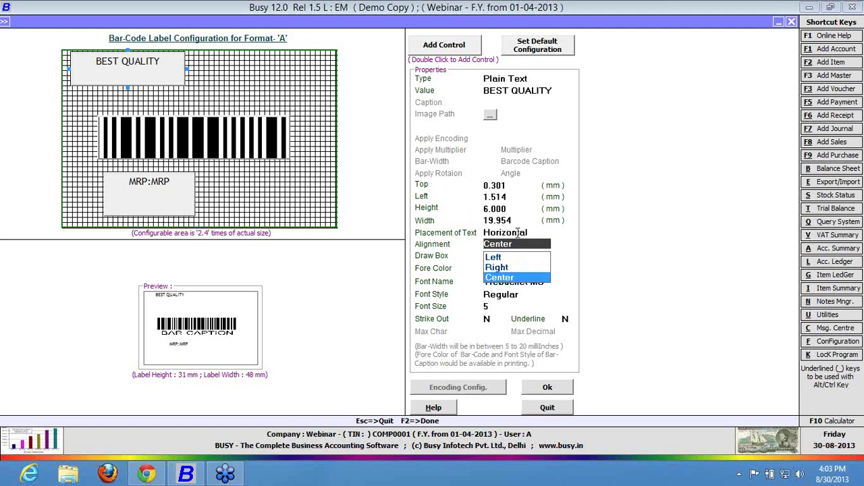
Cycle the BEST QUALITY alignment through Left and Right, settling on Center.
key("Up")
key("Up")
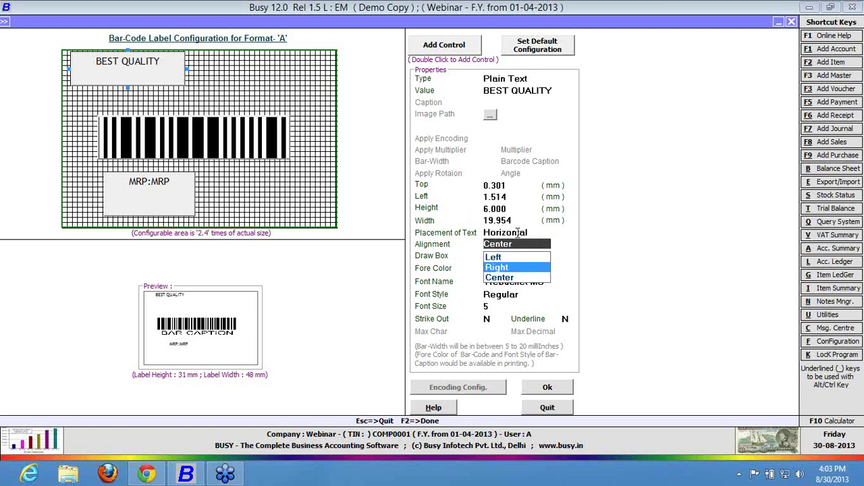
key("Return")
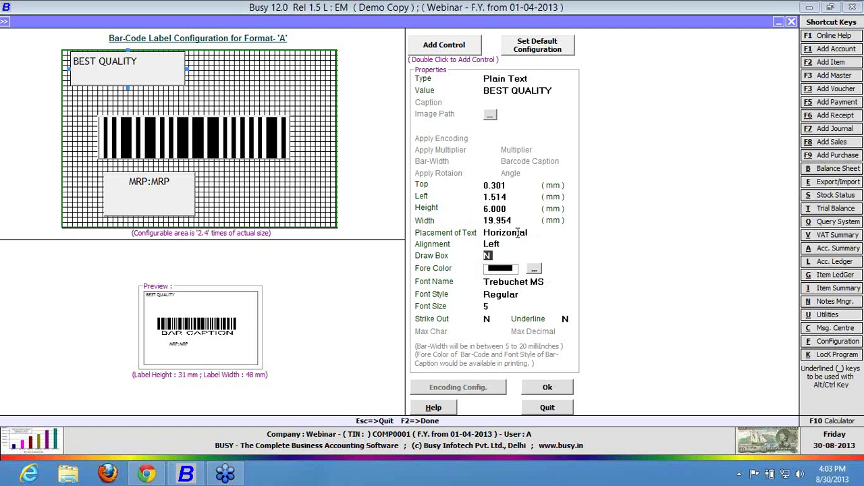
key("shift+Tab")
key("Down")
key("Return")
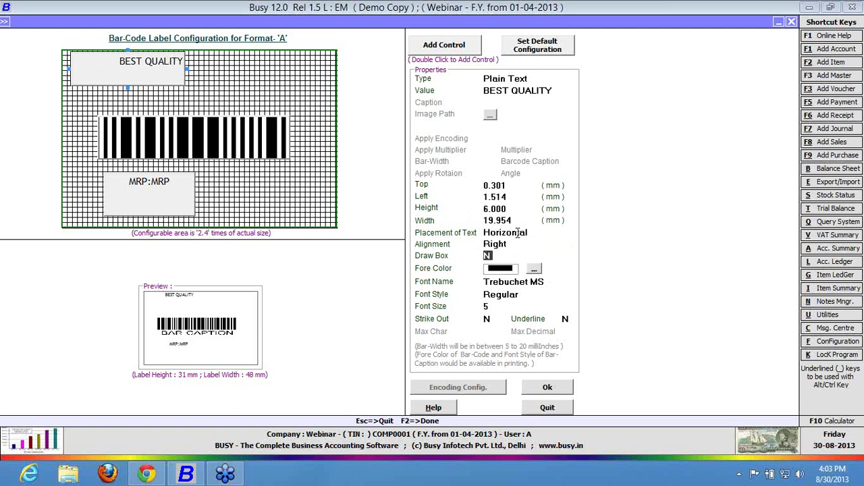
key("shift+Tab")
key("Down")
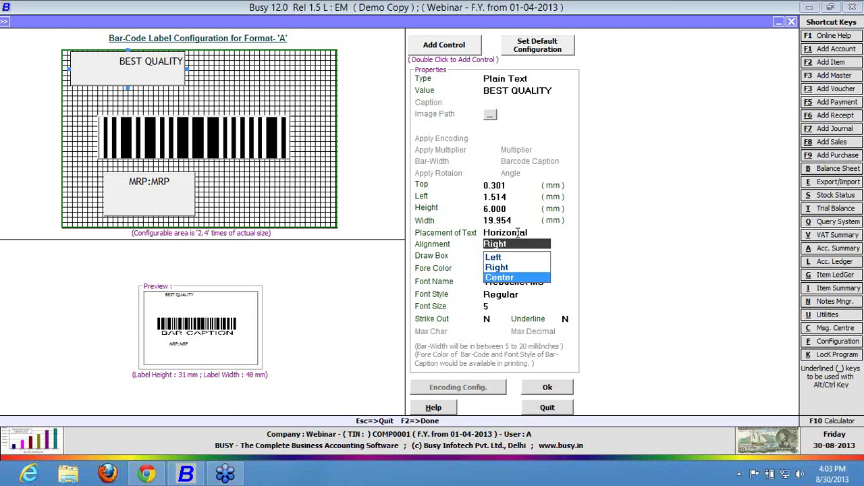
key("Return")
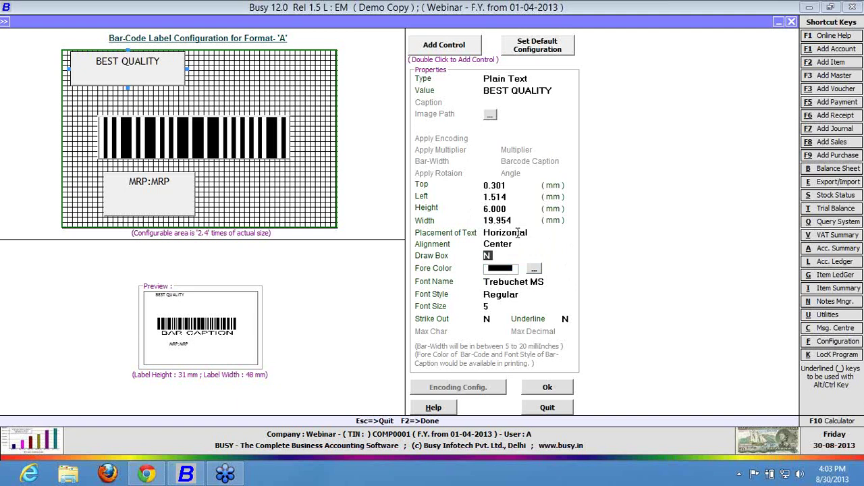
Make the BEST QUALITY text pink, in bold Tahoma at size 6.
left_click(533, 269)
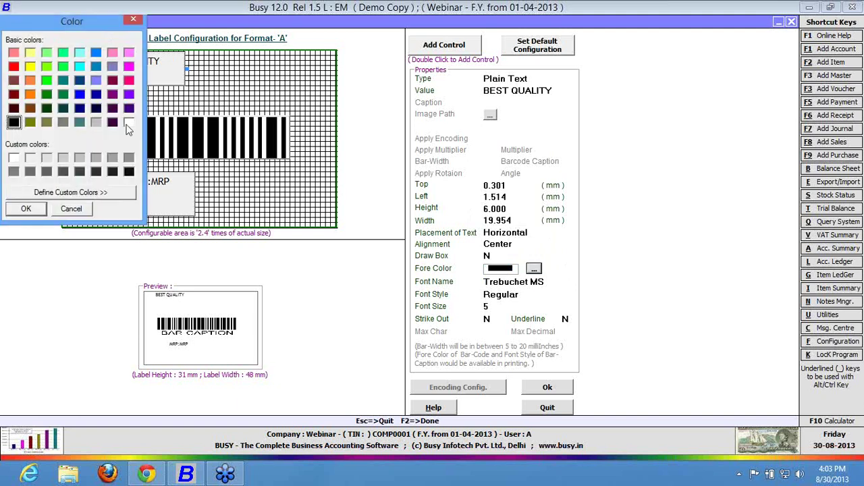
left_click(112, 54)
left_click(24, 209)
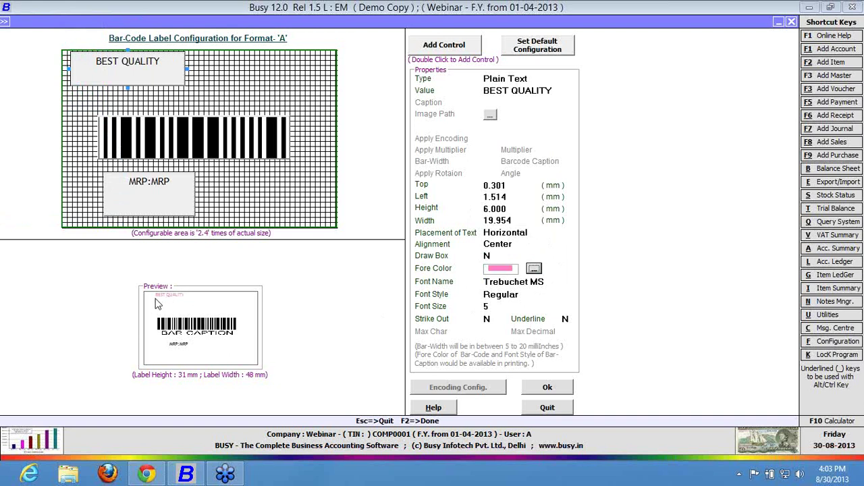
left_click(538, 283)
key("Up")
key("Up")
key("Up")
key("Up")
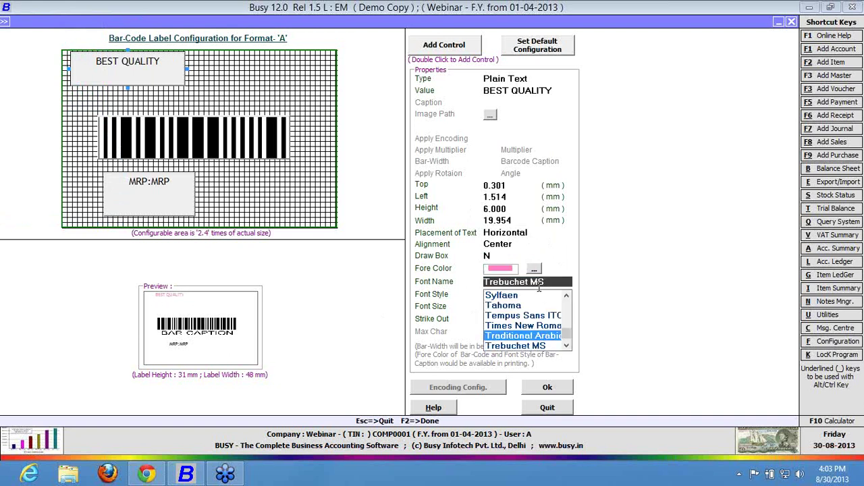
key("Return")
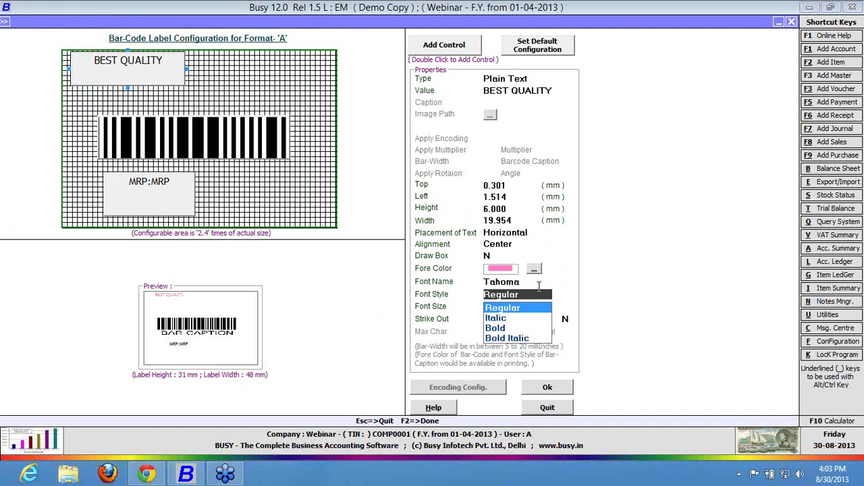
key("Down")
key("Down")
key("Return")
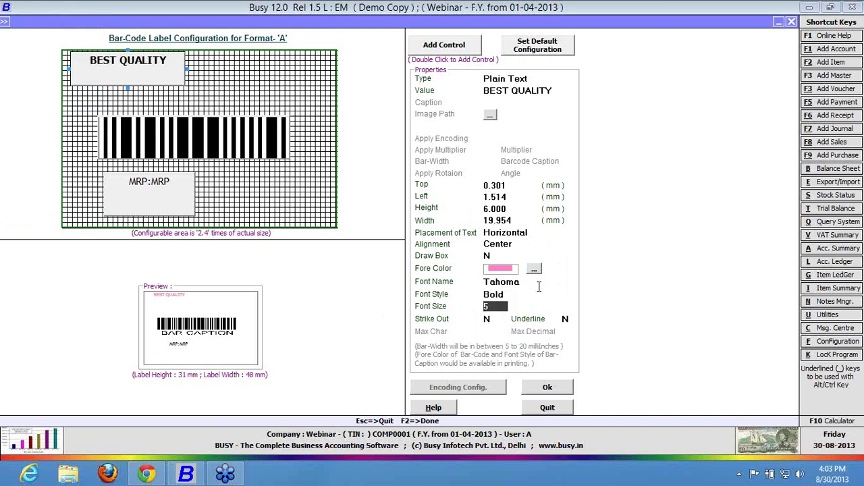
type("6")
key("Return")
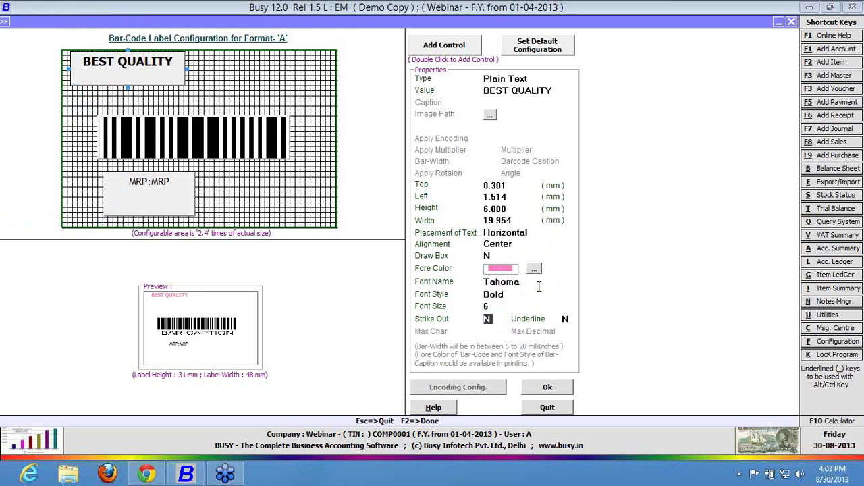
Leave Underline at N and set Draw Box to Y around the text.
key("Return")
type("Y")
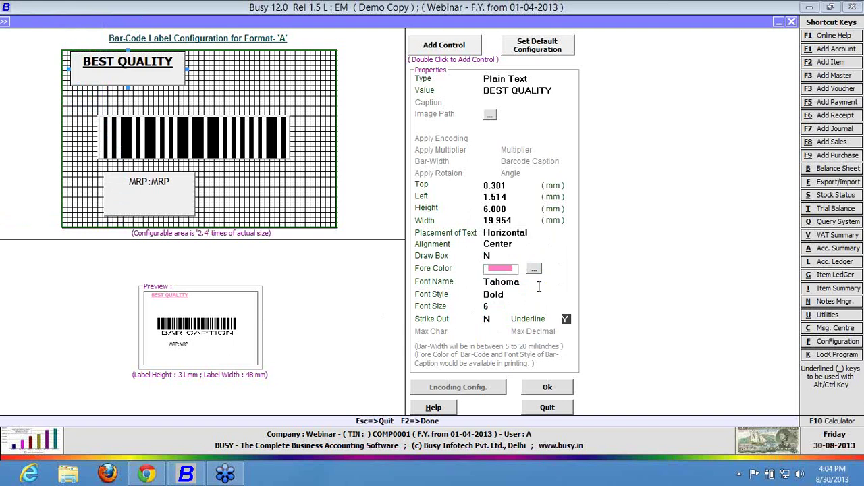
type("N")
left_click(489, 255)
type("Y")
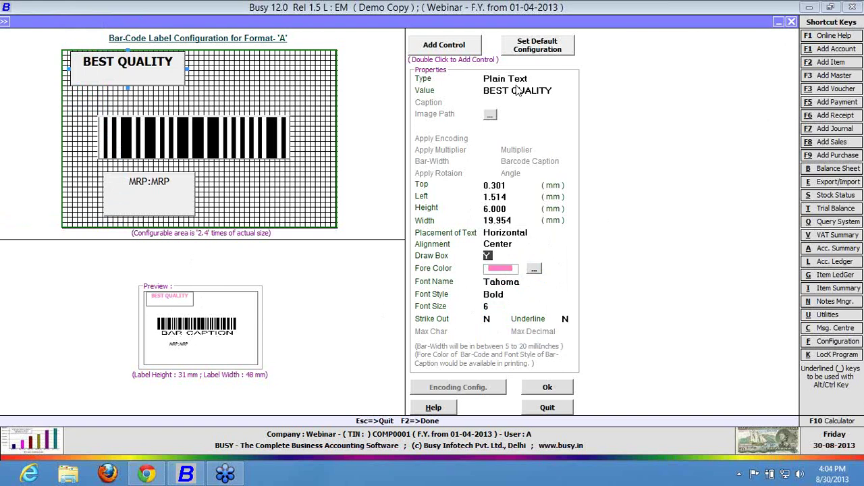
Add a new blank element, place it right of BEST QUALITY and make it taller.
left_click(442, 44)
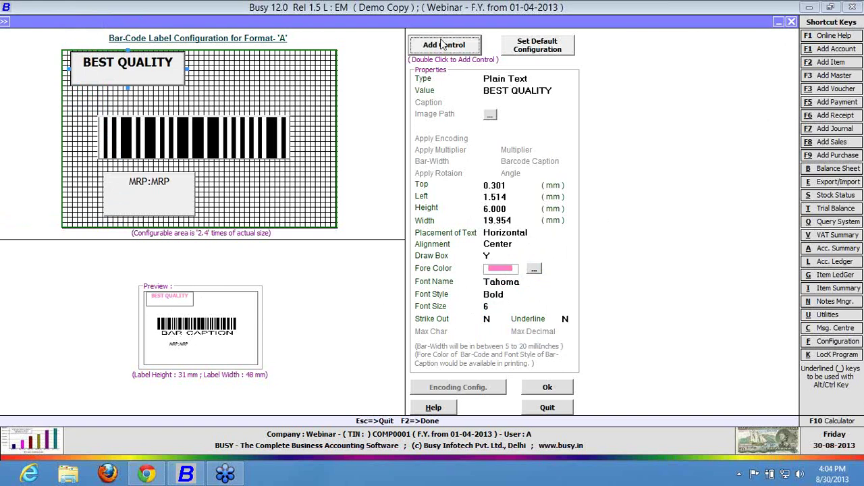
double_click(442, 44)
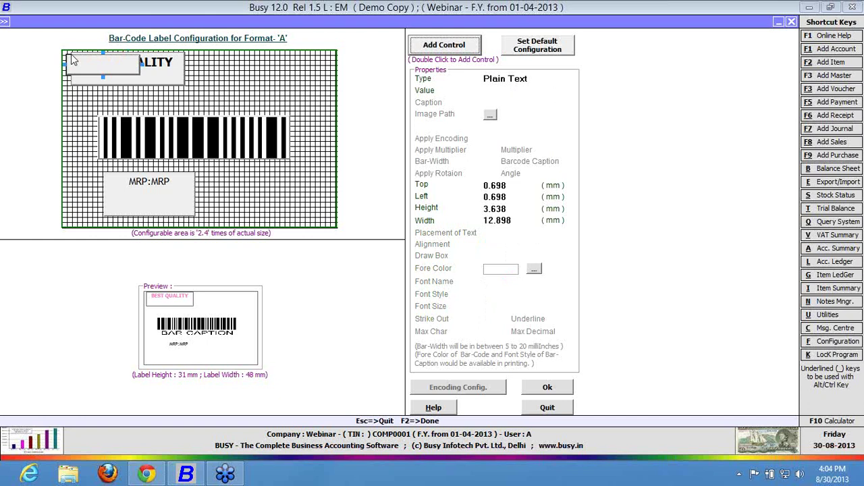
left_click_drag(74, 60, 128, 84)
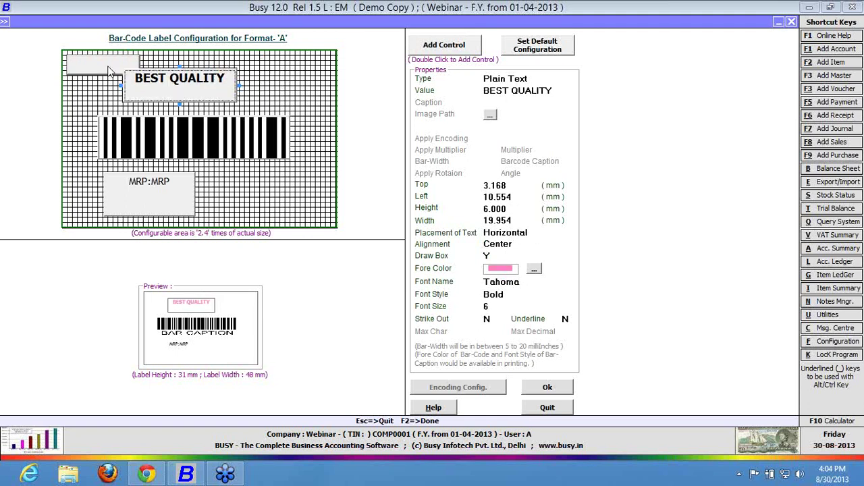
left_click_drag(108, 70, 281, 74)
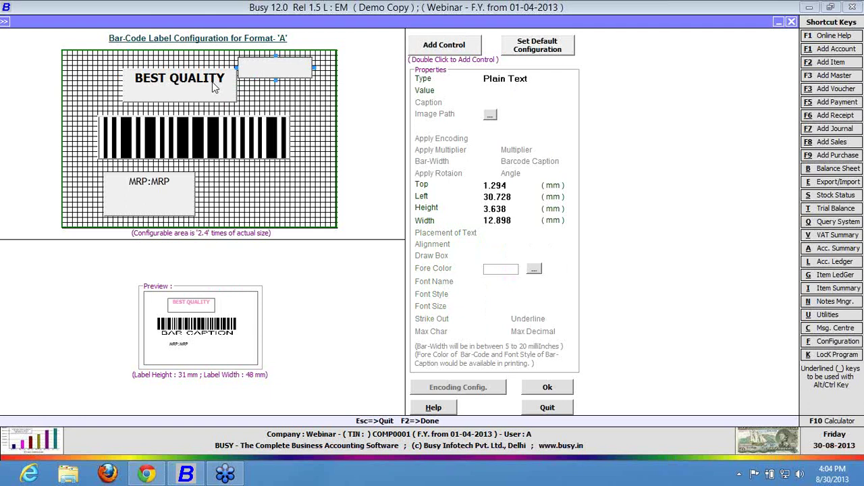
left_click_drag(212, 82, 157, 67)
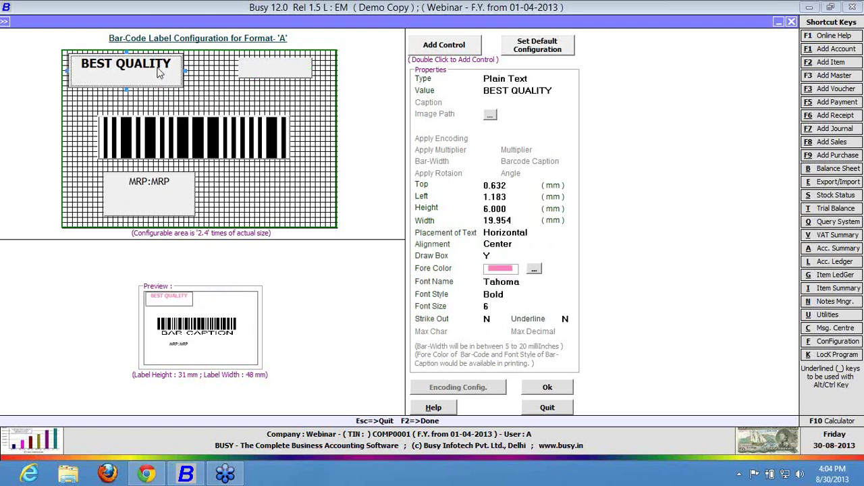
left_click(276, 77)
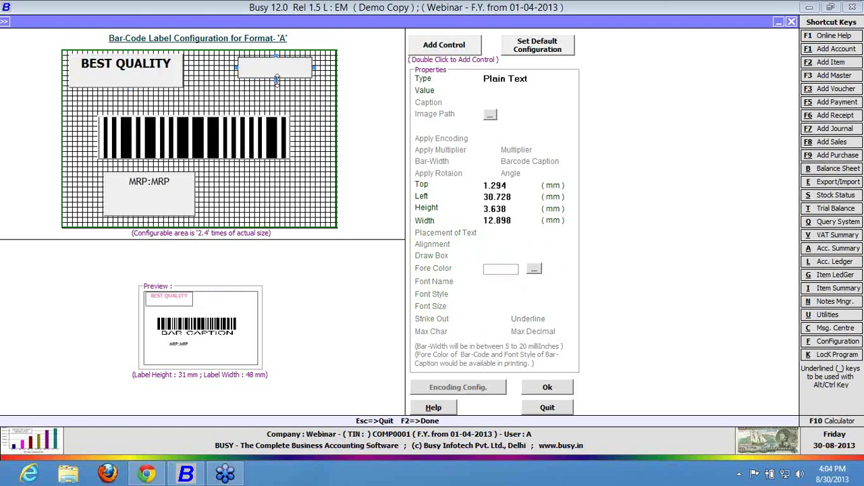
left_click_drag(276, 80, 200, 74)
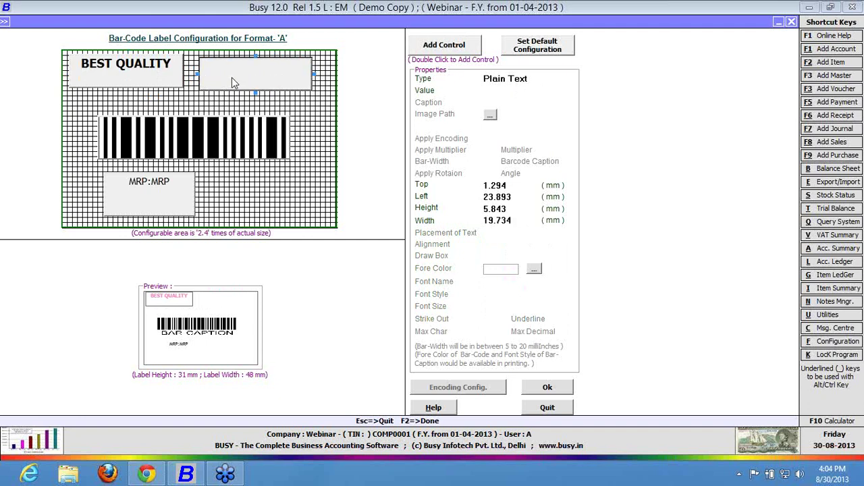
key("Tab")
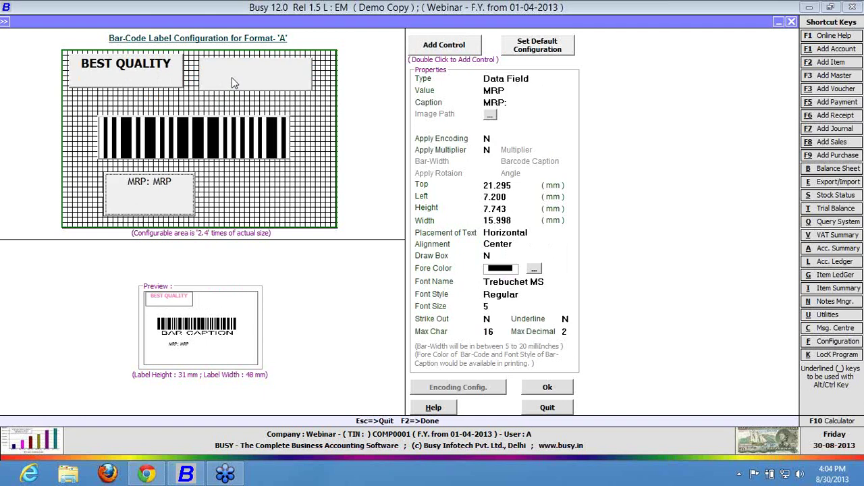
left_click(231, 76)
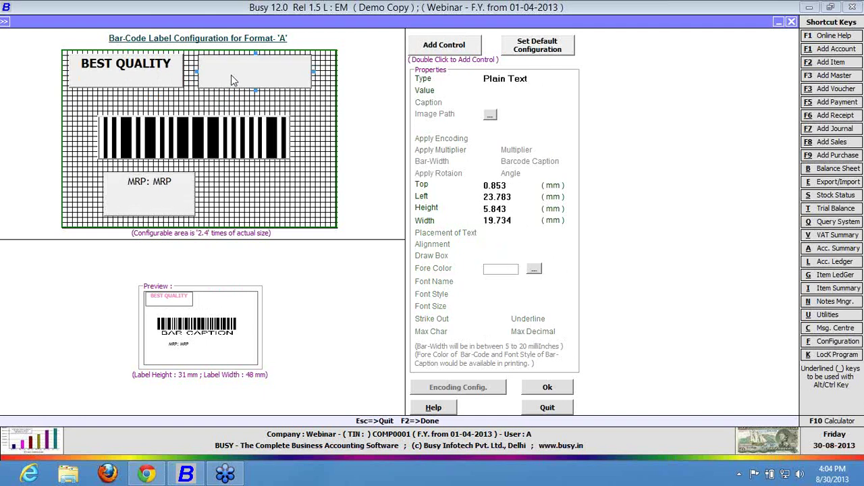
Set the new element's type to Data Field showing COMPANY_NAME.
left_click(538, 78)
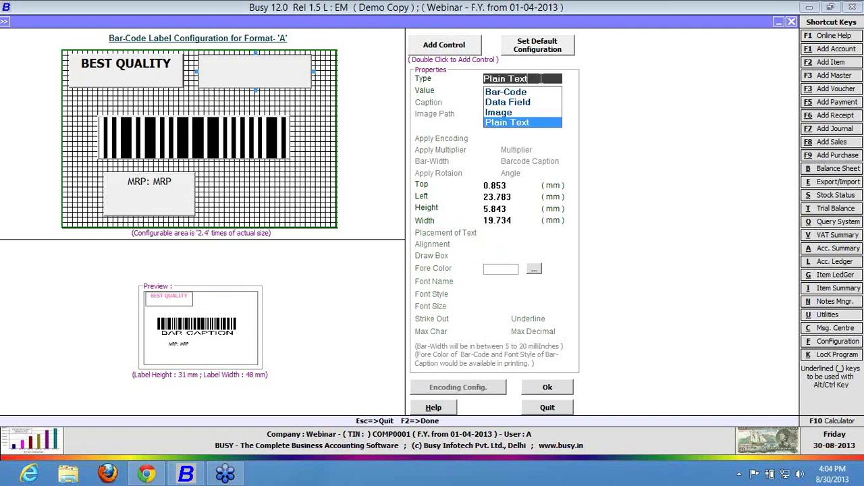
key("Up")
key("Up")
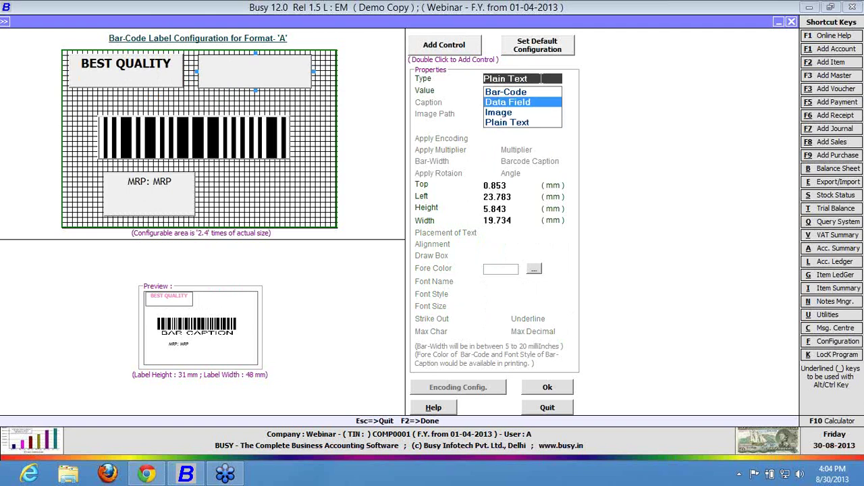
key("Return")
key("Return")
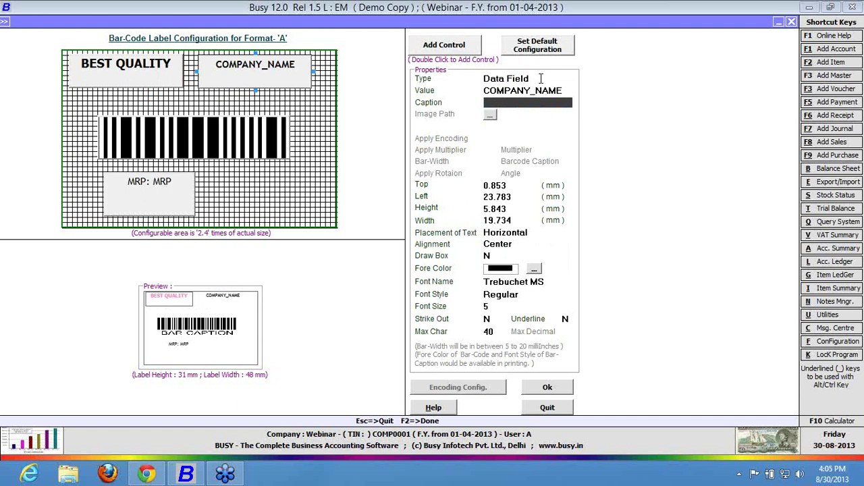
left_click(236, 144)
Lower the barcode, shrink the MRP field into the bottom-left, and underline COMPANY_NAME.
left_click_drag(193, 146, 170, 204)
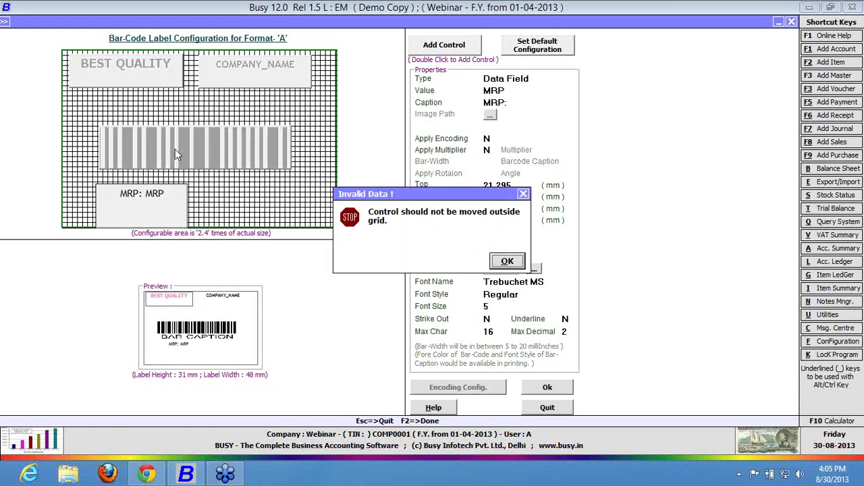
left_click(499, 260)
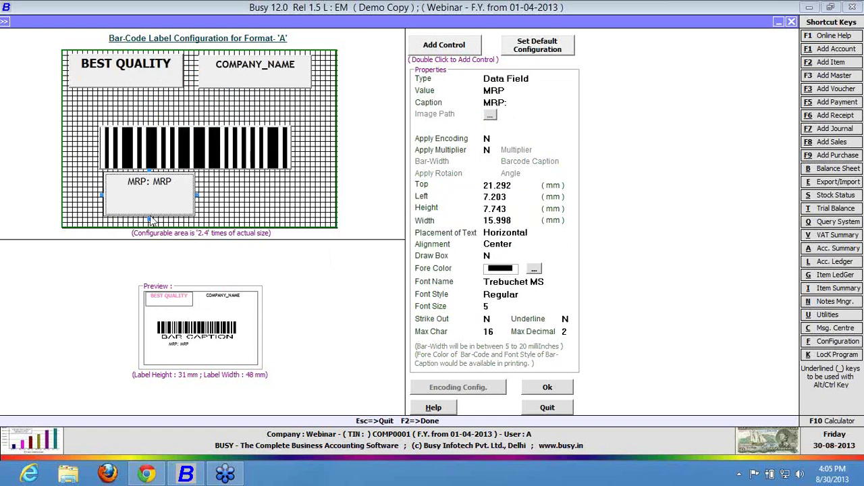
left_click_drag(147, 216, 122, 211)
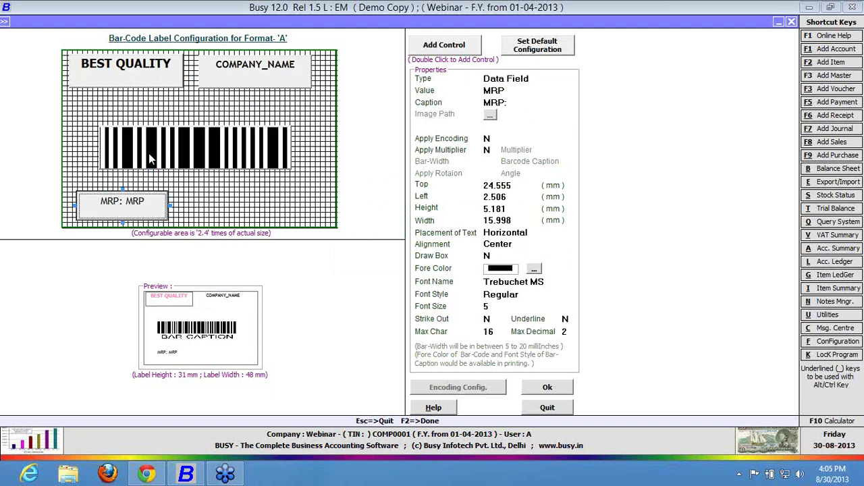
left_click_drag(148, 153, 154, 167)
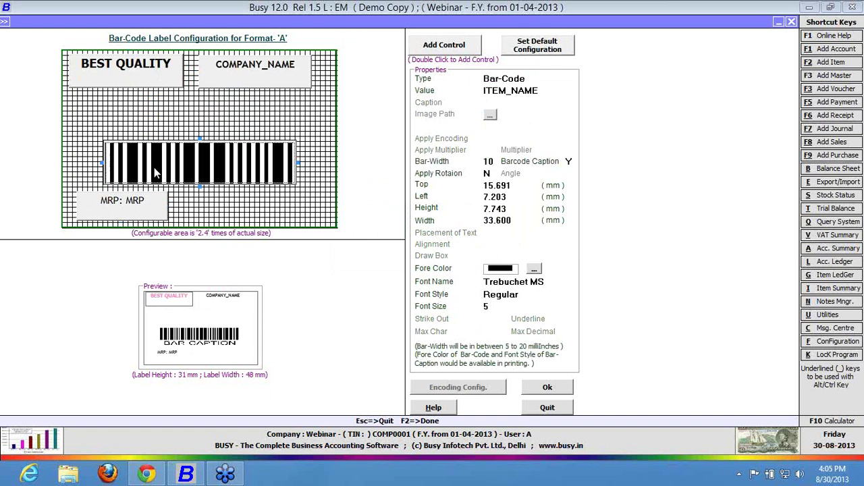
left_click(255, 88)
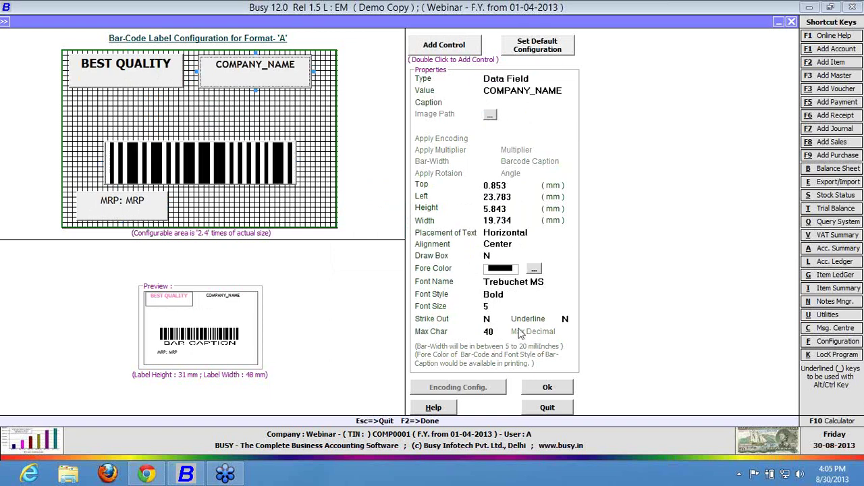
left_click(566, 318)
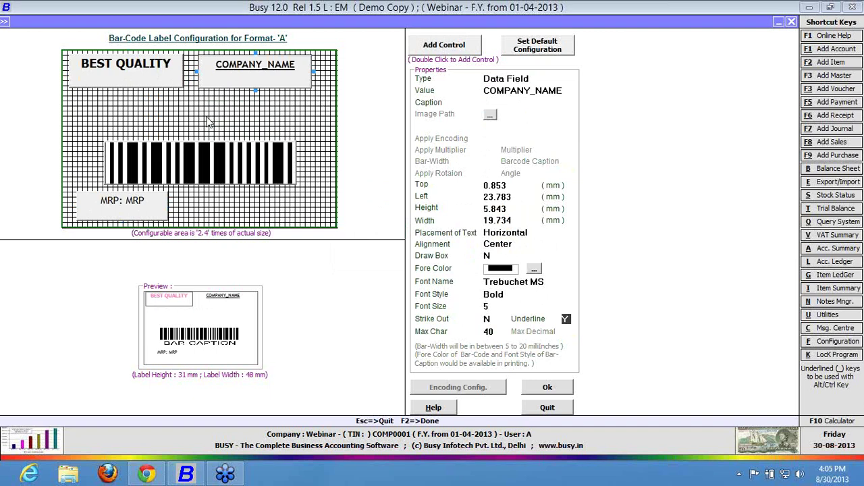
Add another blank element and size it about 21 × 5 mm, centred above the barcode.
double_click(452, 44)
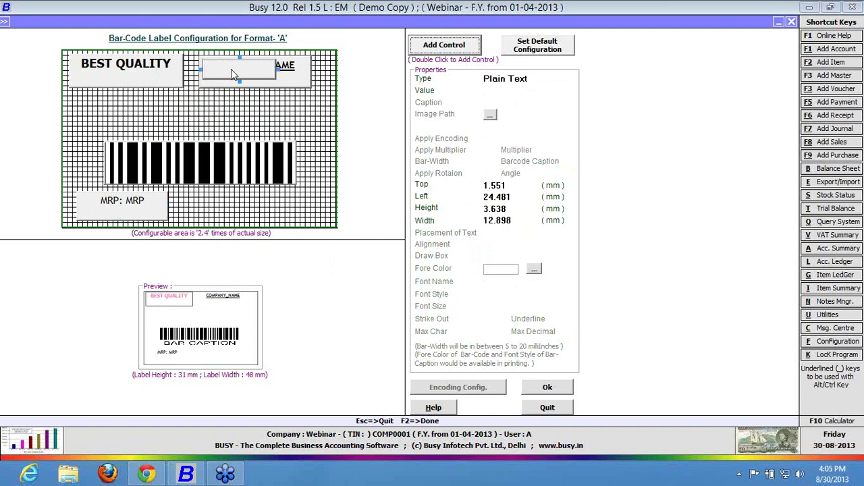
left_click_drag(231, 69, 105, 120)
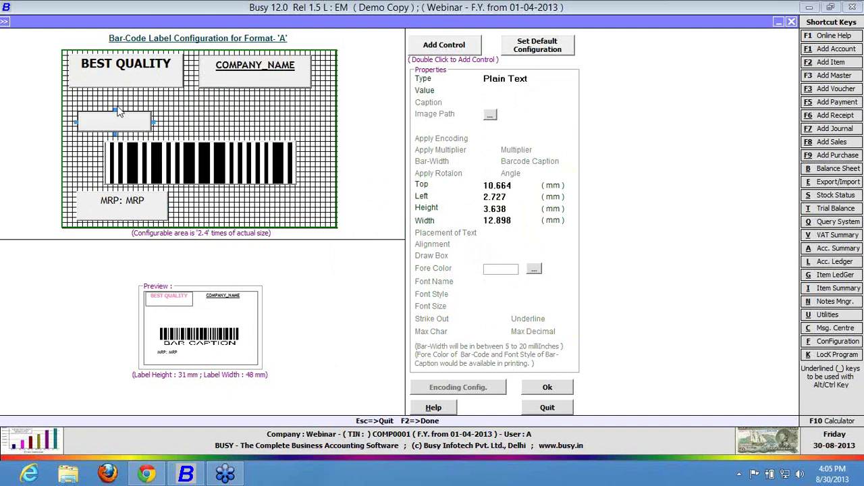
left_click_drag(114, 110, 115, 101)
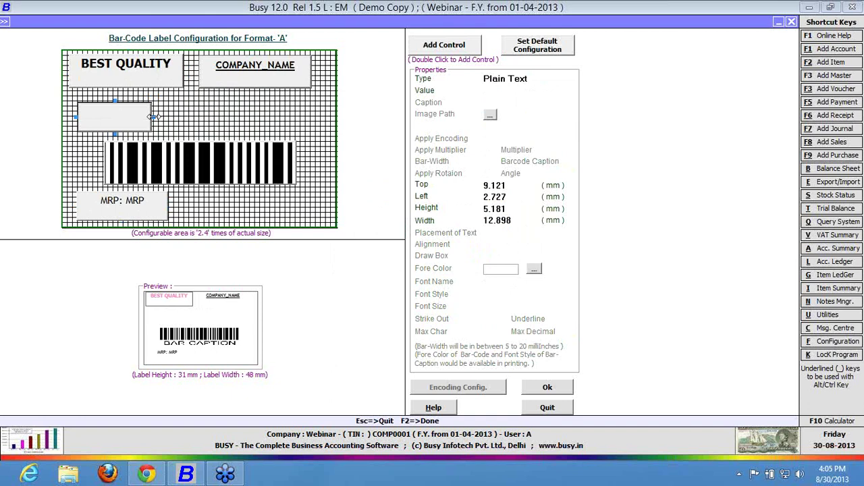
left_click_drag(153, 117, 197, 117)
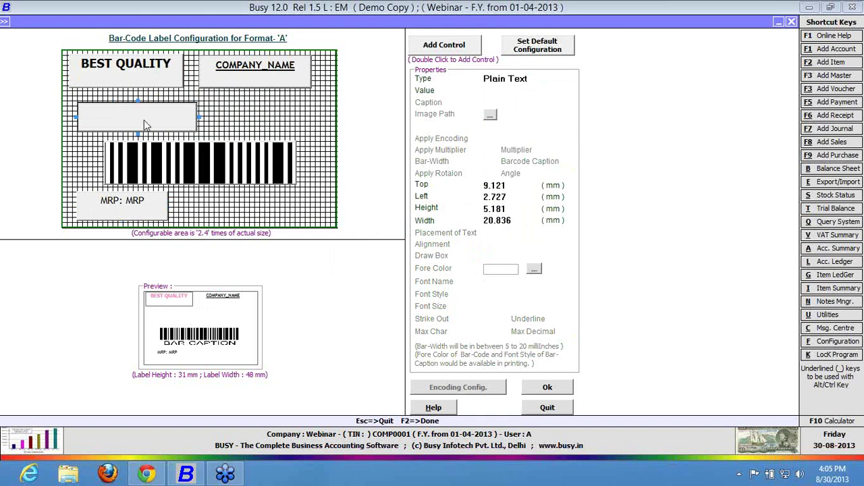
left_click_drag(144, 125, 193, 124)
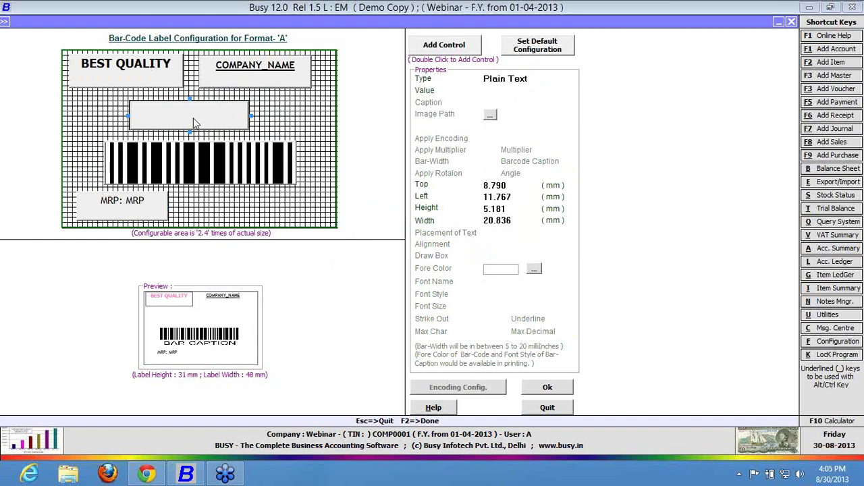
Change the new element's type to Image.
left_click(546, 75)
key("Up")
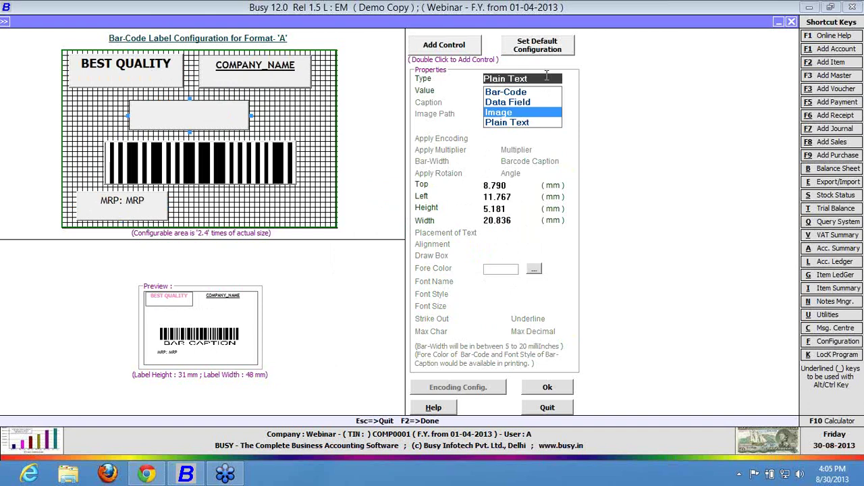
key("Return")
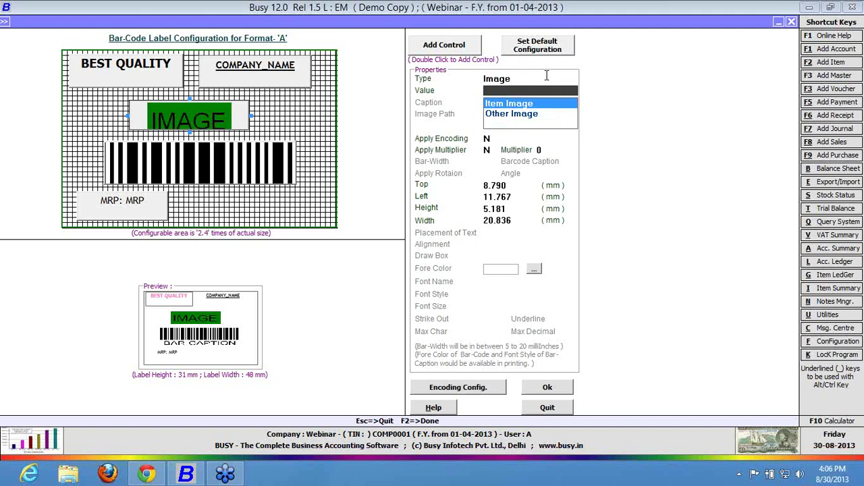
Turn the element into an ITEM_NAME data field captioned 'STOCK -'.
left_click(547, 77)
key("Up")
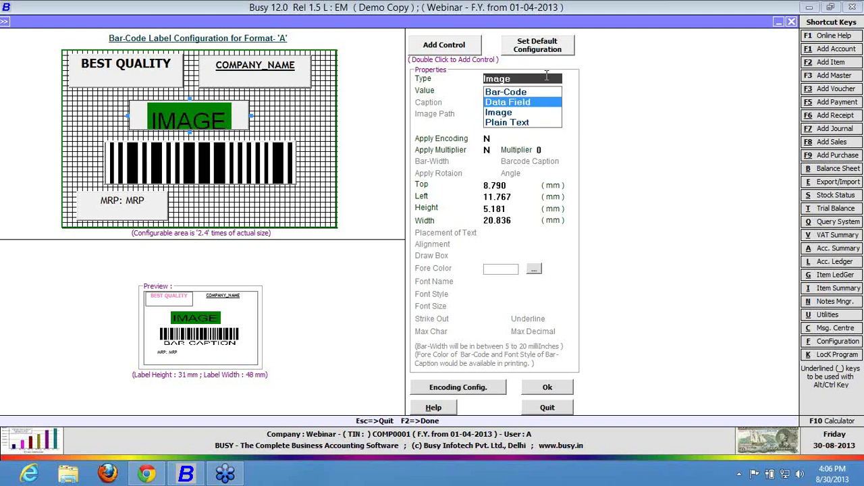
key("Return")
key("Down")
key("Return")
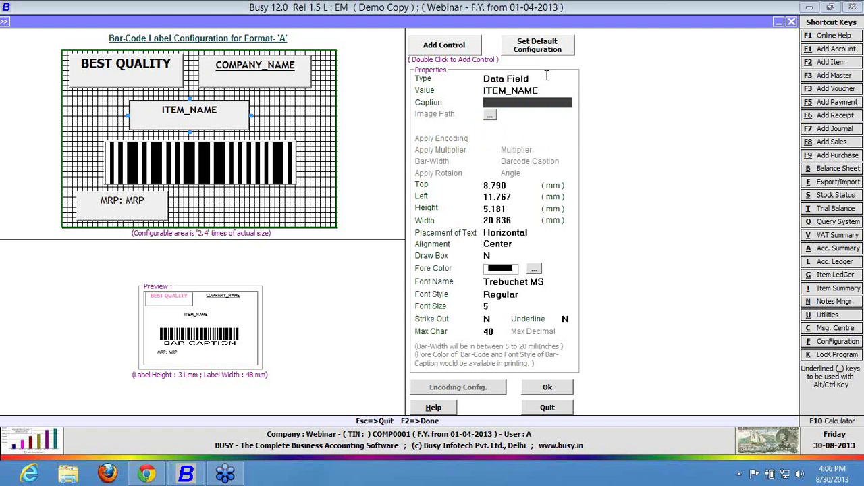
type("STOCK -")
key("Return")
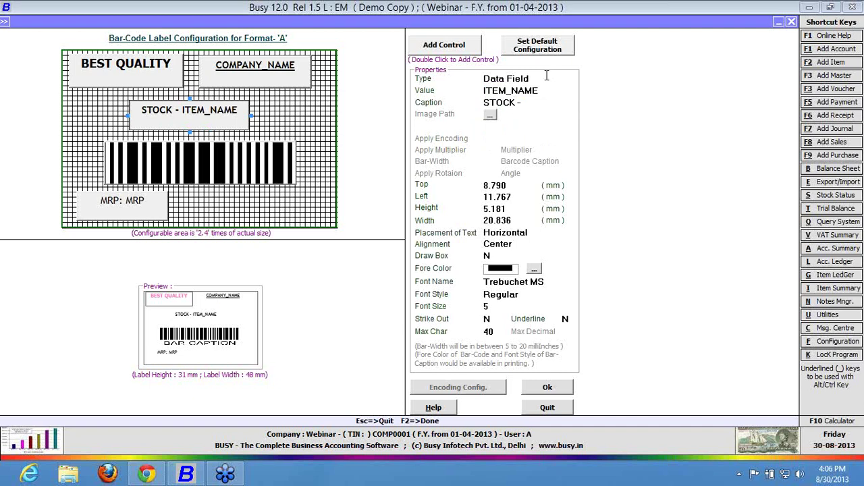
Set the STOCK field's font size to 8 and stretch it to about 8 mm tall.
left_click(497, 307)
type("8")
key("Return")
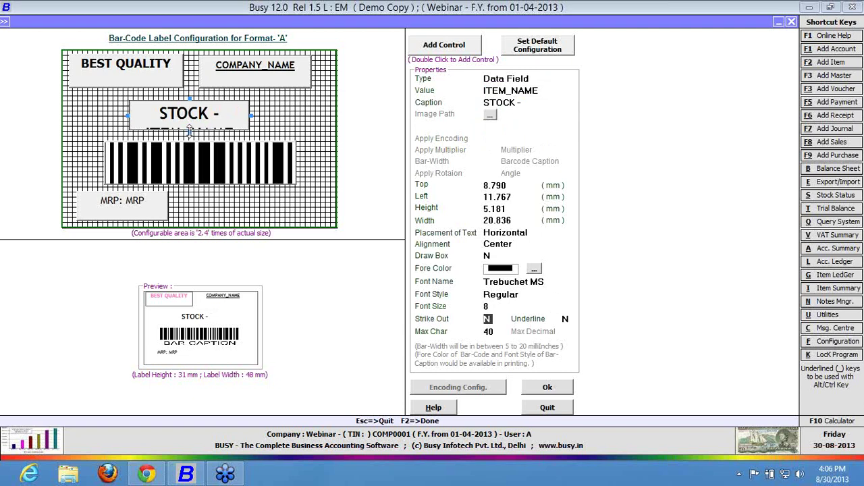
left_click_drag(191, 130, 191, 139)
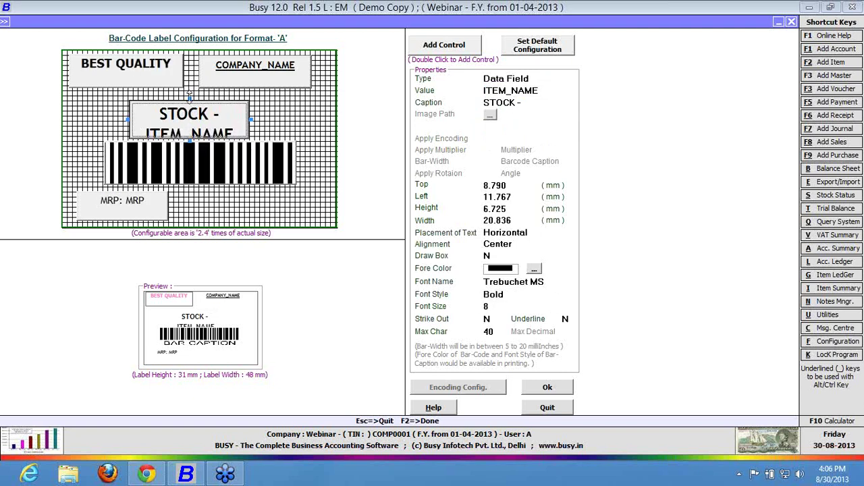
left_click_drag(189, 95, 189, 87)
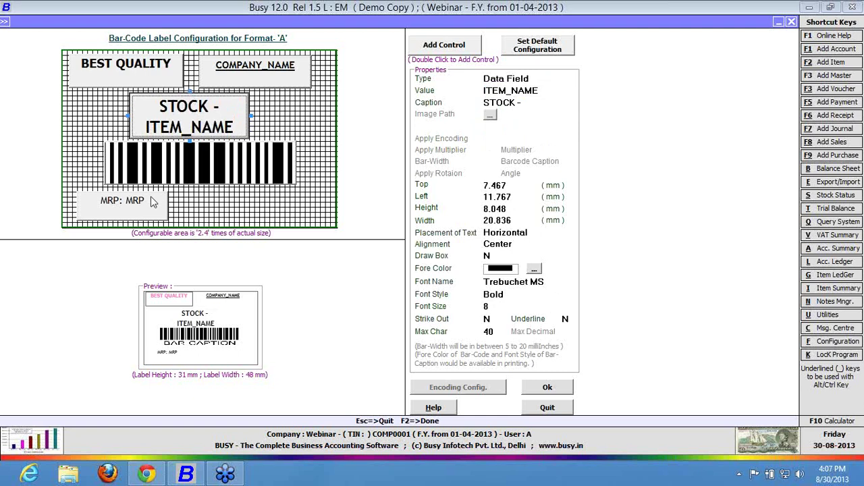
left_click(153, 203)
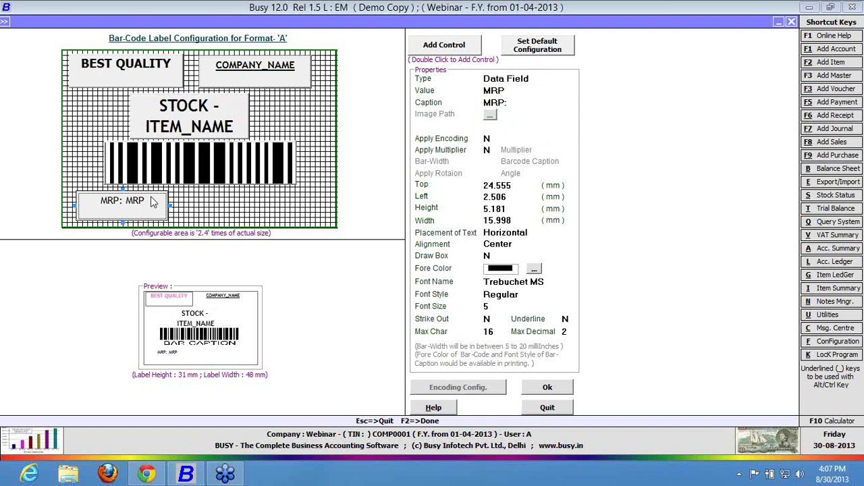
Set Strike Out to Y for the MRP field on label format A.
left_click(194, 110)
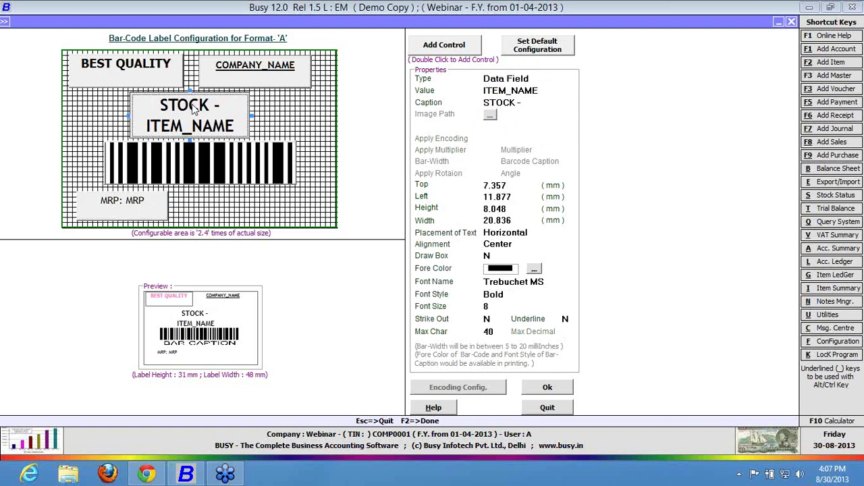
left_click(143, 215)
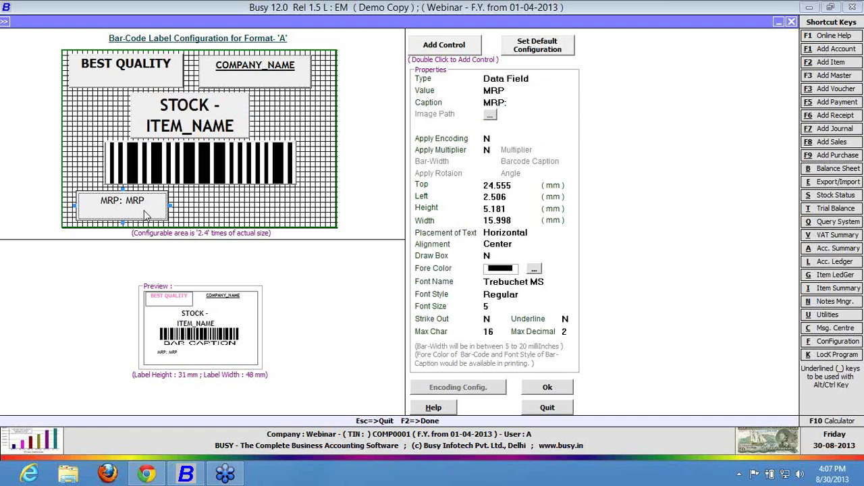
left_click(488, 318)
type("Y")
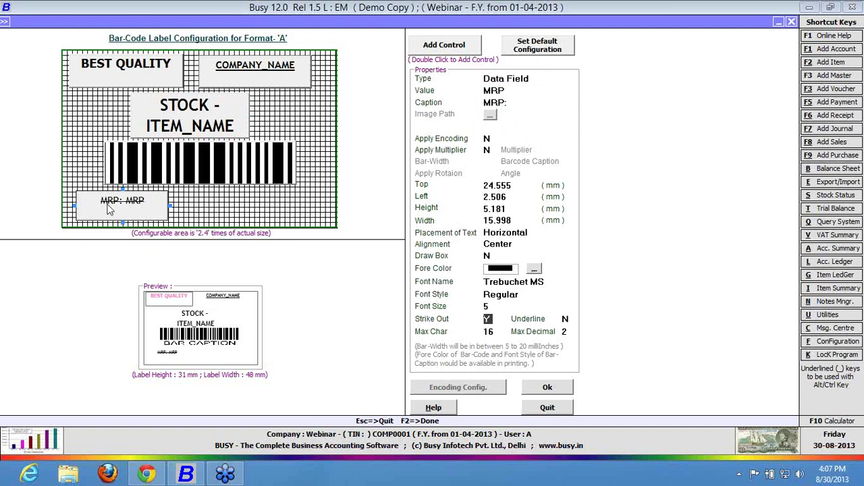
Add a new text field and place it at the label's bottom-right.
double_click(424, 51)
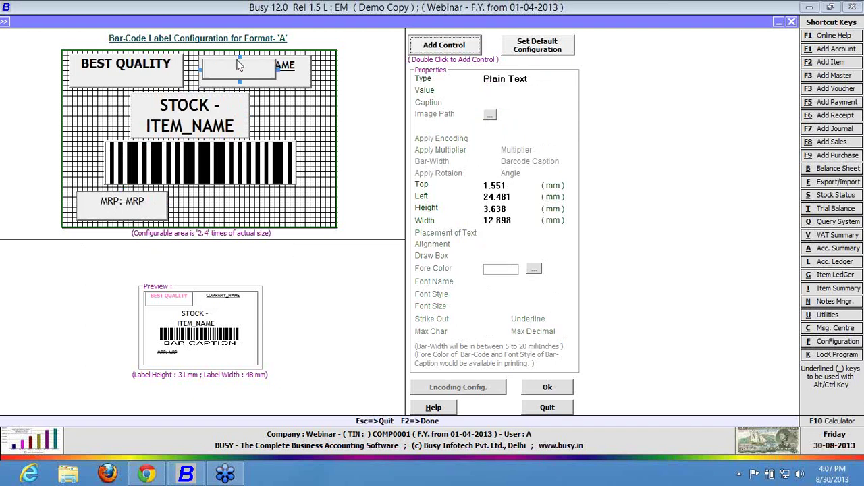
left_click_drag(239, 65, 261, 204)
left_click(530, 89)
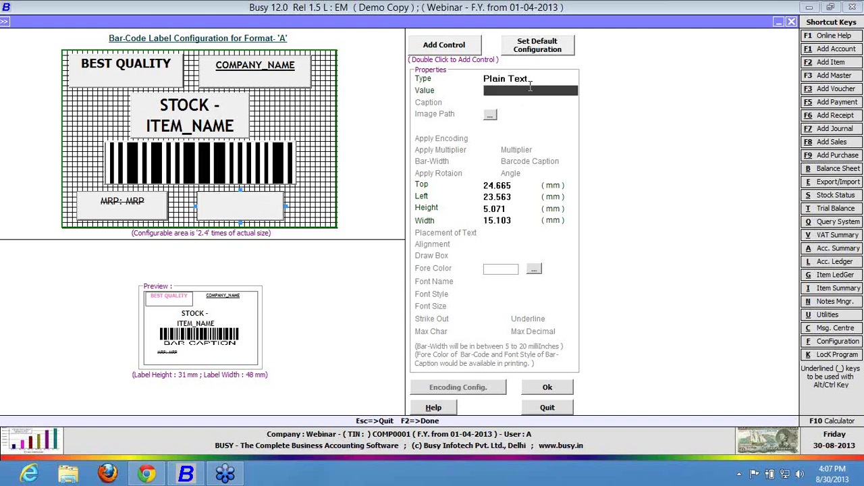
Make the new field a Data Field showing SALES_PRICE.
left_click(530, 79)
key("Up")
key("Up")
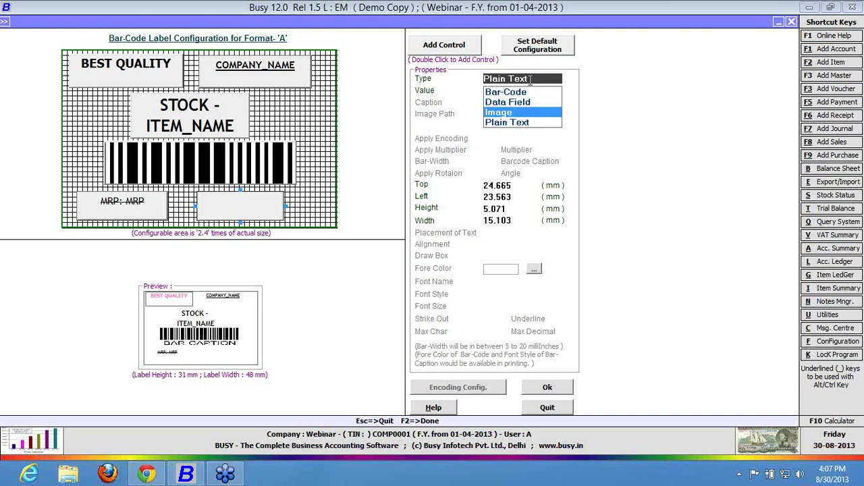
key("Return")
key("Down")
key("Down")
key("Down")
key("Down")
key("Down")
key("Down")
key("Down")
key("Down")
key("Down")
key("Down")
key("Down")
key("Down")
key("Down")
key("Down")
key("Down")
key("Down")
key("Down")
key("Down")
key("Down")
key("Down")
key("Down")
key("Down")
key("Down")
key("Down")
key("Down")
key("Down")
key("Down")
key("Down")
key("Down")
key("Down")
key("Down")
key("Down")
key("Down")
key("Down")
key("Down")
key("Down")
key("Down")
key("Down")
key("Down")
key("Down")
key("Down")
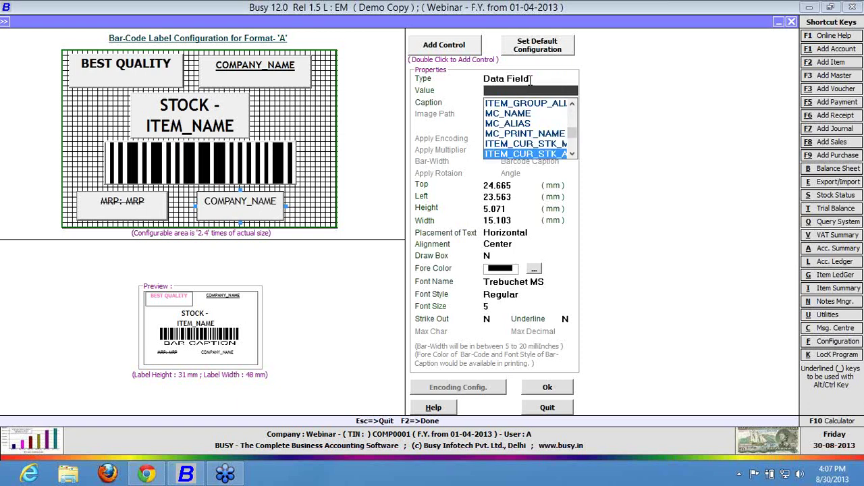
key("Up")
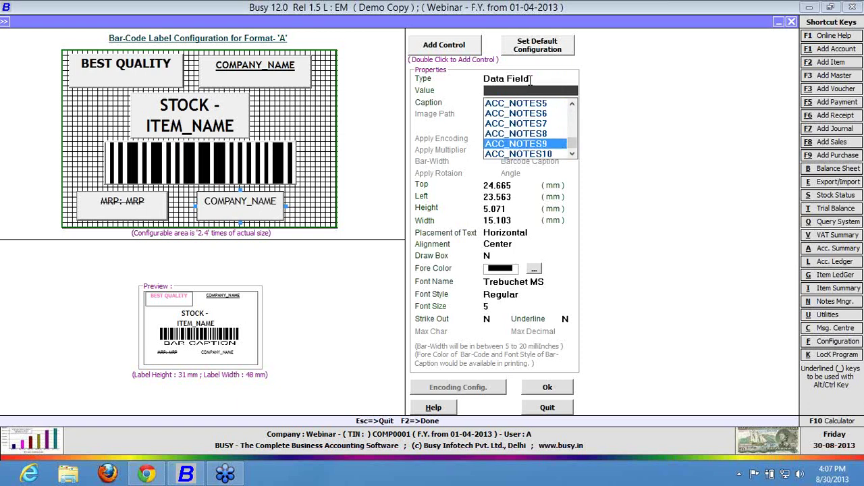
key("Up")
key("Up")
key("Up")
key("Up")
key("Up")
key("Up")
key("Up")
key("Up")
key("Up")
key("Up")
key("Up")
key("Up")
key("Up")
key("Up")
key("Up")
key("Up")
key("Up")
key("Up")
key("Up")
key("Up")
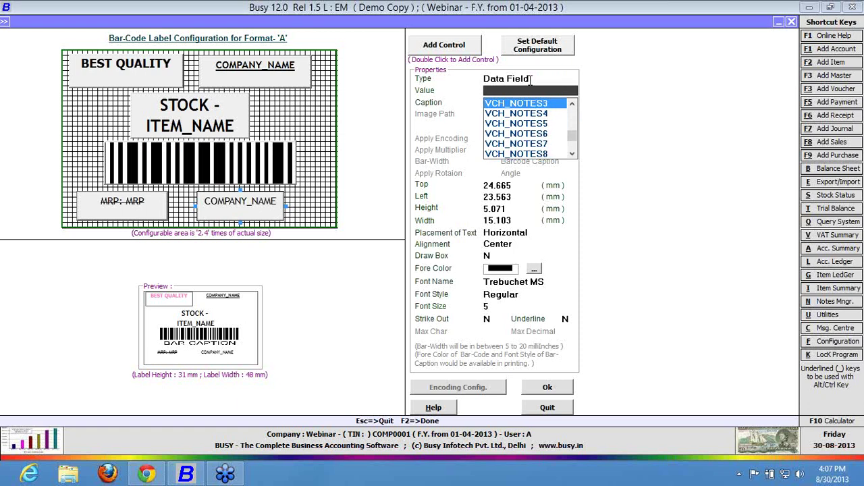
key("Up")
key("Up")
key("Up")
key("Up")
key("Up")
key("Up")
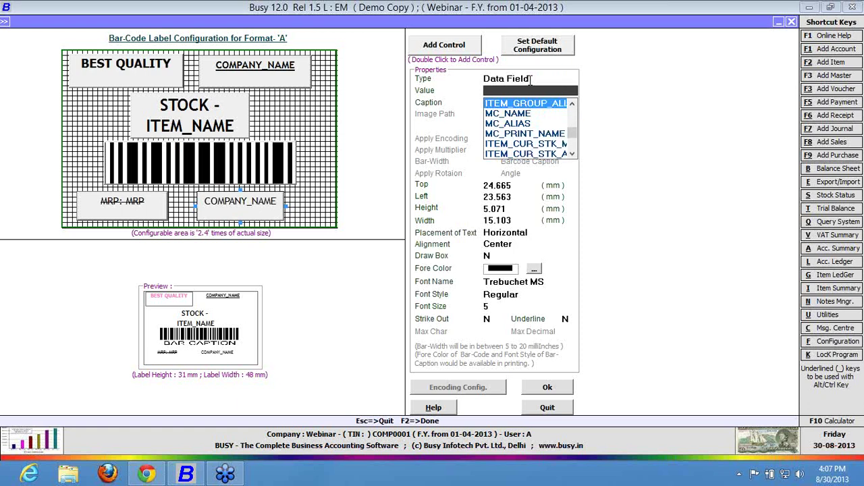
key("Up")
key("Up")
key("Up")
key("Up")
key("Up")
key("Up")
key("Up")
key("Up")
key("Up")
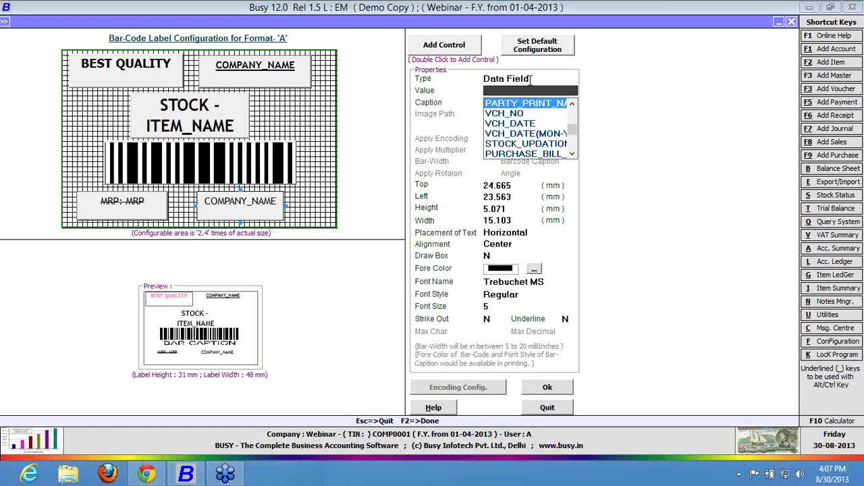
key("Up")
key("Up")
key("Up")
key("Up")
key("Up")
key("Up")
key("Up")
key("Up")
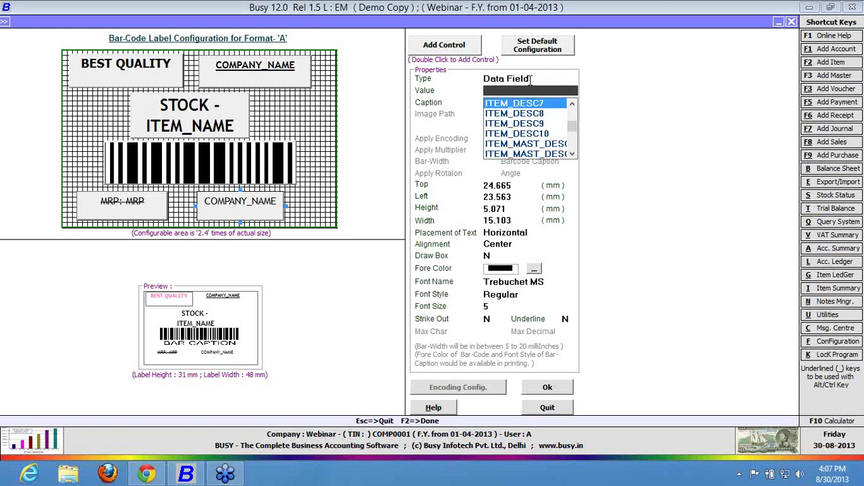
key("Up")
key("Up")
key("Up")
key("Up")
key("Up")
key("Up")
key("Up")
key("Up")
key("Up")
key("Up")
key("Up")
key("Up")
key("Up")
key("Up")
key("Up")
key("Up")
key("Up")
key("Up")
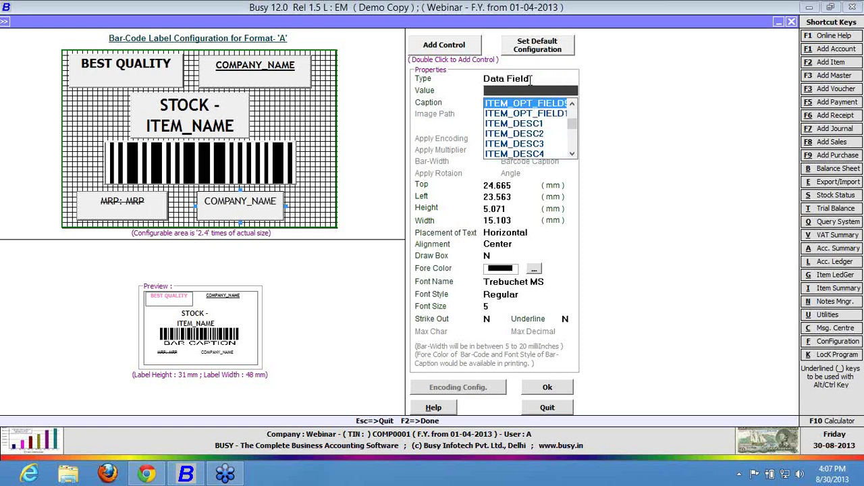
key("Down")
key("Down")
key("Down")
key("Down")
key("Down")
key("Down")
key("Down")
key("Down")
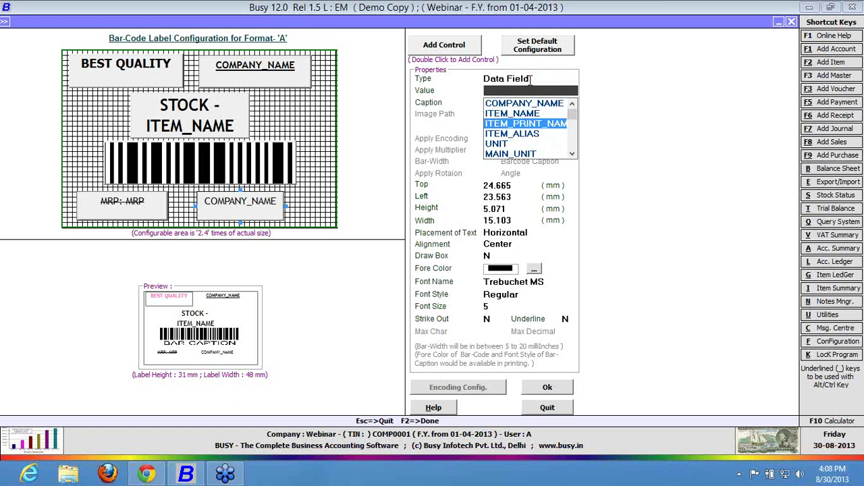
key("Down")
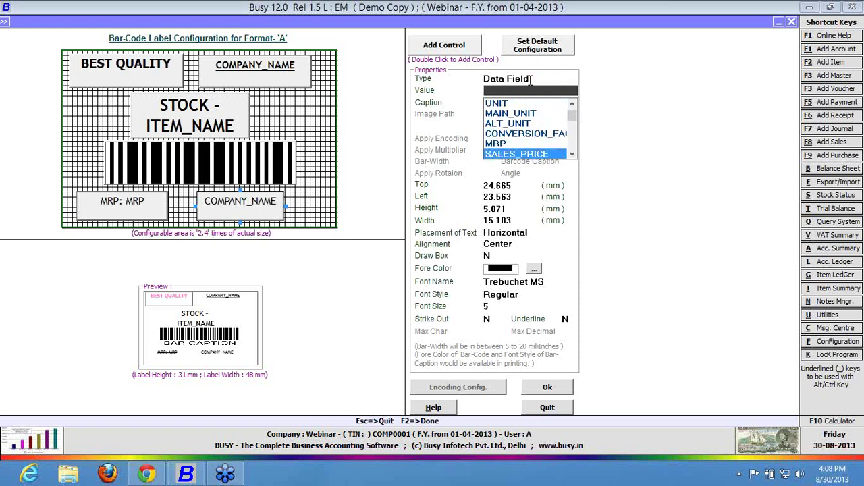
key("Return")
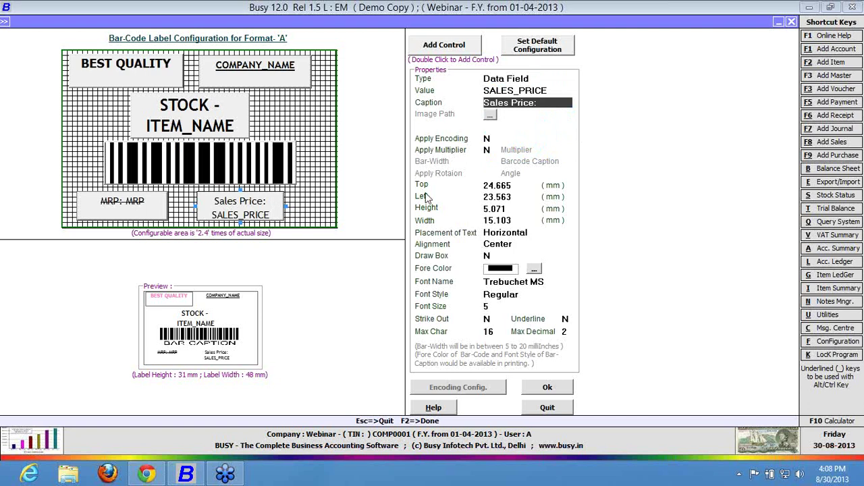
Widen and heighten the Sales Price field and review its strike-out and box settings.
left_click(285, 205)
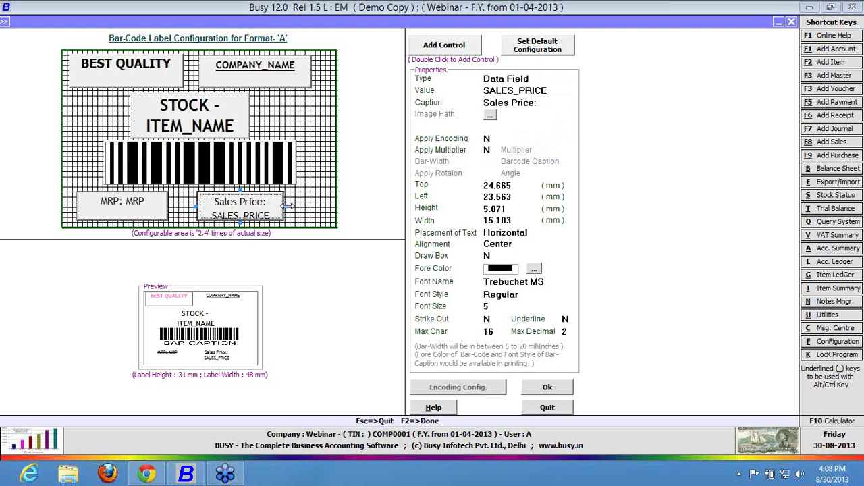
left_click_drag(289, 206, 305, 207)
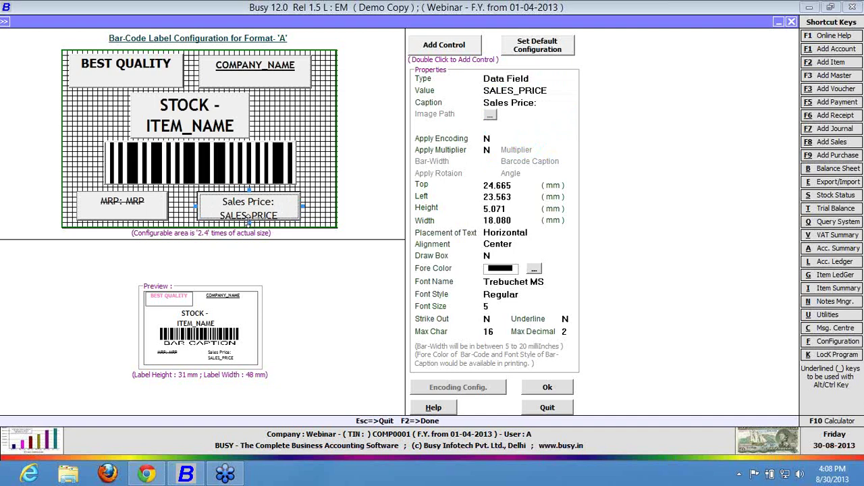
left_click_drag(249, 219, 249, 224)
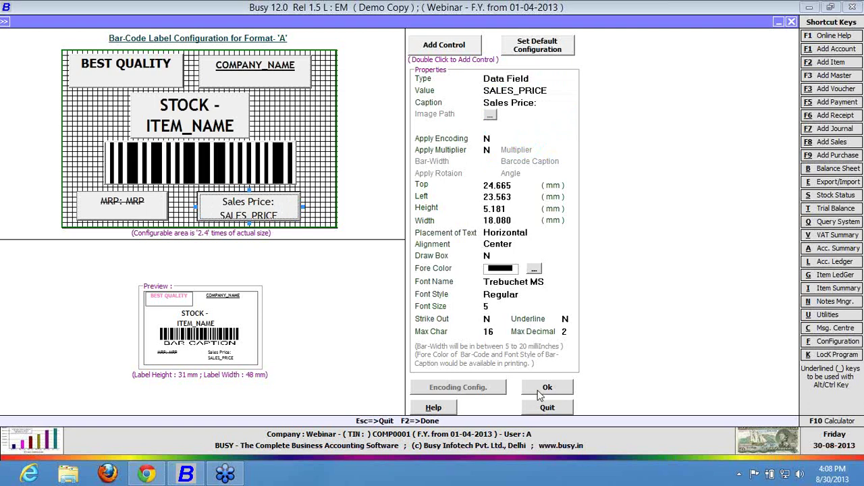
left_click(492, 319)
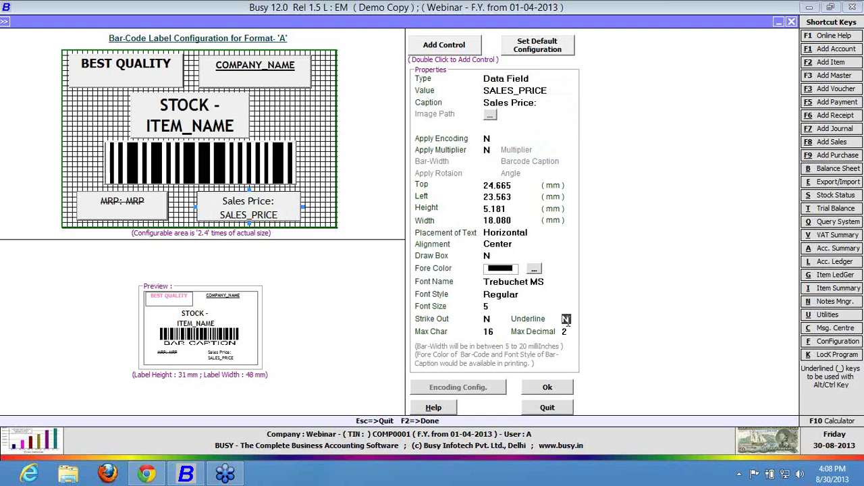
left_click(488, 256)
left_click(155, 83)
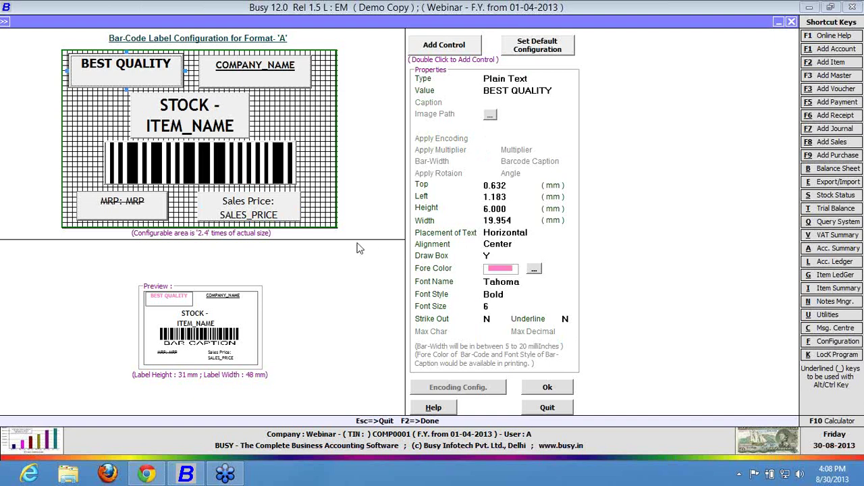
left_click(243, 211)
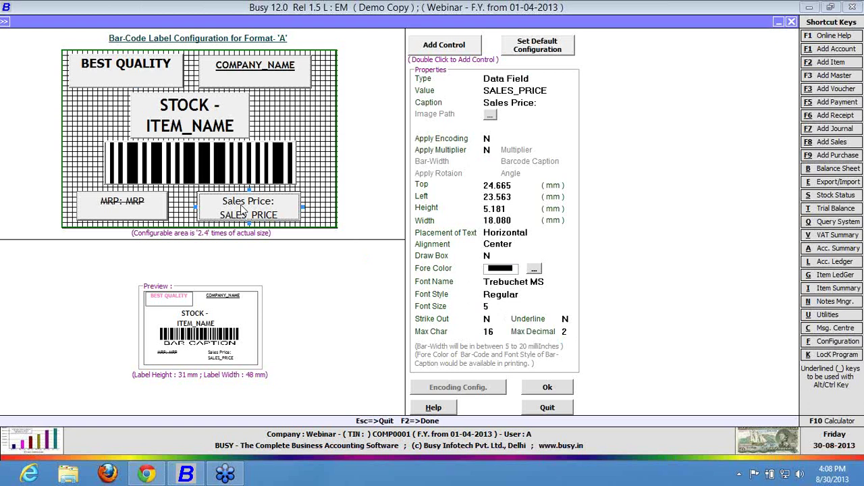
Try 3 maximum decimals for Sales Price, dismiss the 'Invalid Data!' warning, and enter 2.
left_click(568, 331)
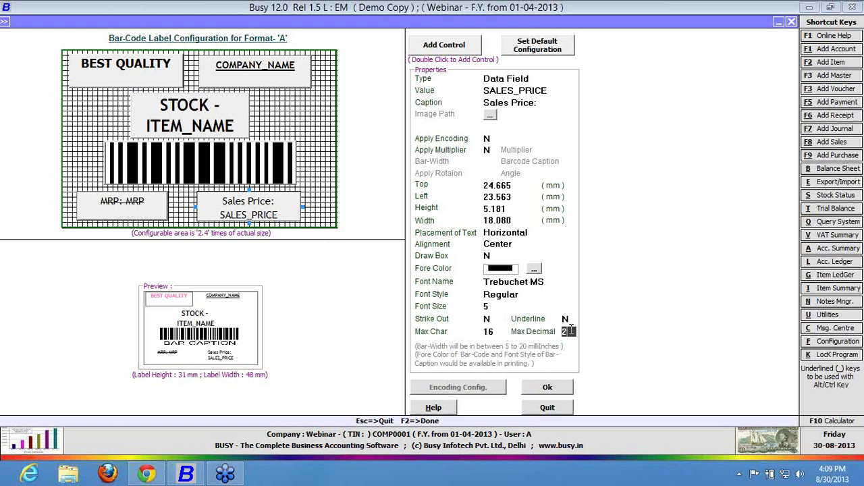
key("BackSpace")
type("3")
key("Return")
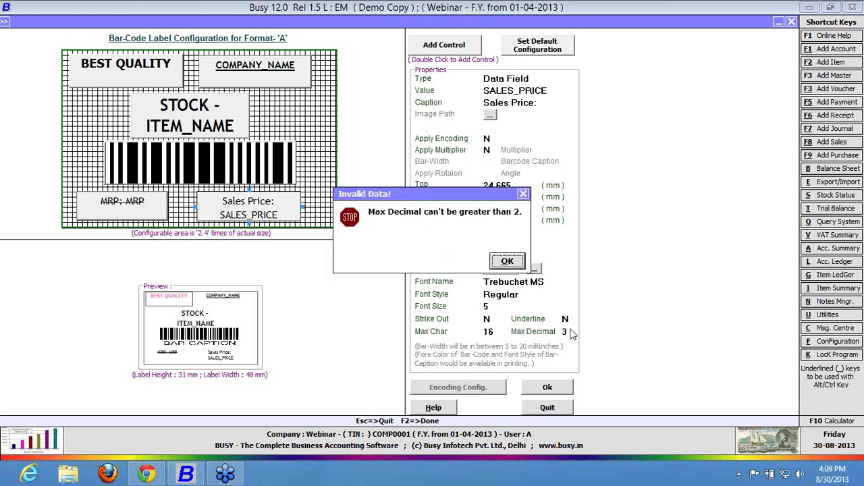
key("Return")
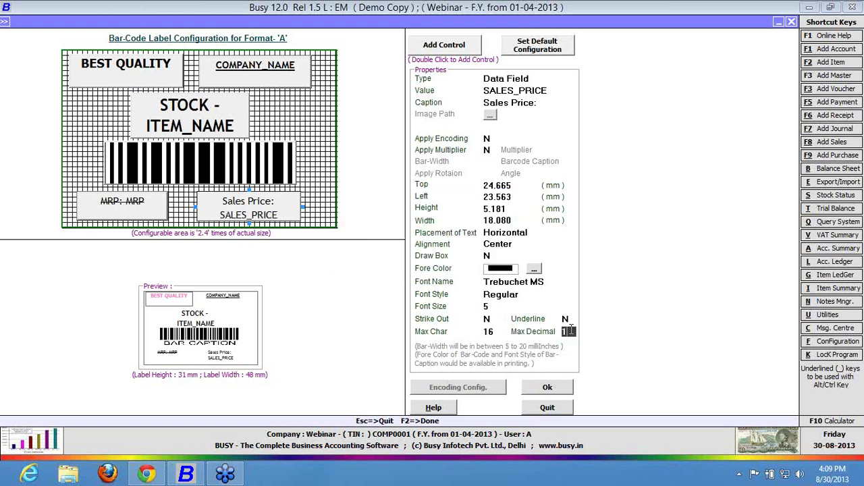
key("BackSpace")
type("2")
Accept and save the Format A label configuration, then close the format list.
left_click(550, 386)
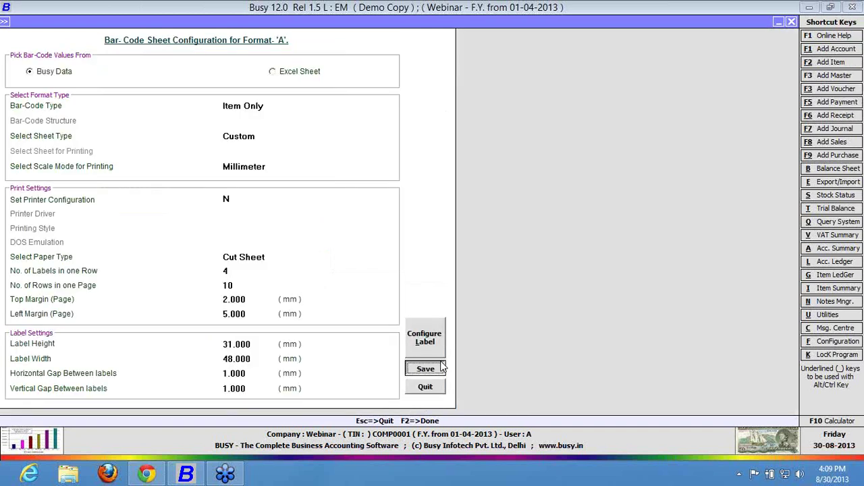
left_click(425, 368)
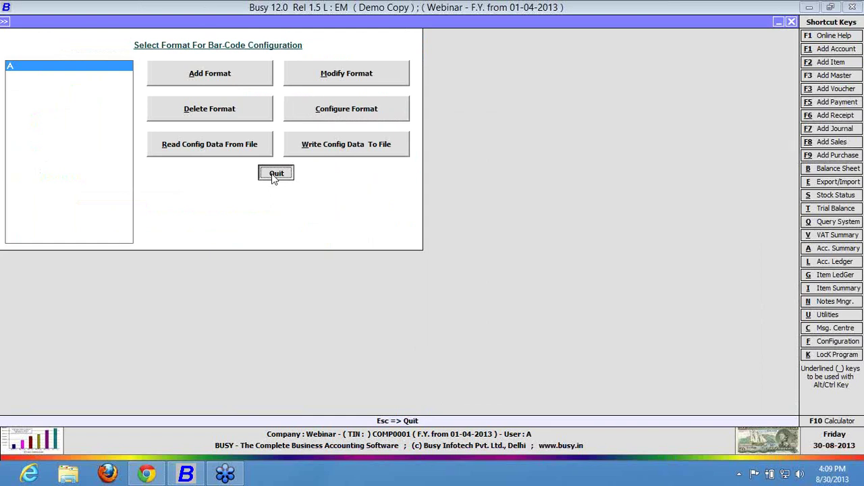
left_click(272, 174)
Open Item A for modification via Administration > Masters > Item > Modify.
key("Left")
key("Left")
key("Left")
key("Left")
key("Left")
key("Left")
key("Left")
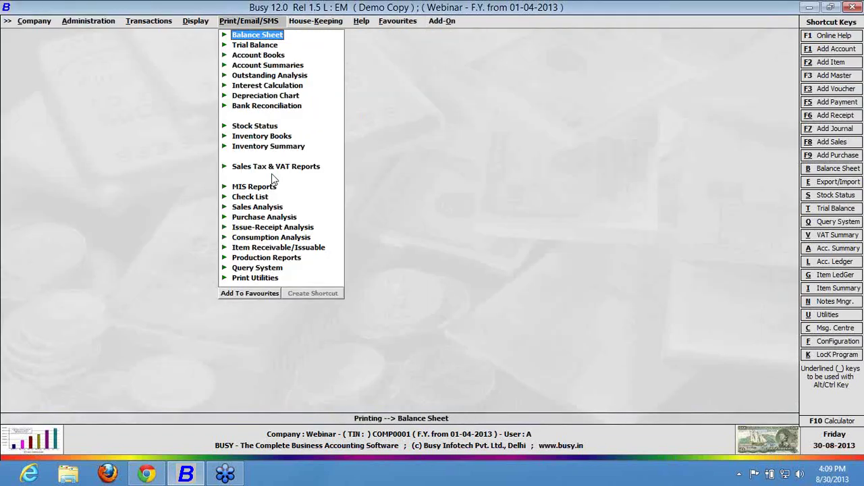
key("Up")
key("Right")
key("Down")
key("Down")
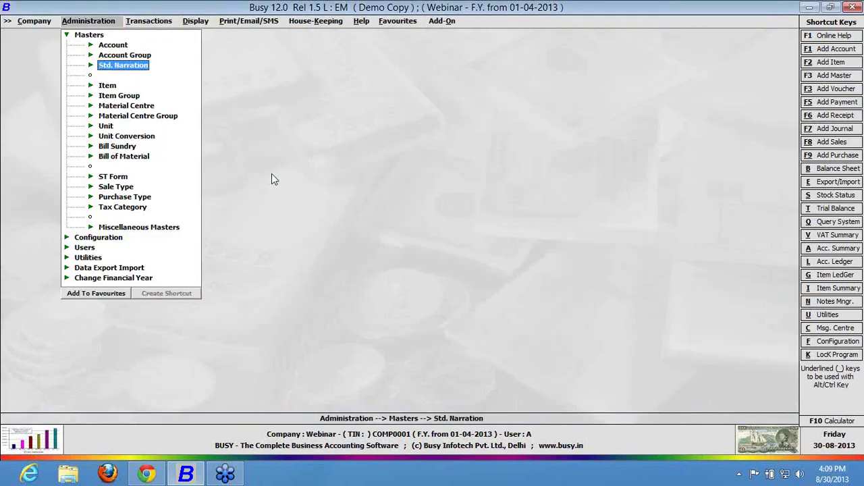
key("Down")
key("Right")
key("Down")
key("Return")
key("Return")
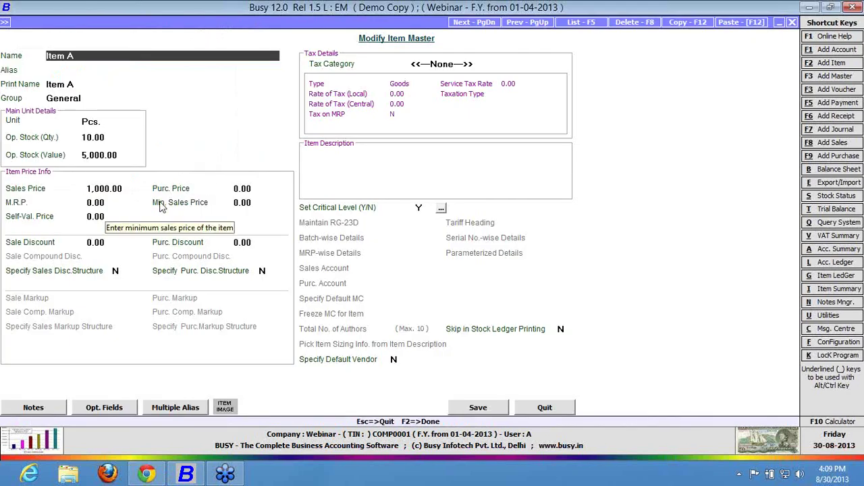
Set Item A's M.R.P. to 1,500.00 and save the item.
left_click(122, 204)
key("BackSpace")
key("BackSpace")
key("BackSpace")
key("BackSpace")
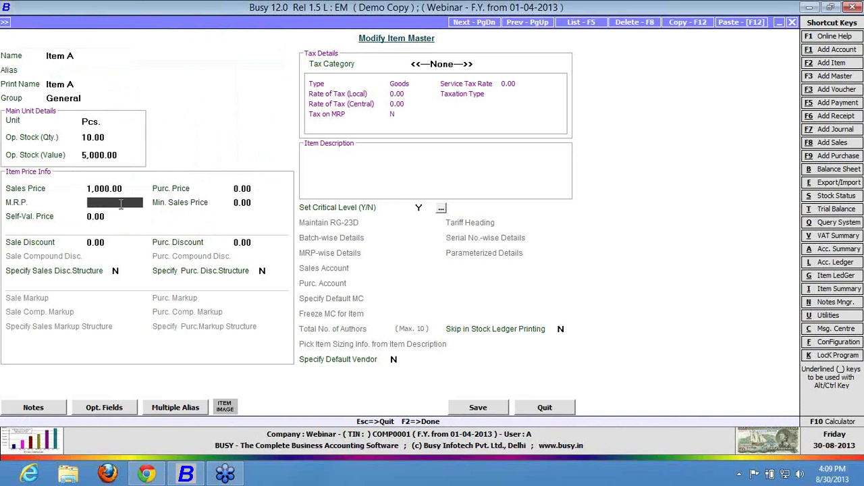
type("1500")
key("Return")
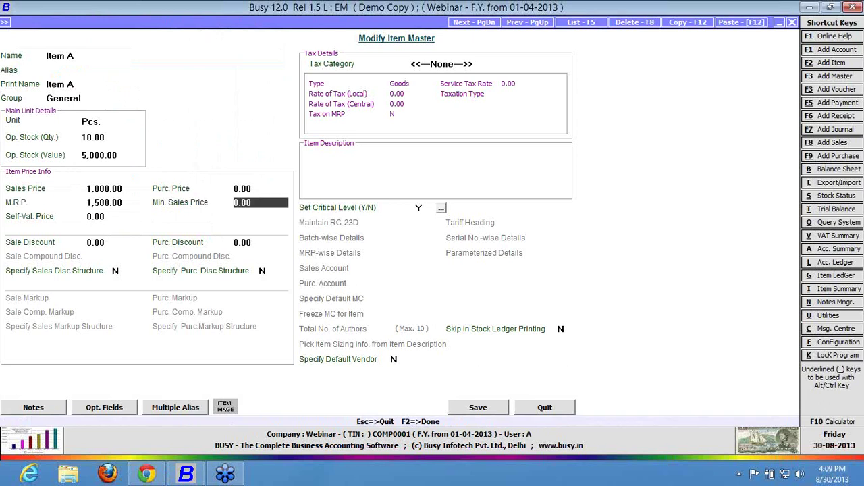
key("F2")
key("Return")
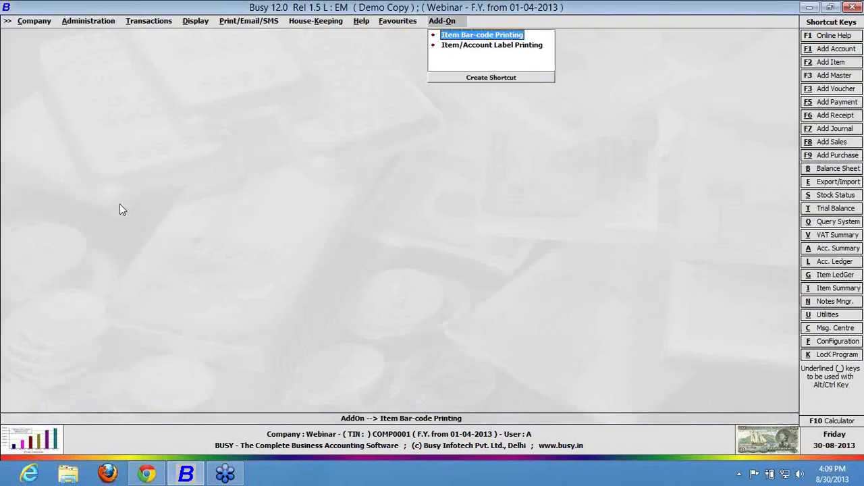
key("Return")
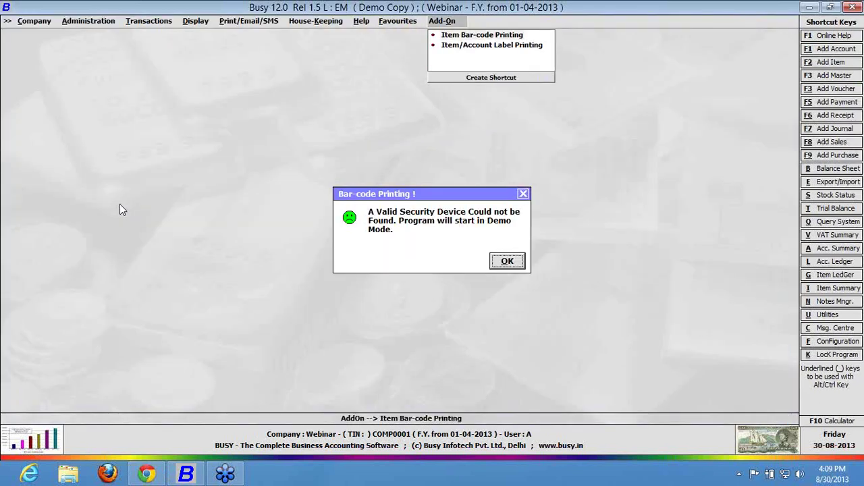
Dismiss the demo-mode notice and open Print Bar-Code from Item Master.
key("Return")
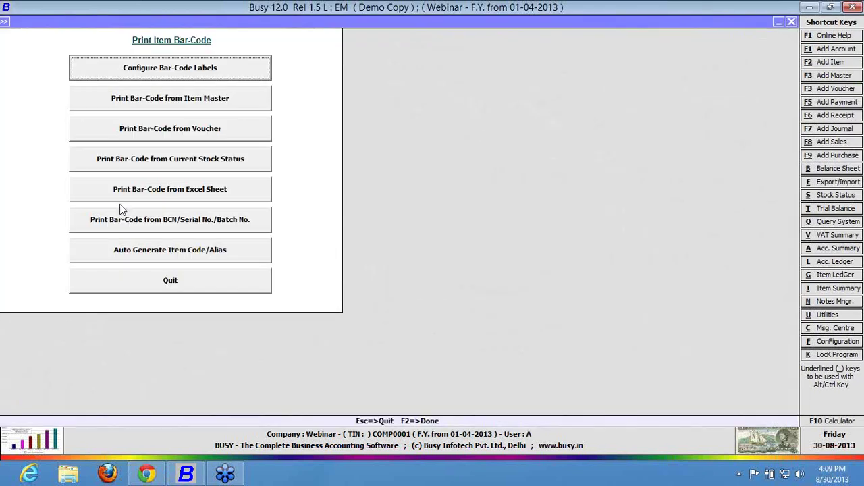
key("Down")
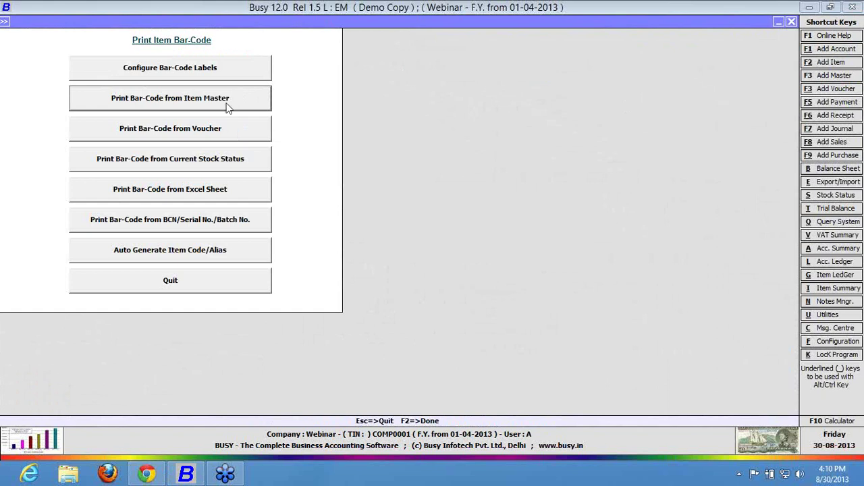
left_click(227, 101)
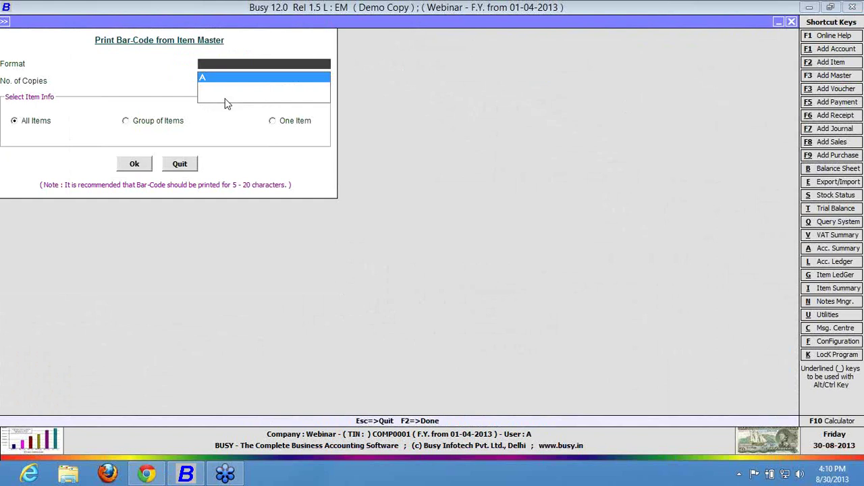
Preview Format A labels for all items at 150% zoom, then close the preview.
key("Return")
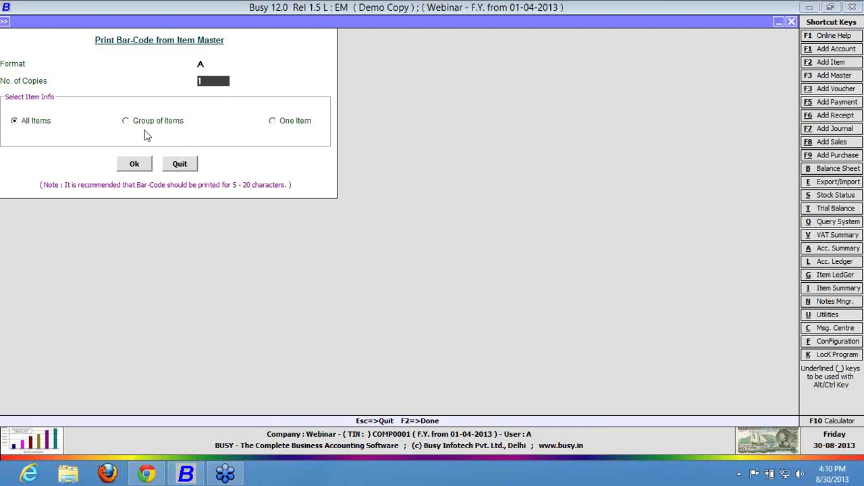
left_click(119, 167)
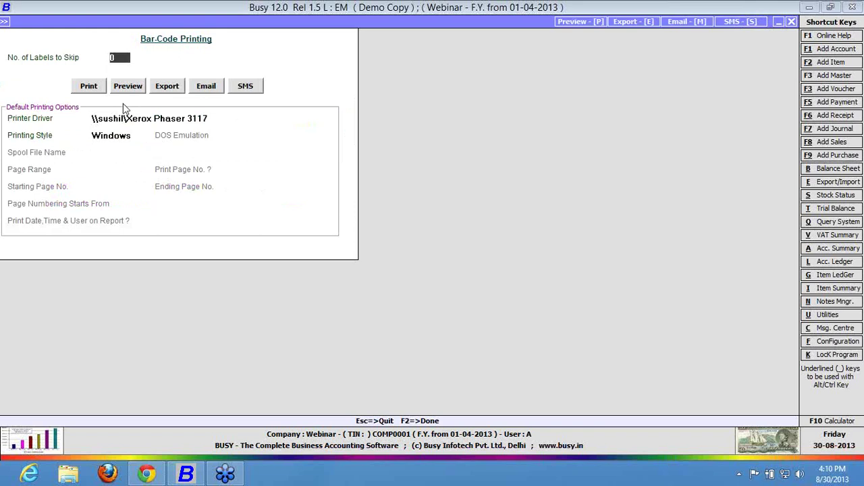
left_click(128, 86)
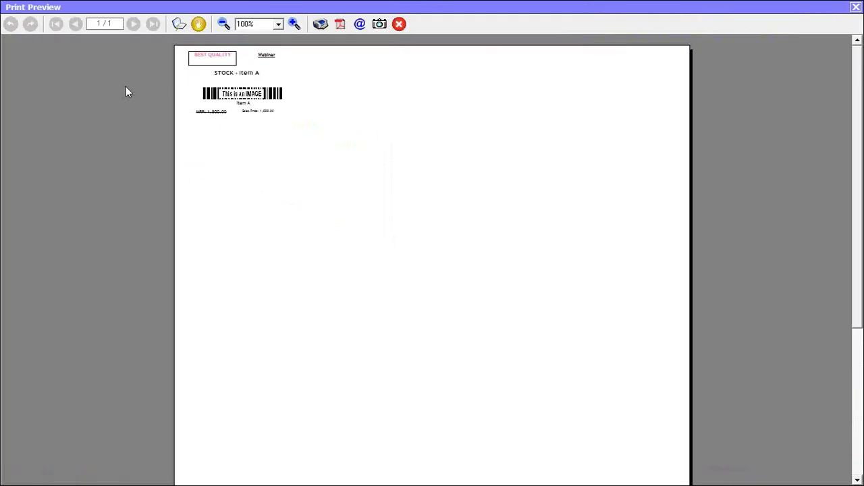
left_click(278, 25)
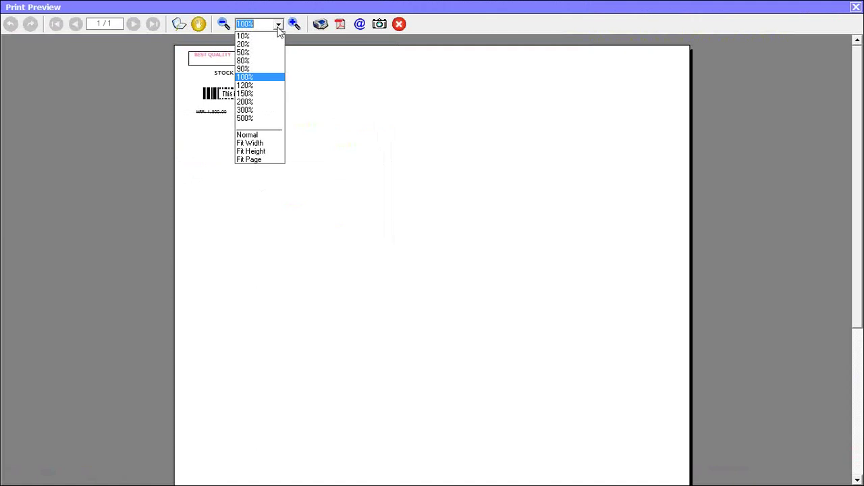
left_click(263, 93)
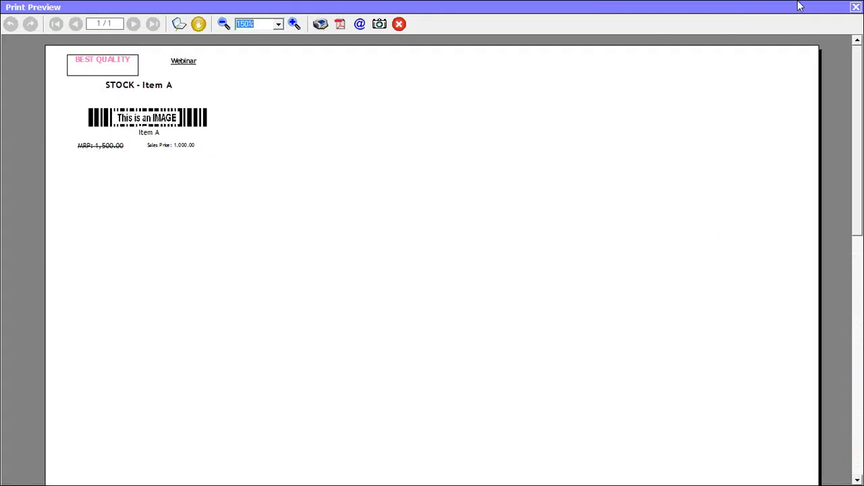
left_click(855, 8)
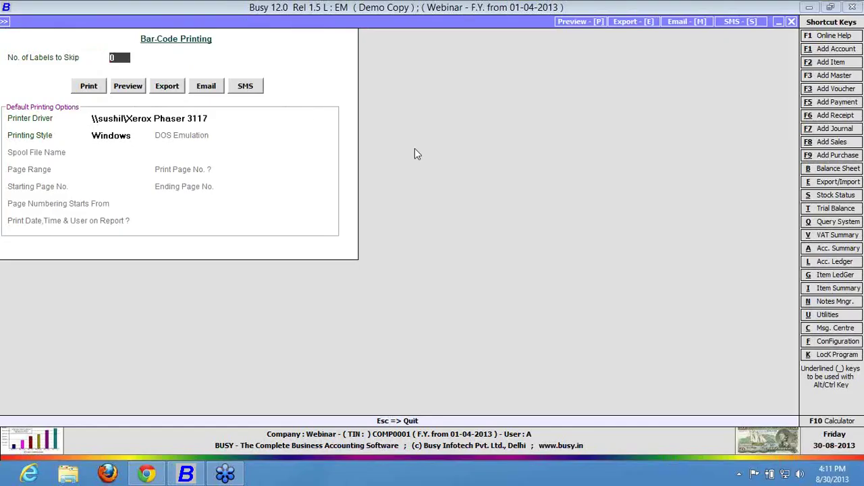
Open the Format A label designer from bar-code label configuration.
key("Escape")
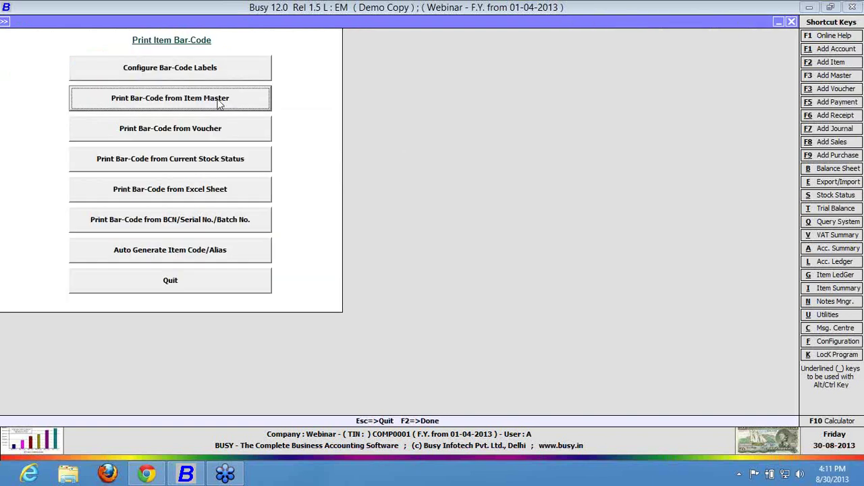
left_click(200, 77)
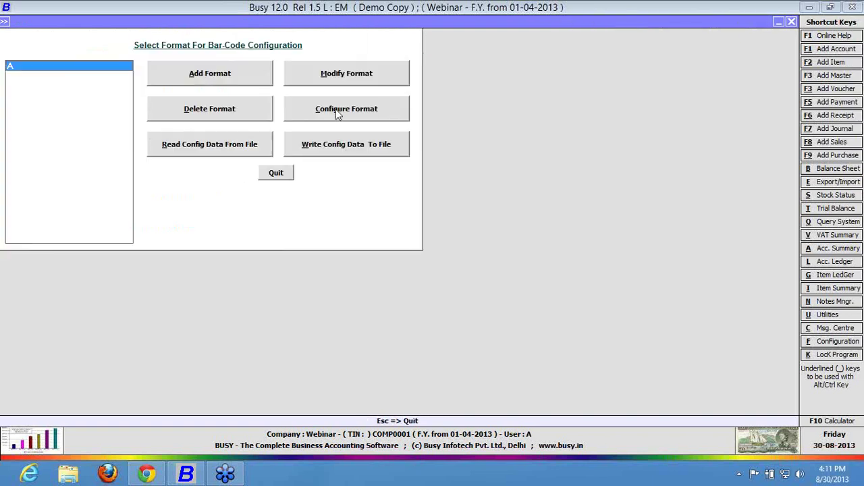
left_click(339, 112)
left_click(414, 327)
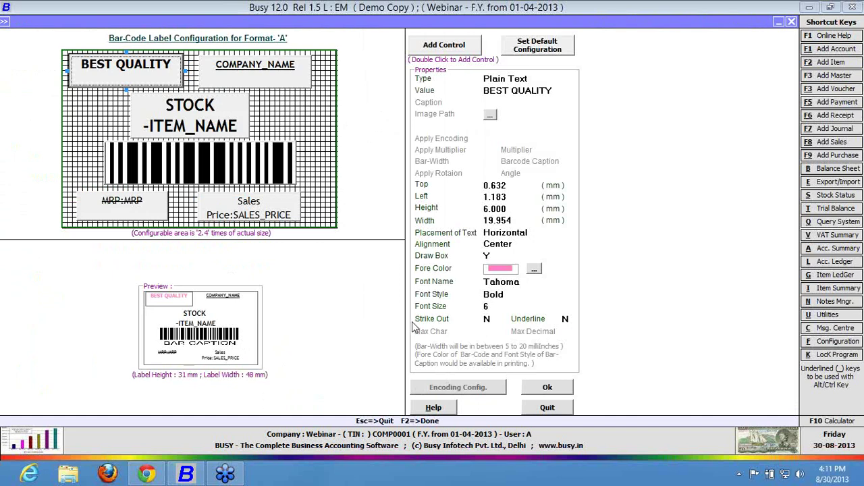
Set Barcode Caption to Y and Apply Rotation to Y on the barcode.
left_click(226, 165)
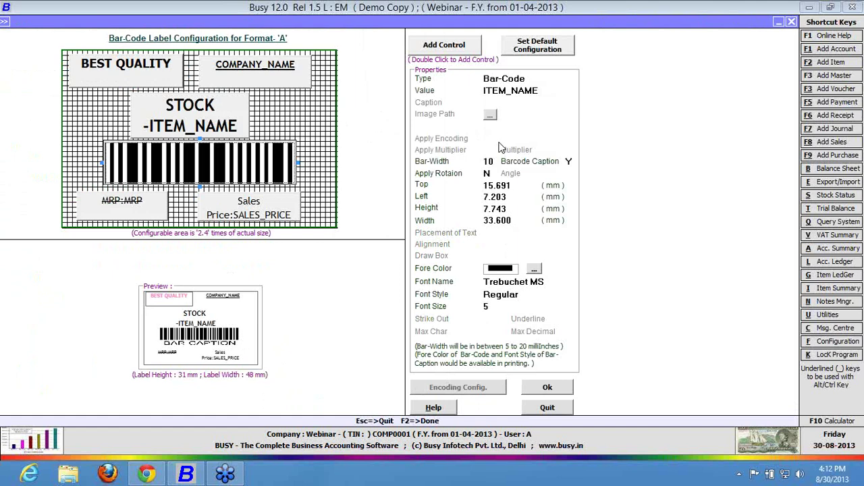
left_click(570, 162)
type("N")
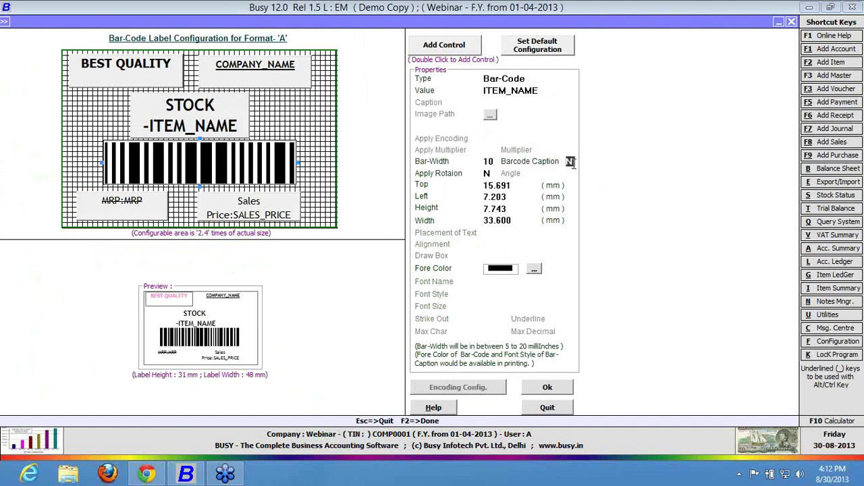
type("Y")
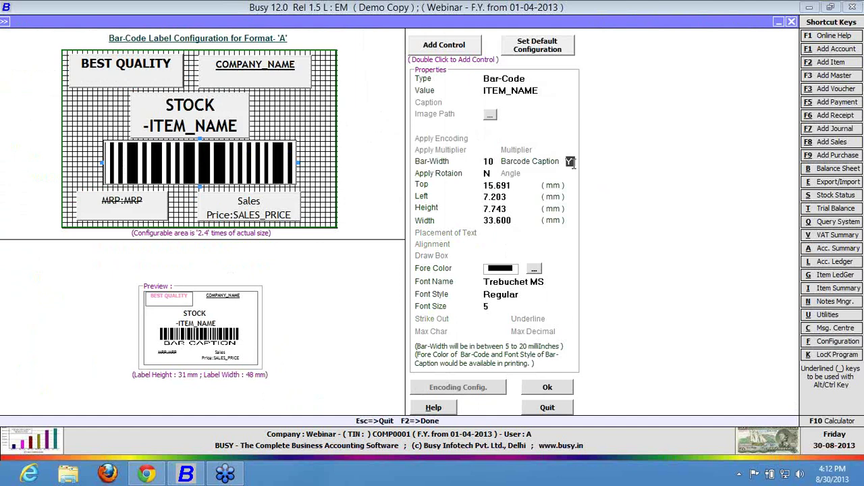
type("N")
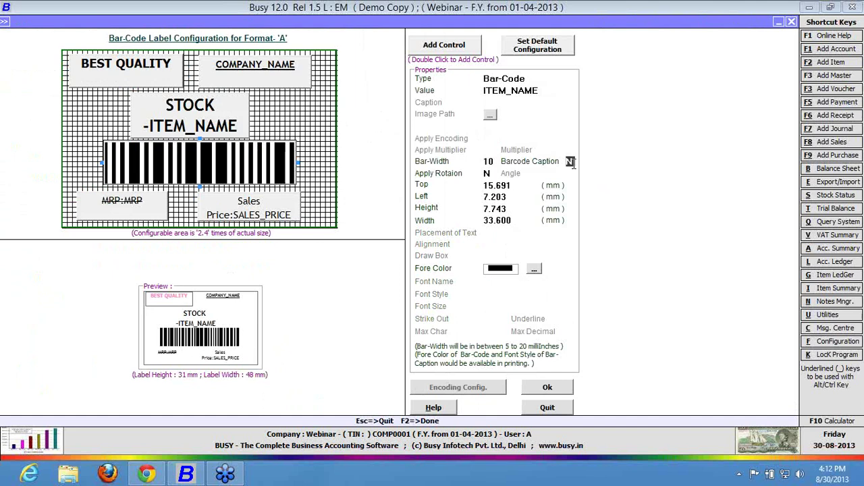
type("Y")
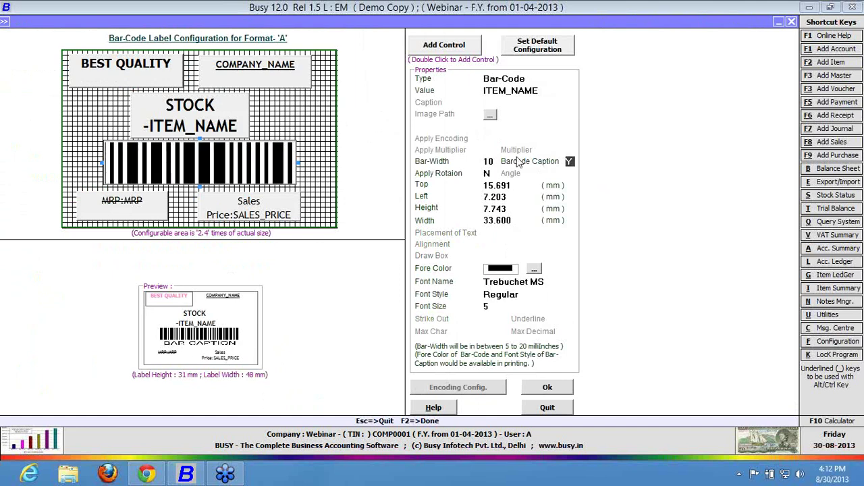
left_click(488, 173)
type("Y")
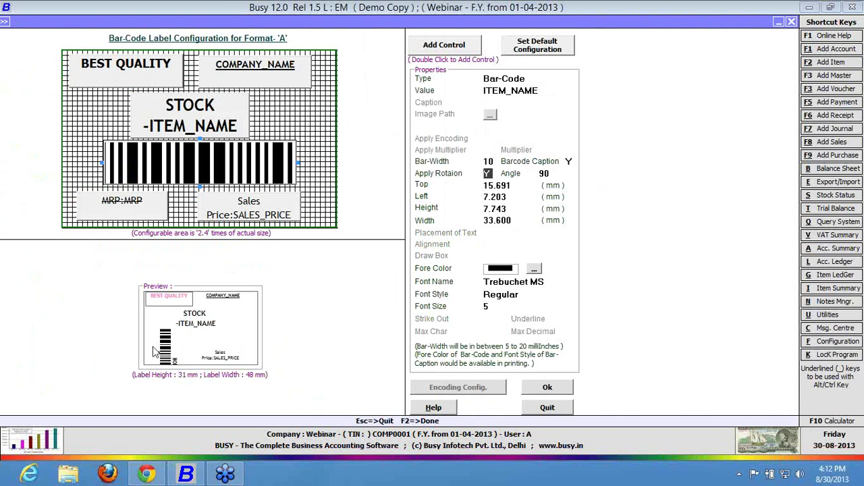
Try barcode rotation angles of 180 and then 270 degrees.
left_click(211, 164)
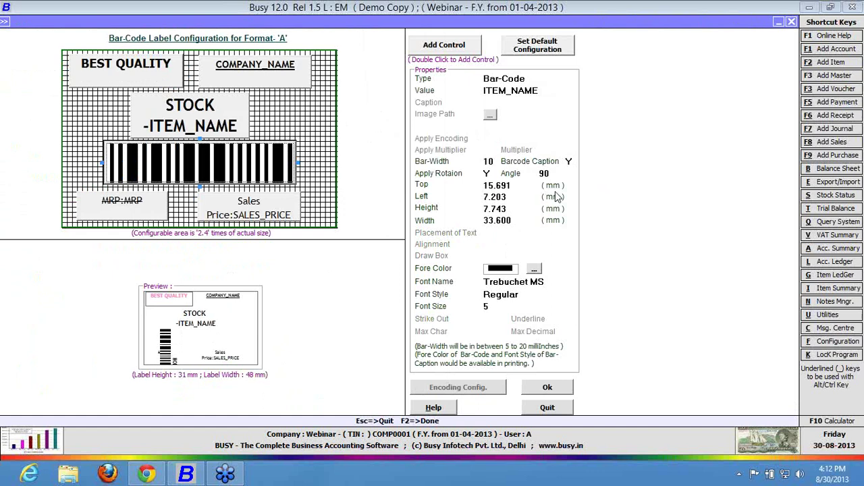
left_click(487, 174)
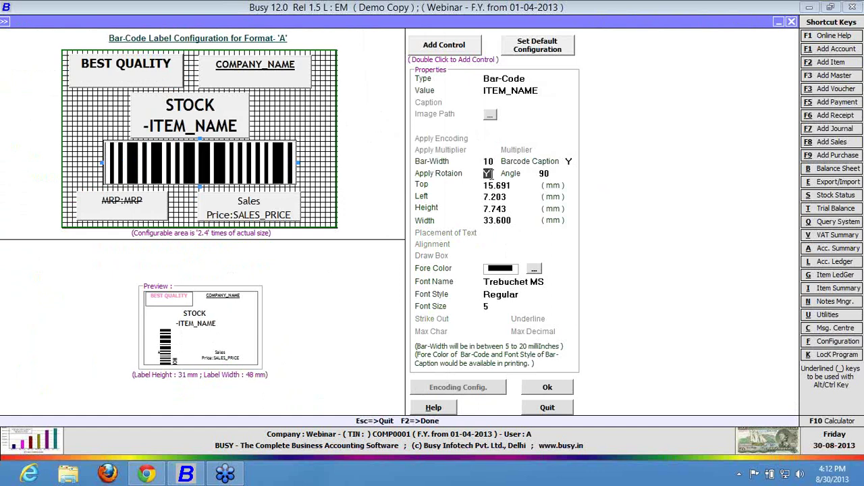
type("N")
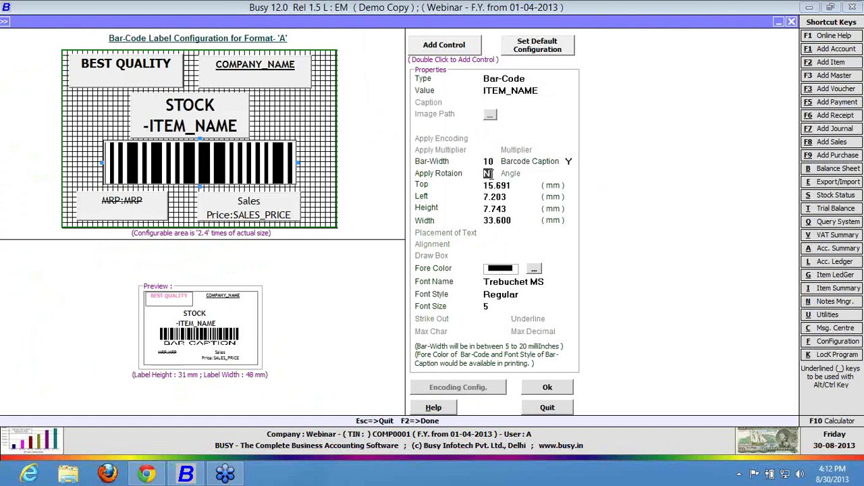
type("Y")
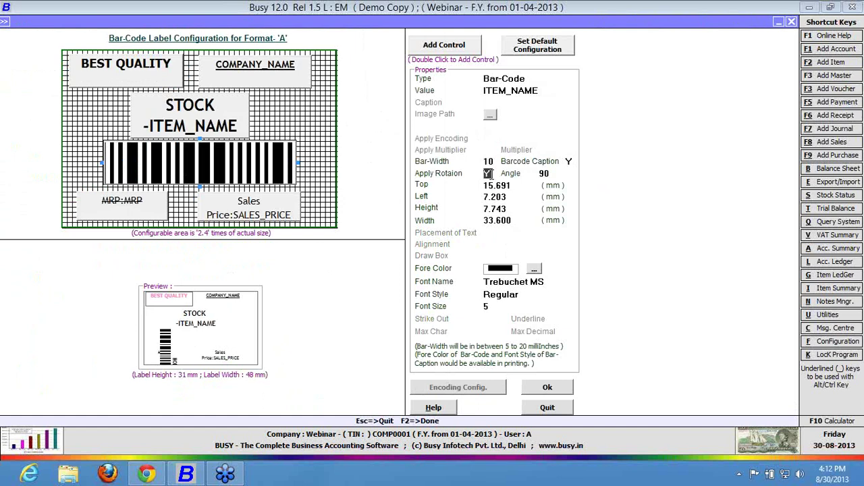
key("Return")
key("Down")
key("Return")
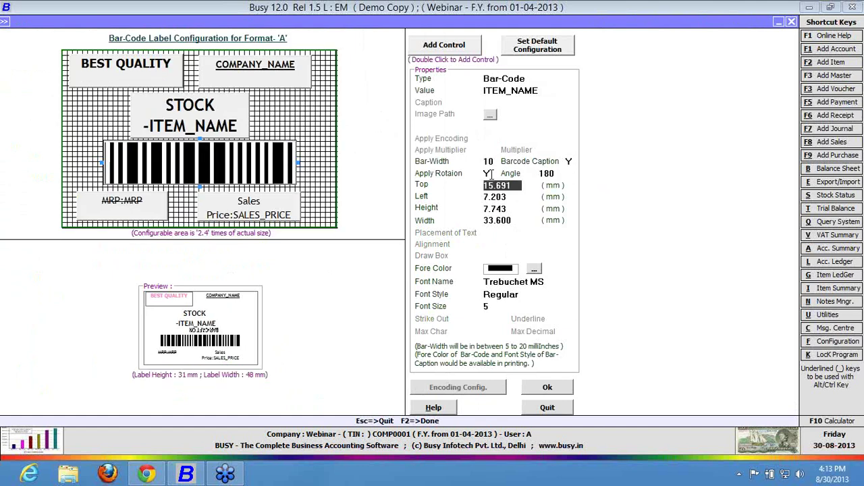
left_click(562, 171)
key("Down")
key("Return")
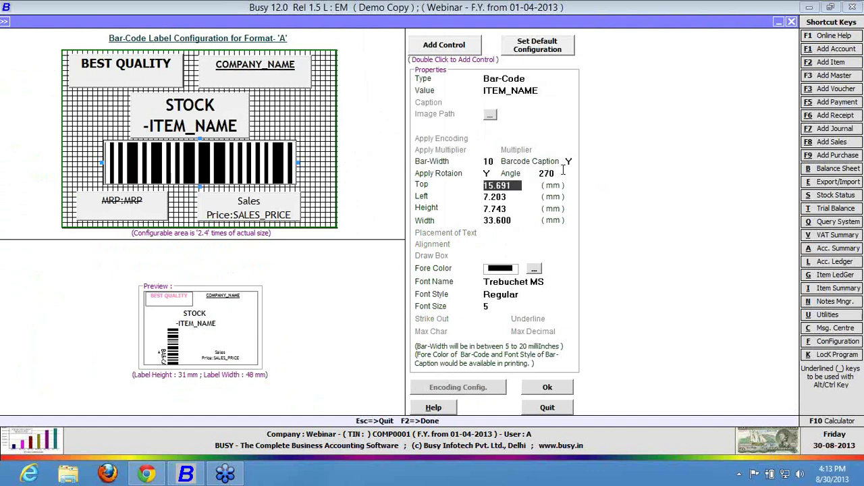
left_click(562, 170)
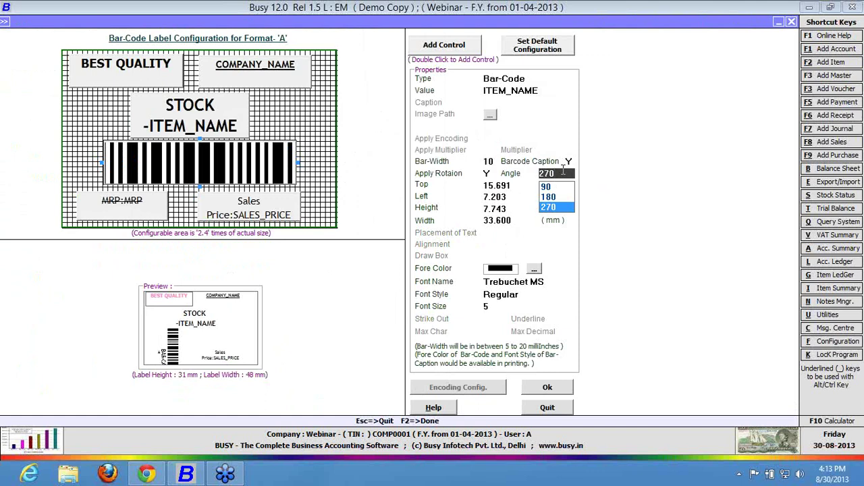
key("Return")
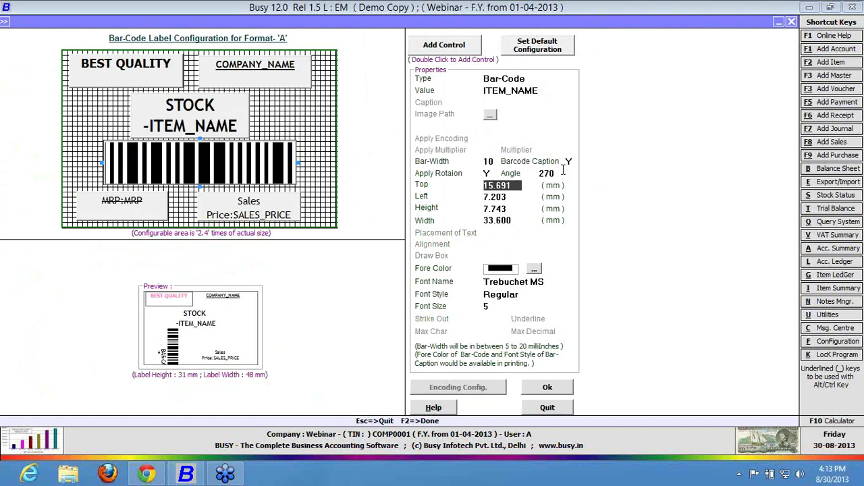
Turn barcode rotation off, set caption font size 2, and toggle the caption off.
key("Up")
key("n")
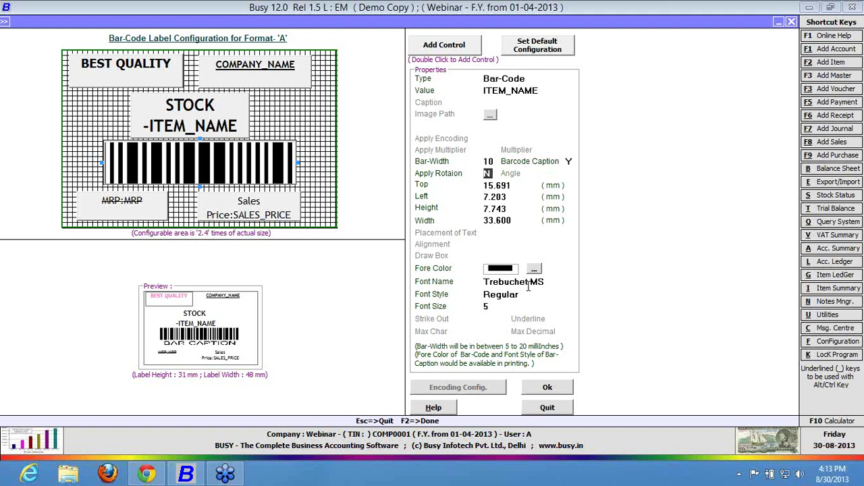
left_click(491, 306)
type("2")
left_click(569, 161)
type("N")
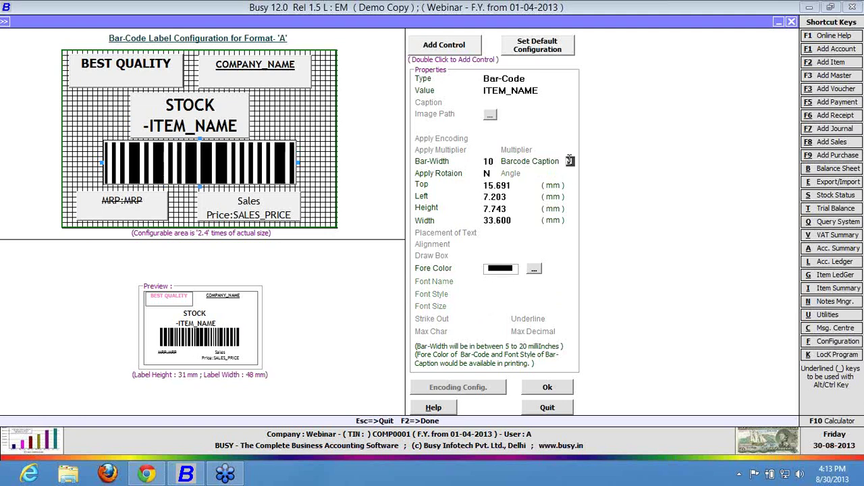
type("Y")
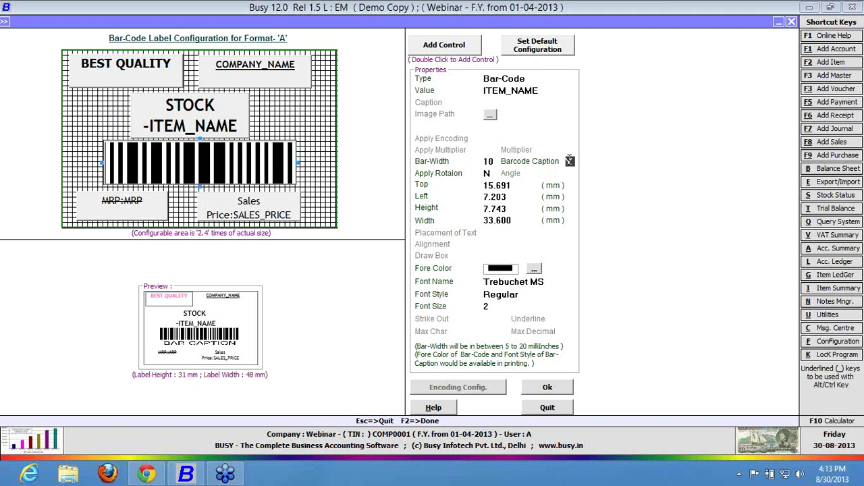
type("N")
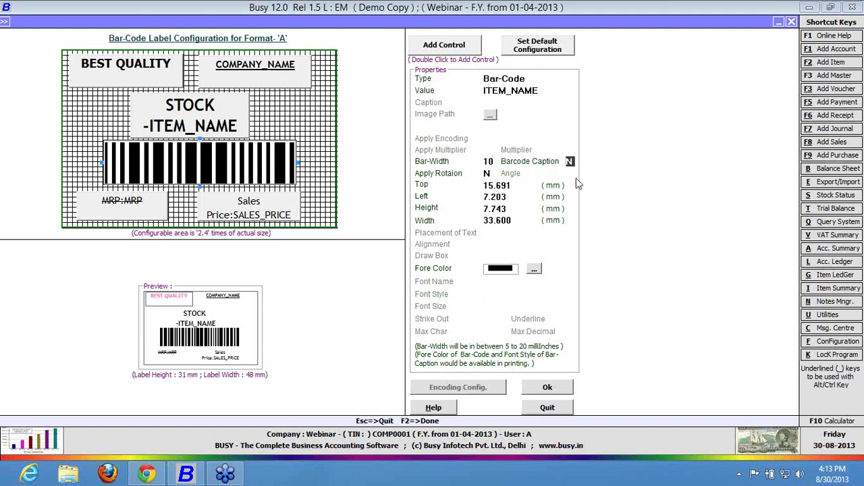
type("Y")
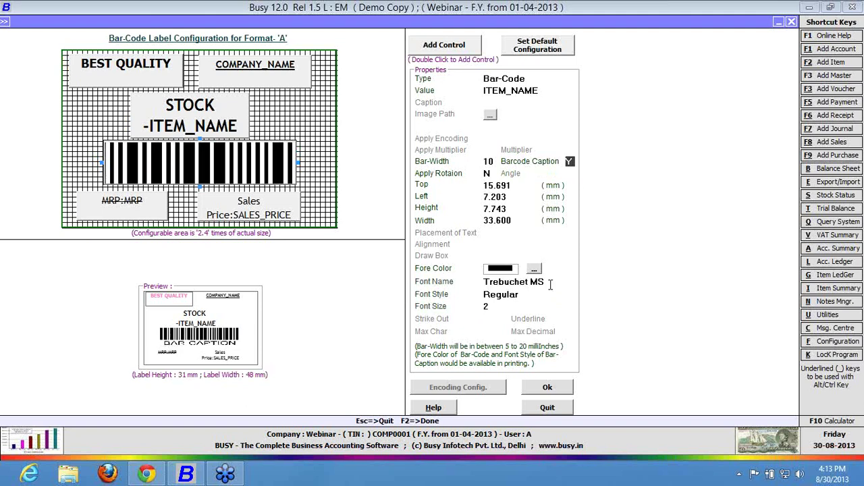
Turn the barcode caption back on in Trebuchet MS Regular size 2 and reopen the label layout.
left_click(549, 282)
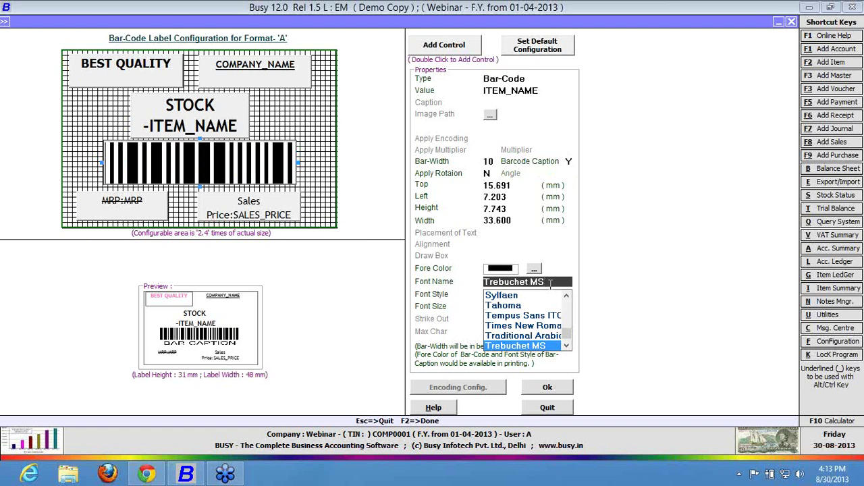
key("Return")
key("Return")
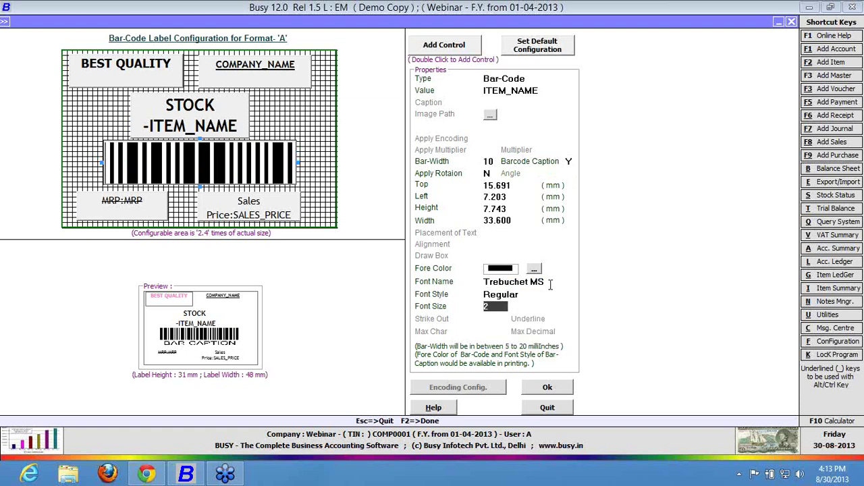
left_click(547, 409)
left_click(426, 338)
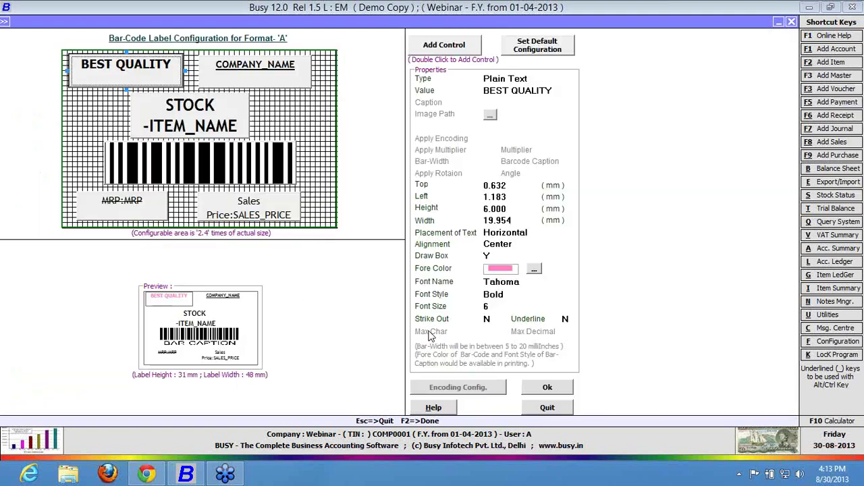
left_click(232, 123)
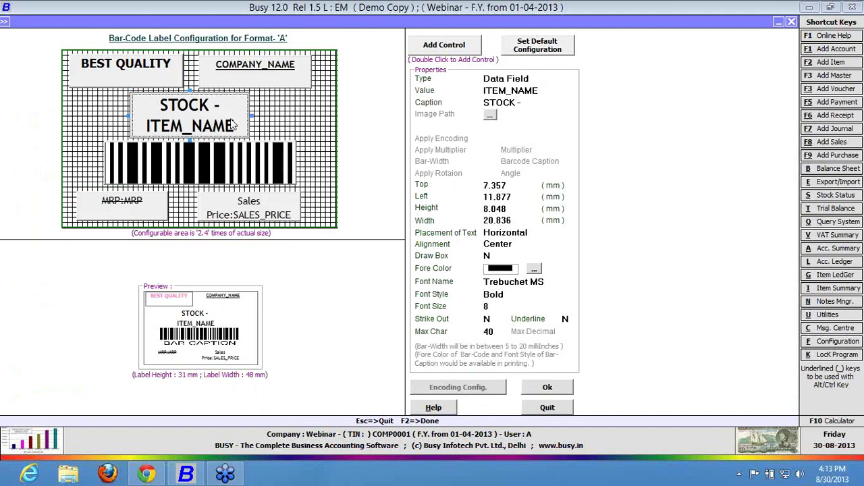
left_click(276, 200)
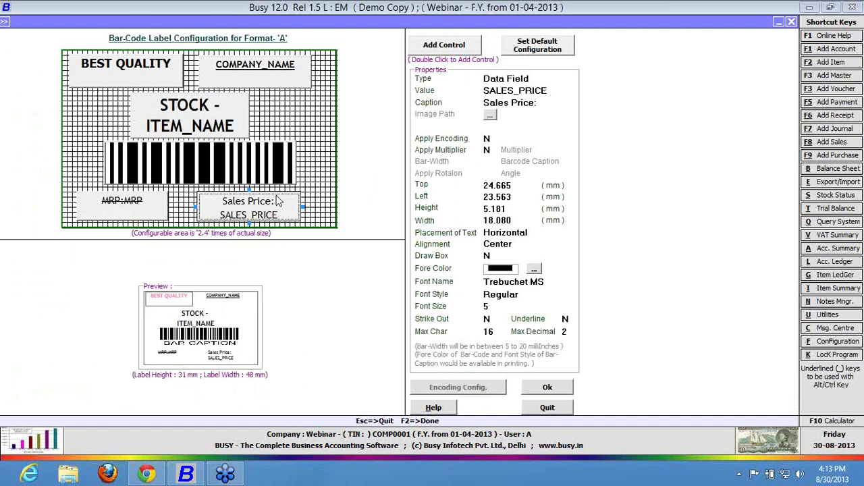
Enable Apply Multiplier on the Sales Price field with a multiplier of 2.
left_click(486, 150)
type("Y")
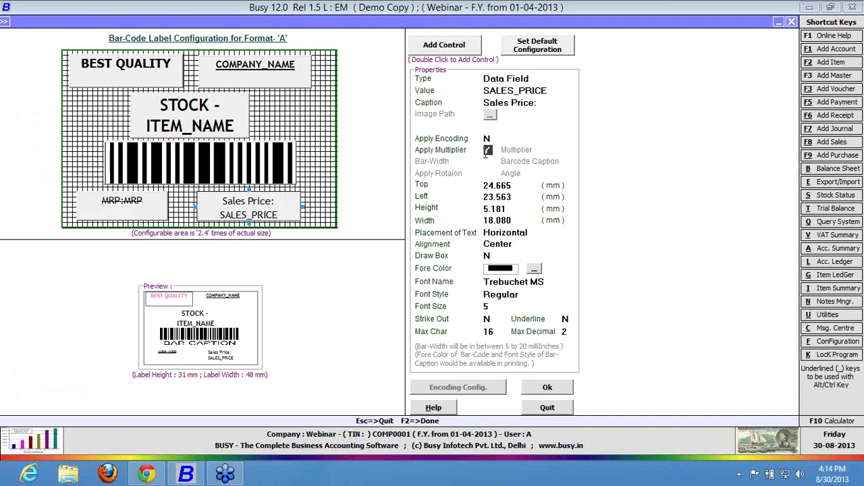
key("Return")
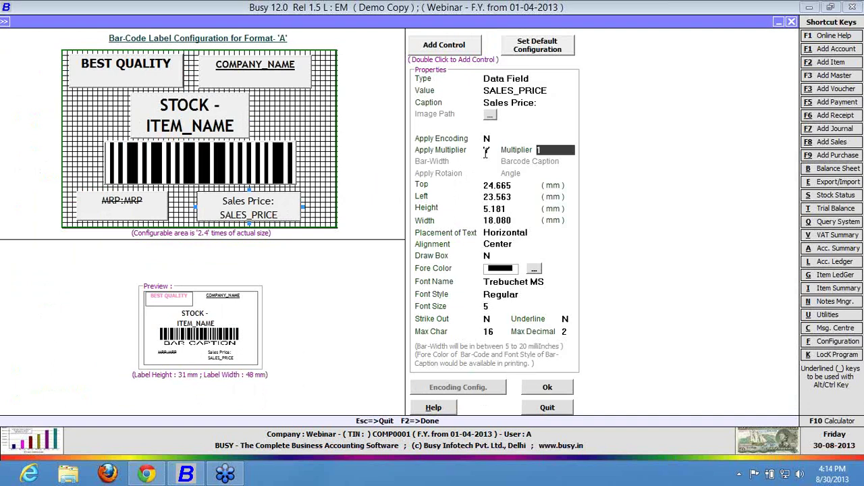
type("2")
key("Return")
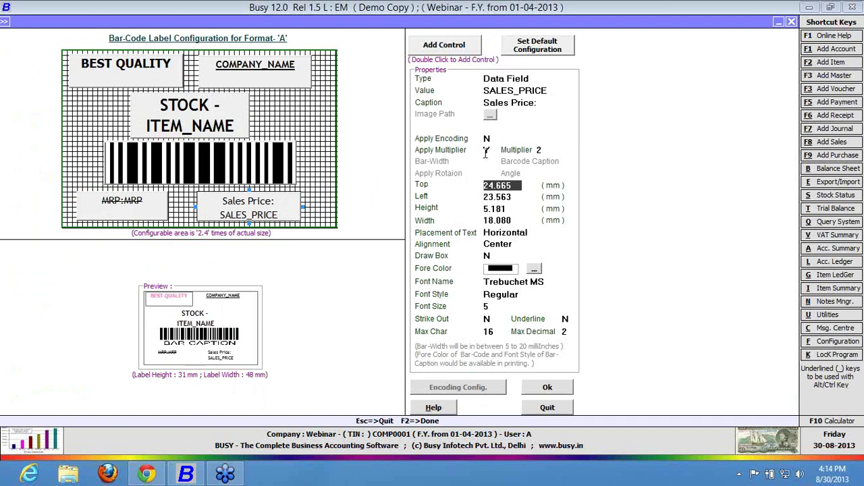
Delete the MRP:MRP field and move Sales Price to the label's bottom left.
left_click(148, 214)
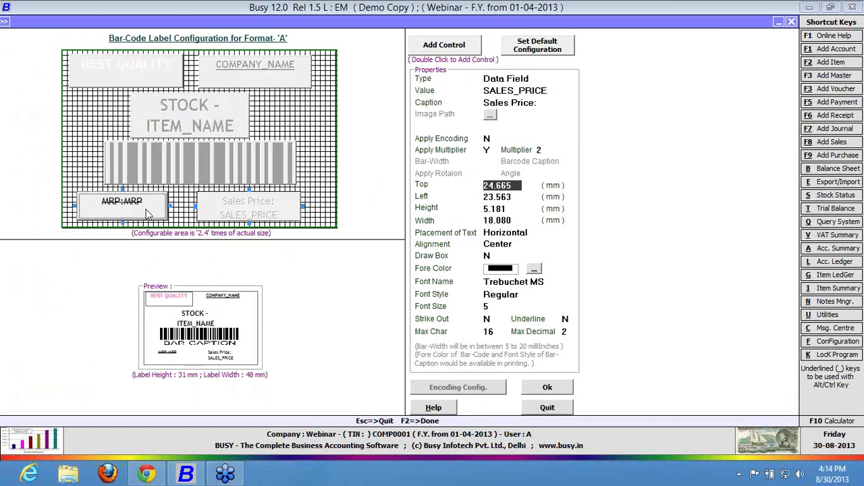
key("Delete")
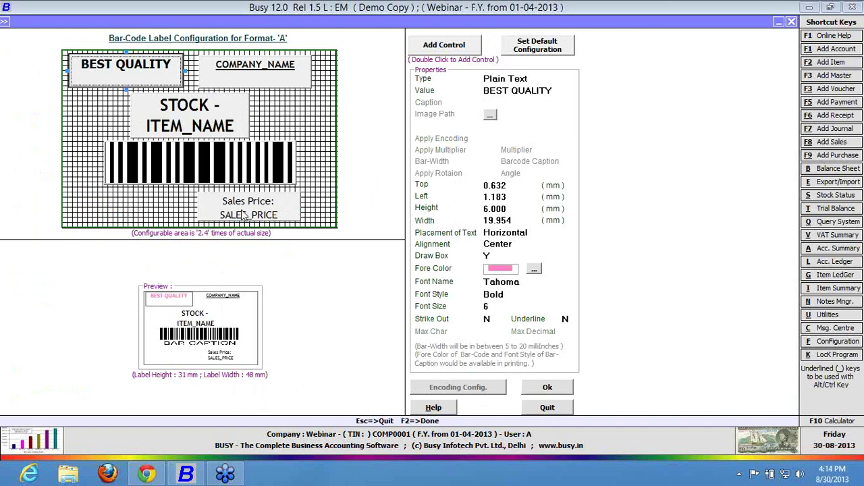
left_click_drag(245, 215, 174, 213)
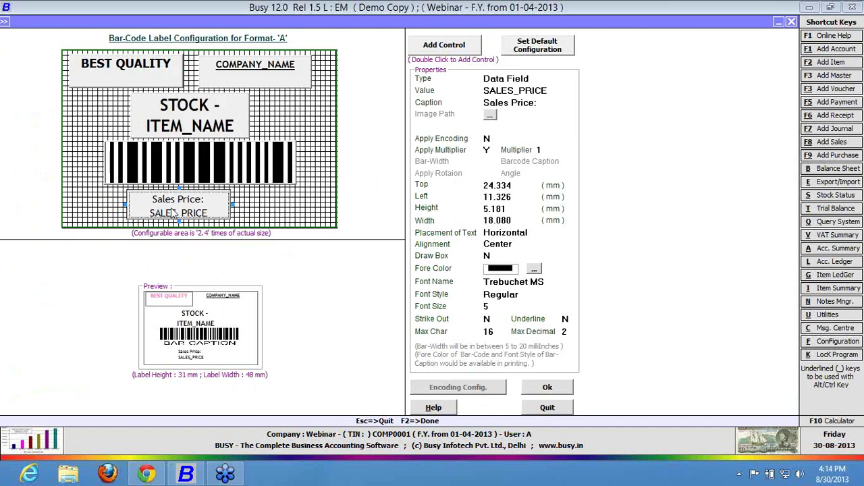
Re-confirm the multiplier of 2 and accept the finished label layout.
left_click(487, 150)
left_click(487, 150)
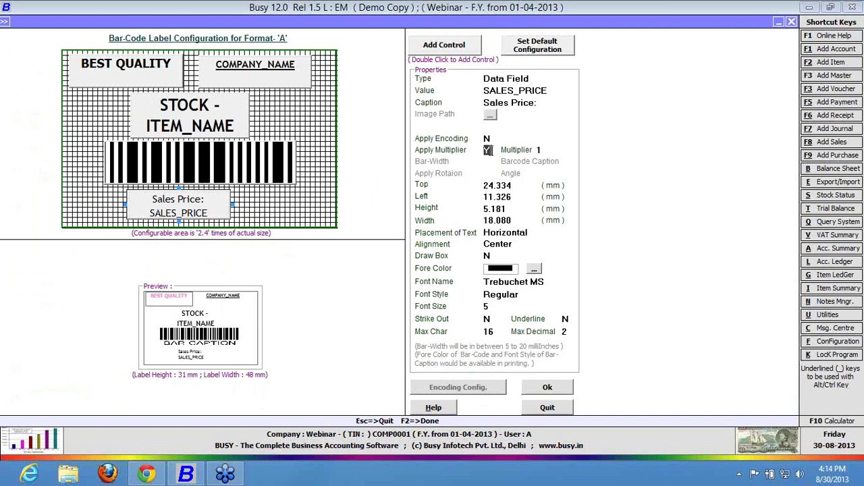
key("Return")
type("2")
key("Return")
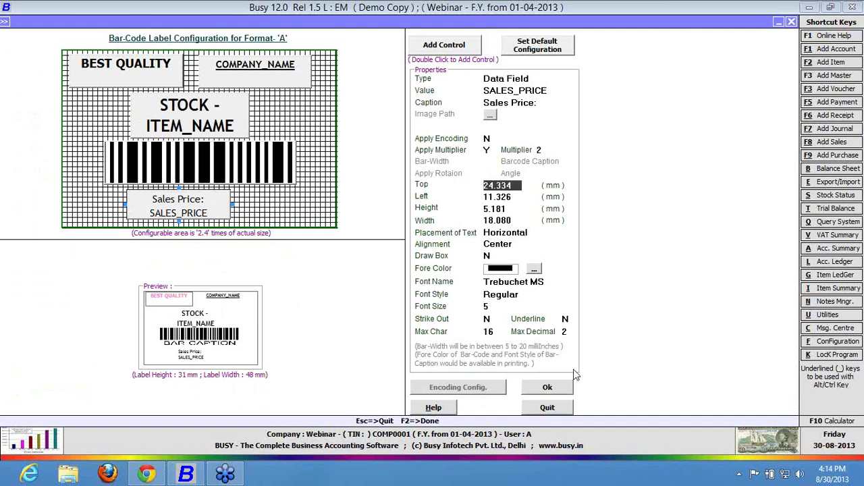
left_click(569, 387)
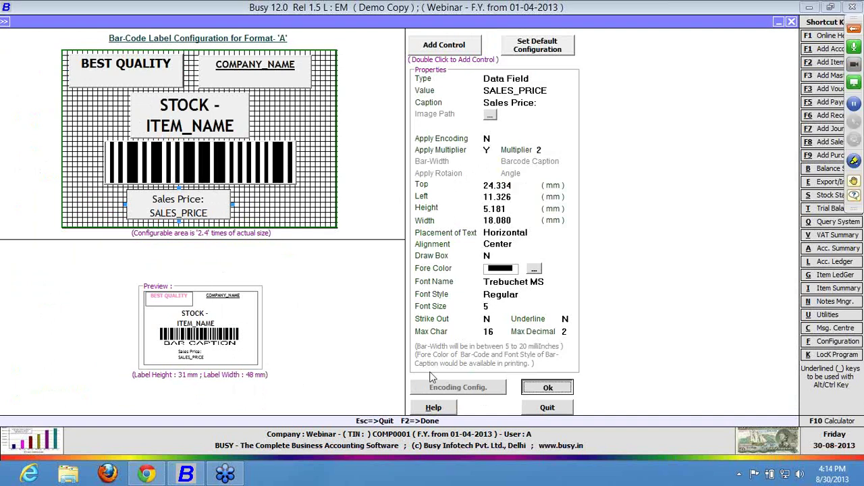
Close the label configuration screens and open Print Bar-Code from Item Master.
key("Return")
key("Escape")
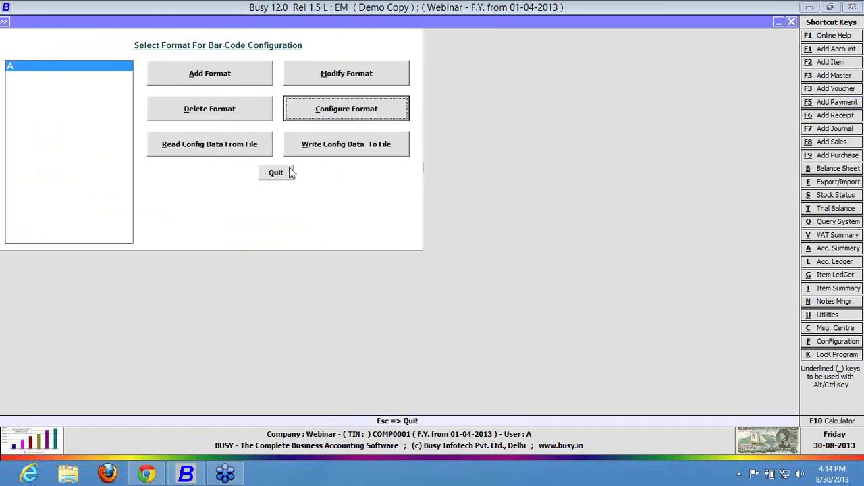
key("Escape")
left_click(223, 93)
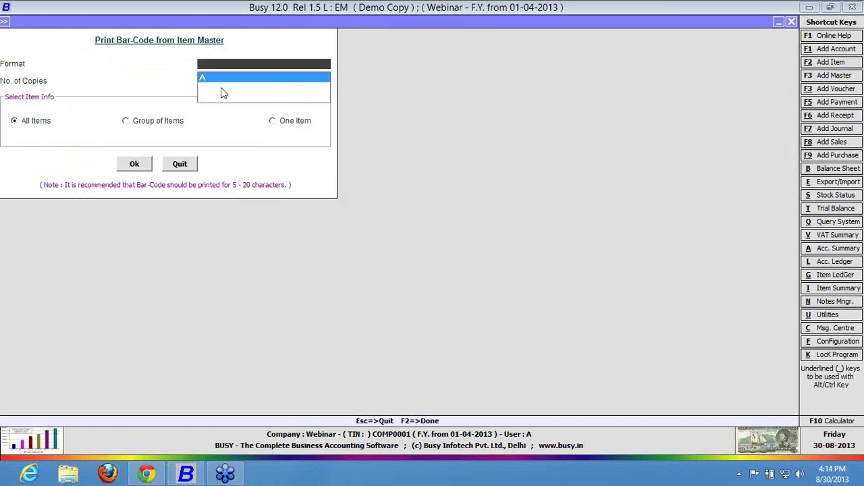
Preview Format A labels for all items at 150% zoom, then close the preview.
key("F2")
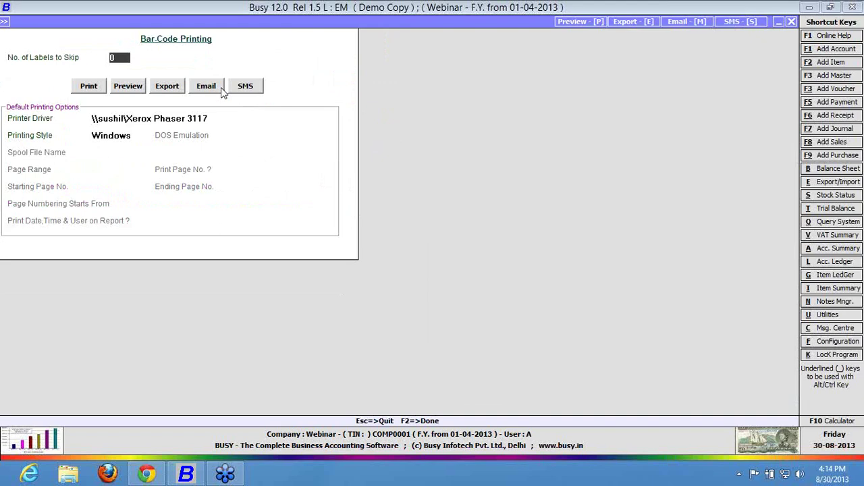
key("alt+p")
left_click(278, 24)
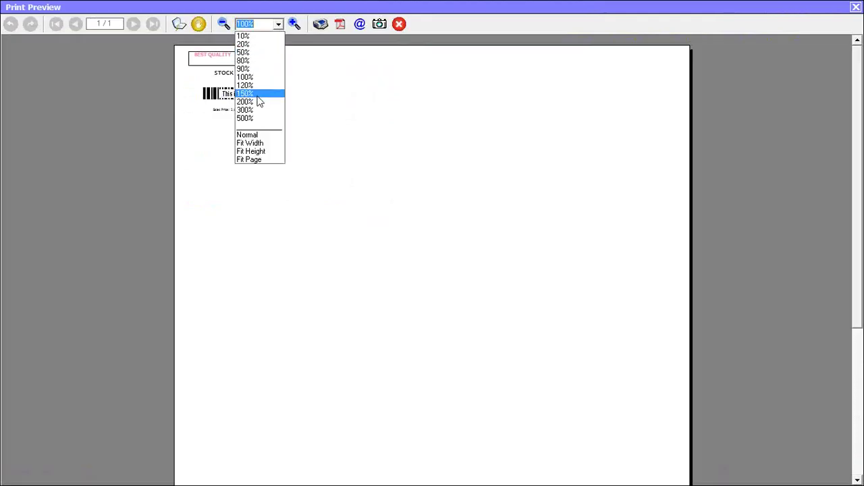
left_click(258, 94)
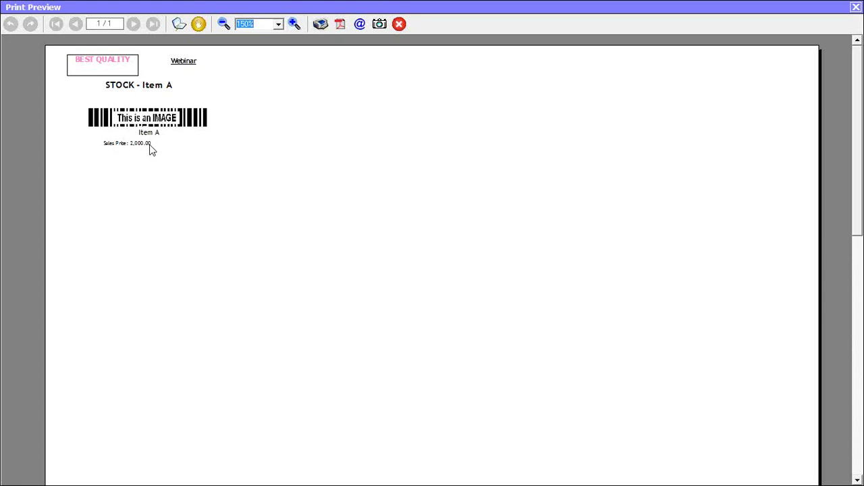
left_click(855, 8)
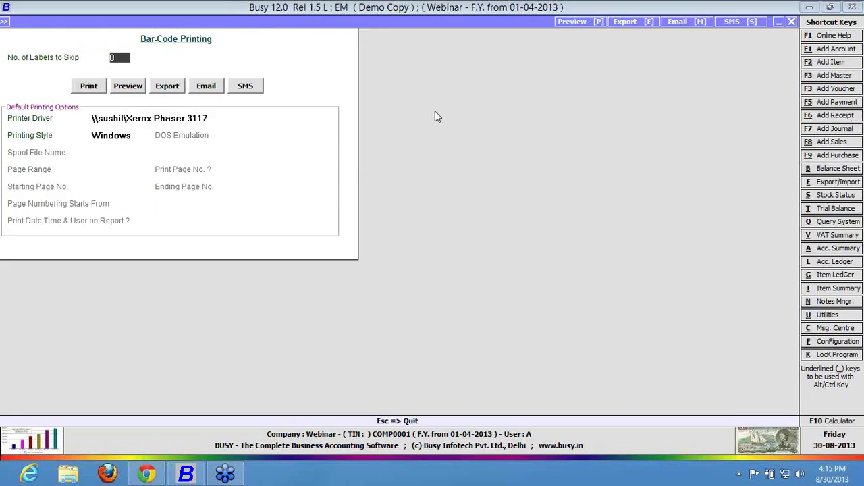
Leave bar-code printing and open the Format A label layout in Configure Bar-Code Labels.
key("Escape")
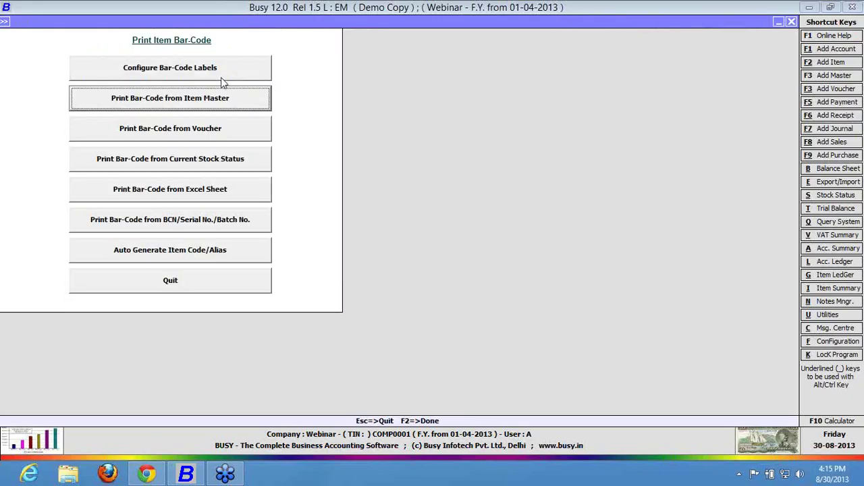
left_click(223, 63)
left_click(309, 107)
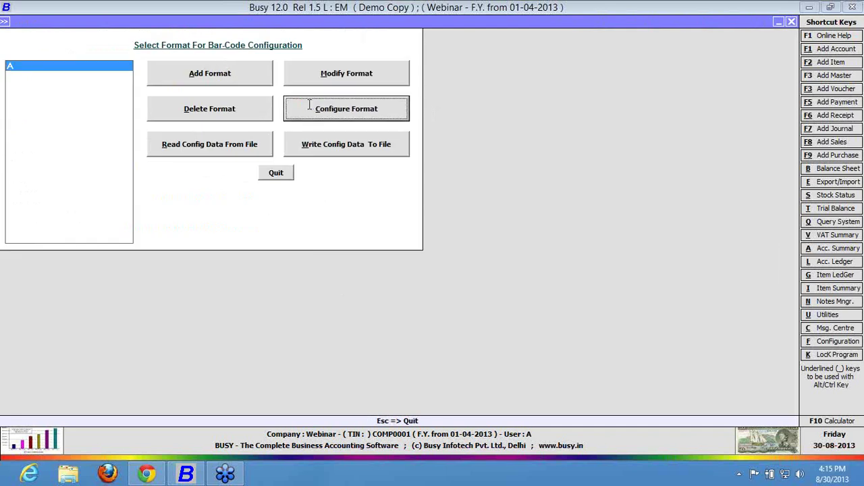
left_click(425, 336)
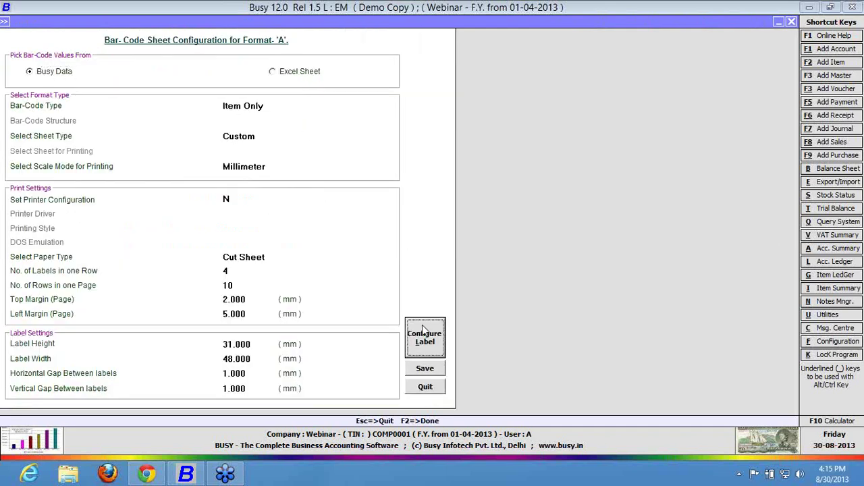
For SALES_PRICE, set Apply Multiplier to N and Apply Encoding to Y.
key("n")
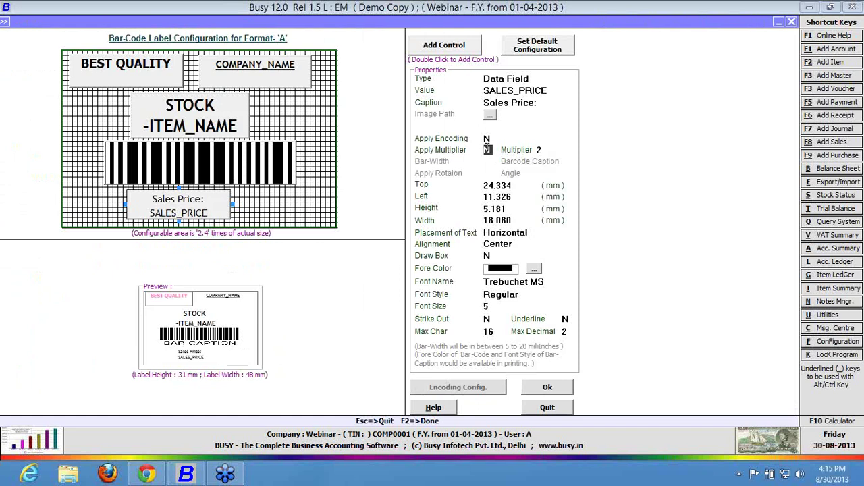
left_click(489, 139)
key("y")
key("Return")
In Encoding Config., assign codes A–E to digits 0–4.
left_click(458, 391)
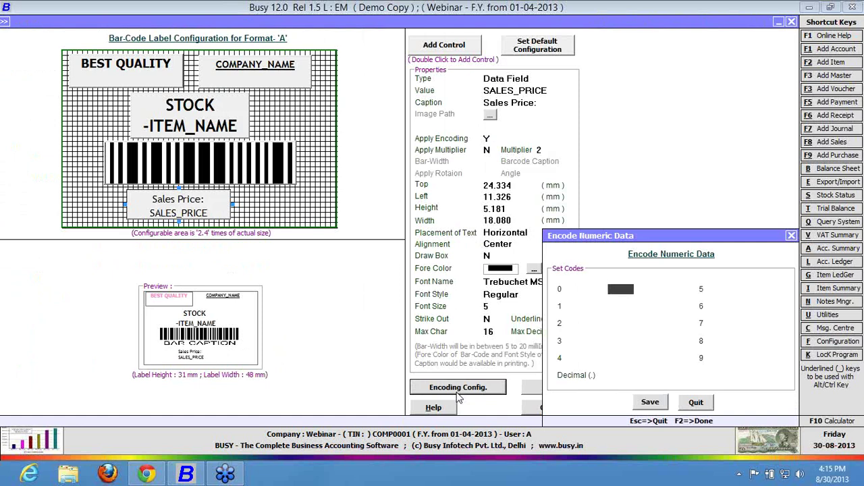
type("A")
key("Return")
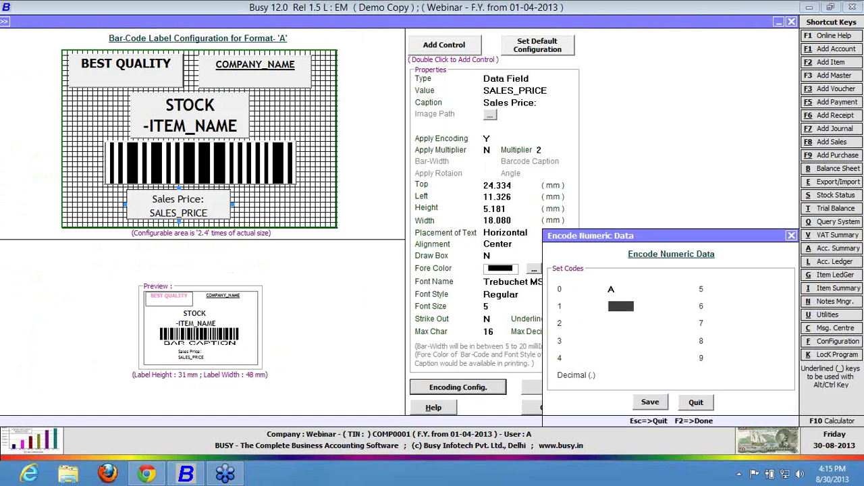
key("Return")
type("C")
key("Return")
type("D")
key("Return")
type("E")
key("Return")
Assign codes F–J to digits 5–9 and K to the decimal point, then save.
type("F")
key("Return")
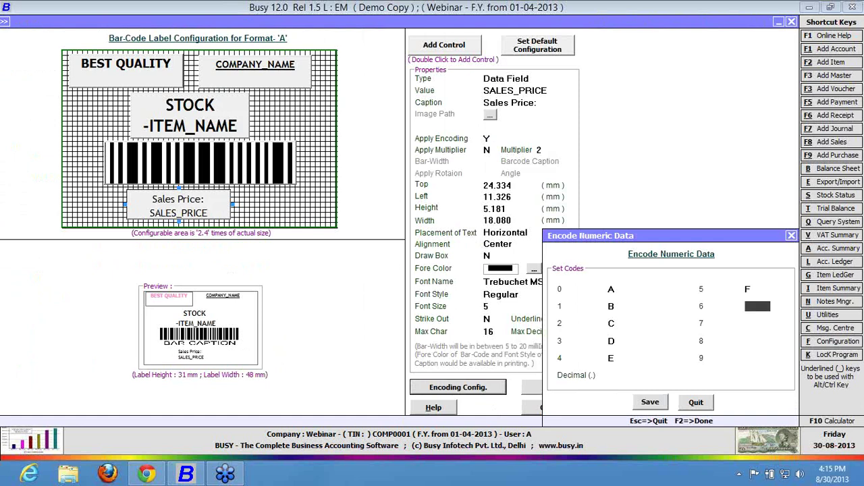
type("G")
key("Return")
type("H")
key("Return")
type("I")
key("Return")
type("J")
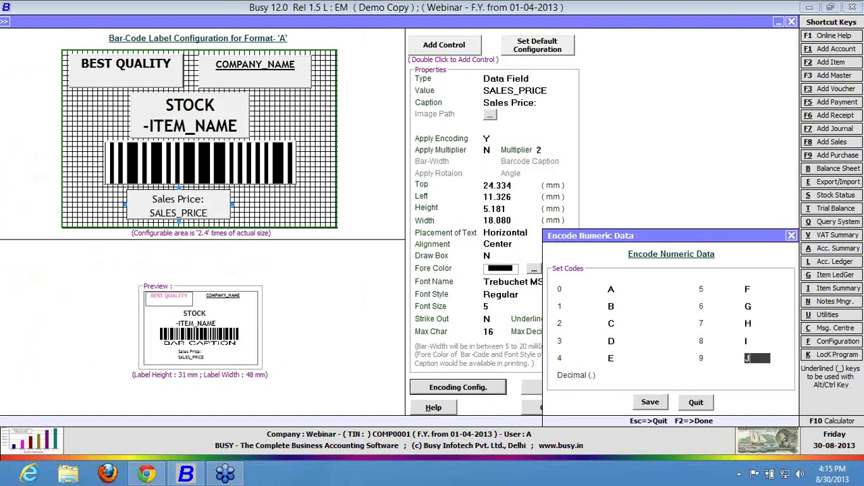
key("Return")
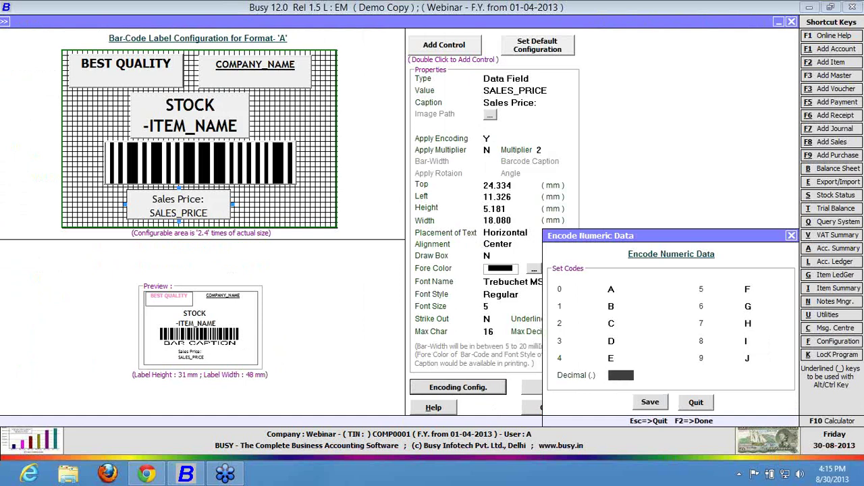
type("K")
left_click(650, 402)
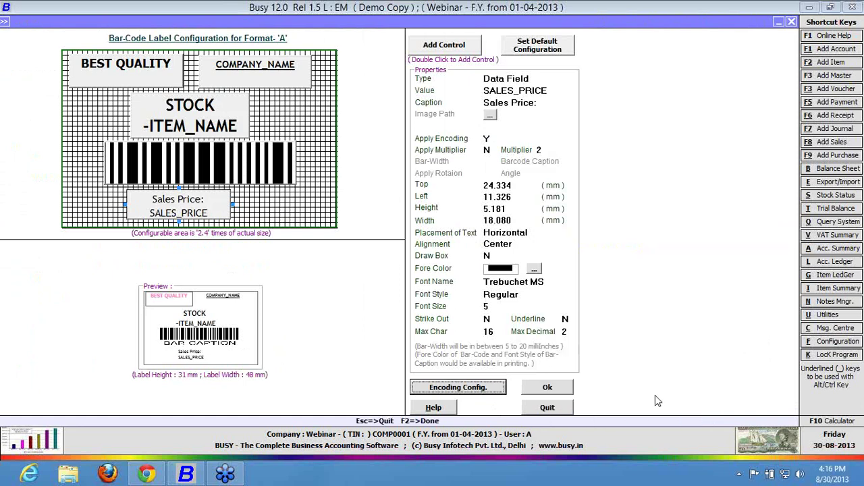
Accept the label setup and preview Item Master labels in format A at 150% zoom.
left_click(541, 391)
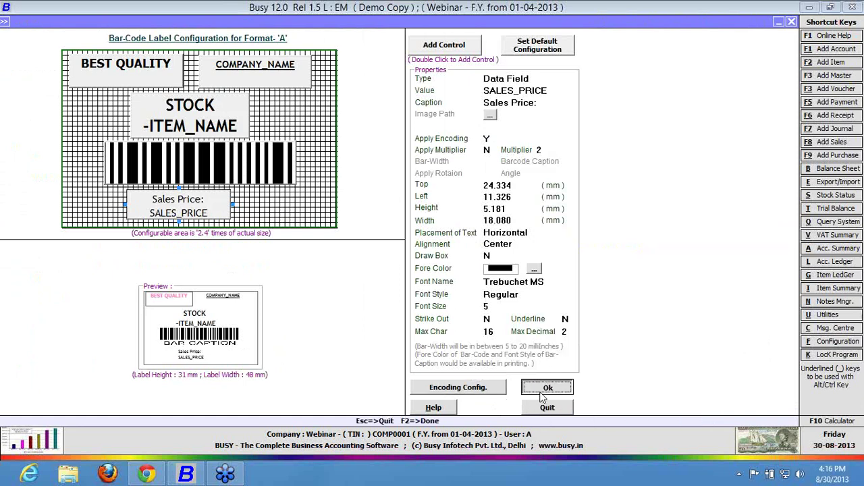
key("Down")
key("Return")
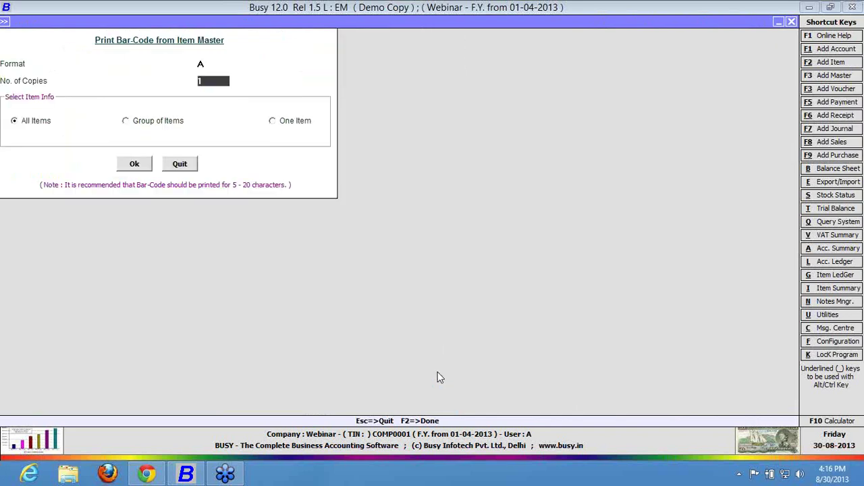
key("F2")
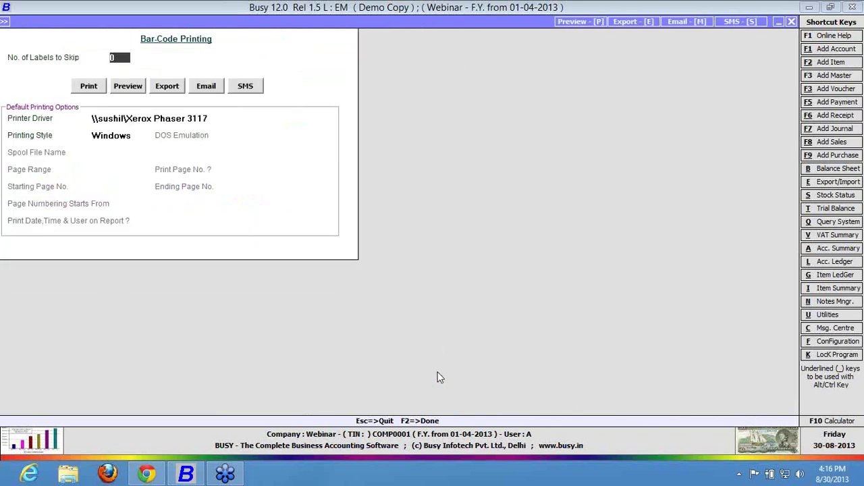
key("alt+p")
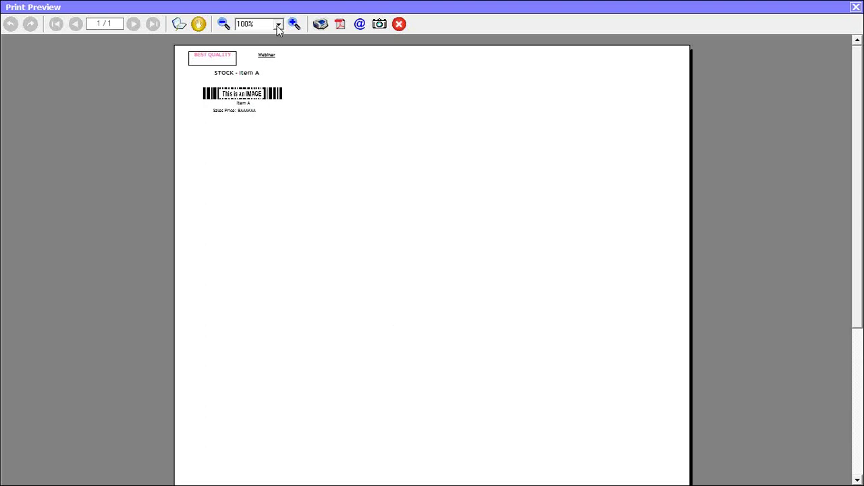
left_click(277, 26)
left_click(263, 99)
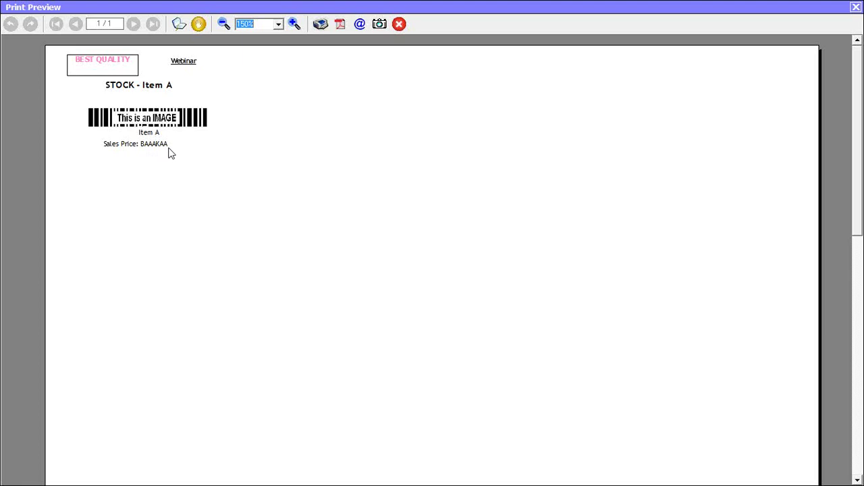
Close the preview, open and quit Print Bar-Code from Voucher, returning to the Transactions menu.
left_click(856, 7)
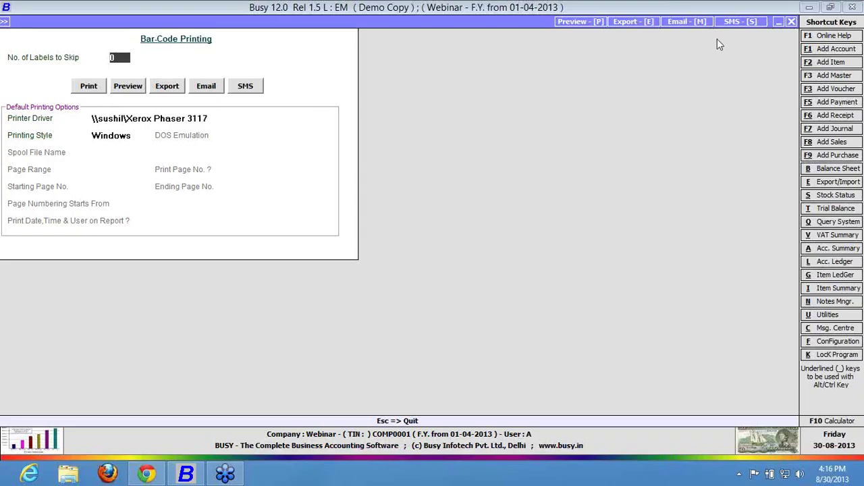
left_click(792, 23)
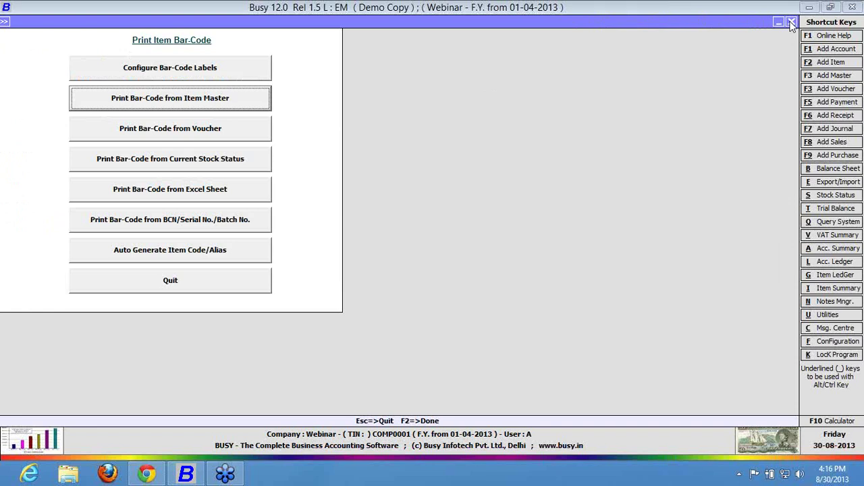
left_click(180, 135)
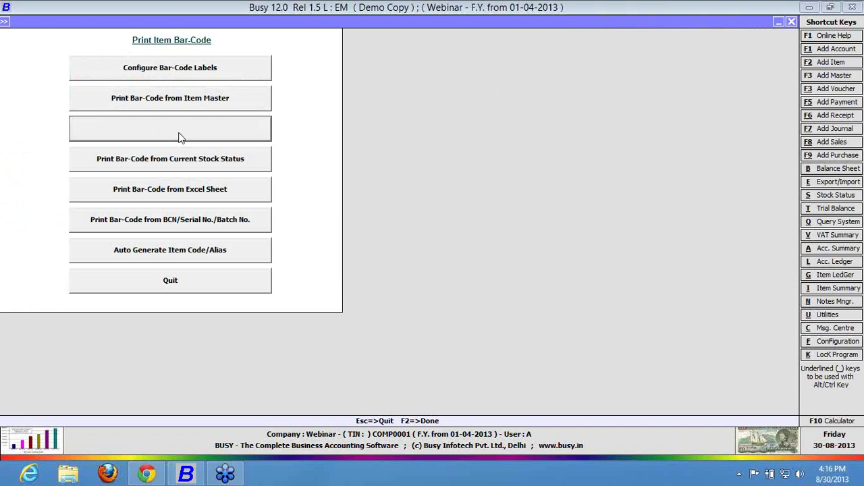
type("PUR")
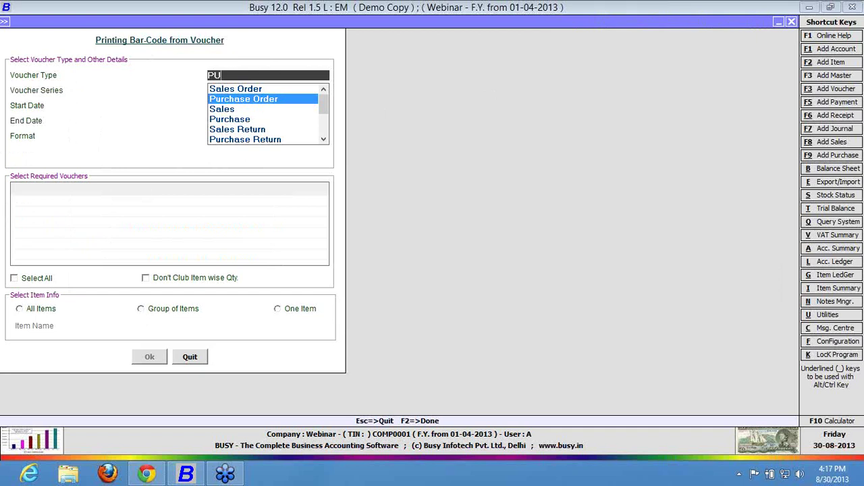
key("Down")
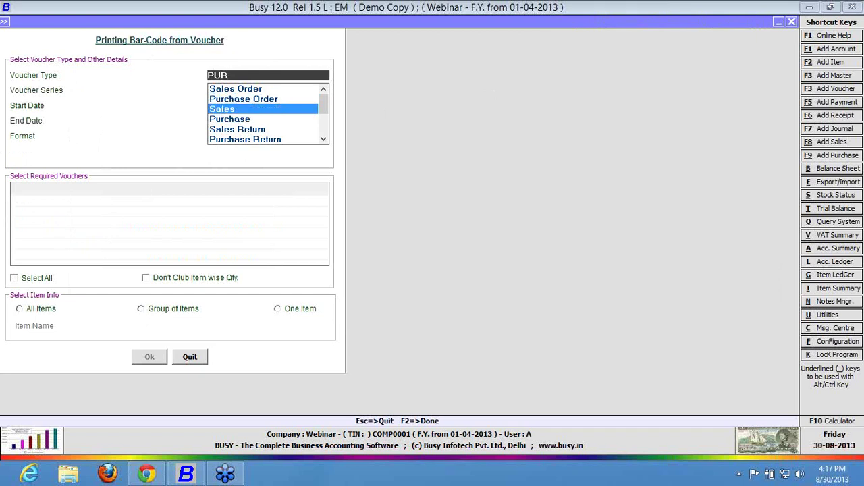
key("Return")
key("Escape")
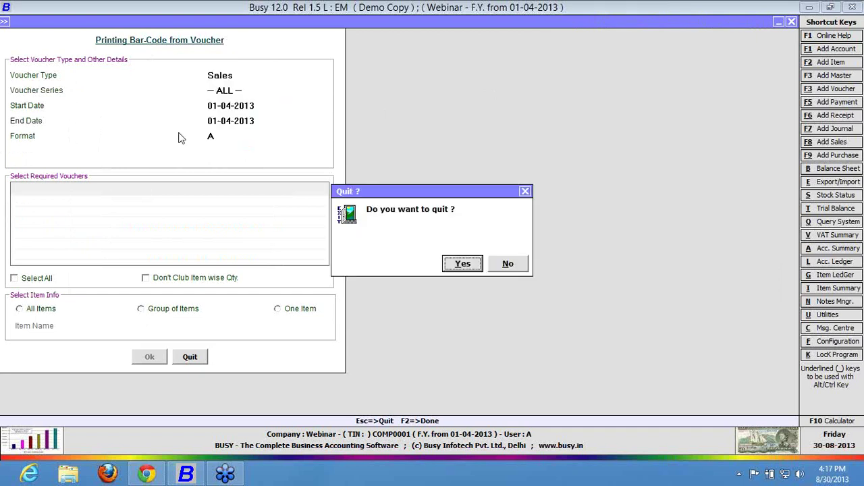
key("Return")
key("Left")
key("Left")
key("Left")
key("Left")
Enter a purchase voucher for 2 Pcs. of Item A at 500 from Main Store and save it.
key("Down")
key("Down")
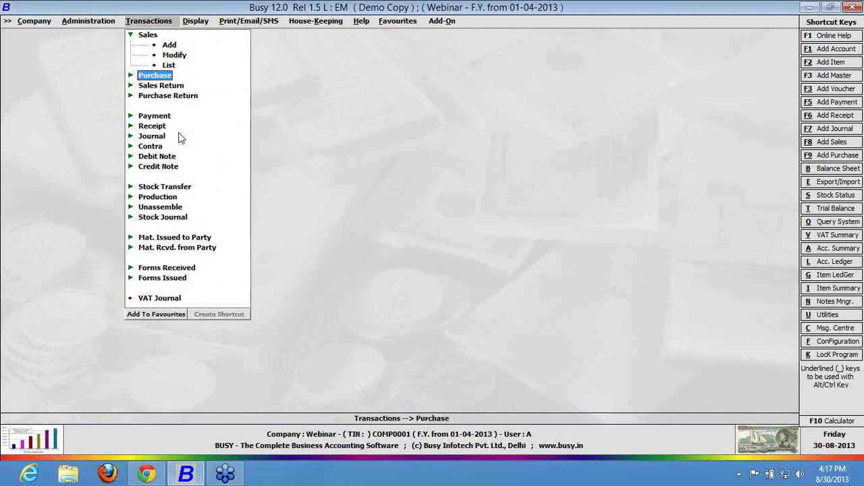
key("Return")
key("Return")
key("Return")
key("Return")
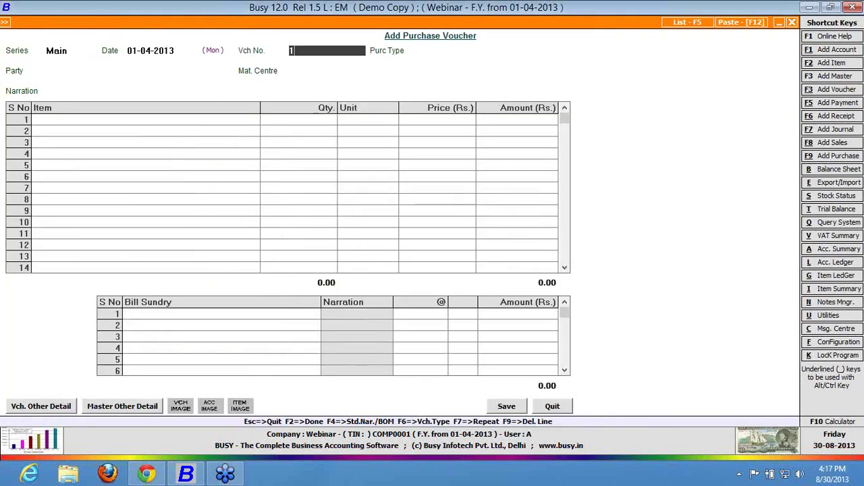
key("Return")
key("Return")
key("Down")
key("Return")
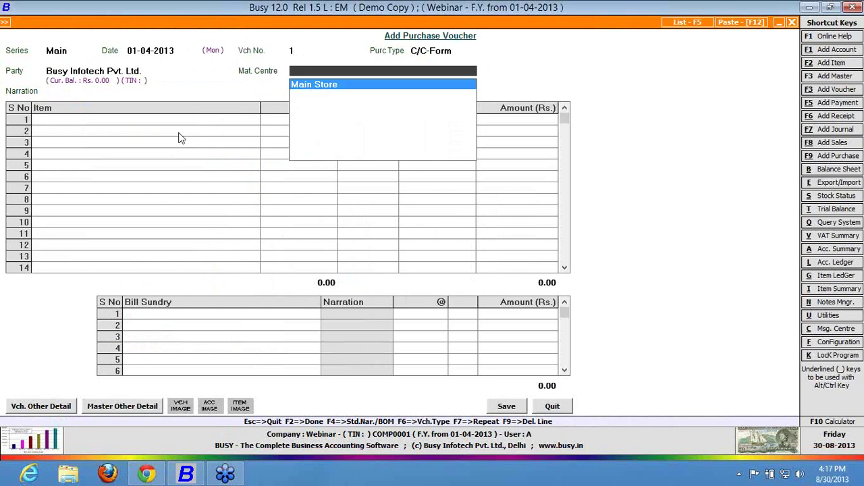
key("Return")
key("Return")
key("Return")
key("Return")
key("Return")
key("Return")
key("Return")
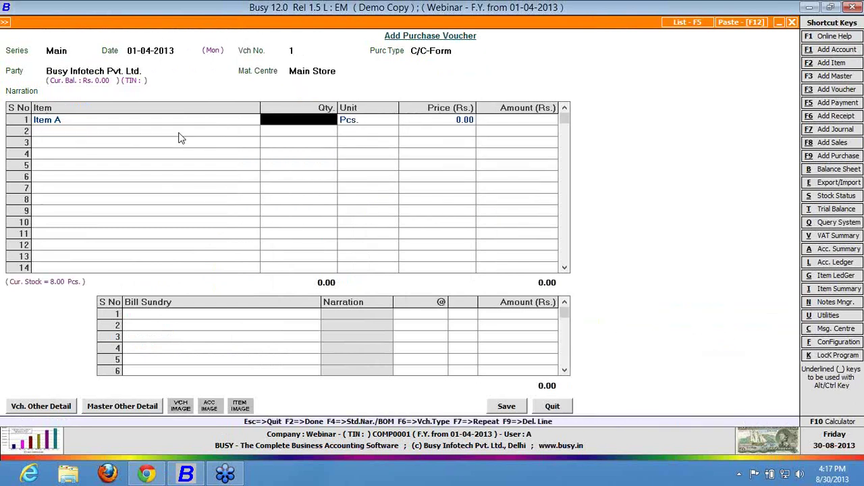
type("2")
key("Return")
key("Return")
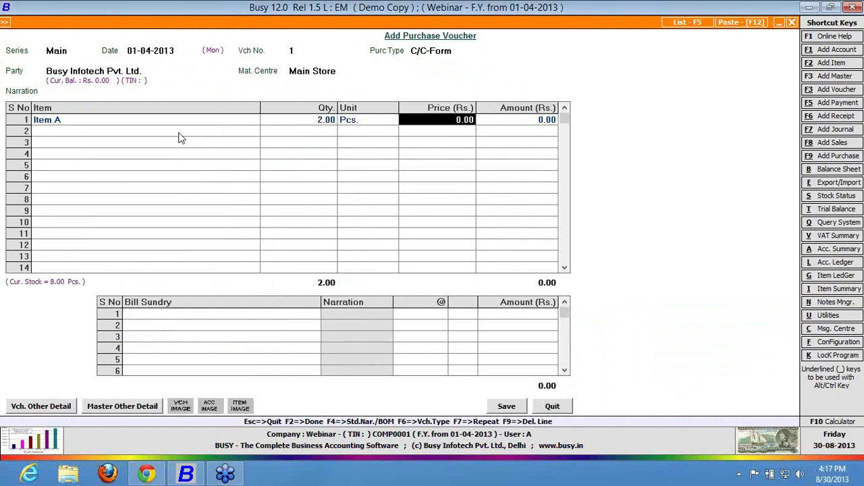
type("500")
key("Return")
key("Return")
key("Return")
key("Return")
key("Return")
key("Return")
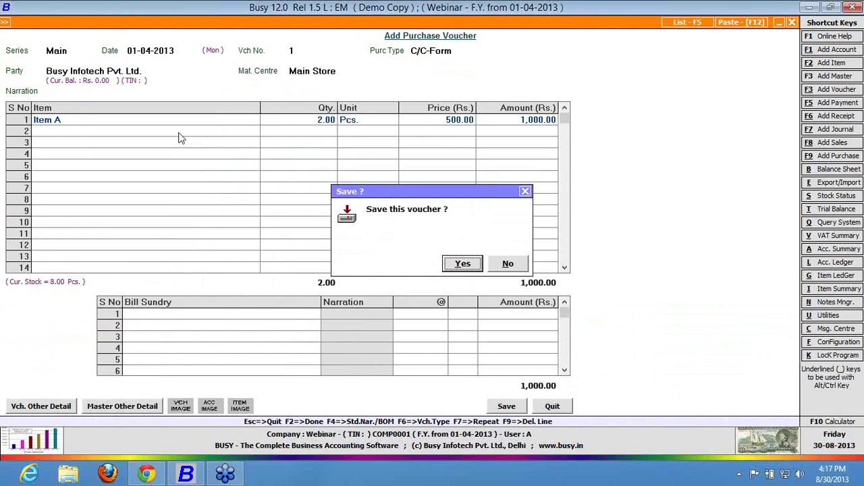
key("Return")
Close the voucher form and open Item Bar-code Printing's Print Bar-Code from Voucher screen.
key("Escape")
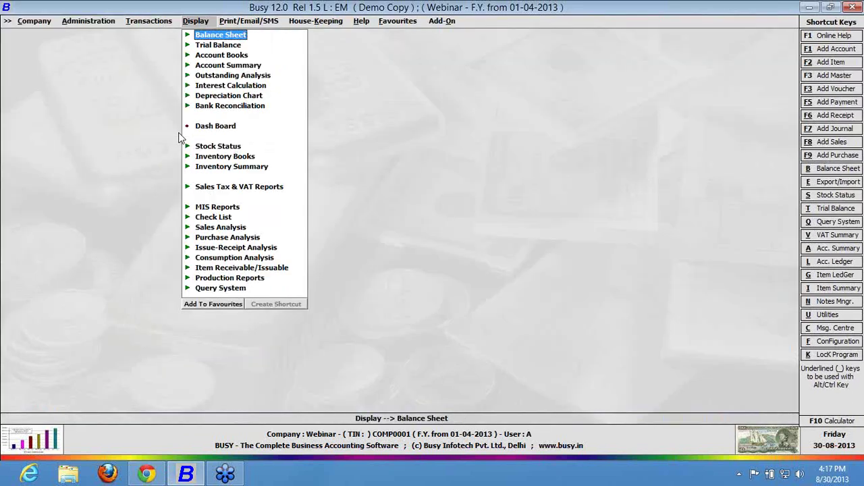
key("Right")
key("Right")
key("Right")
key("Right")
key("Right")
key("Return")
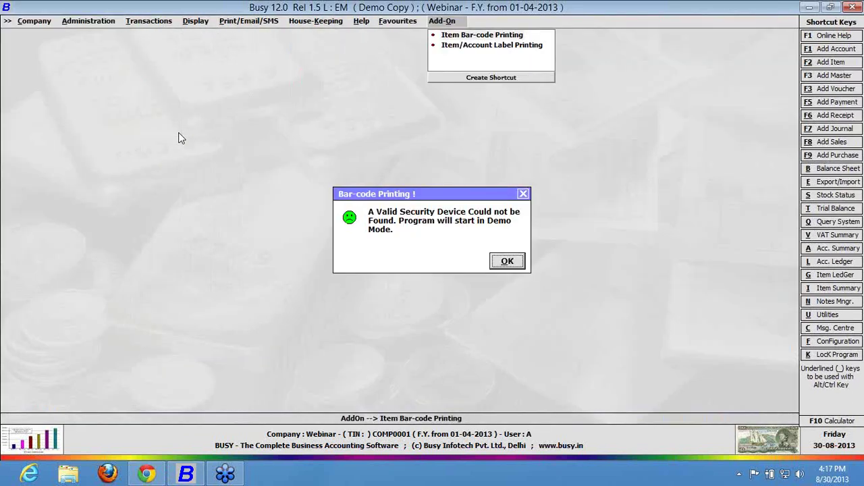
key("Return")
key("Down")
key("Down")
key("Return")
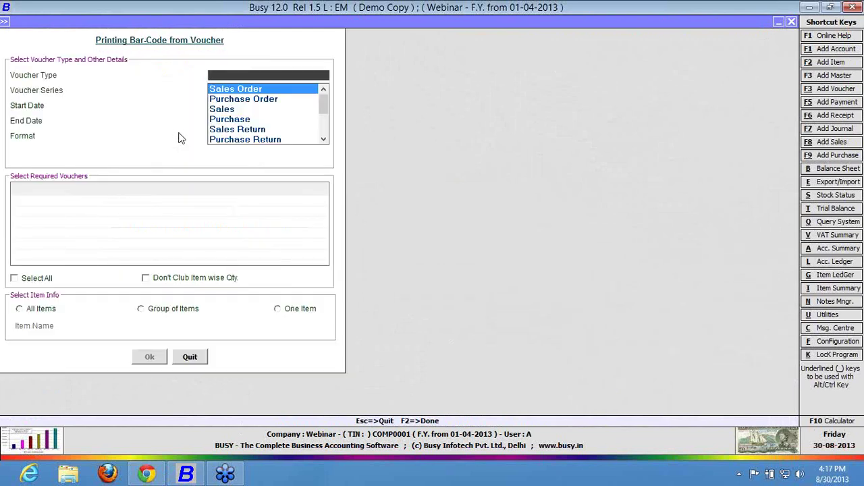
Choose Purchase as the voucher type and accept dates 01-04-2013 with format A.
key("Down")
key("Down")
key("Down")
key("Down")
key("Down")
key("Down")
key("Down")
key("Down")
key("Down")
key("Down")
key("Down")
key("Down")
key("Down")
key("Down")
key("Down")
key("Down")
key("Down")
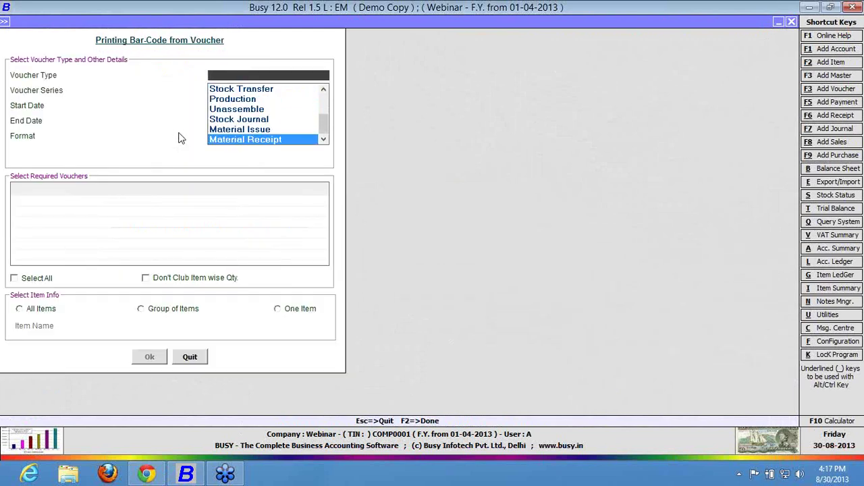
key("Up")
key("Up")
key("Up")
key("Up")
key("Up")
key("Up")
key("Up")
key("Up")
key("Up")
key("Up")
key("Up")
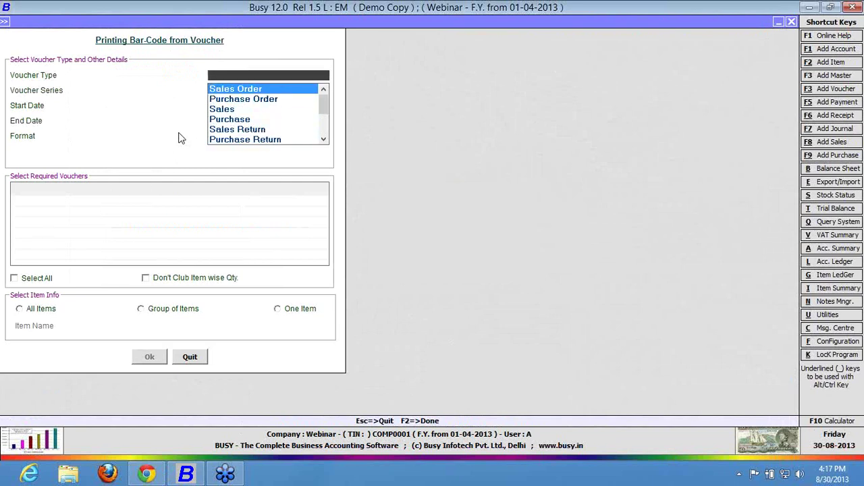
key("Down")
key("Down")
key("Down")
key("Down")
key("Down")
key("Down")
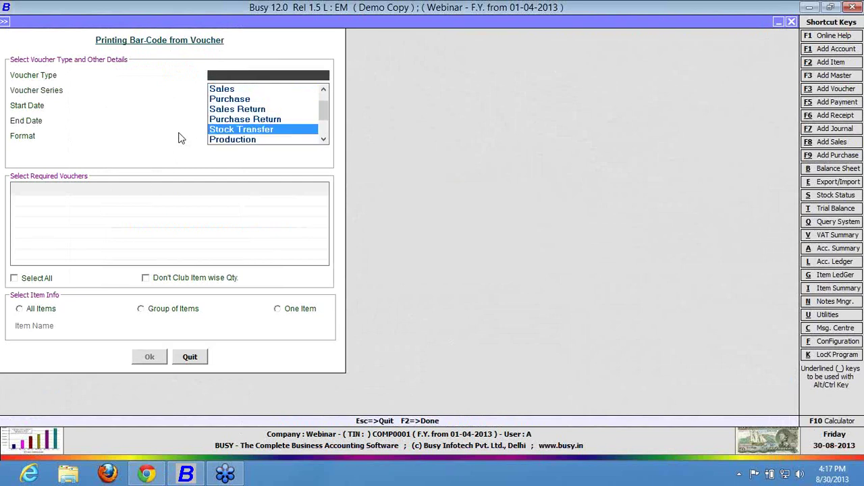
key("Up")
key("Up")
key("Up")
key("Up")
key("Up")
key("Up")
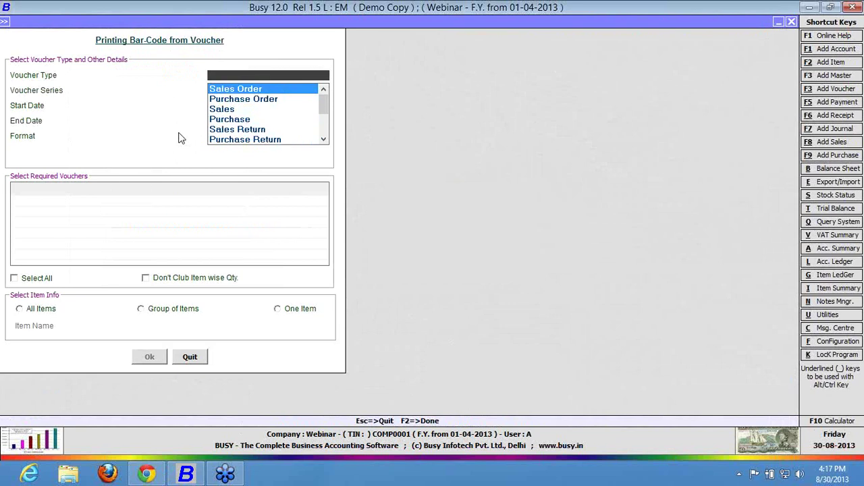
key("Down")
key("Down")
key("Down")
key("Return")
key("Return")
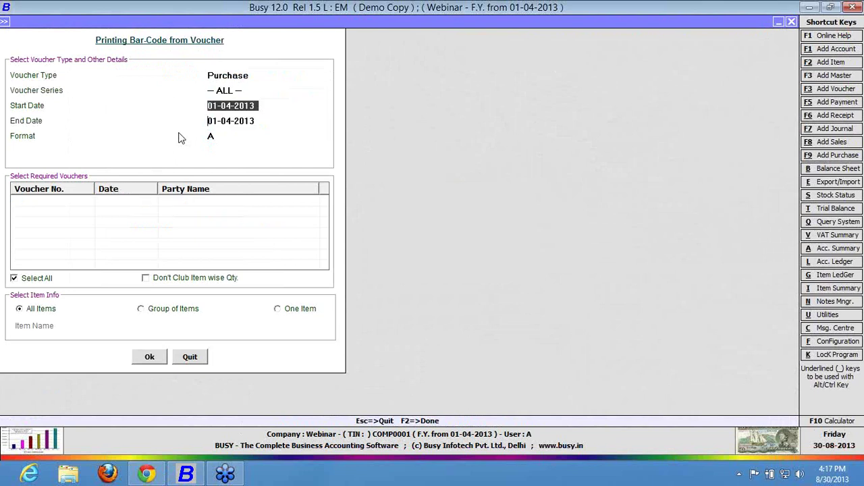
key("Return")
key("Return")
key("Return")
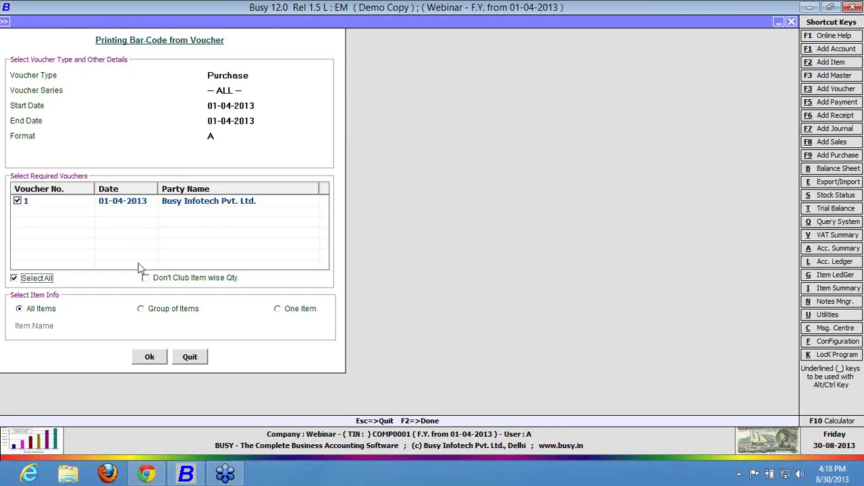
Select the purchase voucher without clubbing item quantities and set Item A's quantity to 3.
left_click(146, 281)
left_click(149, 357)
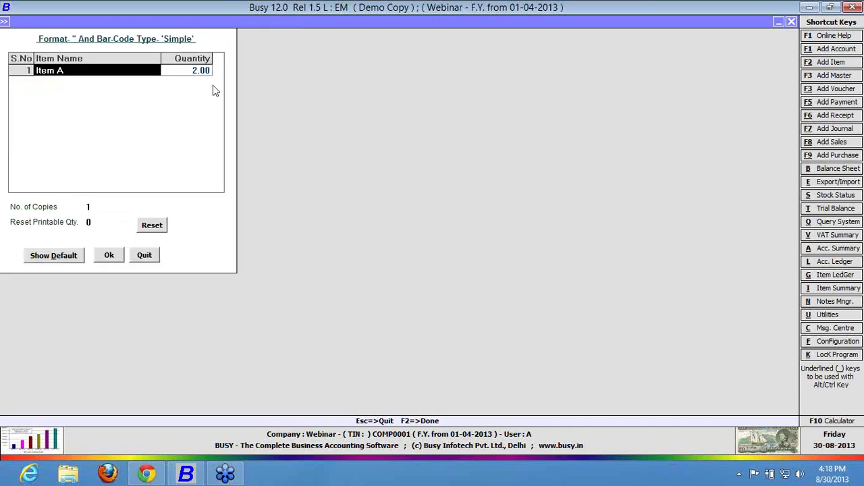
left_click(198, 75)
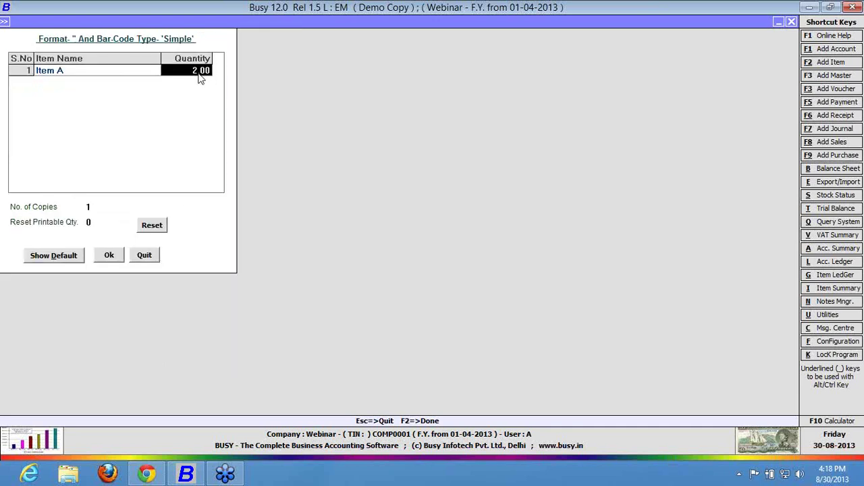
type("3")
left_click(102, 208)
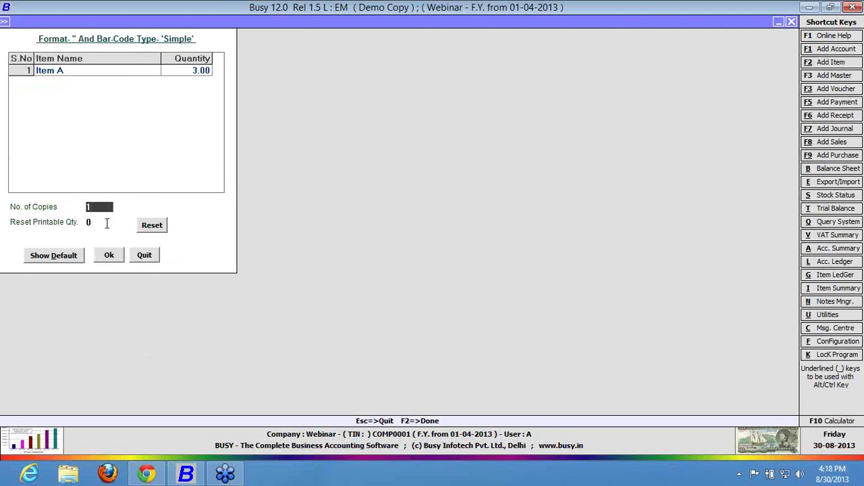
Reset the printable quantity to 4, confirm, and preview the labels.
left_click(108, 223)
type("4")
left_click(154, 227)
left_click(110, 260)
left_click(128, 86)
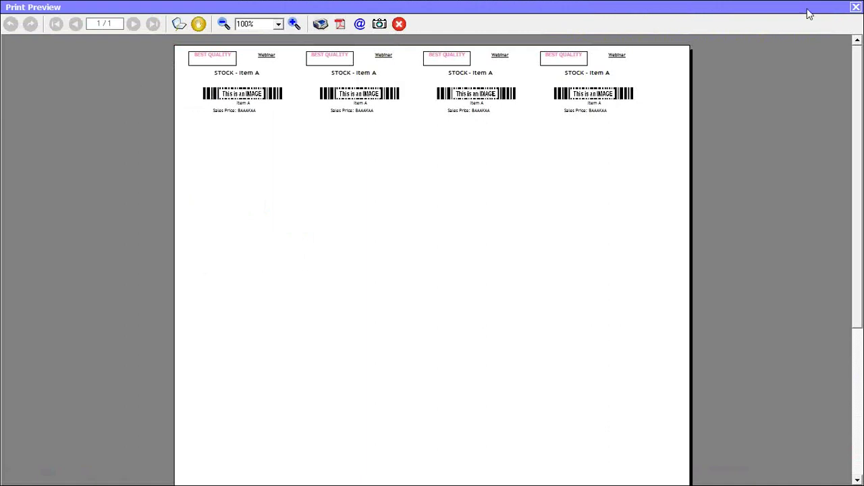
Close the Print Preview window and exit the Bar-Code Printing form.
left_click(856, 9)
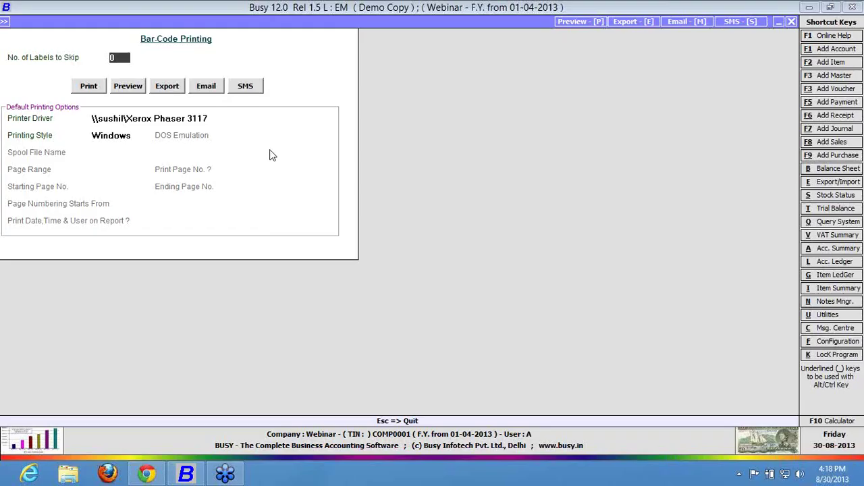
key("Escape")
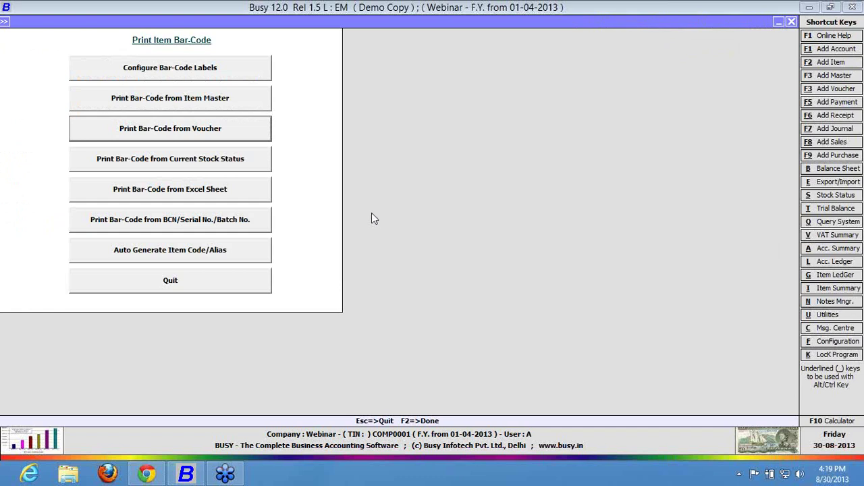
Leave barcode printing and create ITEM B with General group and Pcs. unit.
left_click(172, 281)
key("Down")
key("Up")
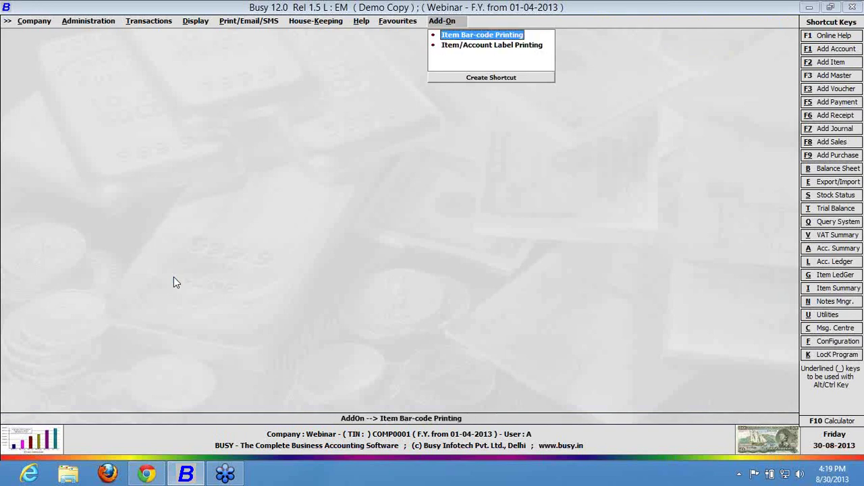
key("Left")
key("Left")
key("Left")
key("Left")
key("Left")
key("Left")
key("Left")
key("Up")
key("Return")
type("ITEM B")
key("Return")
key("Return")
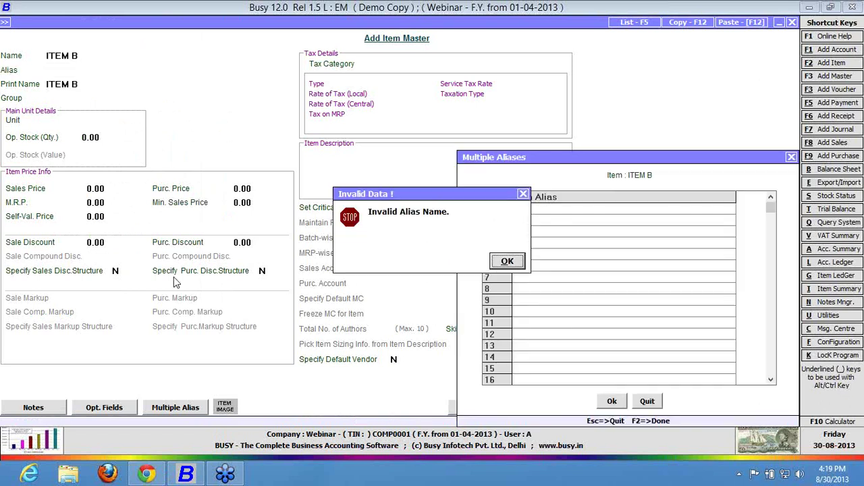
key("Return")
key("Escape")
key("Return")
key("Return")
key("F2")
Save ITEM B and add ITEM C as another new item.
key("Return")
type("ITEM C")
key("Return")
key("Return")
key("Escape")
key("Return")
key("F2")
key("Return")
key("Escape")
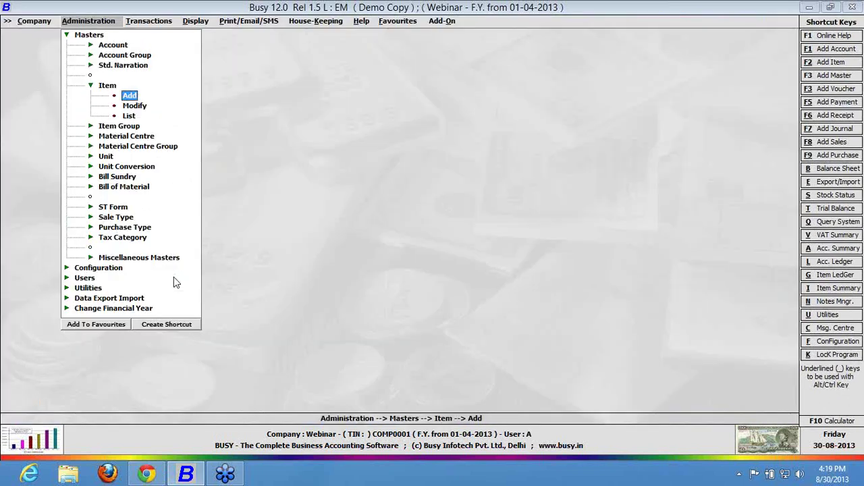
Go to Add-On > Item Bar-code Printing and open Auto Generate Item Code/Alias.
key("alt+d")
key("Right")
key("Right")
key("Right")
key("Right")
key("Right")
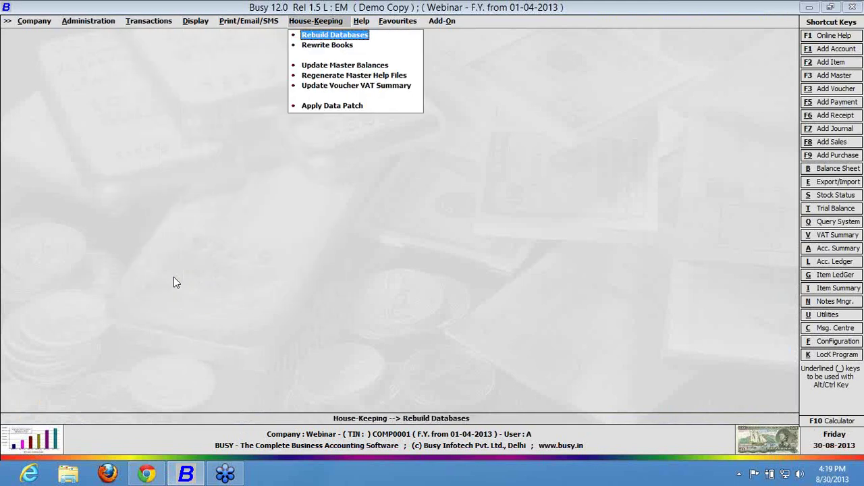
key("Return")
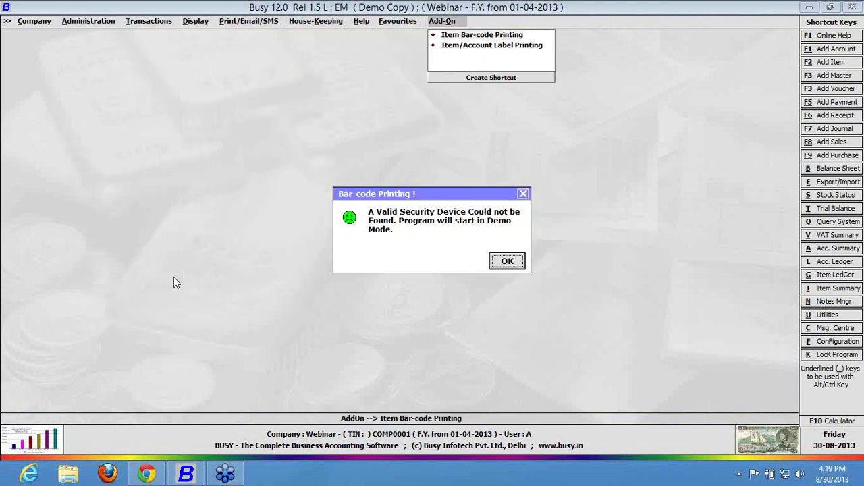
key("Return")
key("Down")
key("Down")
key("Down")
key("Down")
key("Down")
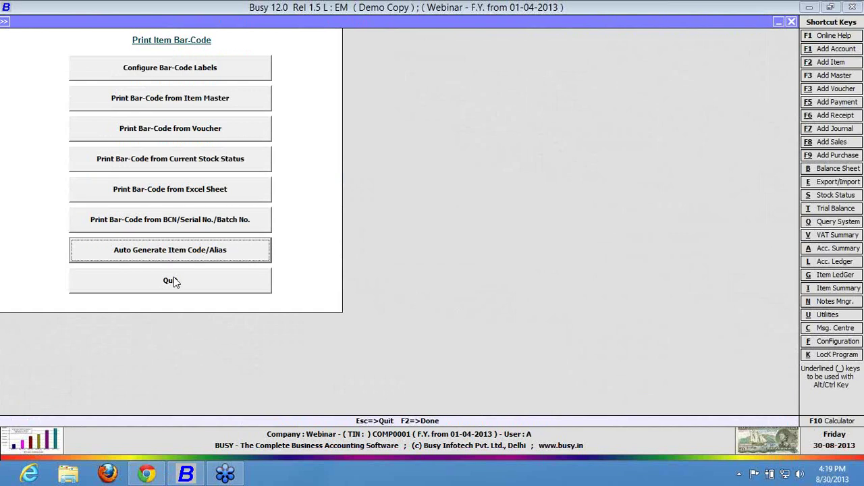
key("Return")
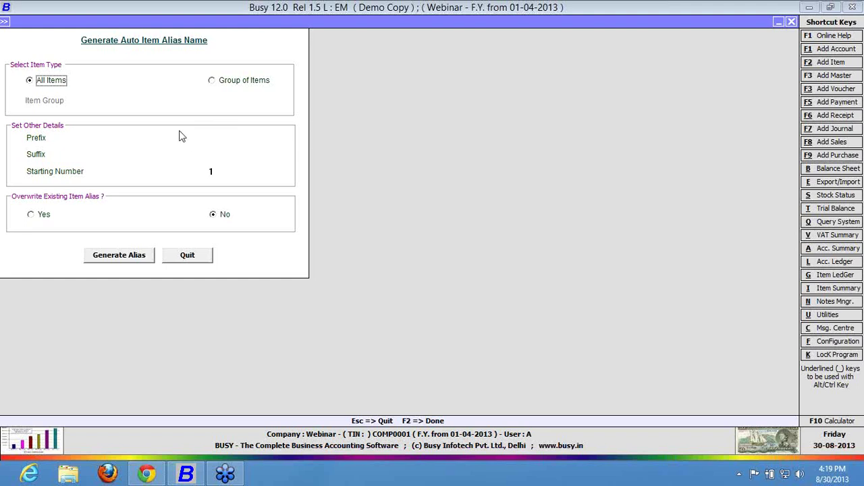
Enter alias prefix A, suffix L and starting number 100.
key("Return")
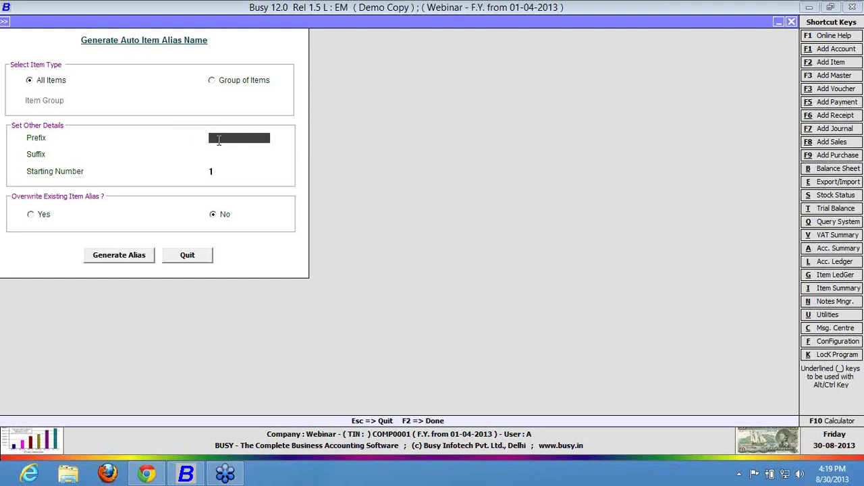
type("A")
key("Return")
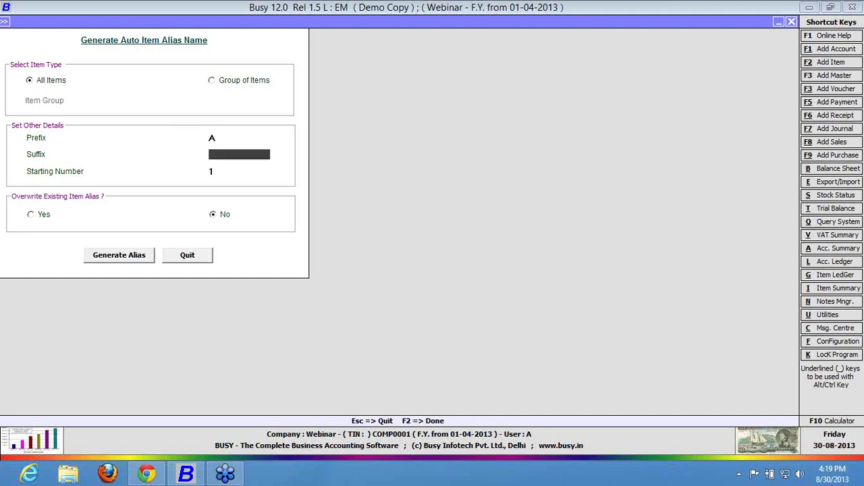
type("L")
key("Return")
type("00")
key("Return")
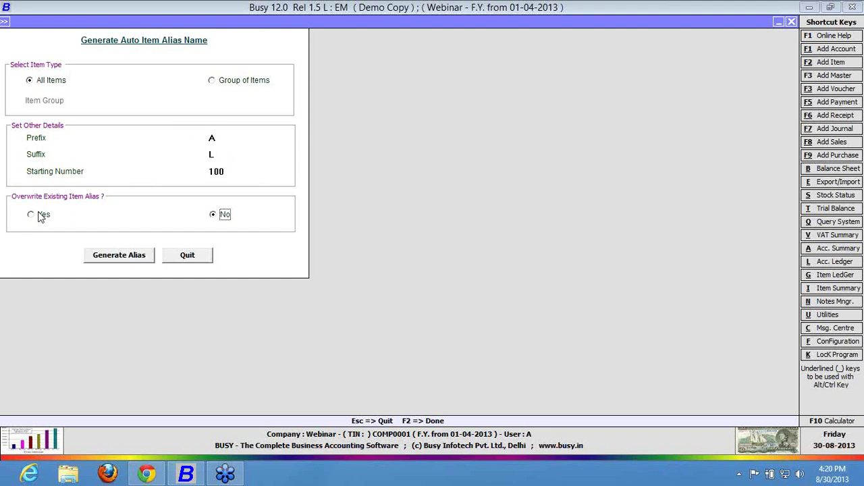
Enable overwriting existing aliases, generate aliases for all items, and close the generator.
left_click(42, 215)
left_click(133, 262)
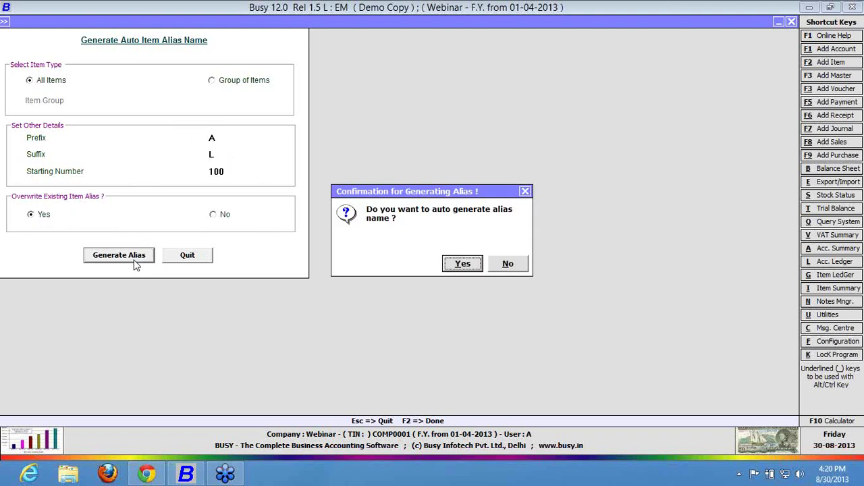
key("Return")
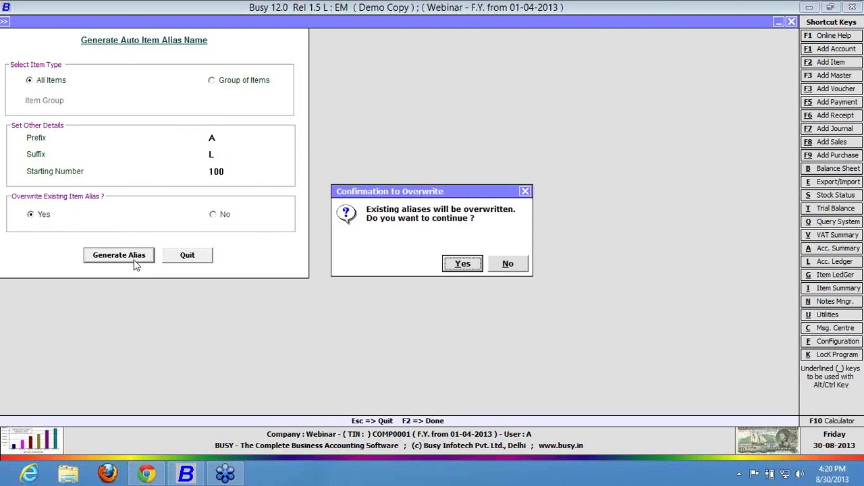
key("Return")
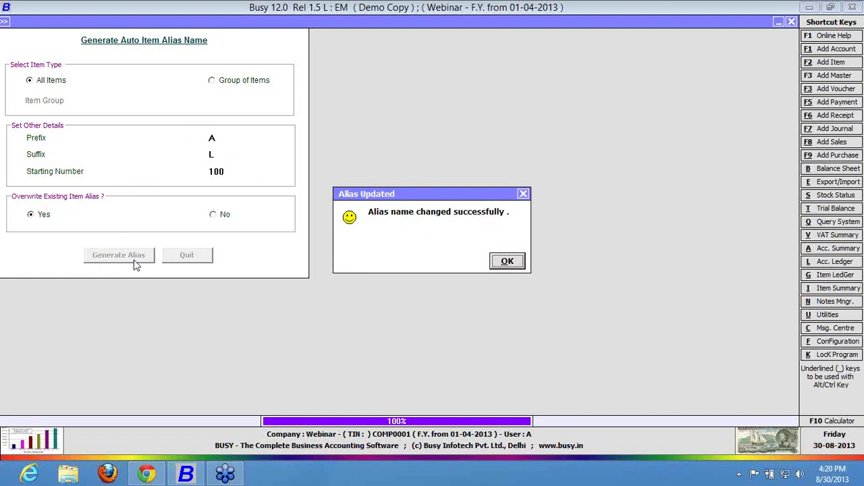
key("Return")
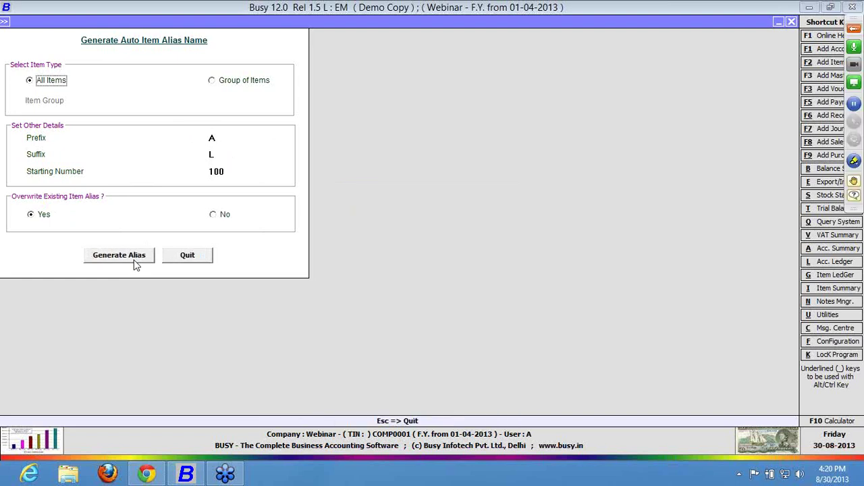
key("Escape")
key("Left")
key("Left")
key("Left")
key("Left")
key("Left")
key("Left")
key("Left")
Open Item A in Modify Item Master to check its new alias A000100L.
key("Return")
key("Return")
key("Down")
key("Down")
key("Down")
key("Return")
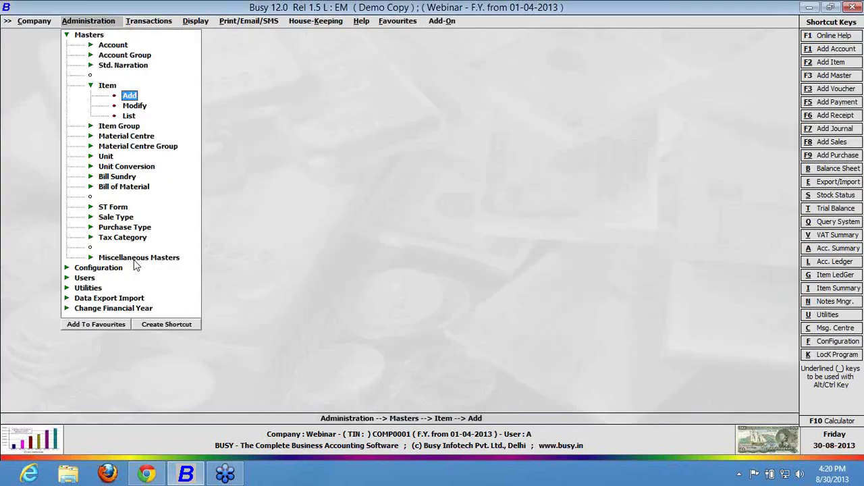
key("Down")
key("Return")
key("Return")
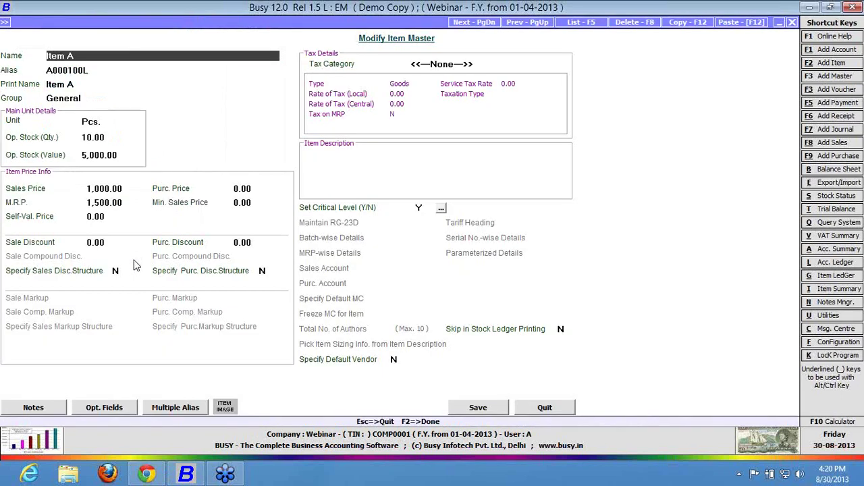
key("Return")
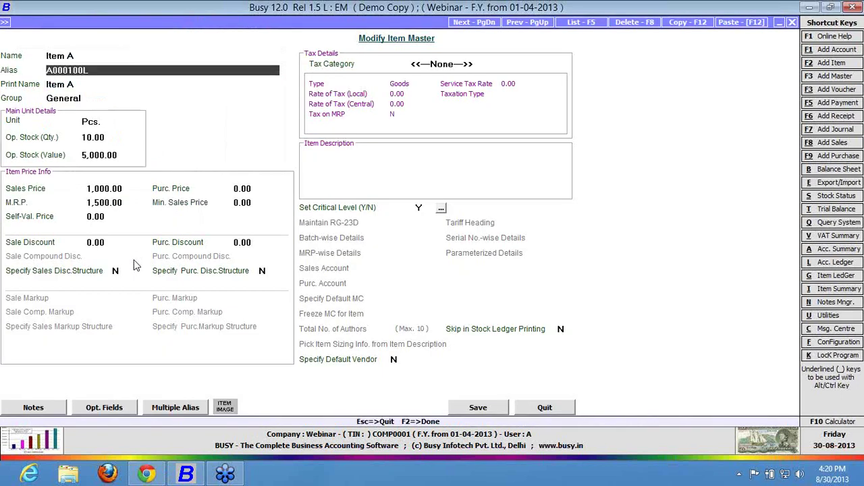
key("Escape")
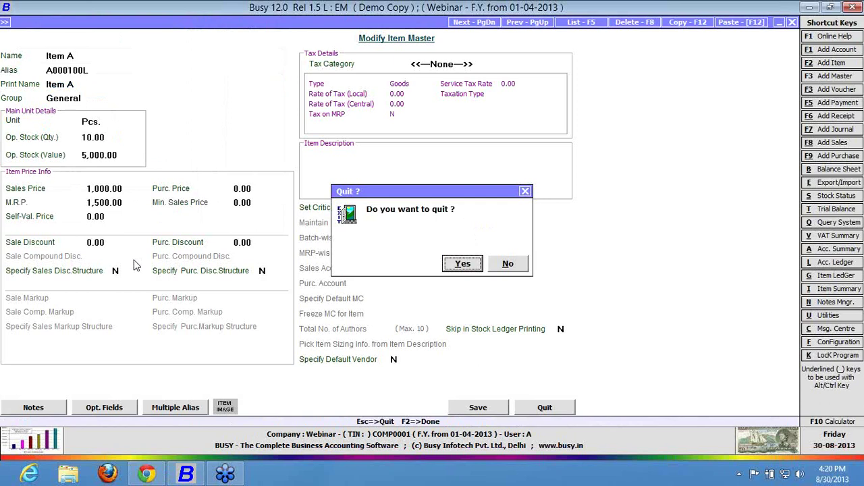
key("Return")
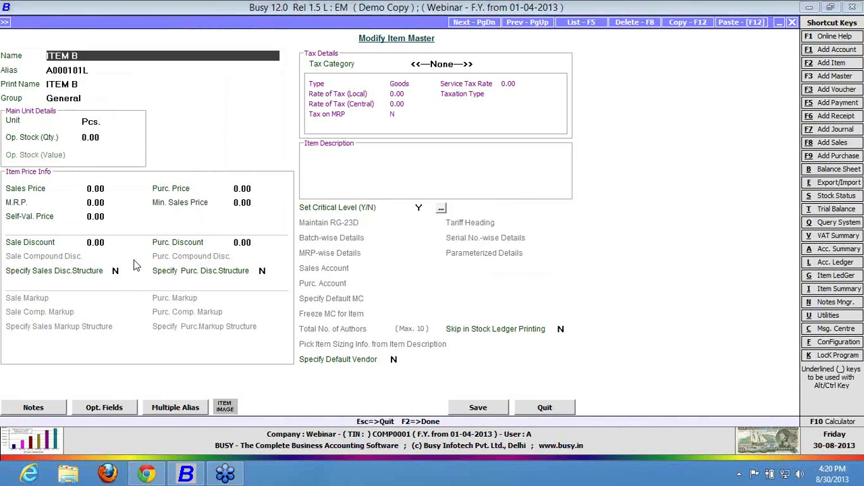
Page to the next item record, reopen Item A, then exit toward the Add-On menu.
key("Page_Down")
key("Escape")
key("Up")
key("Return")
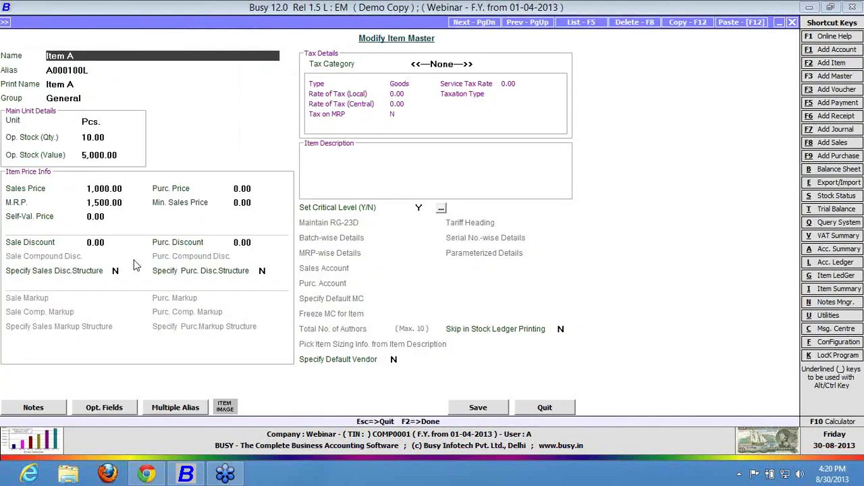
key("Escape")
key("Escape")
key("Right")
key("Right")
key("Right")
key("Right")
key("Right")
key("Right")
key("Right")
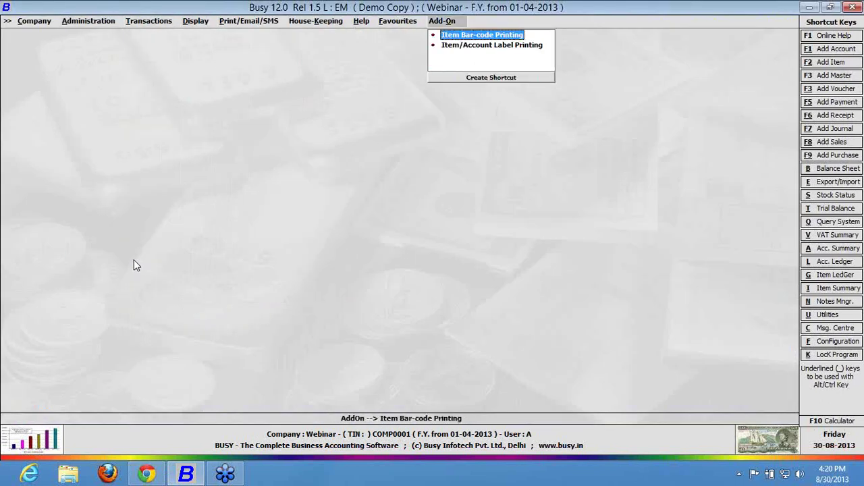
Open Configure Bar-Code Labels and add a new label format named E.
key("Return")
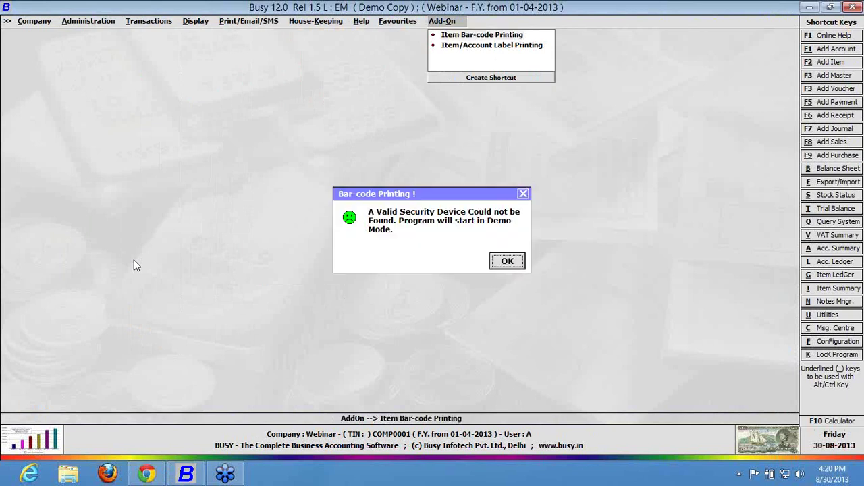
key("Return")
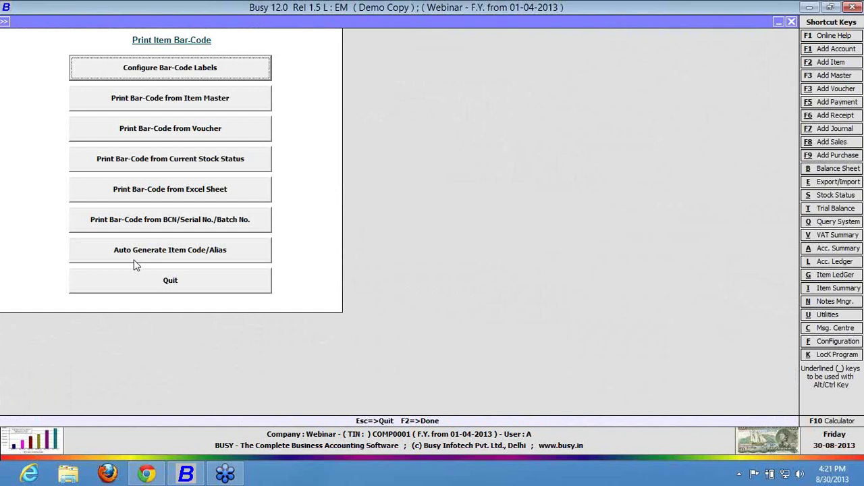
key("Return")
left_click(239, 67)
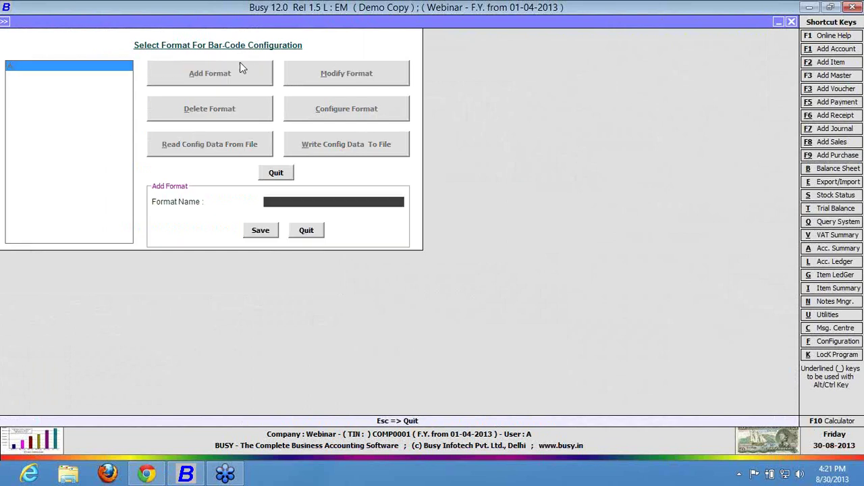
type("E")
key("Return")
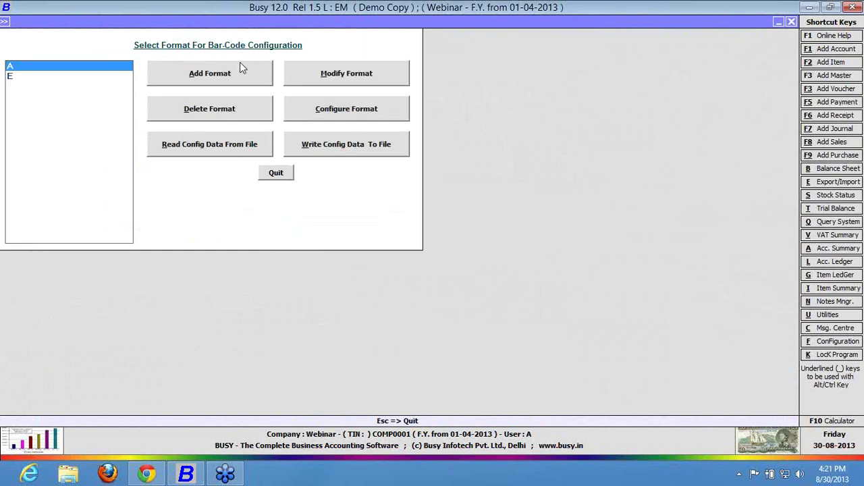
Set format A to Excel Sheet data with a Simple barcode type; its layout is refused.
left_click(316, 103)
left_click(285, 71)
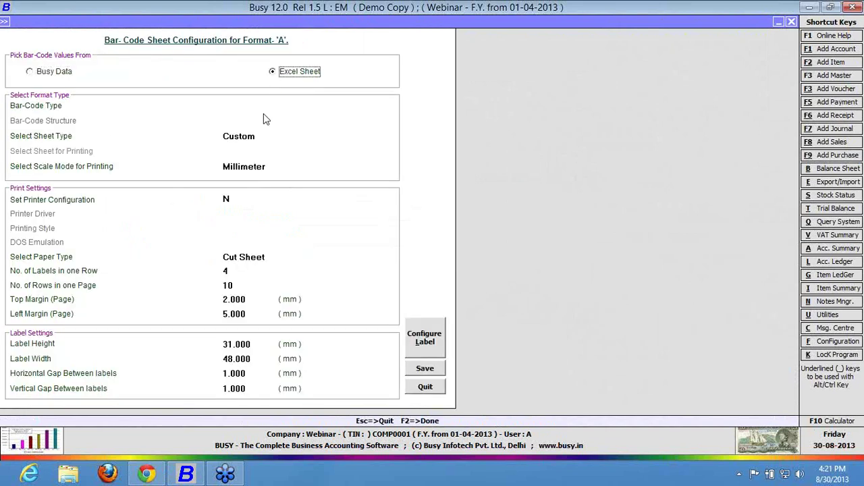
left_click(262, 105)
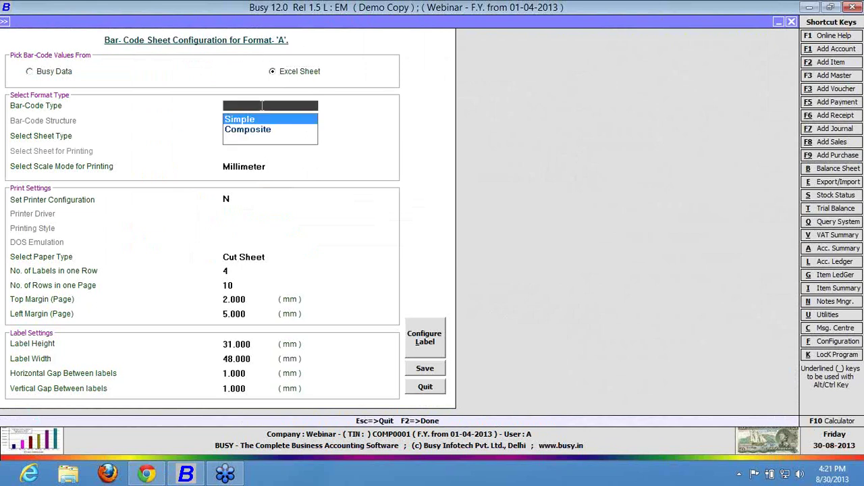
key("Return")
key("Return")
key("Return")
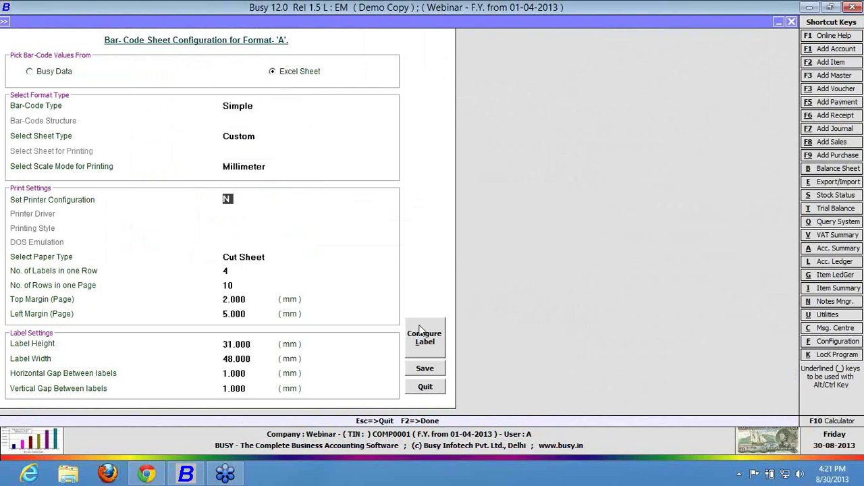
left_click(421, 331)
left_click(507, 261)
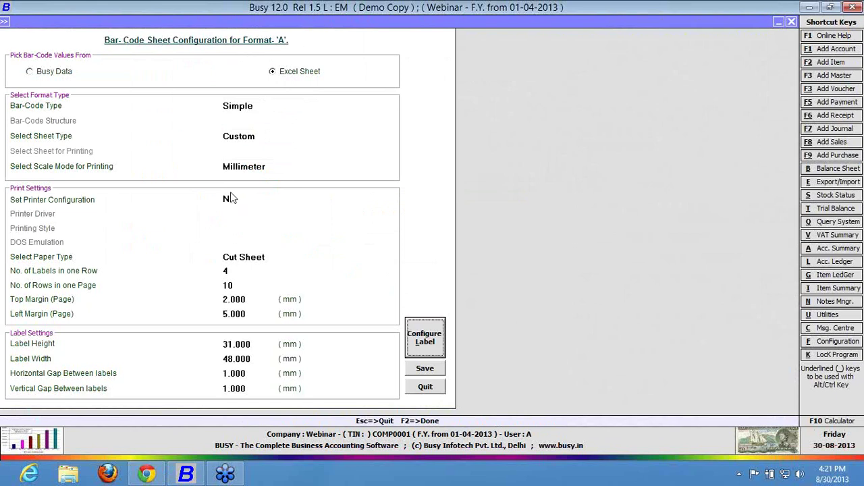
Keep format A's printing scale at Millimeter, retry its layout, then quit A's settings.
left_click(230, 199)
key("Return")
key("Return")
key("Return")
key("Return")
key("Return")
key("Return")
key("Return")
key("Return")
key("Return")
key("Return")
key("Return")
key("Return")
left_click(255, 137)
left_click(255, 137)
key("Return")
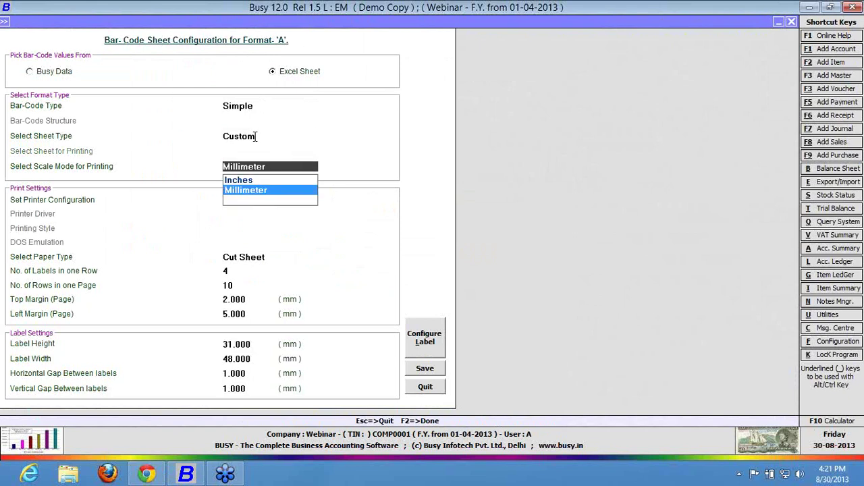
key("Return")
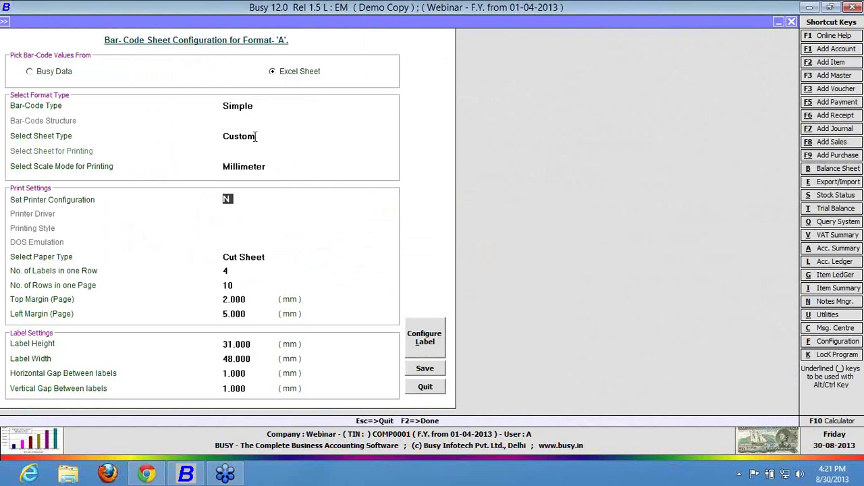
left_click(418, 342)
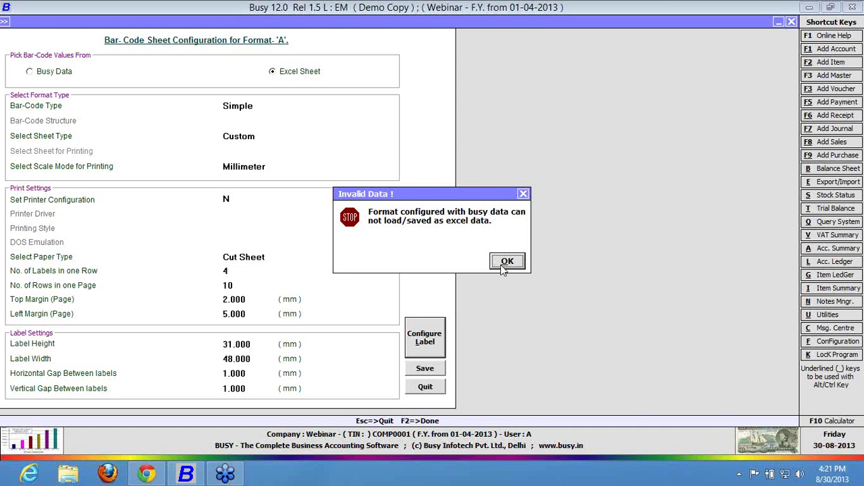
left_click(505, 262)
key("Escape")
key("Return")
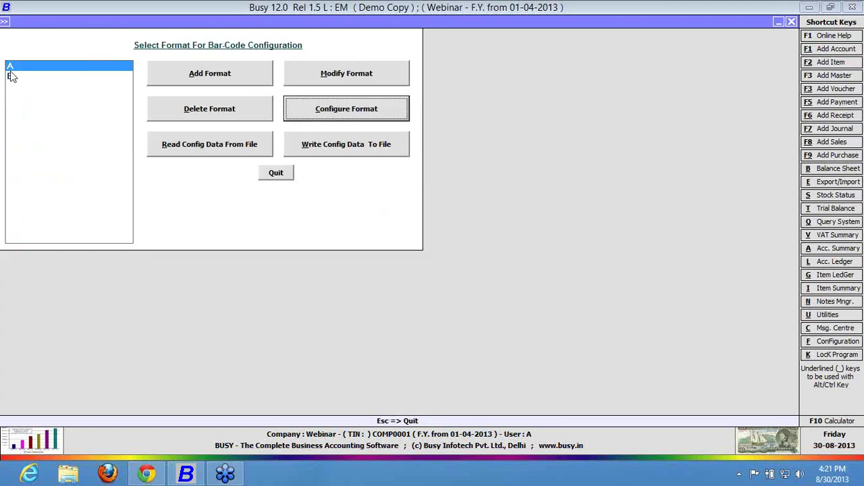
Set format E to Excel Sheet values with Simple bar-code type and open its label designer.
left_click(13, 75)
left_click(320, 113)
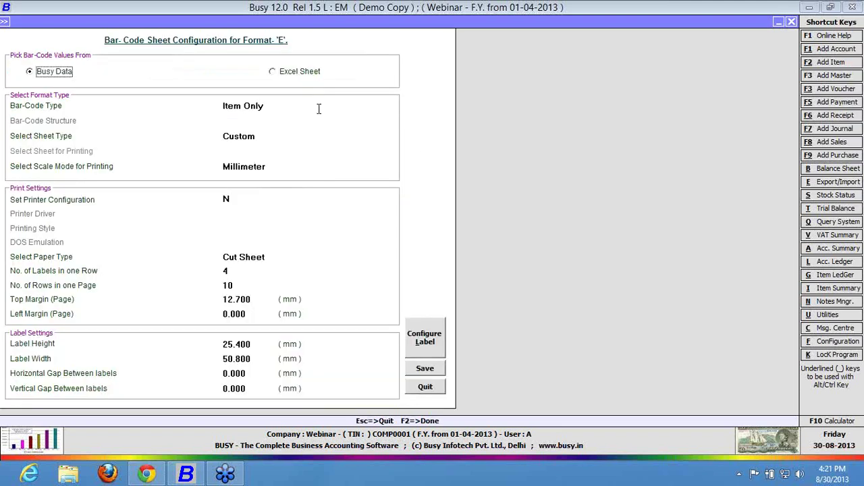
left_click(294, 71)
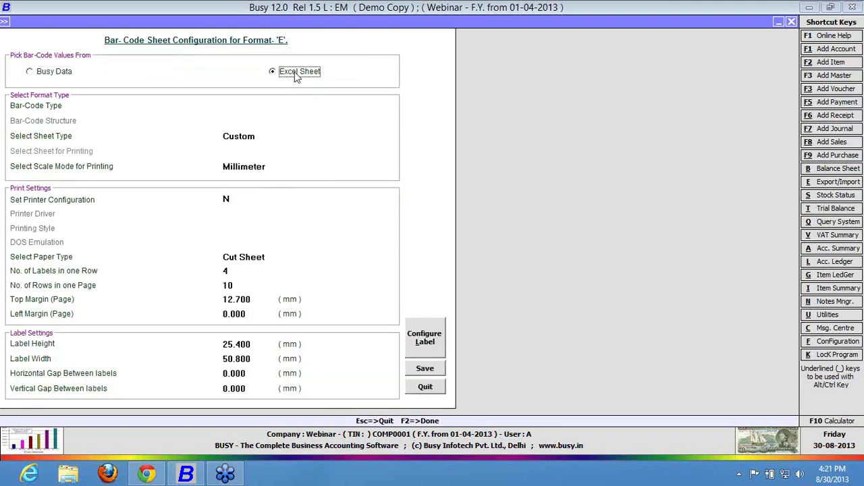
left_click(433, 329)
key("Return")
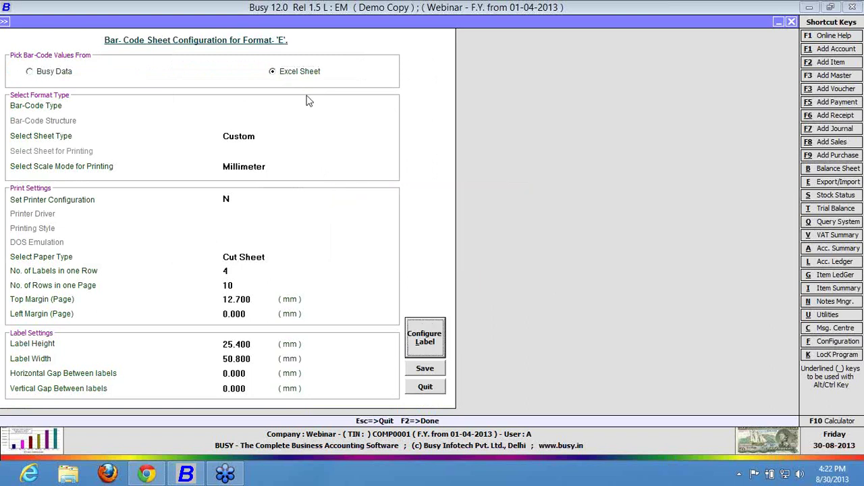
key("Return")
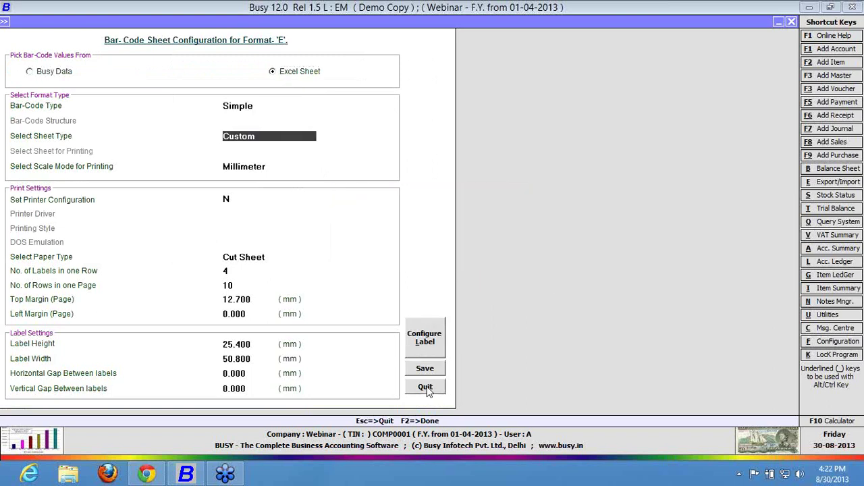
left_click(420, 352)
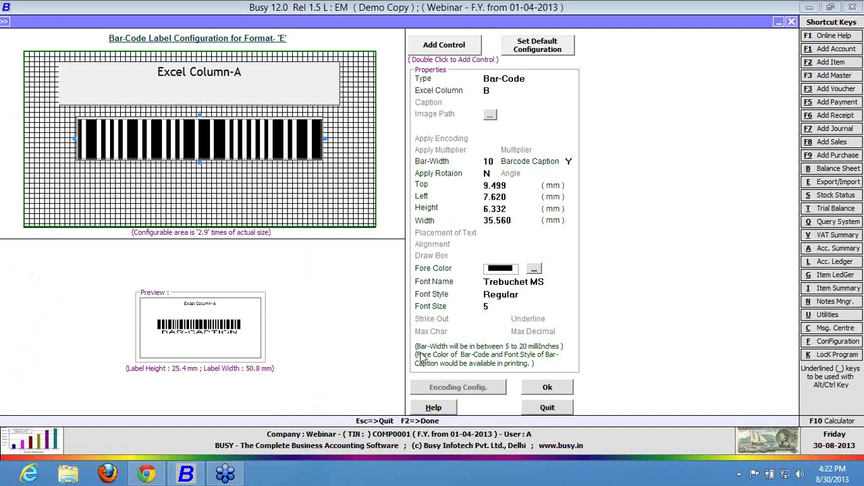
Select the top 'Excel Column : A' field and try the Image and Barcode field types.
left_click(257, 106)
left_click(256, 135)
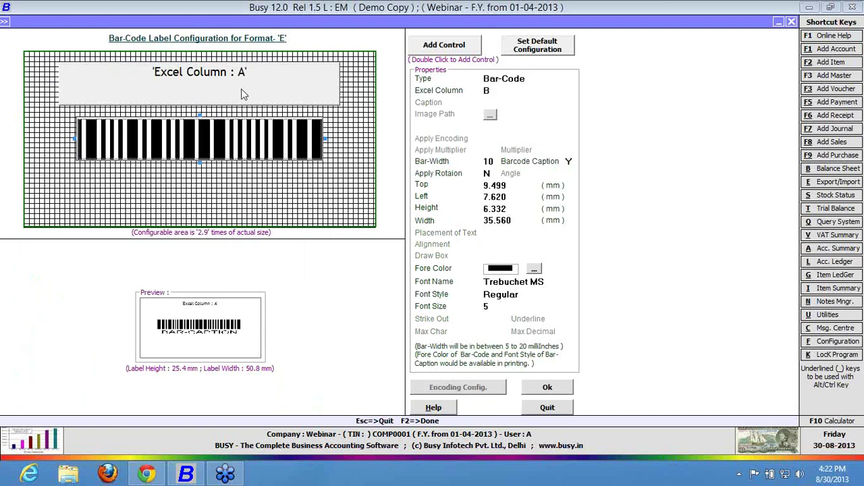
left_click(241, 88)
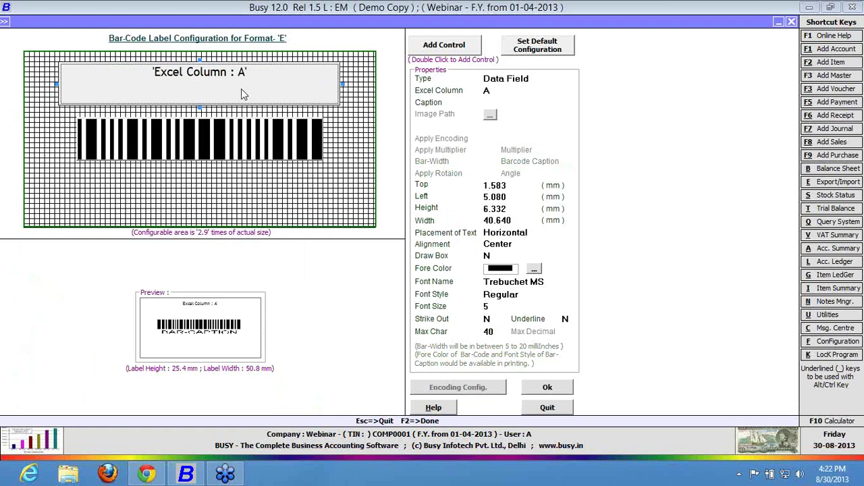
left_click(533, 79)
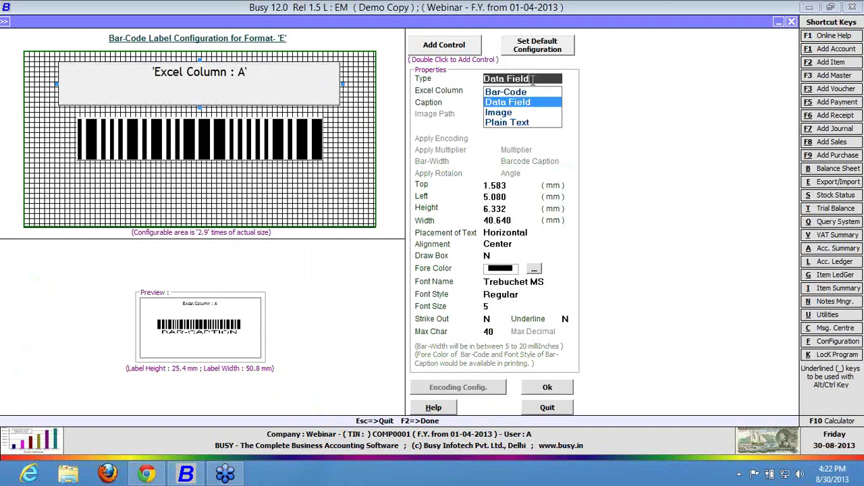
key("Up")
key("Down")
key("Down")
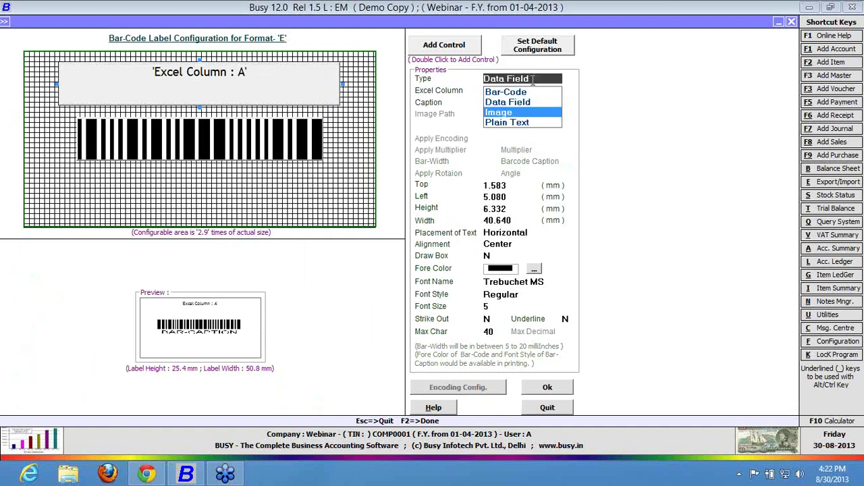
key("Return")
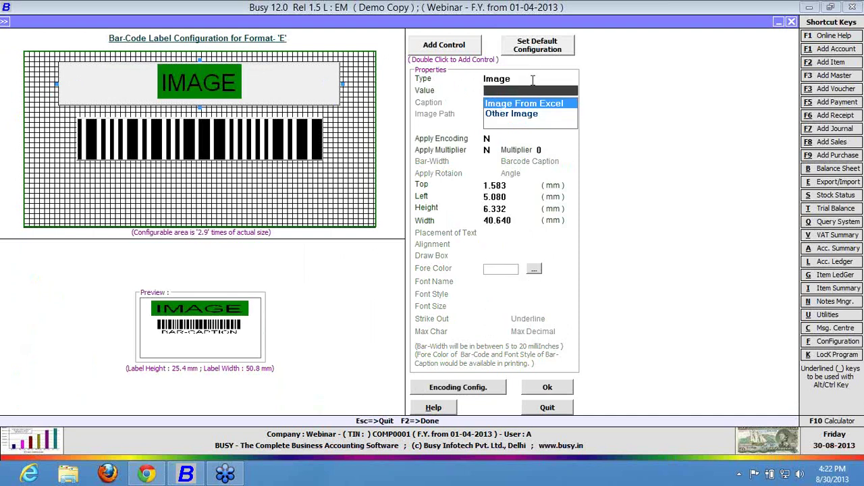
key("Down")
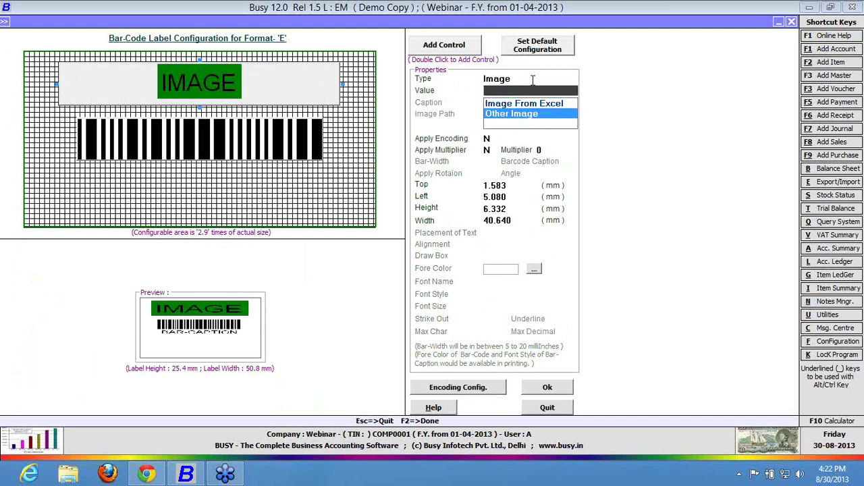
key("Escape")
key("Up")
key("Up")
key("Return")
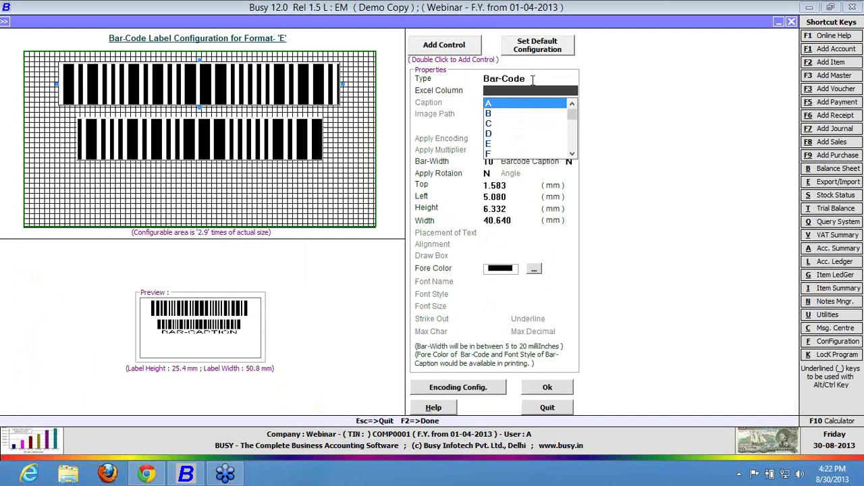
key("Down")
key("Down")
key("Down")
key("Down")
key("Down")
key("Down")
key("Down")
key("Down")
key("Down")
key("Down")
key("Down")
key("Down")
key("Down")
key("Down")
key("Down")
key("Down")
key("Down")
key("Down")
key("Down")
key("Down")
key("Down")
key("Down")
key("Down")
key("Down")
key("Down")
key("Down")
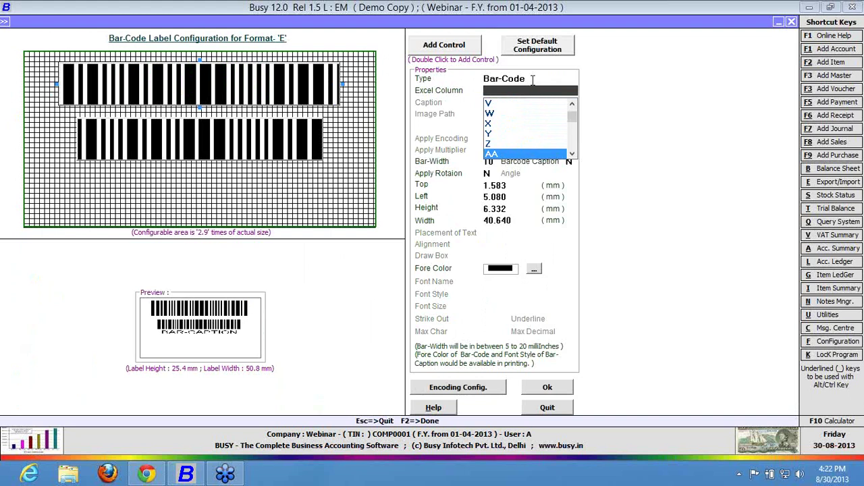
Make the top field a Data Field from Excel column A captioned 'ITEM NAME -'.
left_click(532, 80)
key("Down")
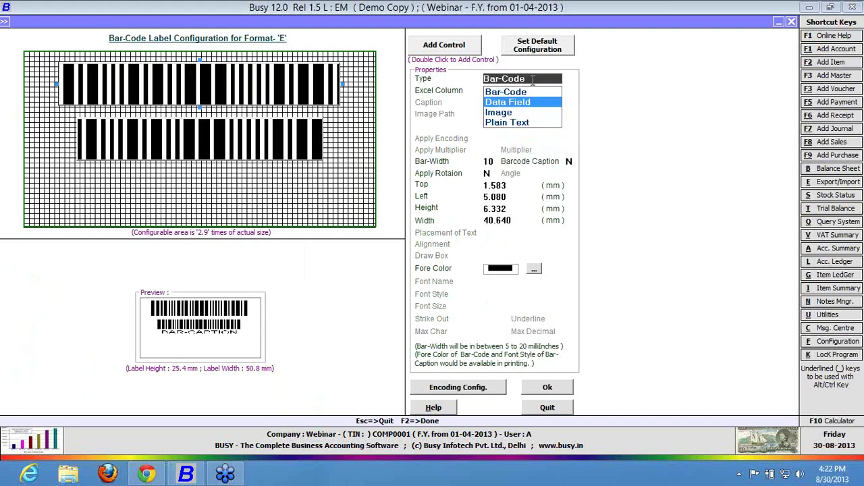
key("Down")
key("Down")
key("Return")
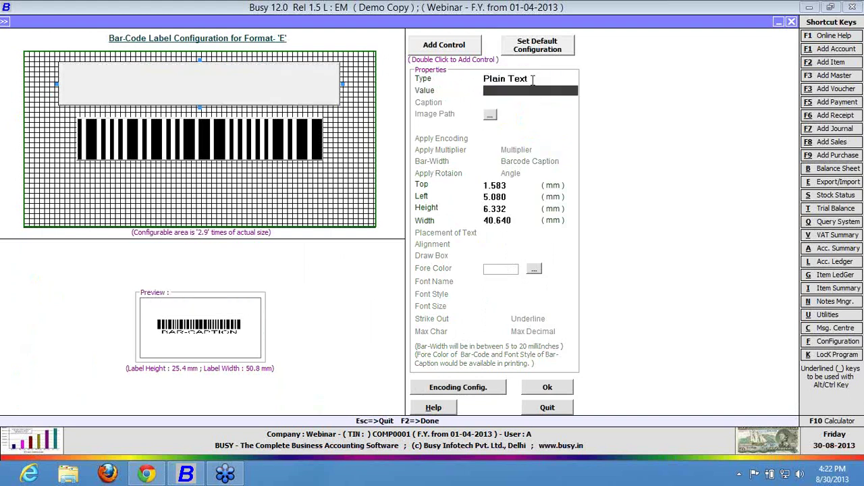
left_click(533, 80)
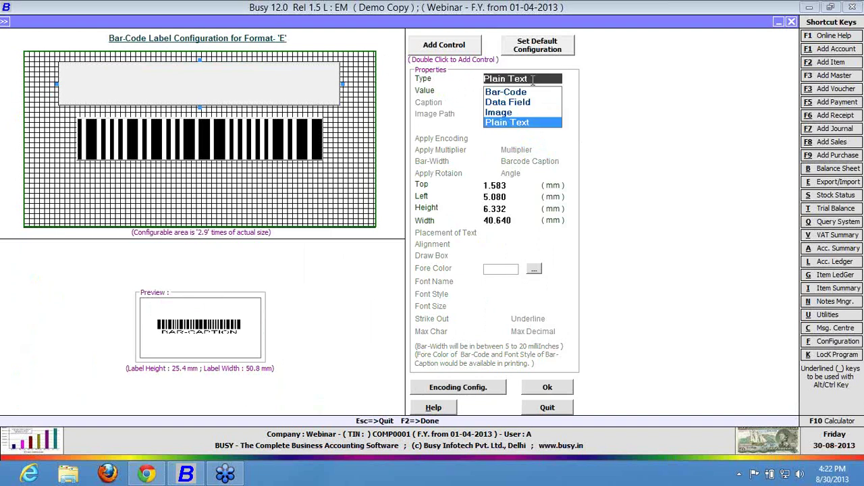
key("Up")
key("Up")
key("Return")
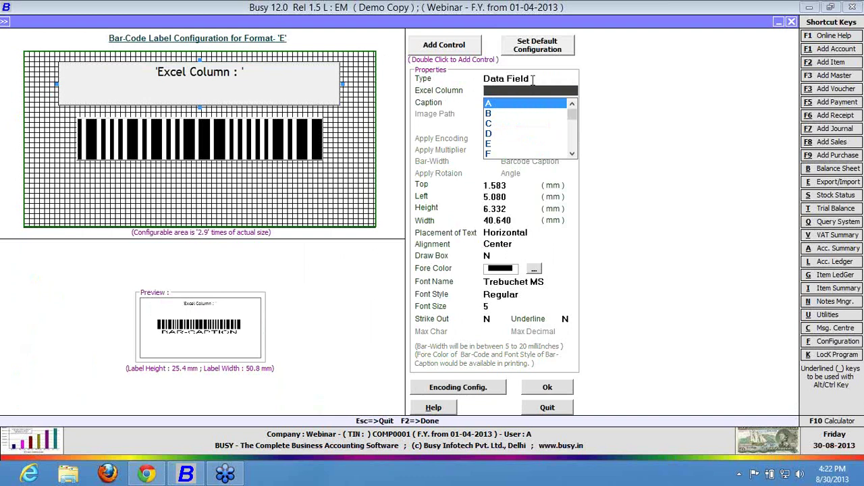
key("Return")
type("ITEM NAME")
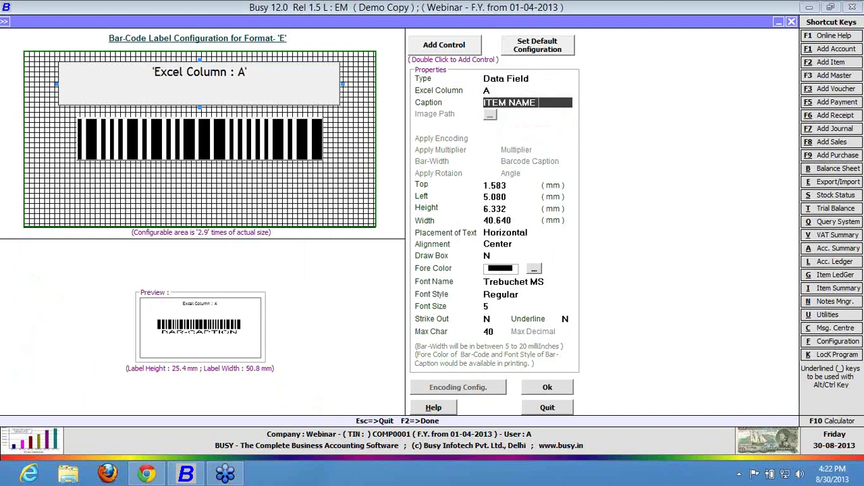
type(" -")
key("Return")
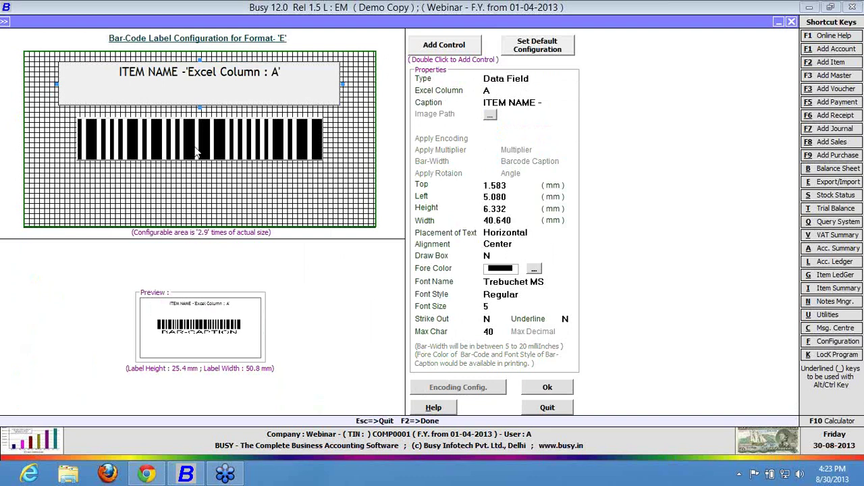
Check the barcode element, accept the label layout, and save format E's configuration.
left_click(196, 153)
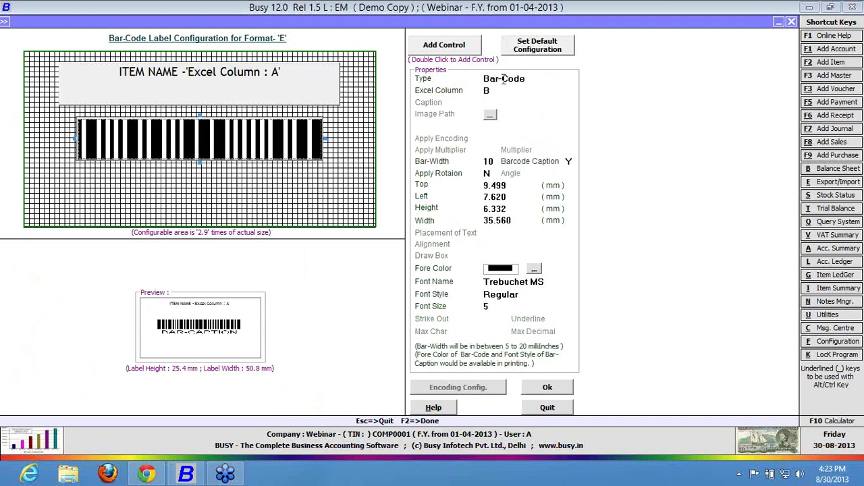
left_click(552, 387)
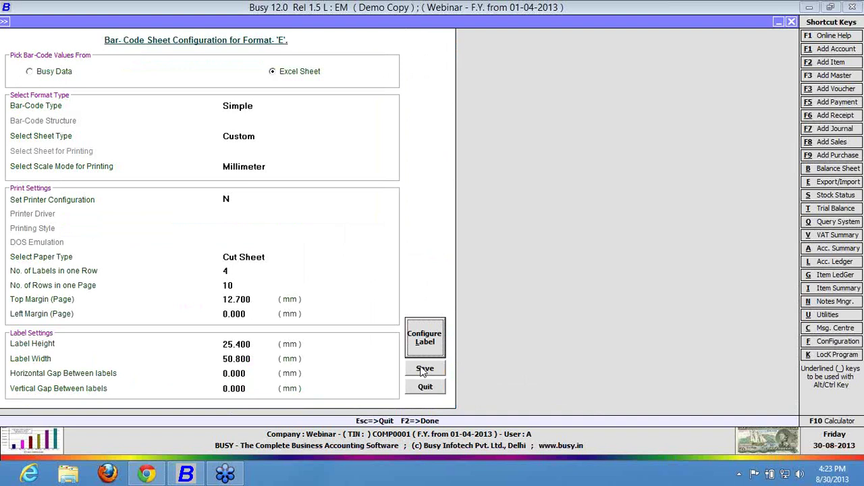
left_click(424, 371)
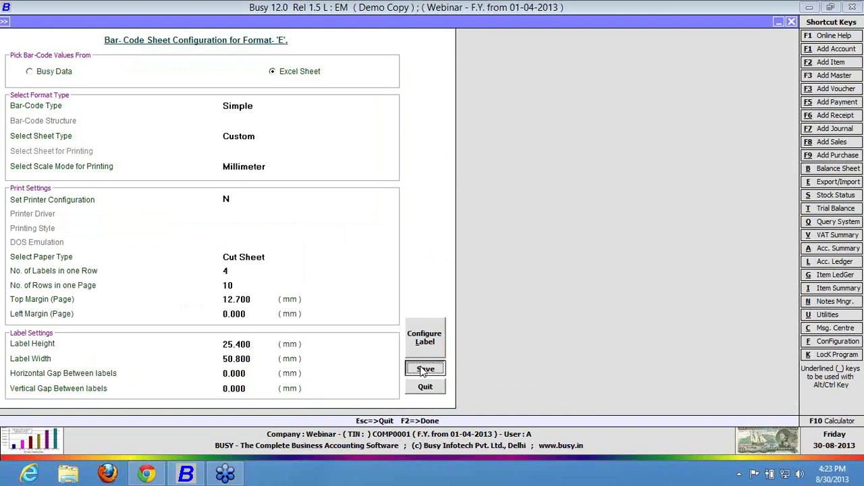
Start Print Bar-Code from Excel Sheet with format E and a fixed copy count.
left_click(281, 175)
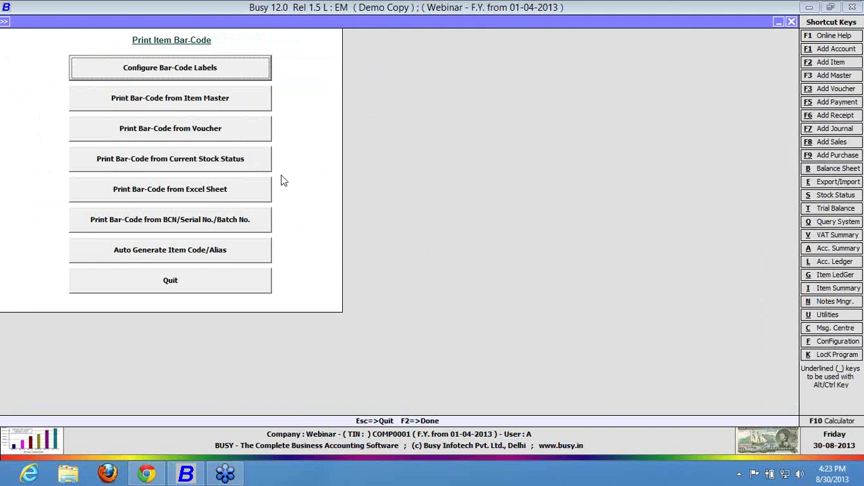
left_click(248, 192)
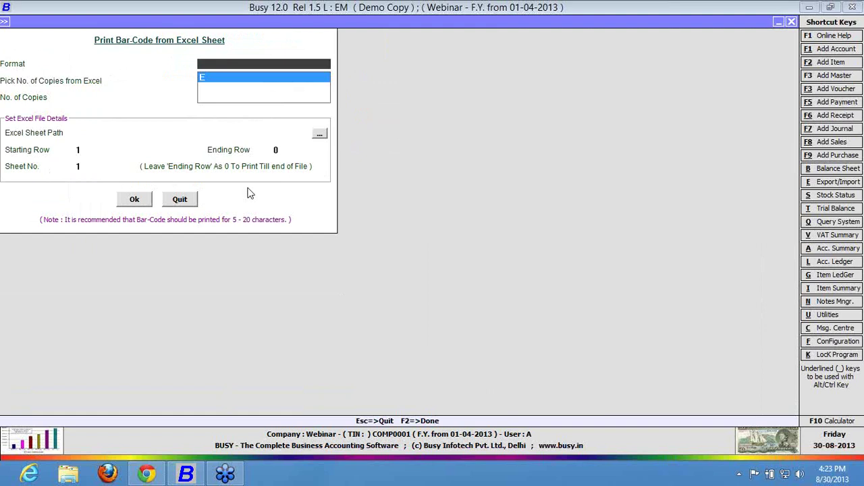
key("Return")
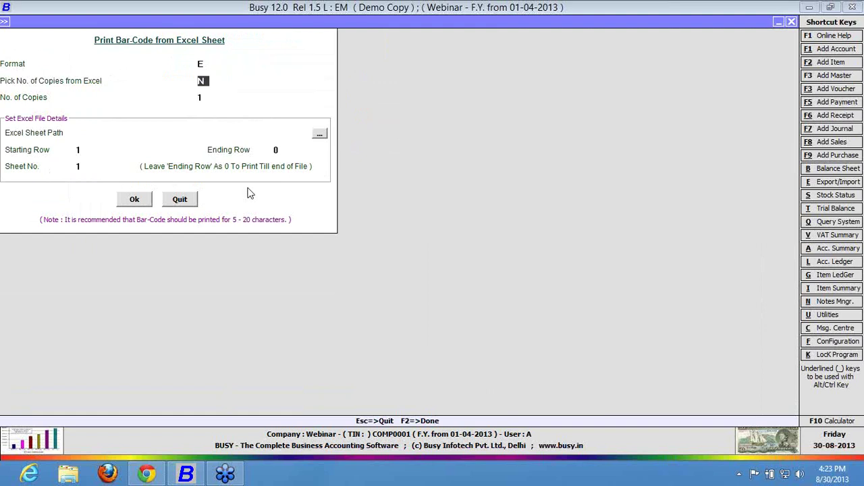
type("Y")
key("Return")
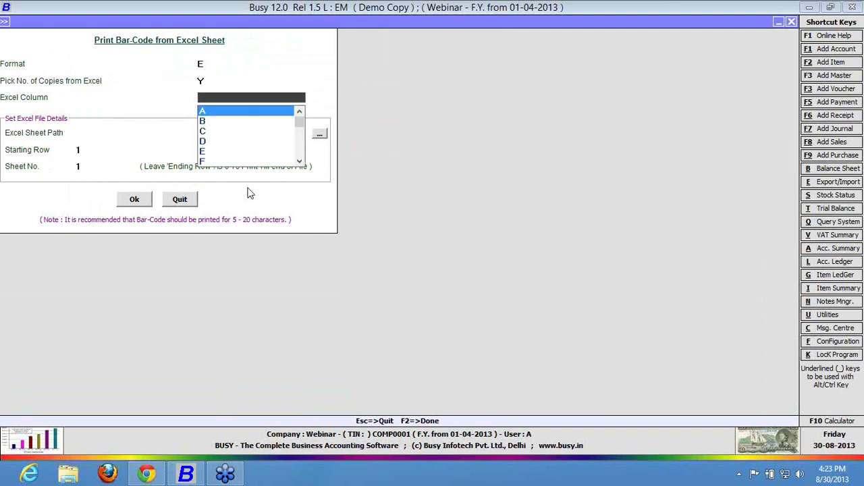
key("Escape")
type("N")
key("Return")
key("Return")
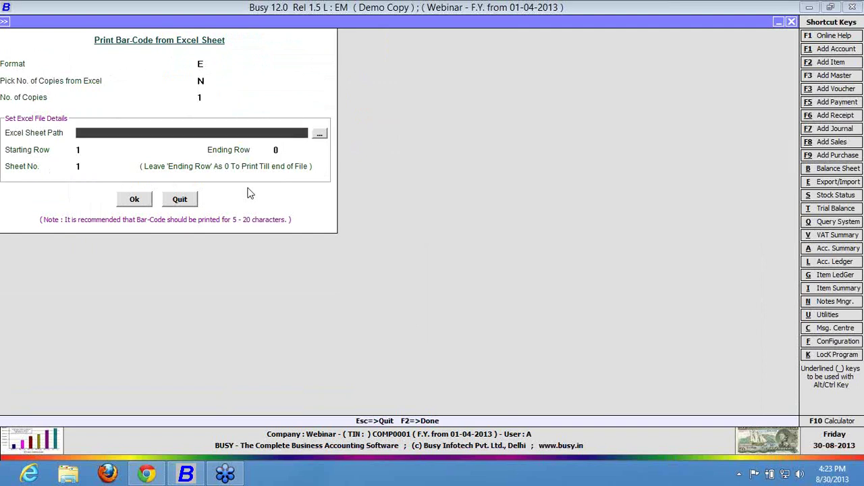
Browse for the Excel file without choosing one, then leave the Excel-sheet printing settings.
left_click(321, 137)
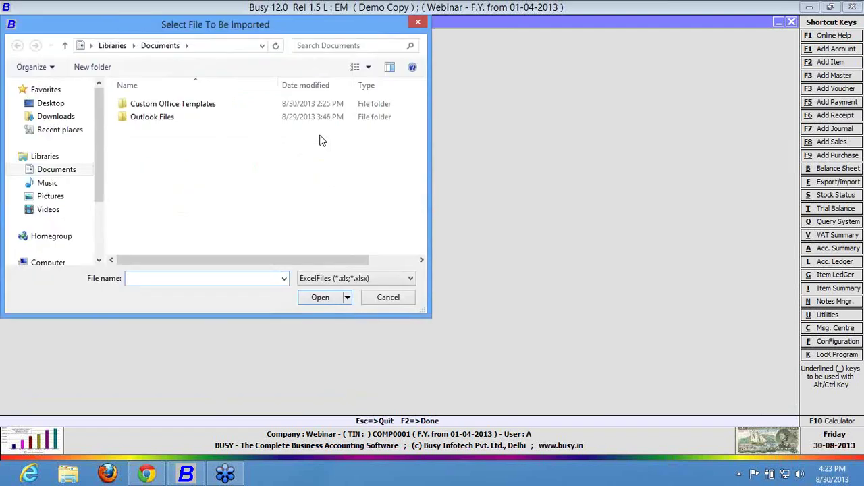
key("Escape")
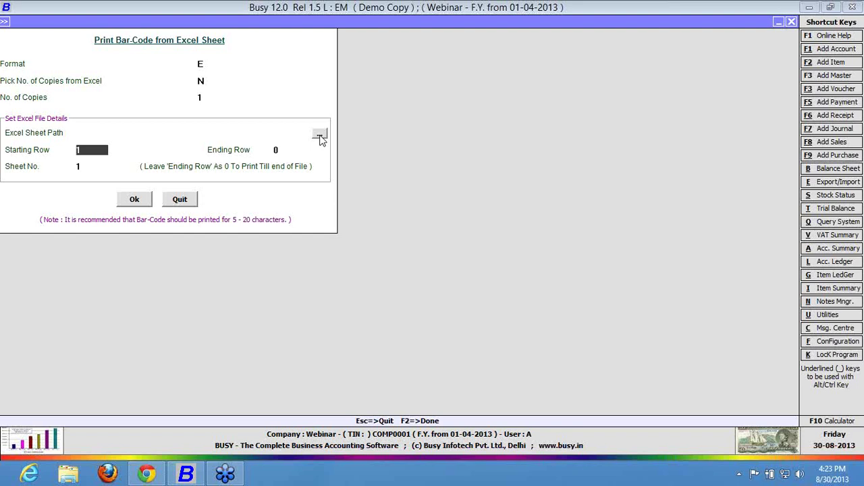
left_click(264, 132)
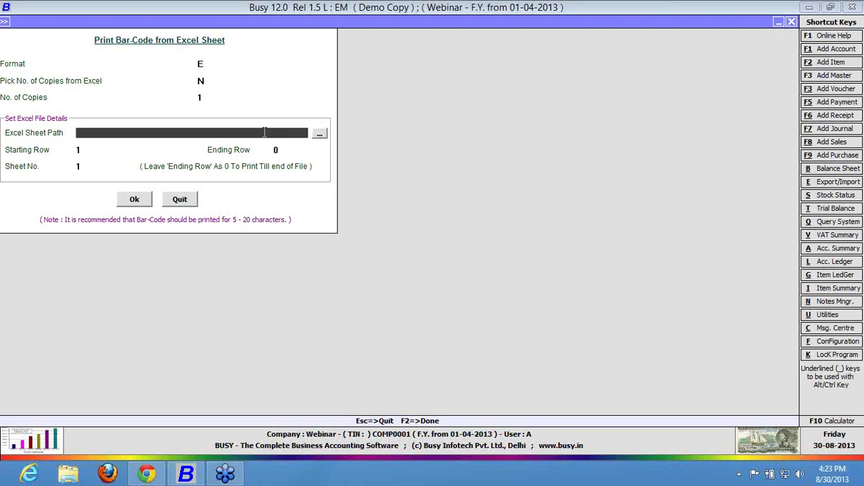
left_click(179, 199)
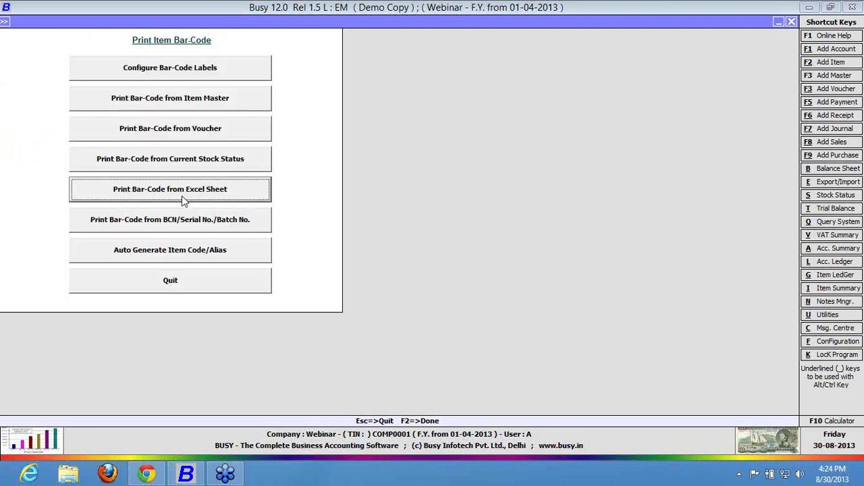
Tick Enable Composite Bar-code under Administration > Configuration > Features / Options > POS.
left_click(200, 283)
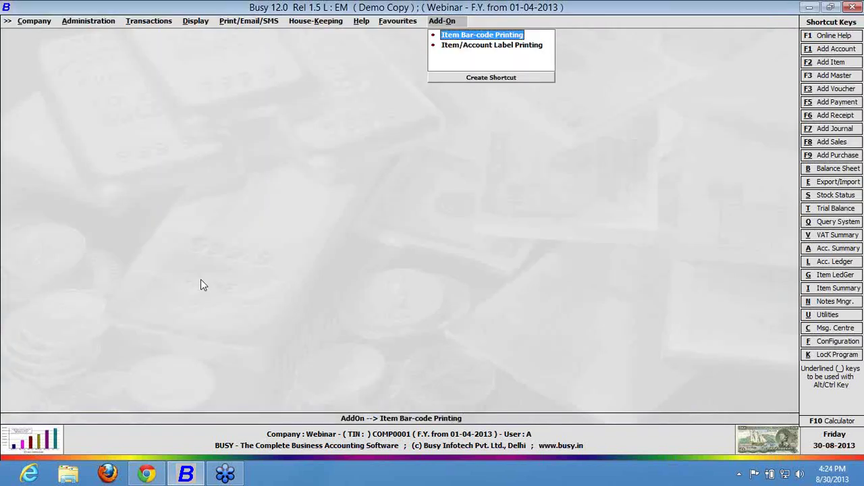
key("Left")
key("Left")
key("Left")
key("Left")
key("Left")
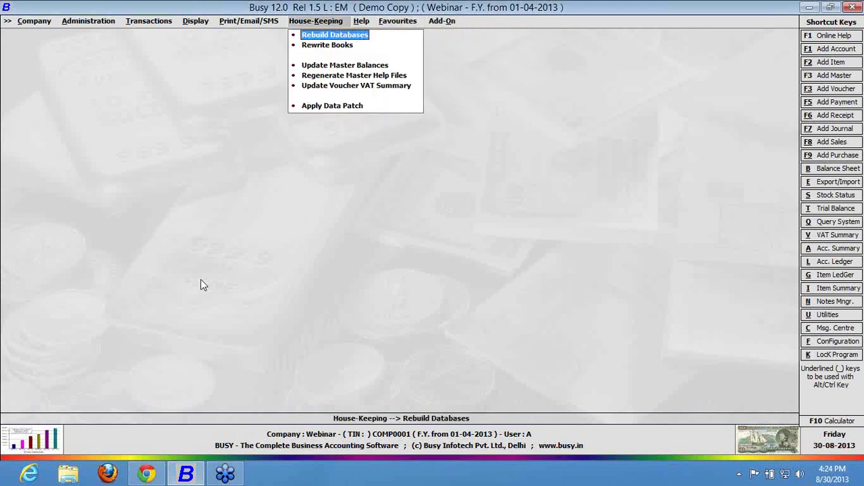
key("Left")
key("Left")
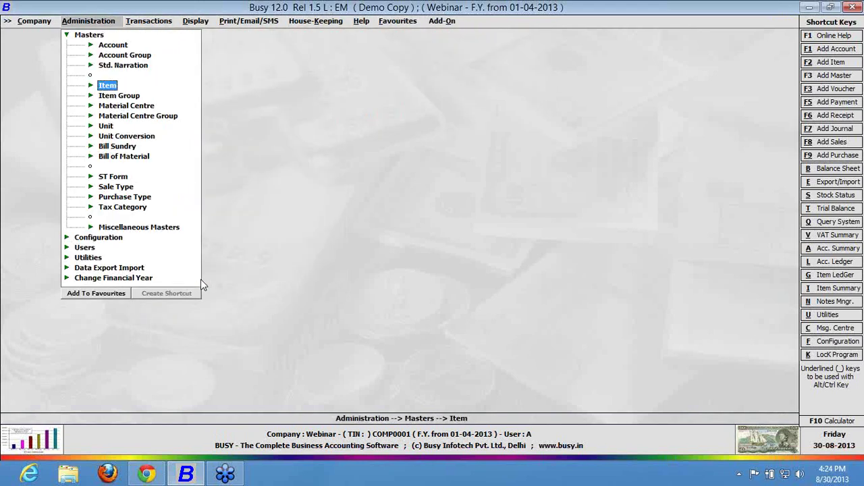
key("Left")
key("Down")
key("Right")
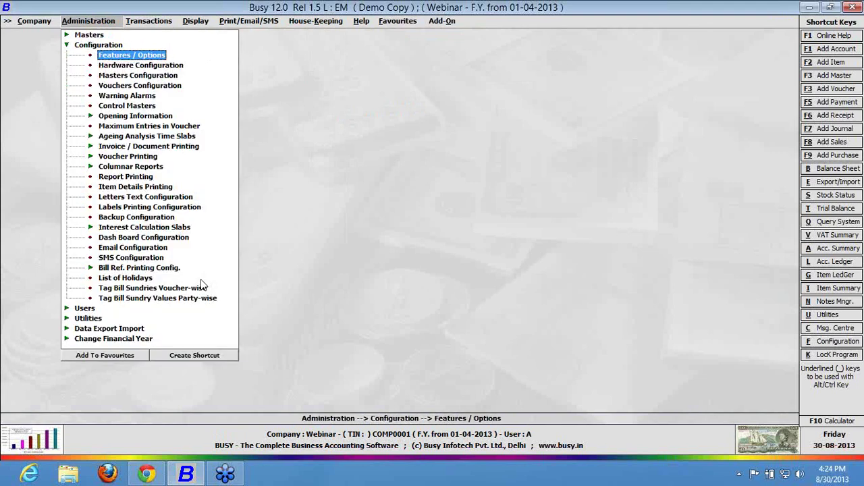
key("Return")
key("Down")
key("Down")
key("Down")
key("Down")
key("Down")
key("Down")
key("Down")
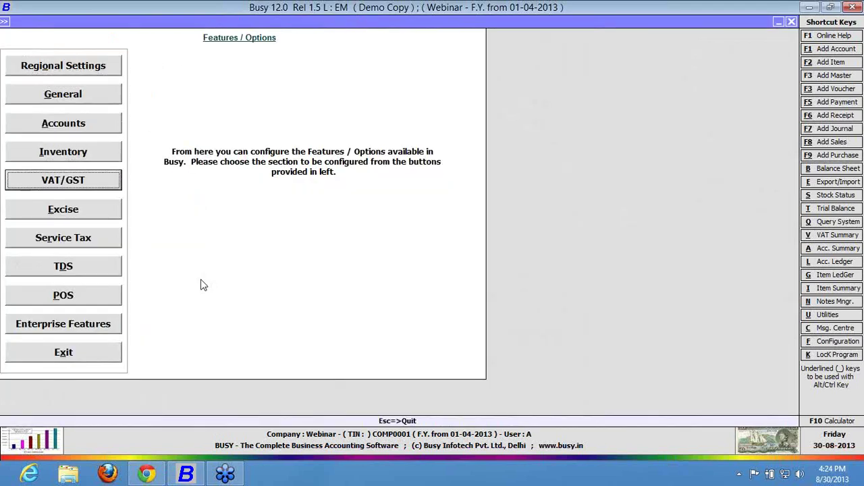
key("Return")
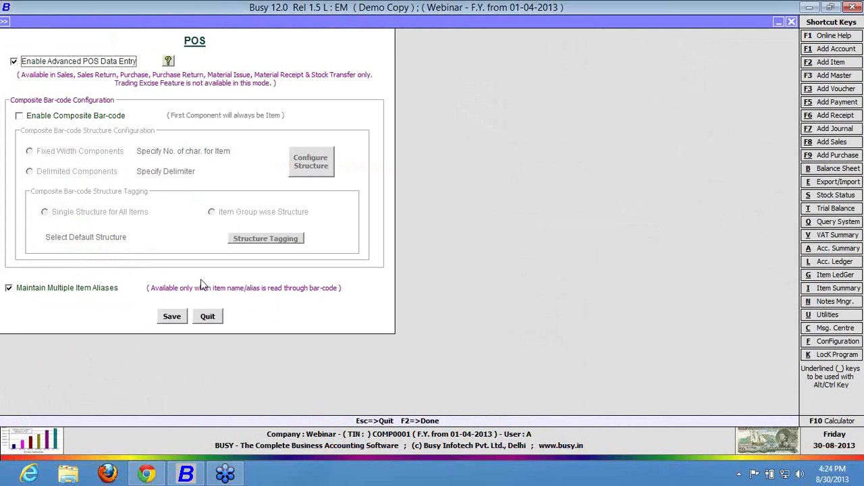
left_click(105, 121)
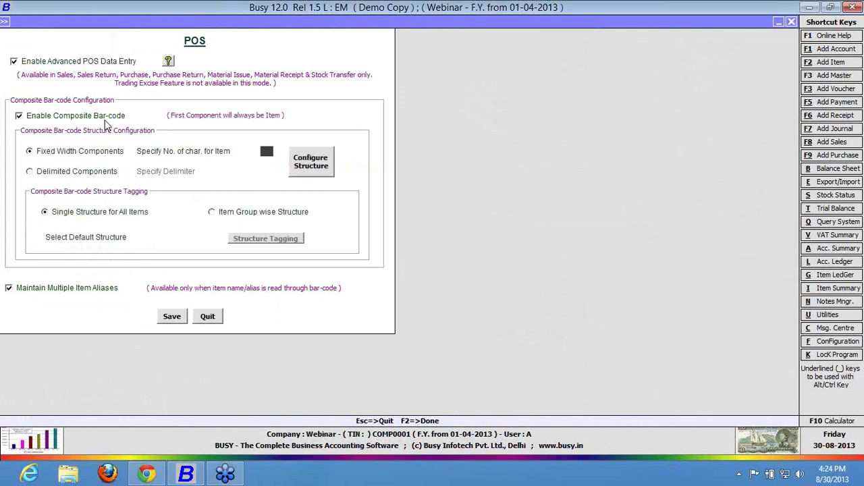
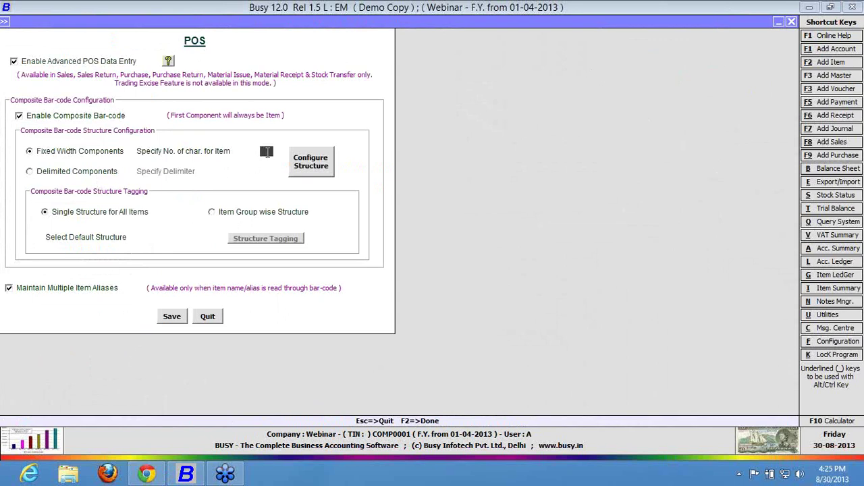
Keep Fixed Width Components for the composite bar-code and start changing the item width from 10 to 20.
type("10")
key("Return")
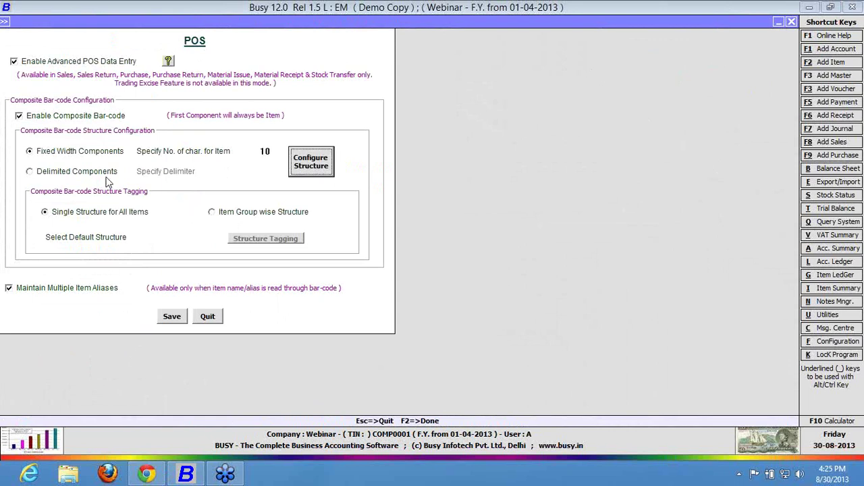
left_click(96, 175)
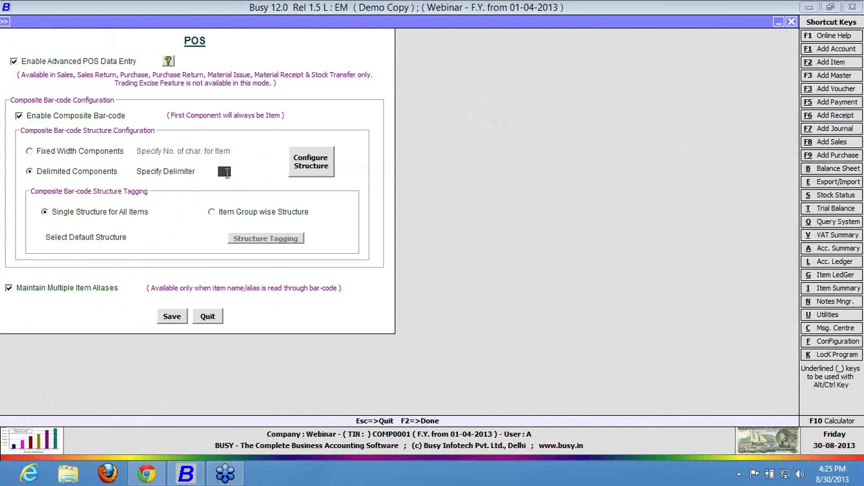
type(">")
left_click(74, 154)
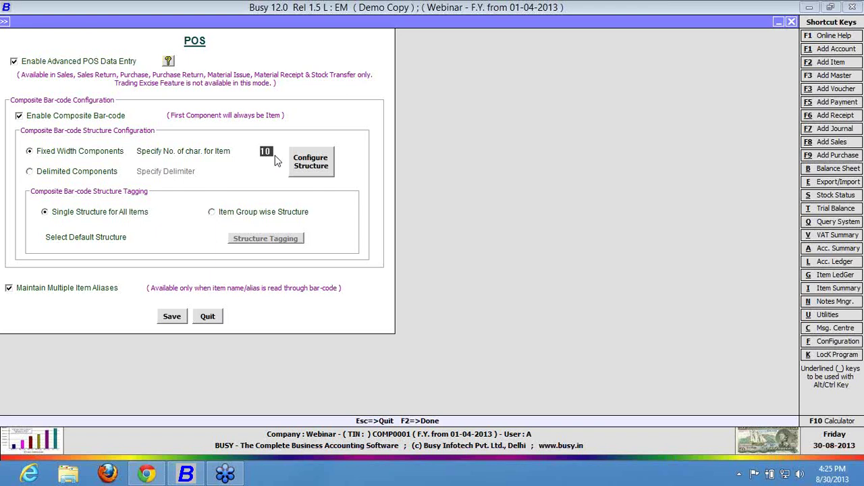
key("BackSpace")
Enter 20 item characters and add a new bar-code structure named A.
type("2")
left_click(326, 172)
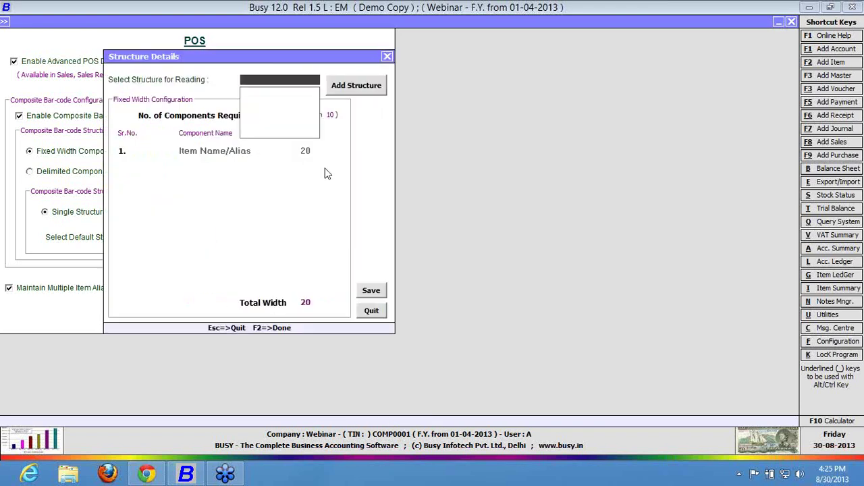
left_click(360, 92)
type("A")
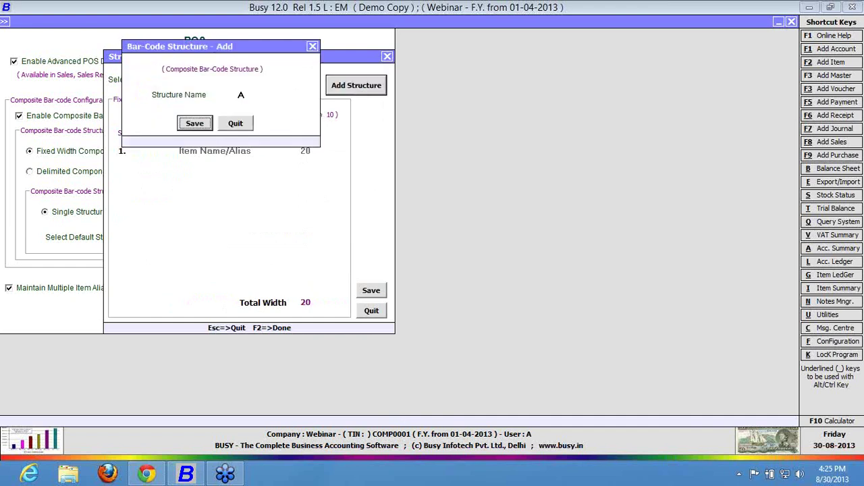
key("Return")
key("Return")
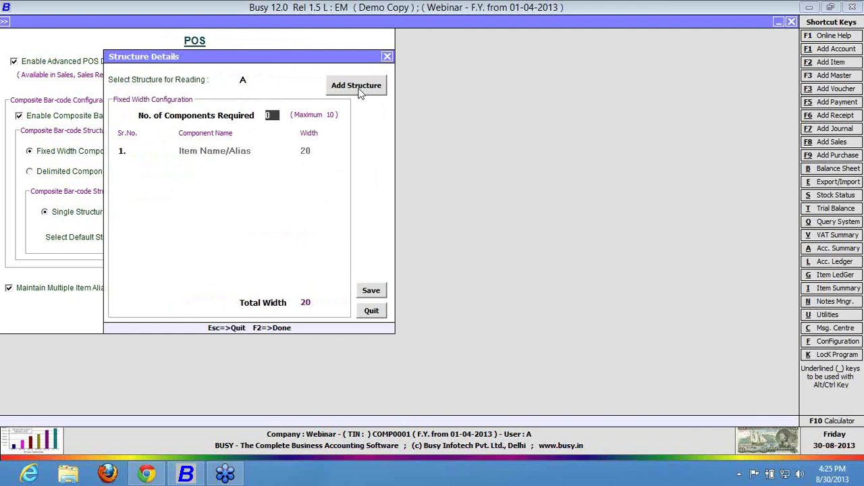
Give structure A two components with Price at width 12, save, and switch to Delimited Components.
type("2")
key("Return")
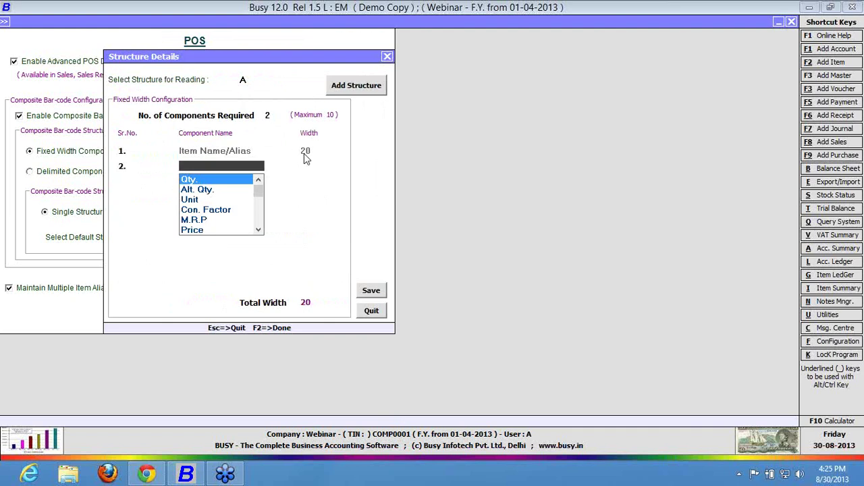
key("Down")
key("Down")
key("Down")
key("Down")
key("Down")
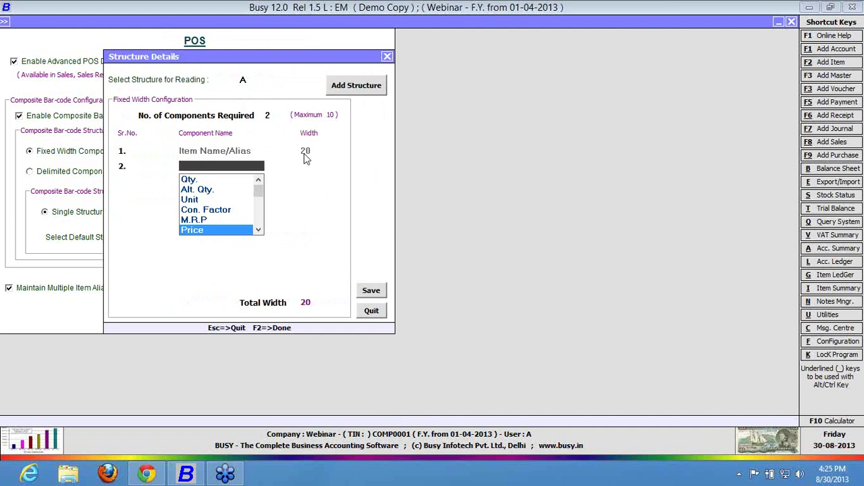
key("Return")
type("12")
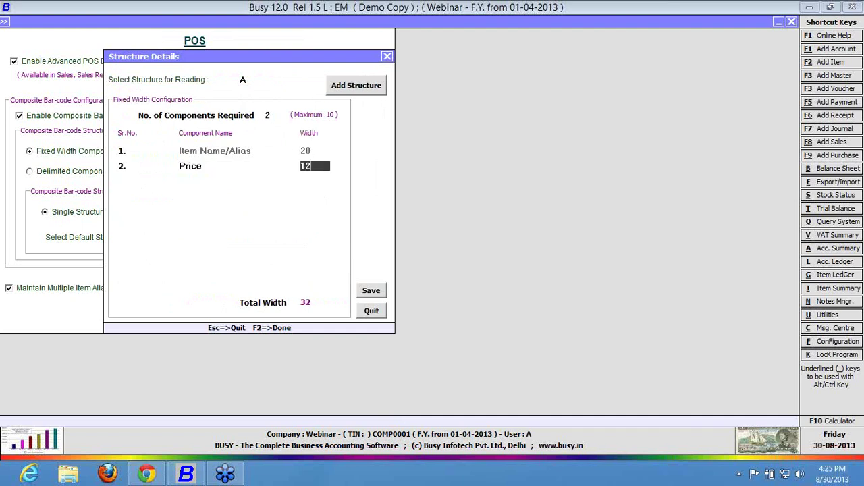
key("F2")
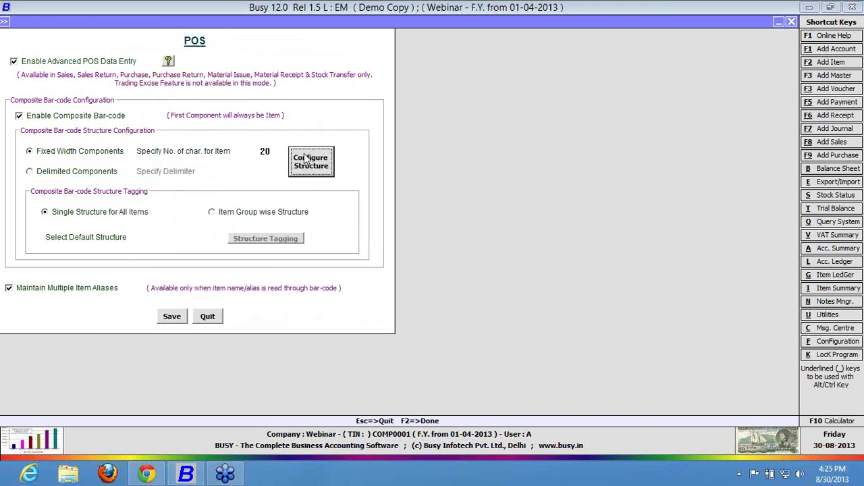
left_click(93, 175)
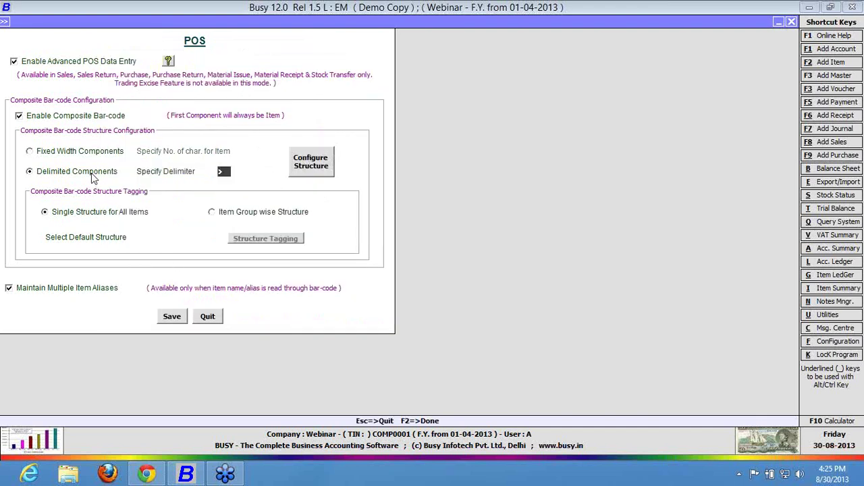
Define delimited structure A with two components, Item Name/Alias and Price, and save it.
left_click(92, 174)
key("Return")
left_click(331, 157)
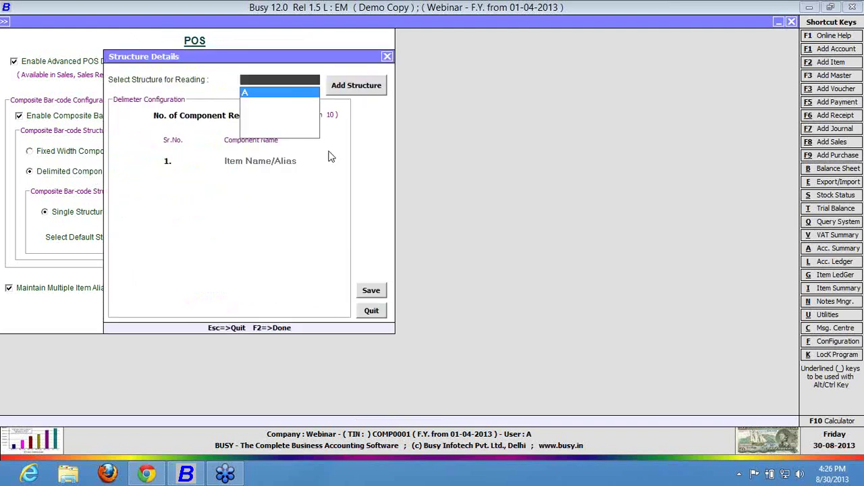
key("Return")
type("2")
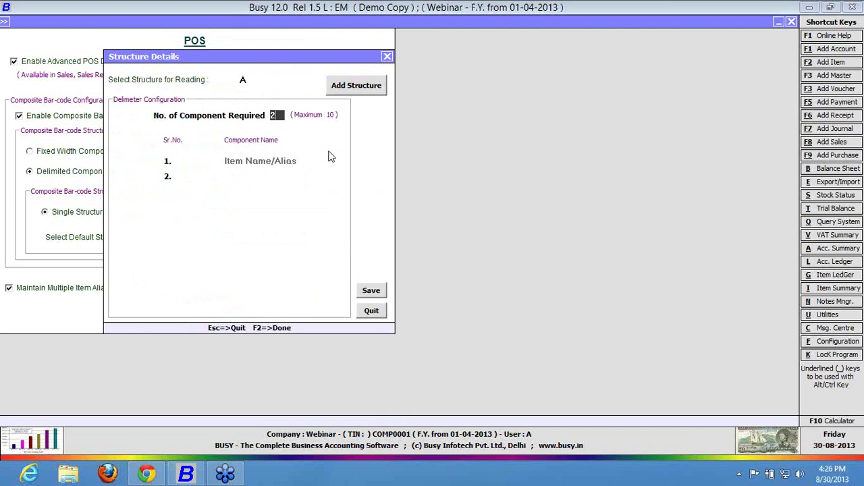
key("Return")
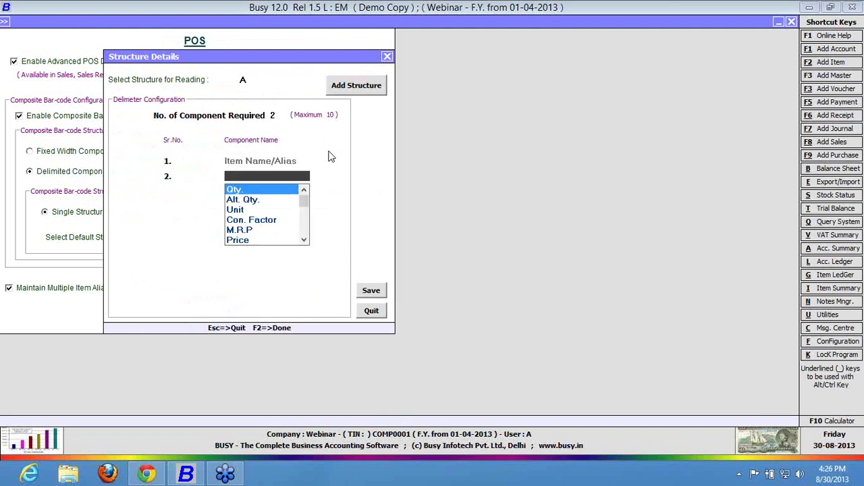
key("Down")
key("Down")
key("Down")
key("Down")
key("Down")
key("Down")
key("Up")
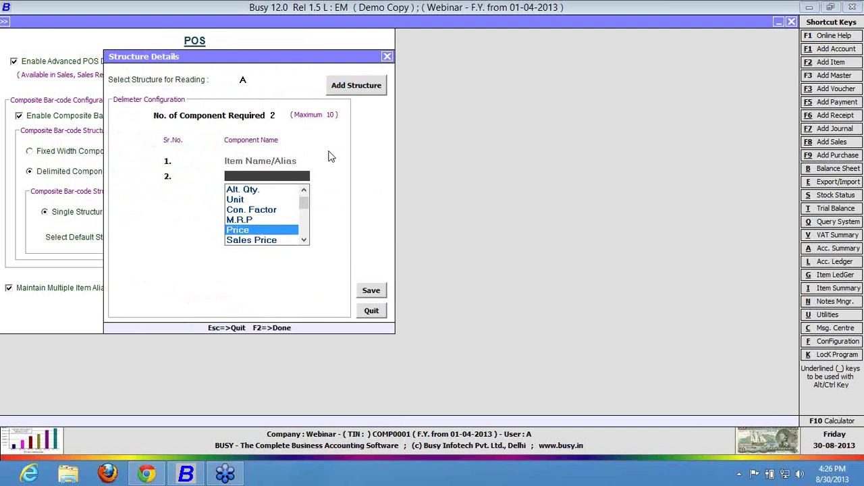
key("Return")
left_click(365, 292)
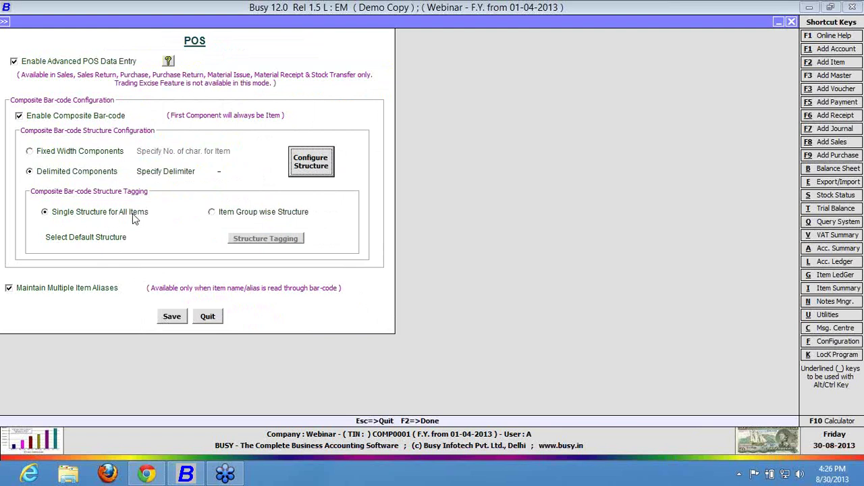
Try tagging structure A to the General item group, revert to Single Structure for All Items, and save.
left_click(164, 240)
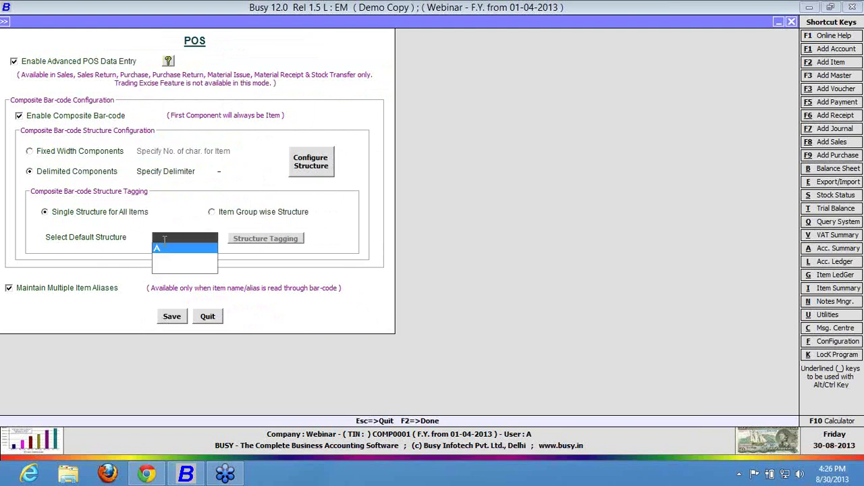
left_click(240, 216)
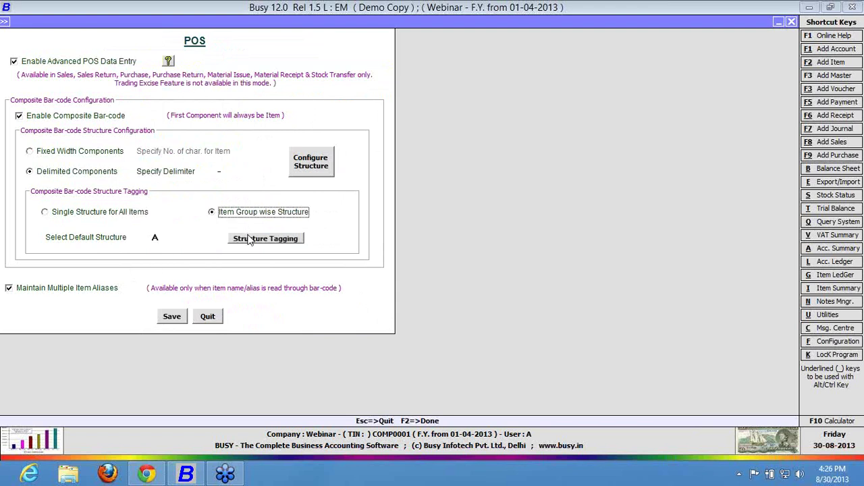
left_click(247, 240)
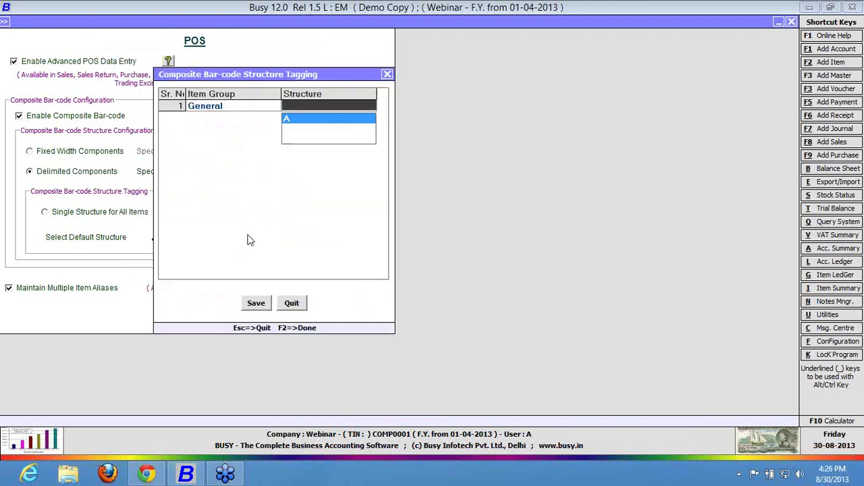
key("Return")
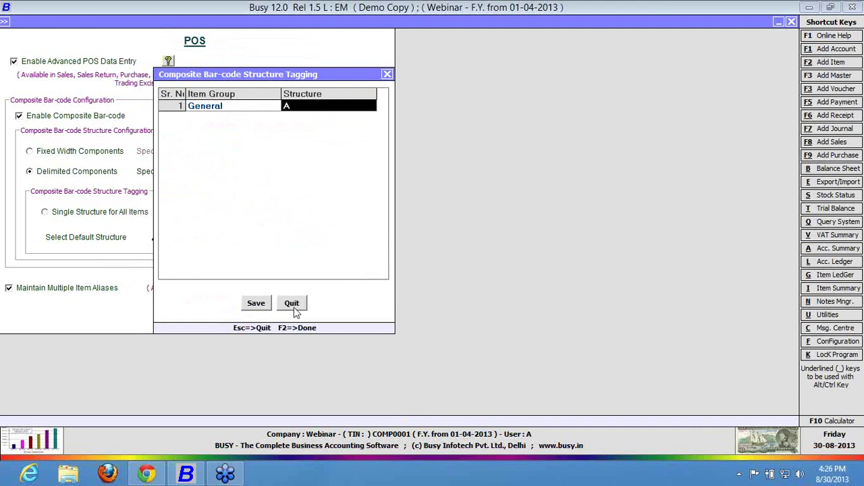
left_click(291, 305)
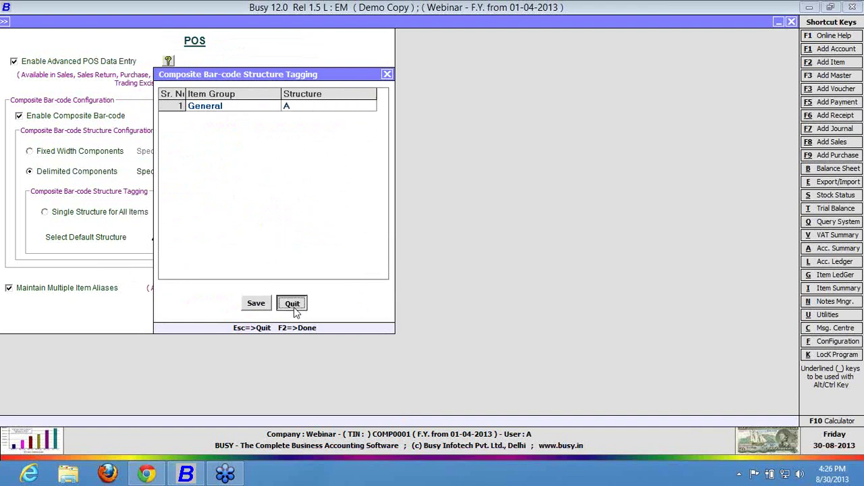
left_click(84, 215)
left_click(165, 318)
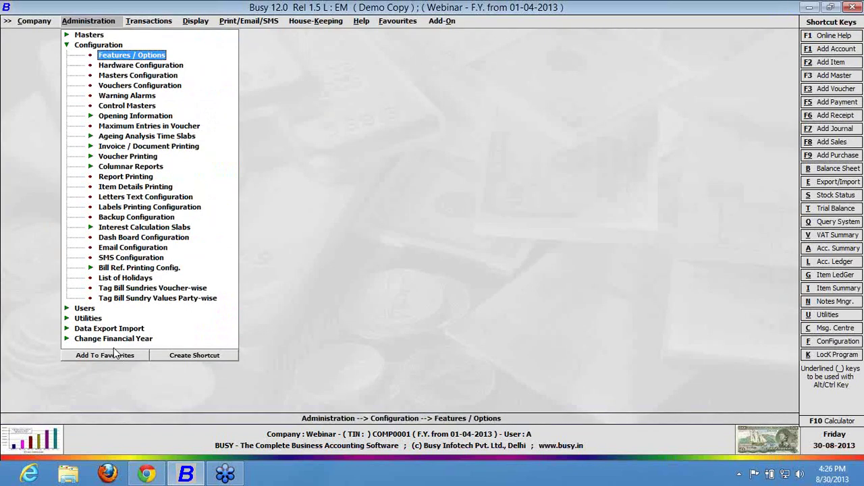
Add bar-code format C and set its Bar-Code Type to Composite.
key("Right")
key("Right")
key("Right")
key("Right")
key("Right")
key("Right")
key("Right")
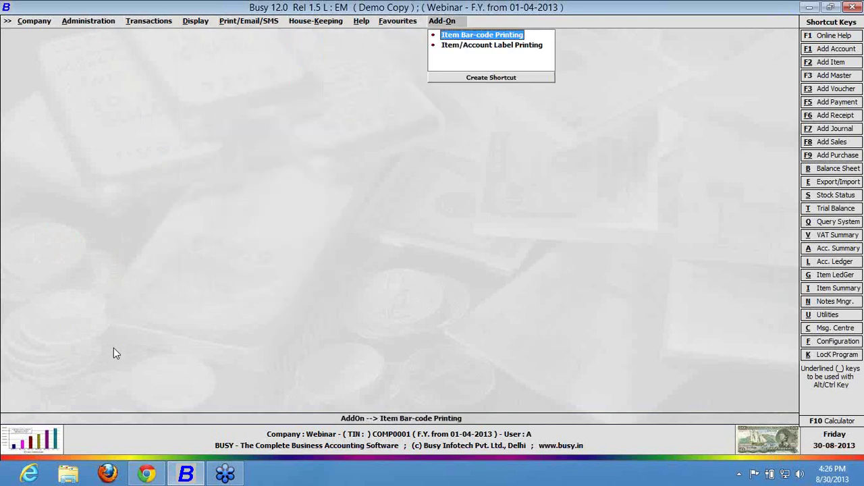
key("Return")
key("Return")
key("Return")
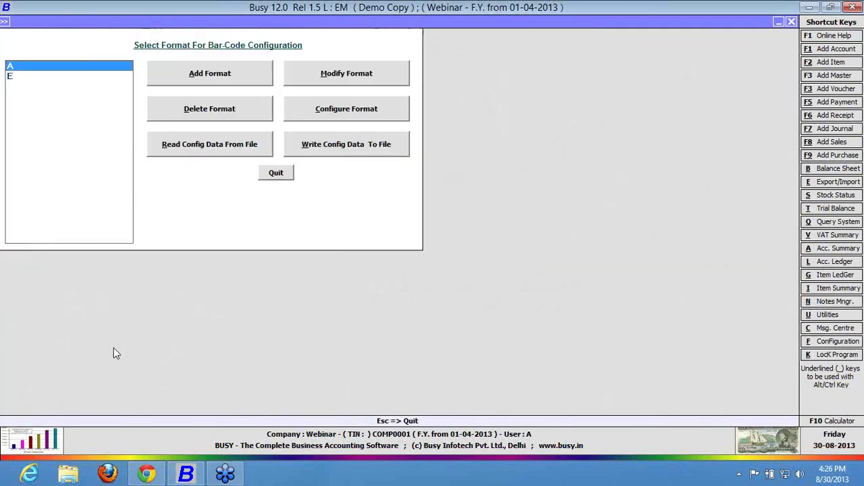
left_click(244, 75)
type("C")
key("Return")
key("Down")
left_click(312, 120)
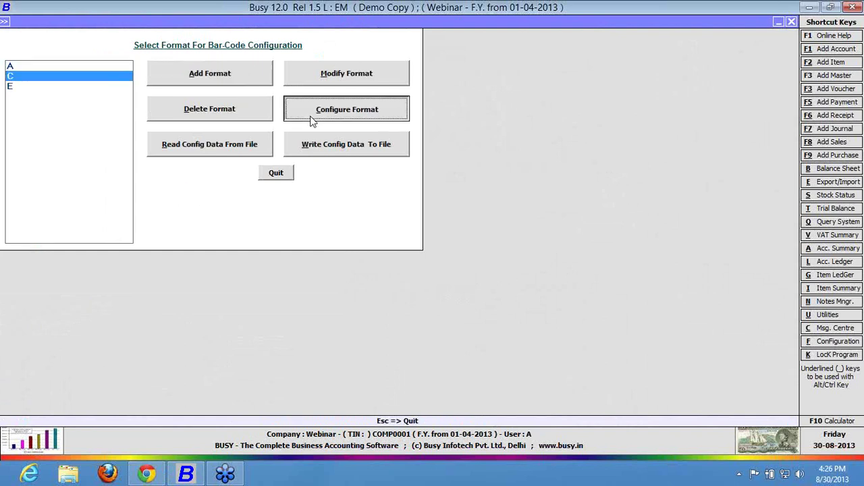
left_click(272, 106)
key("Down")
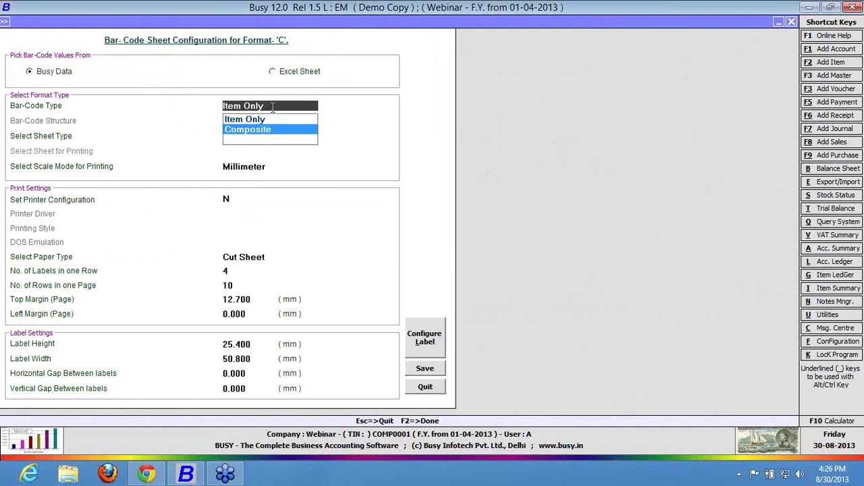
key("Return")
Add structure A using Busy Data, delimited by '-', with 2 components.
left_click(433, 139)
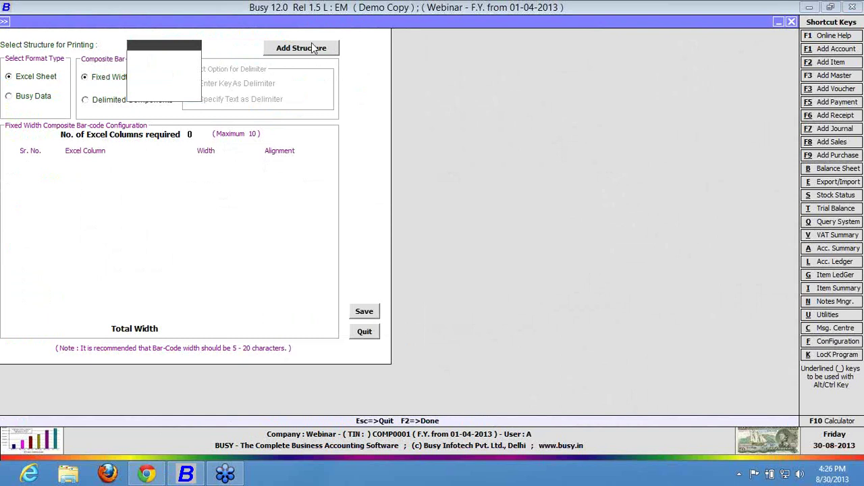
left_click(312, 47)
type("A")
key("Return")
key("Return")
key("Return")
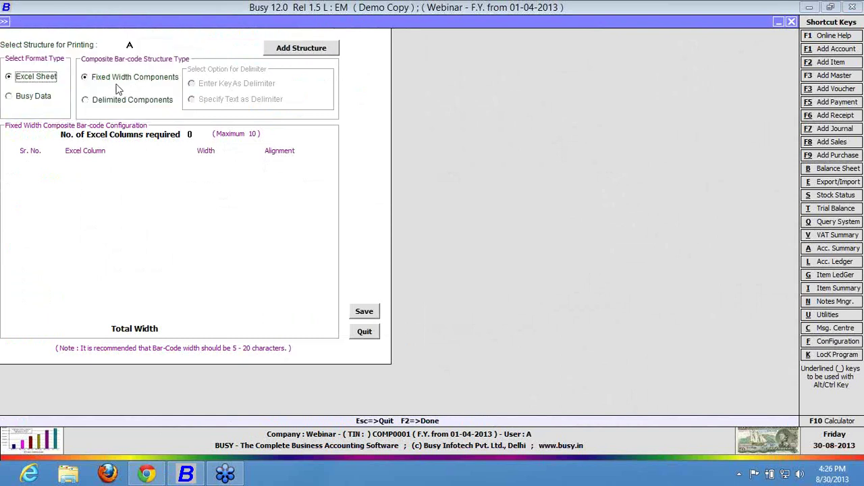
left_click(27, 99)
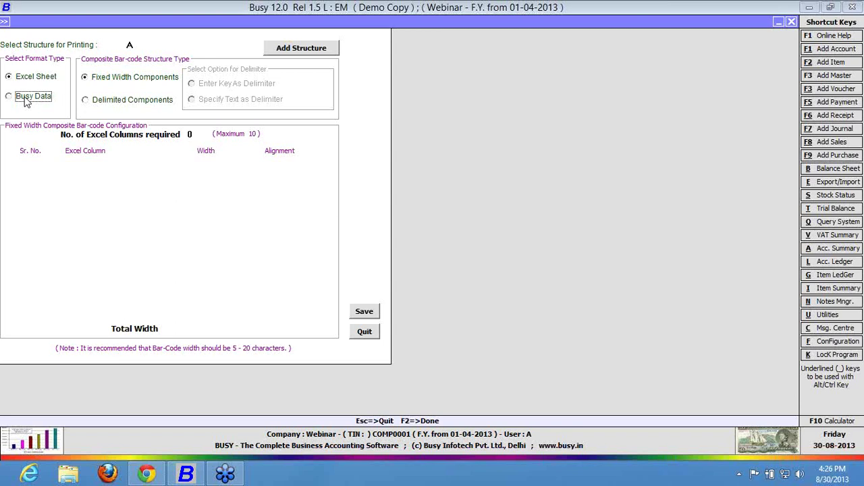
left_click(101, 101)
type("-")
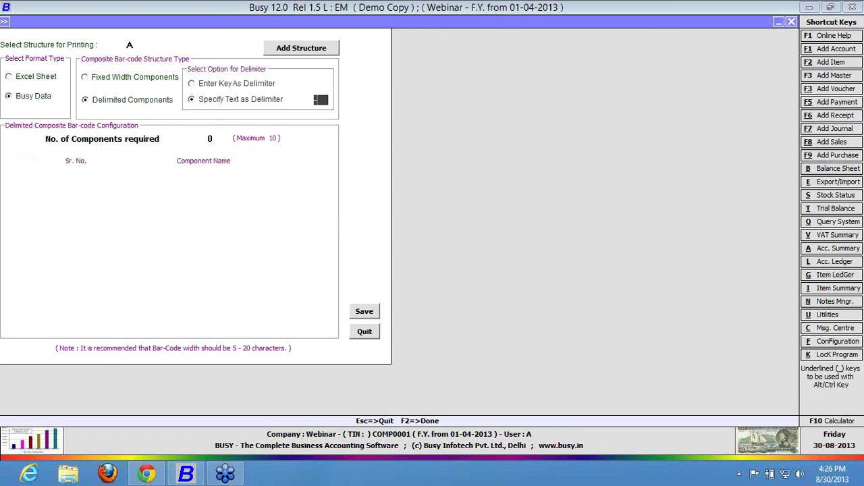
key("Return")
type("2")
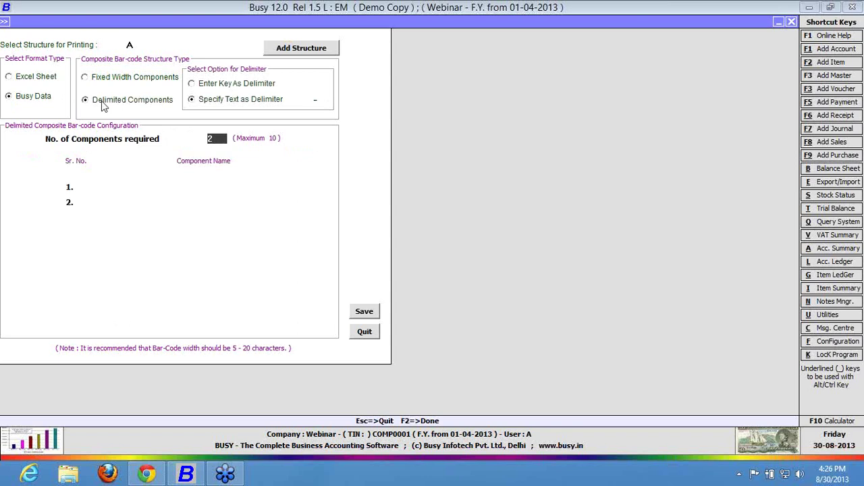
key("Return")
key("Return")
Set the components to Item Name and Tran. Price, then save structure A.
key("Down")
key("Down")
key("Down")
key("Down")
key("Down")
key("Down")
key("Down")
key("Down")
key("Down")
key("Down")
key("Down")
key("Down")
key("Down")
key("Down")
key("Down")
key("Down")
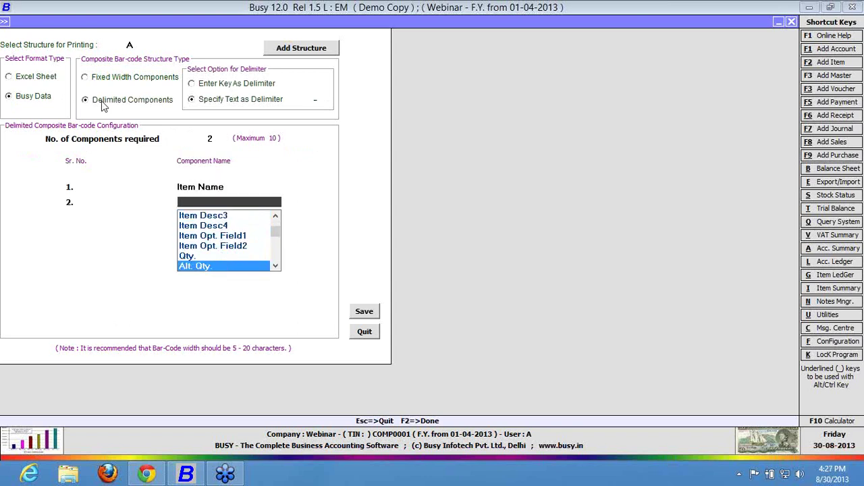
key("Down")
key("Down")
key("Down")
key("Down")
key("Down")
key("Down")
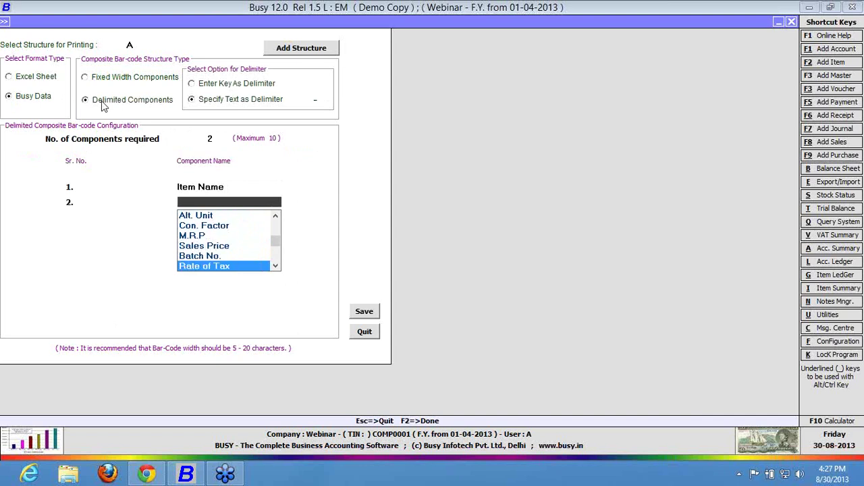
type("P")
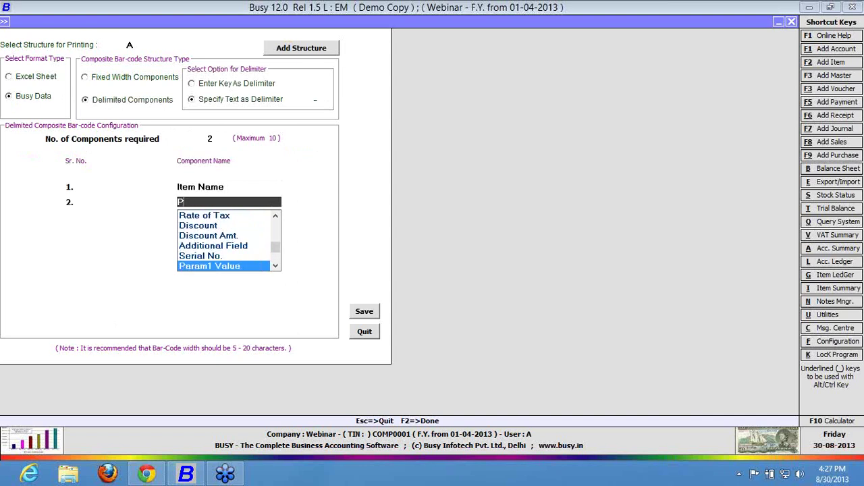
key("BackSpace")
key("Return")
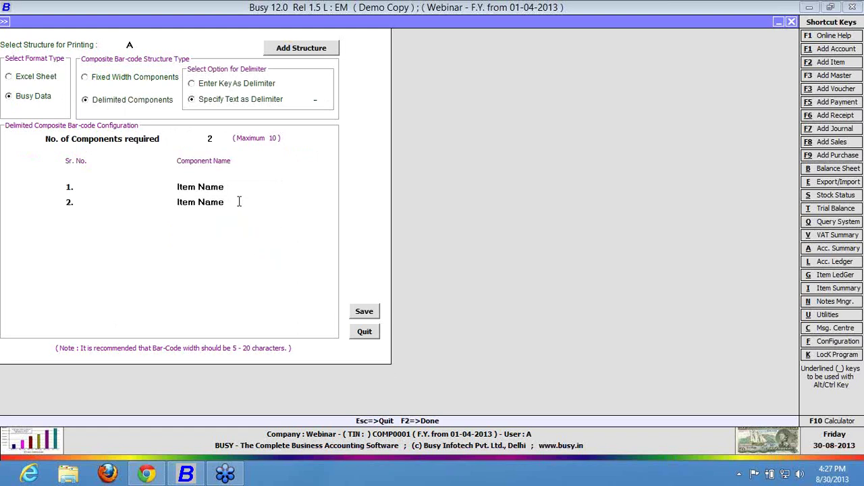
left_click(236, 201)
key("Down")
key("Down")
key("Down")
key("Down")
key("Down")
key("Down")
key("Down")
key("Down")
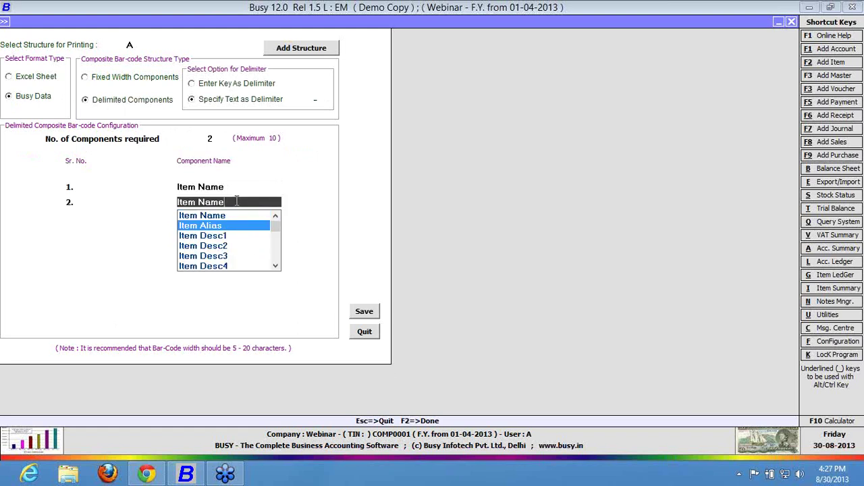
key("Down")
key("Down")
key("Down")
key("Down")
key("Down")
key("Down")
key("Down")
key("Down")
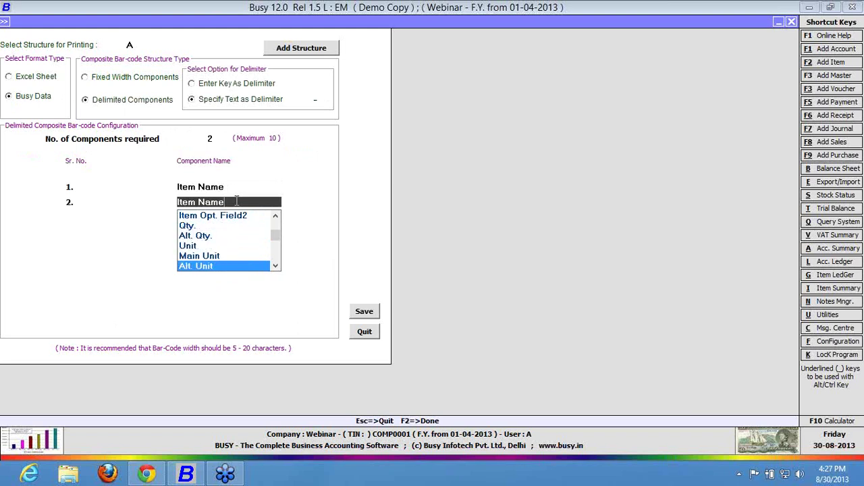
key("Down")
key("Down")
key("Down")
key("Down")
key("Down")
key("Down")
key("Down")
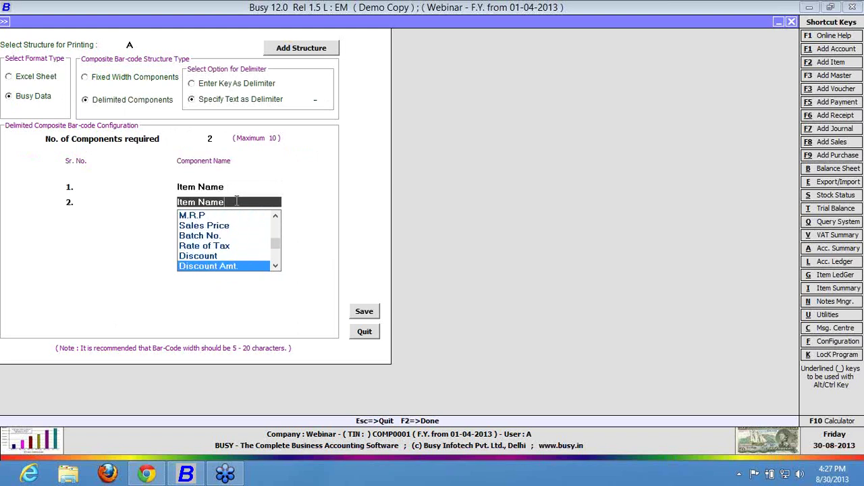
key("Down")
key("Down")
key("Down")
key("Down")
key("Down")
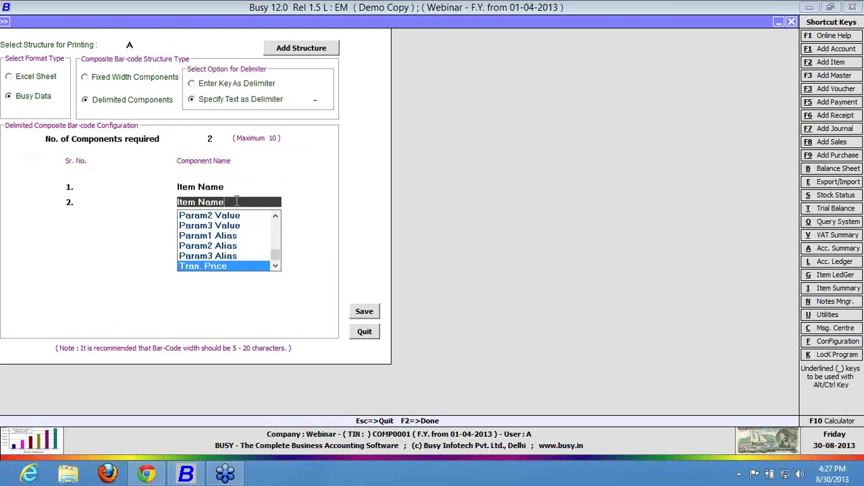
key("Up")
key("Up")
key("Up")
key("Down")
key("Down")
key("Down")
key("Return")
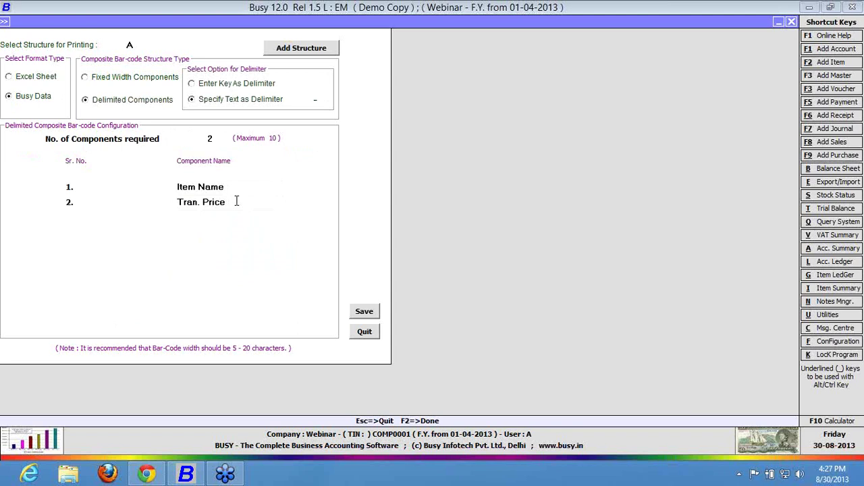
left_click(364, 313)
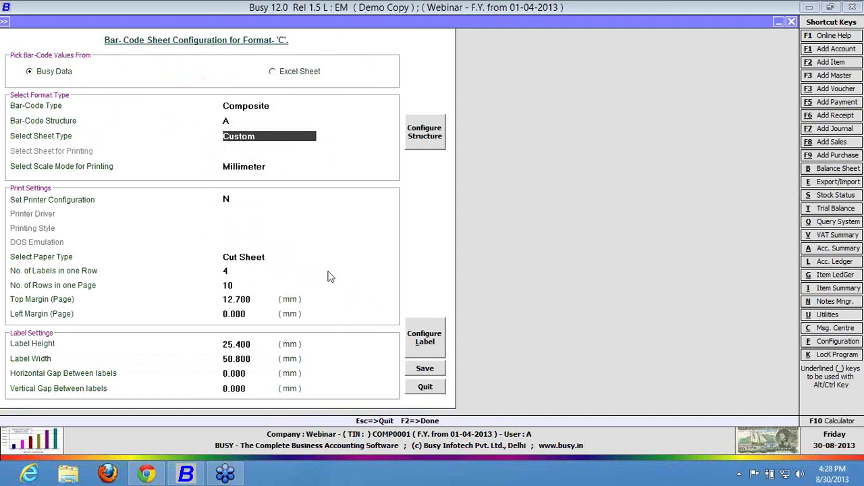
Recheck structure A and inspect the Bar-Code Type options in format C's label layout.
left_click(418, 148)
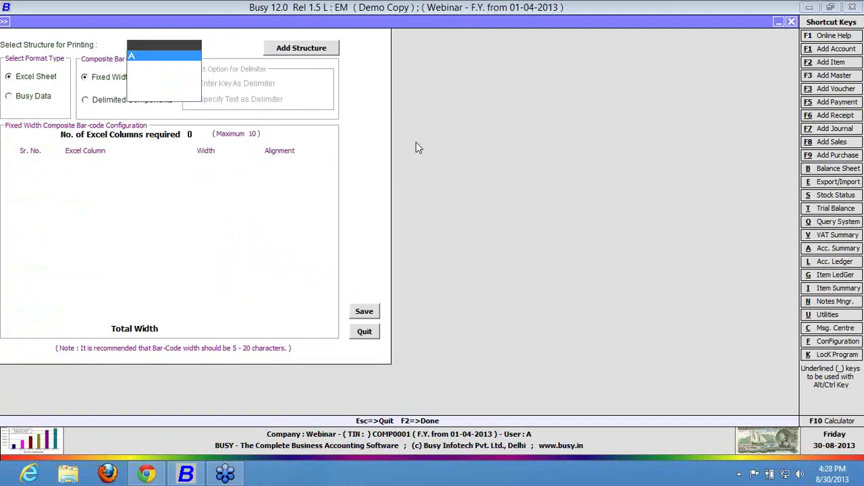
key("Escape")
left_click(417, 342)
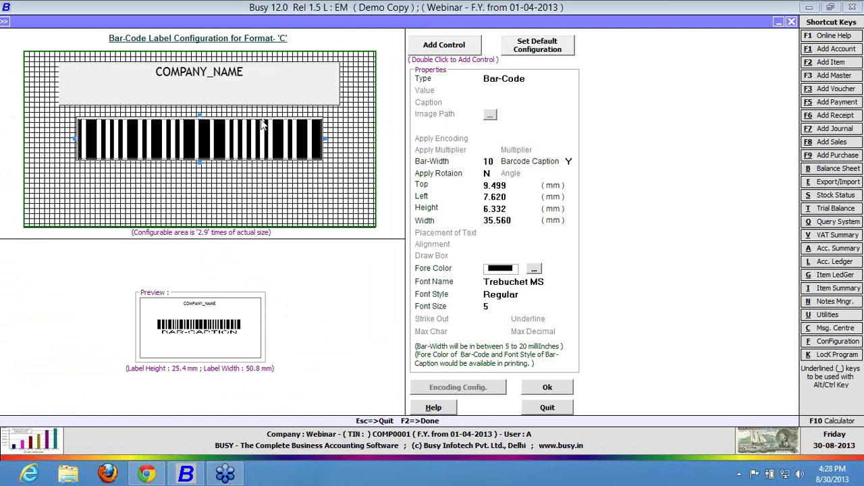
left_click(531, 79)
left_click(531, 79)
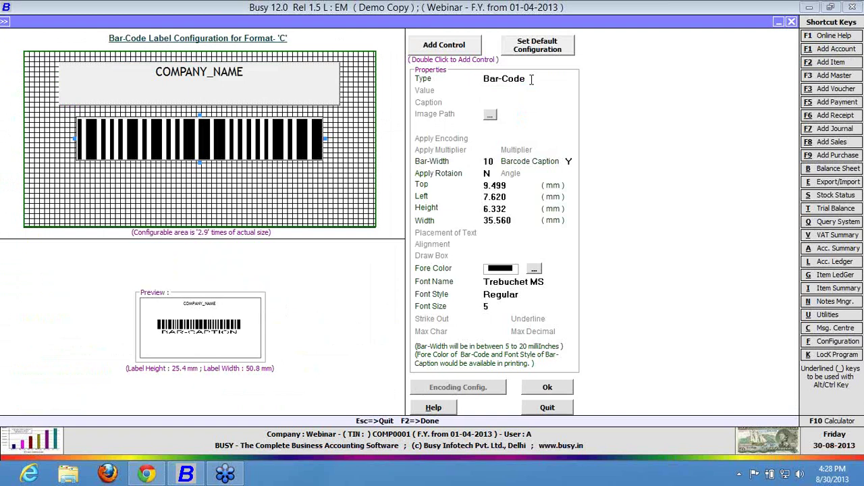
Exit the label layout and the sheet configuration, confirming both.
key("Escape")
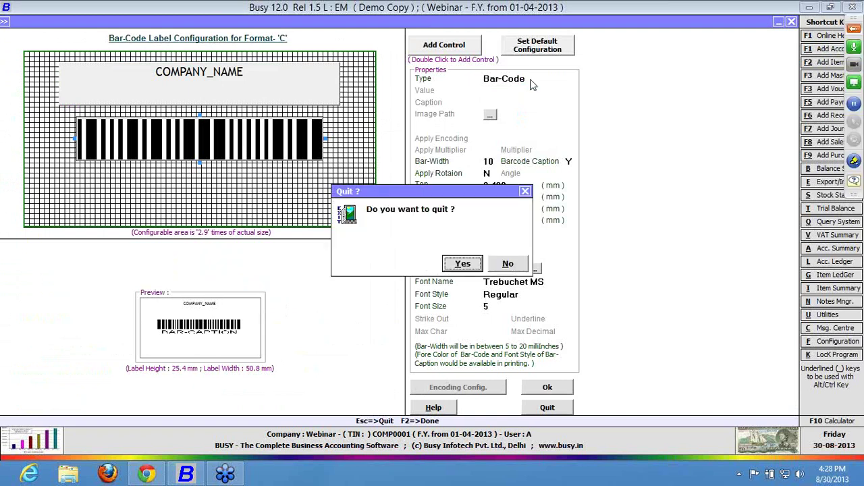
key("Return")
key("Escape")
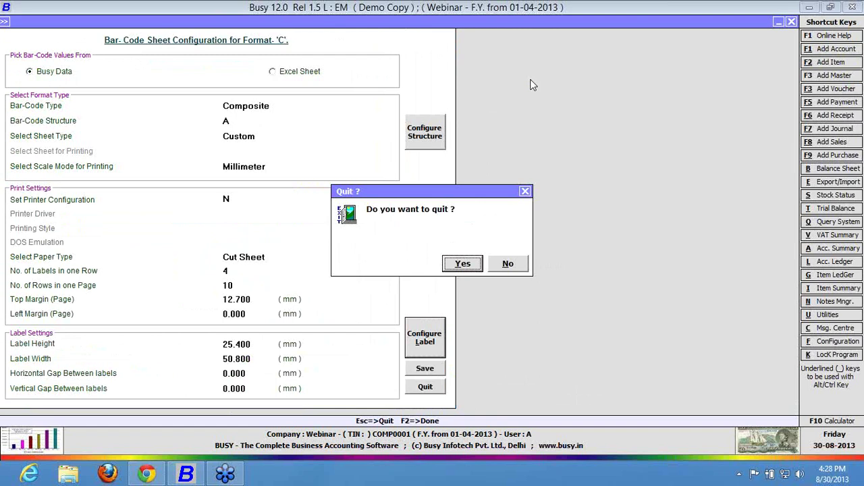
key("Return")
Review the POS settings under Administration Features / Options, then close them.
key("Left")
key("Left")
key("Left")
key("Left")
key("Left")
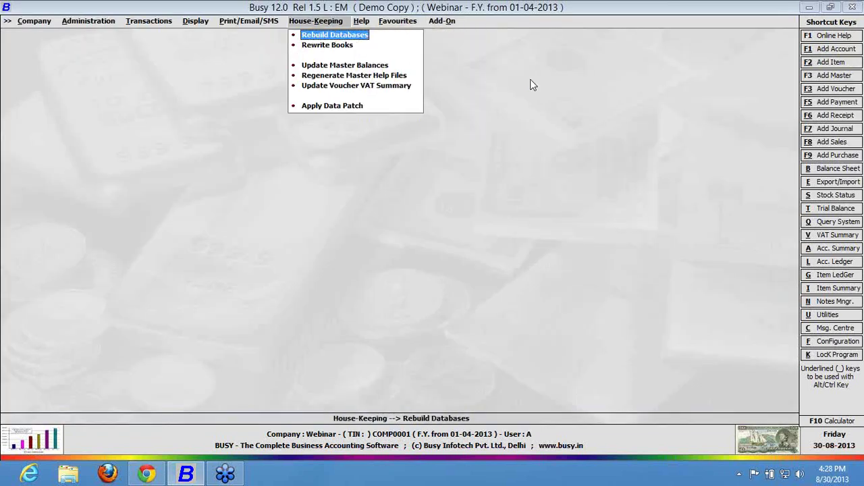
key("Left")
key("Left")
key("Return")
key("Down")
key("Down")
key("Down")
key("Down")
key("Down")
key("Down")
key("Down")
key("Down")
key("Return")
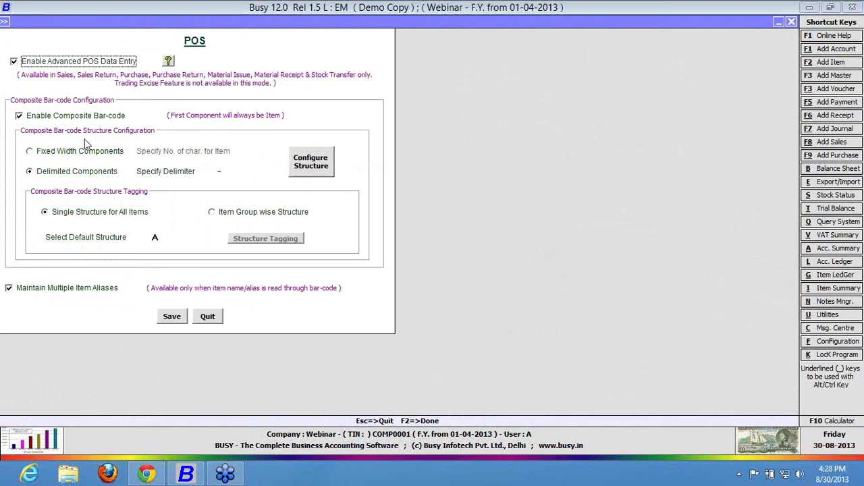
key("Escape")
Enter ITEMB-ONE as an item in a new sales voucher, dismiss the invalid-name error, and quit unsaved.
key("Return")
key("Return")
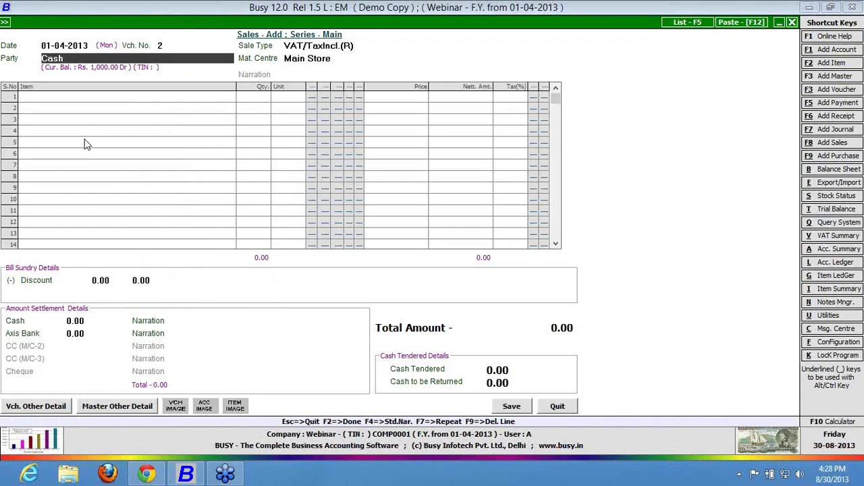
key("Return")
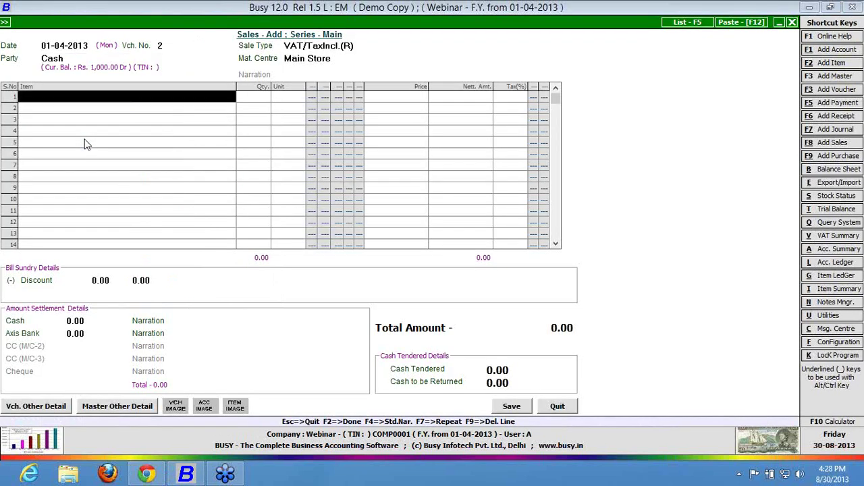
type("ITE")
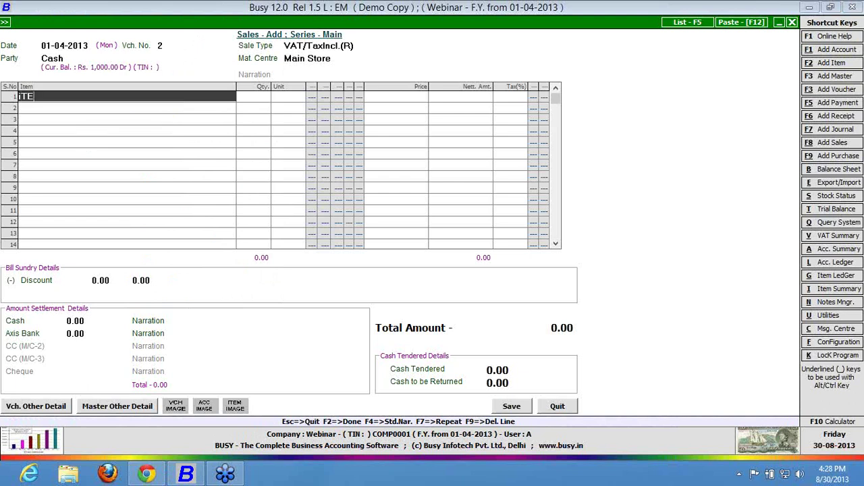
type("MB-")
type("ONE")
key("Return")
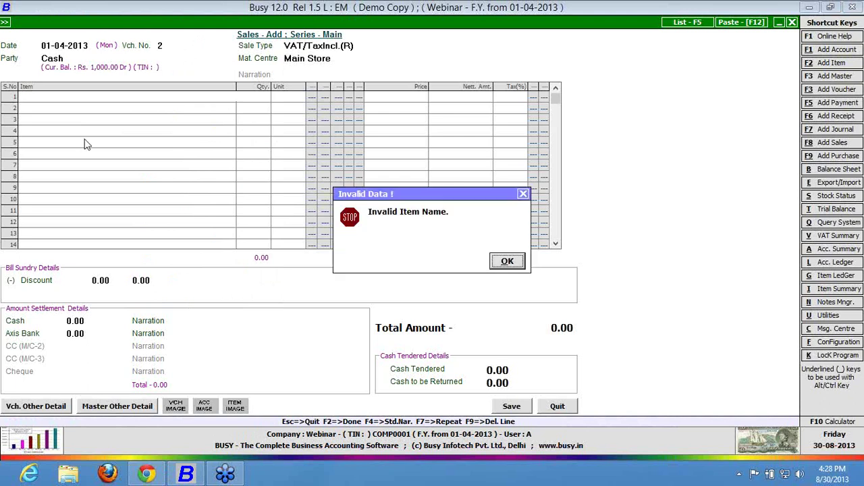
key("Return")
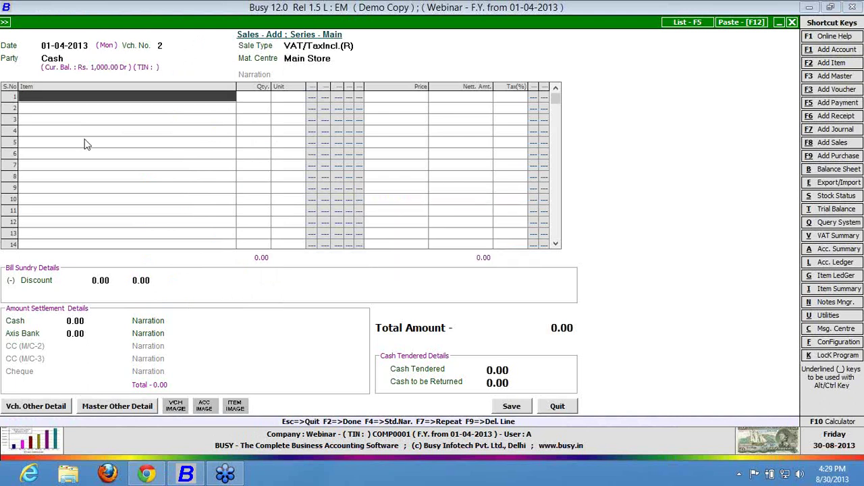
key("Escape")
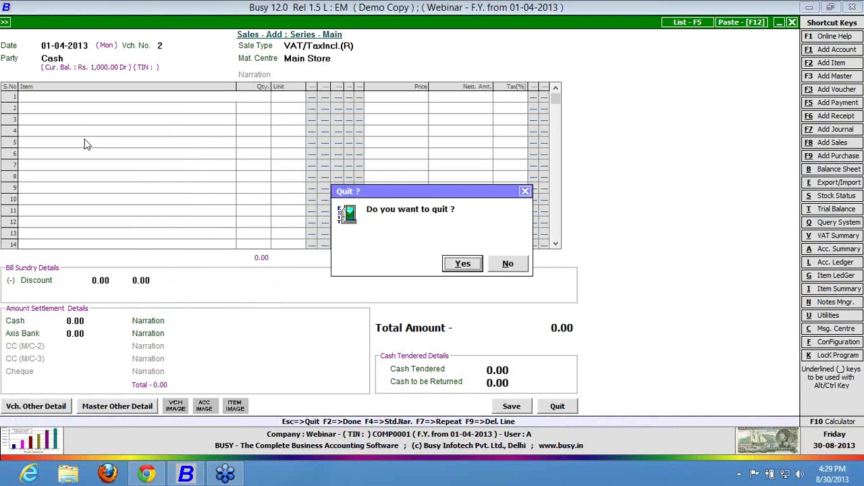
key("Return")
Rename item ITEM B to B, clear its alias A000101L, and save the item.
key("Down")
key("Down")
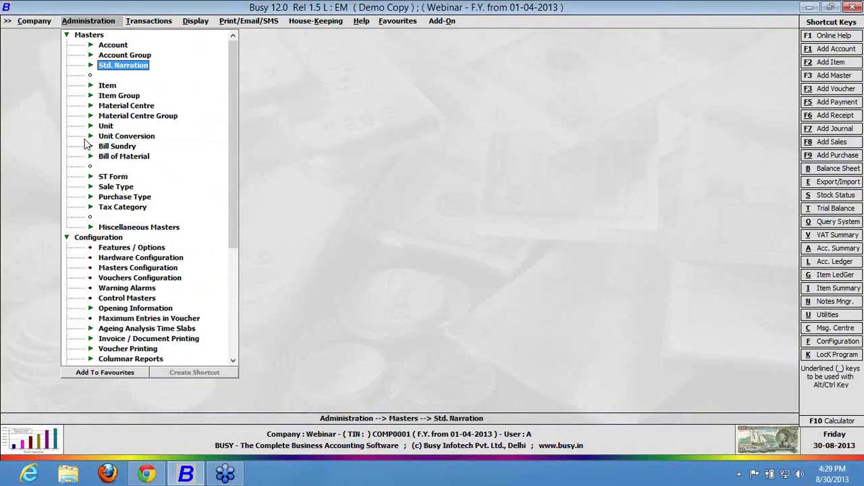
key("Down")
key("Return")
key("Down")
key("Return")
key("Down")
key("Down")
key("Down")
key("Down")
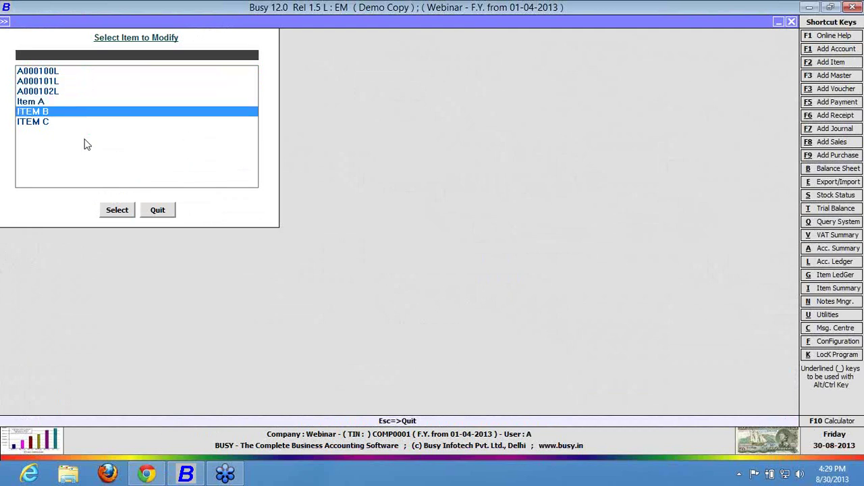
key("Return")
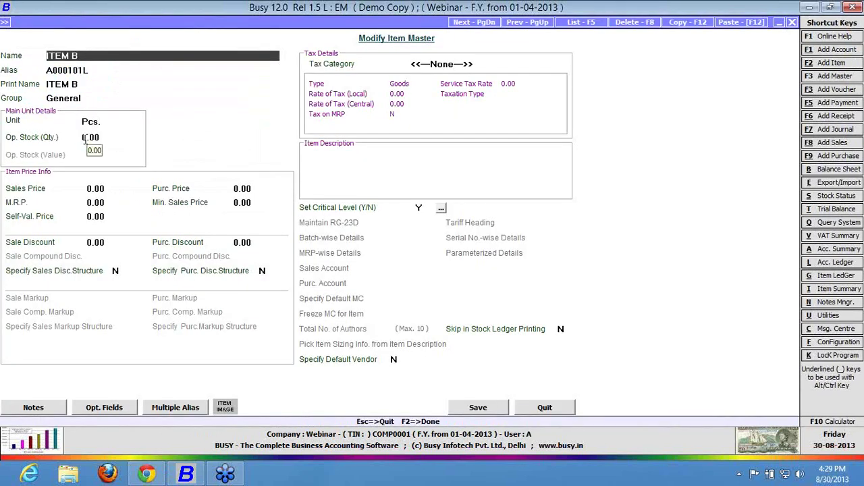
type("B")
key("Return")
key("BackSpace")
key("BackSpace")
key("BackSpace")
key("BackSpace")
key("BackSpace")
key("BackSpace")
key("BackSpace")
key("BackSpace")
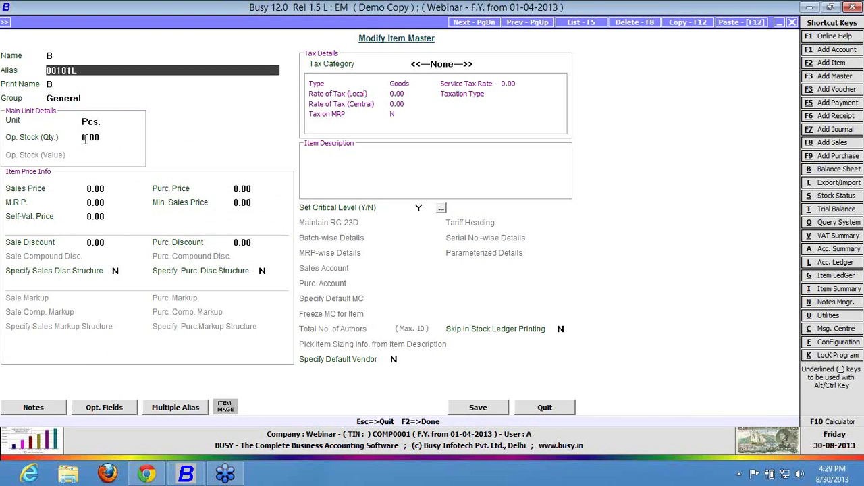
key("Return")
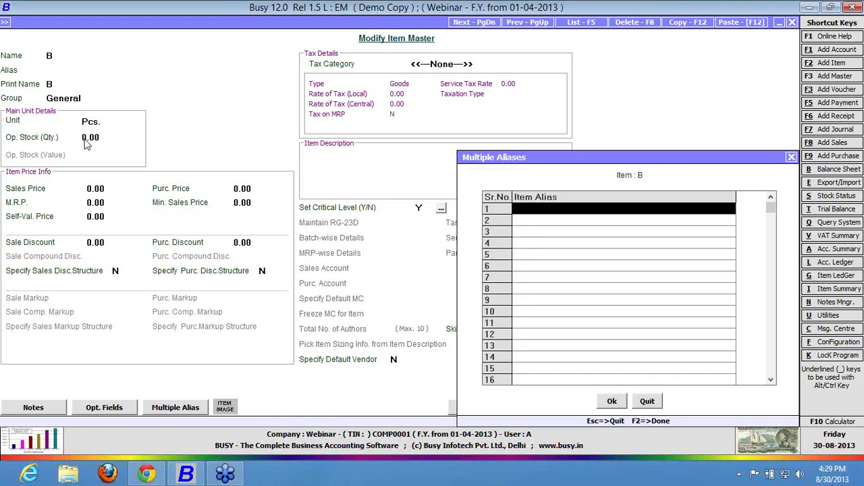
key("Escape")
key("F2")
key("Return")
Open Vouchers Configuration for the Sales series Main.
key("Escape")
key("Down")
key("Down")
key("Down")
key("Return")
key("Right")
key("Down")
key("Tab")
key("Tab")
key("Tab")
key("Tab")
key("Tab")
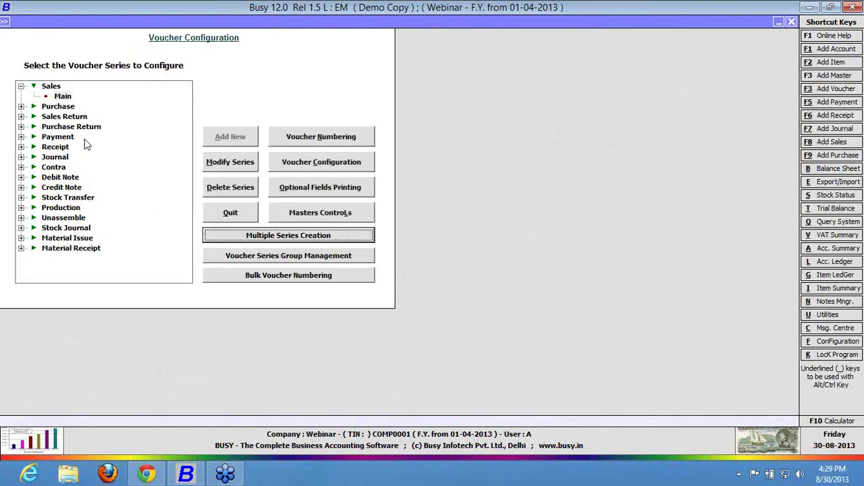
Set Sale Type to Semi-Variable in the Sales Main advanced POS options.
key("Return")
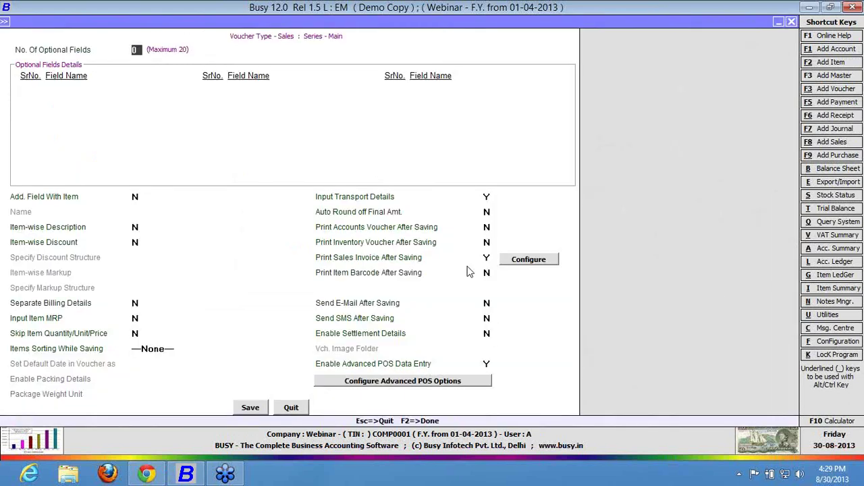
left_click(459, 382)
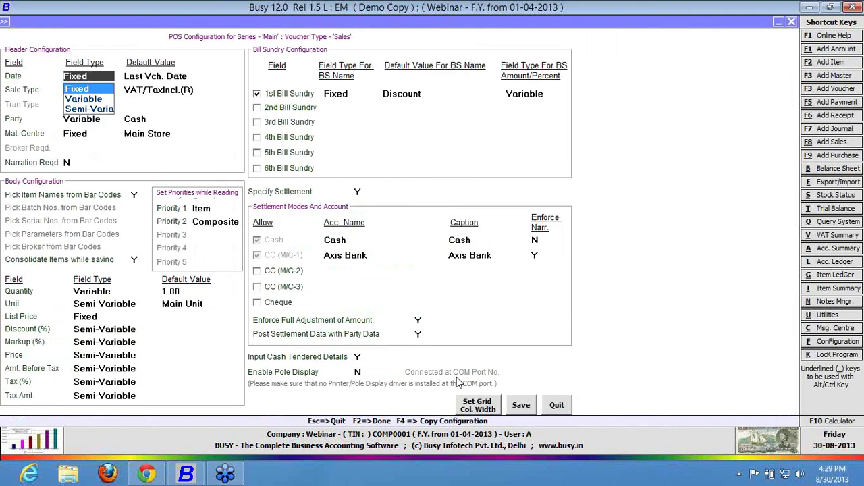
key("Down")
key("Down")
left_click(215, 210)
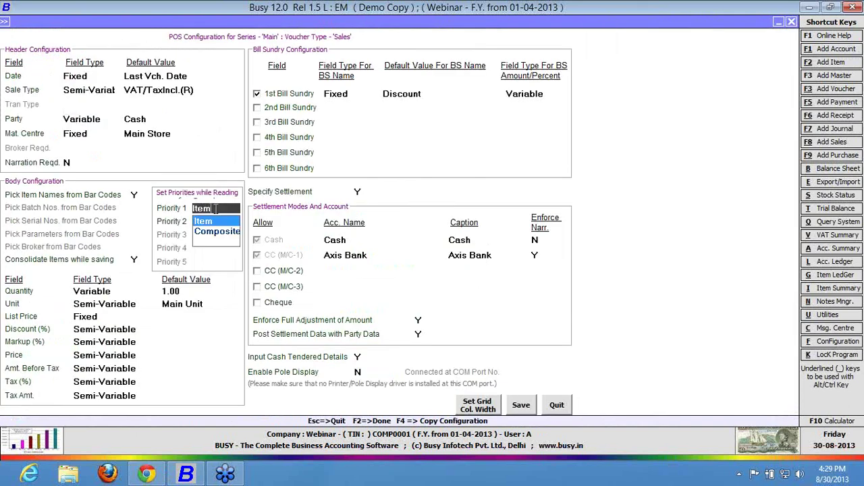
Prioritise Composite then Item bar-code reading and save both configurations.
key("Down")
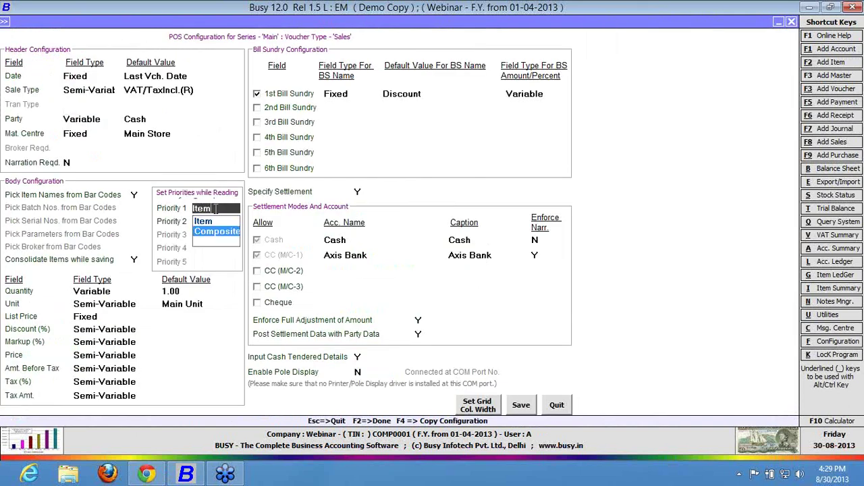
key("Return")
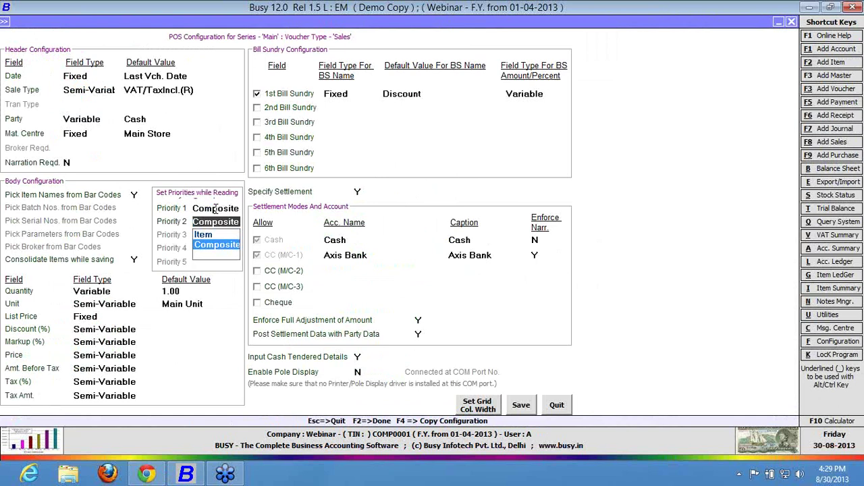
key("Up")
key("Return")
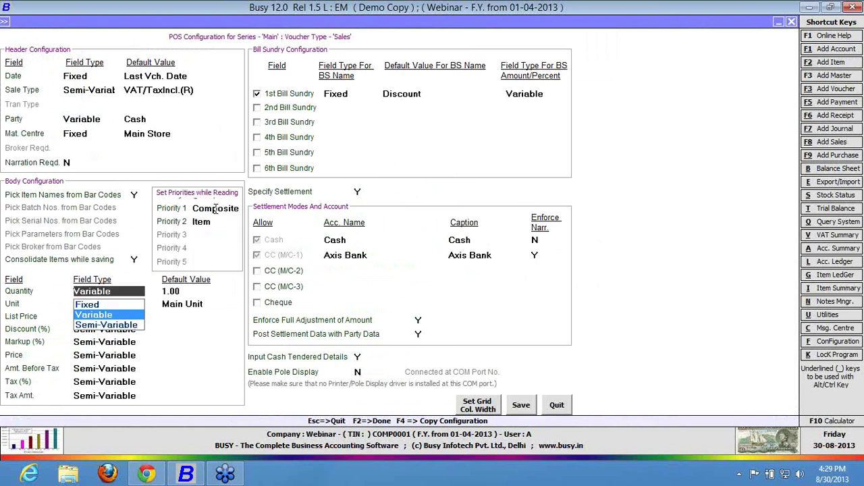
key("Return")
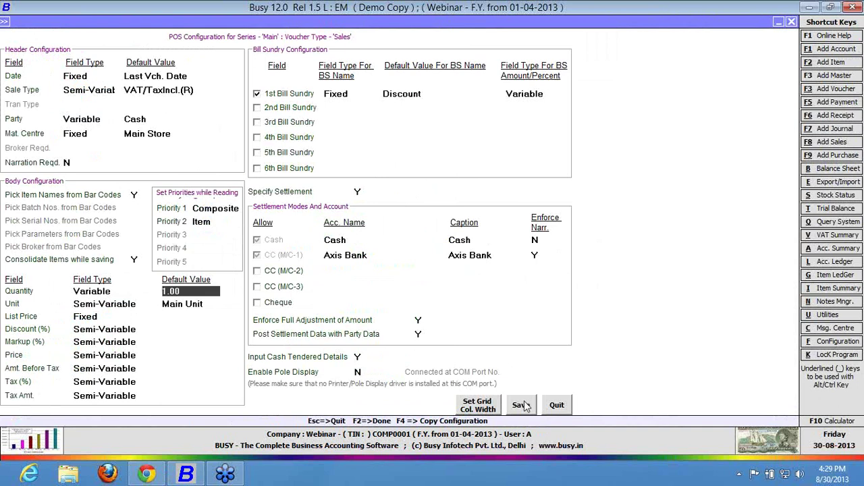
left_click(521, 405)
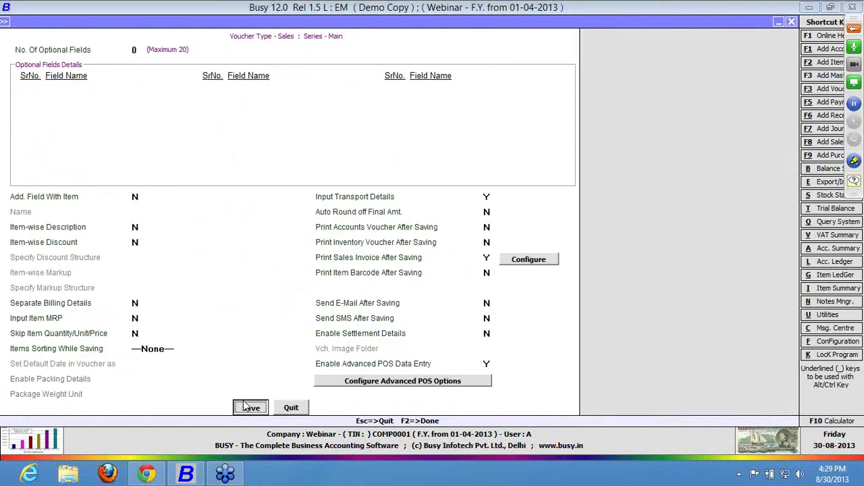
left_click(246, 406)
key("Down")
key("Down")
key("Down")
key("Down")
key("Down")
key("Down")
key("Down")
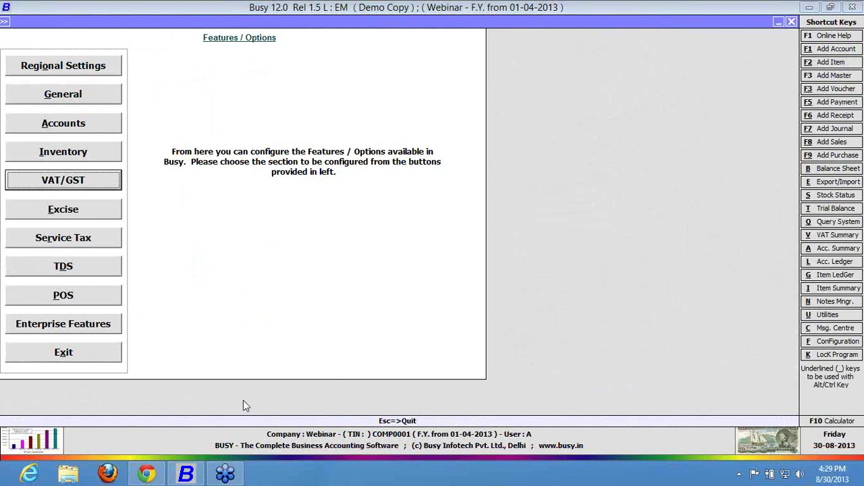
Review composite structure A's components in the POS feature settings.
key("Down")
key("Return")
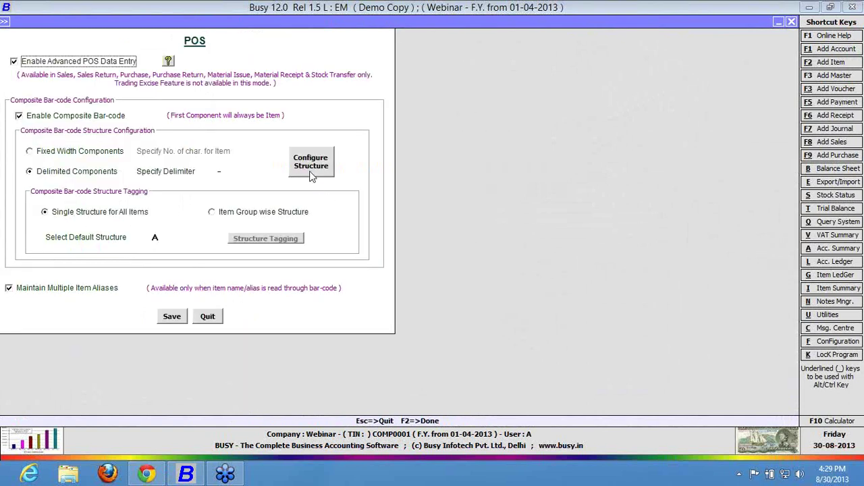
left_click(310, 165)
key("Return")
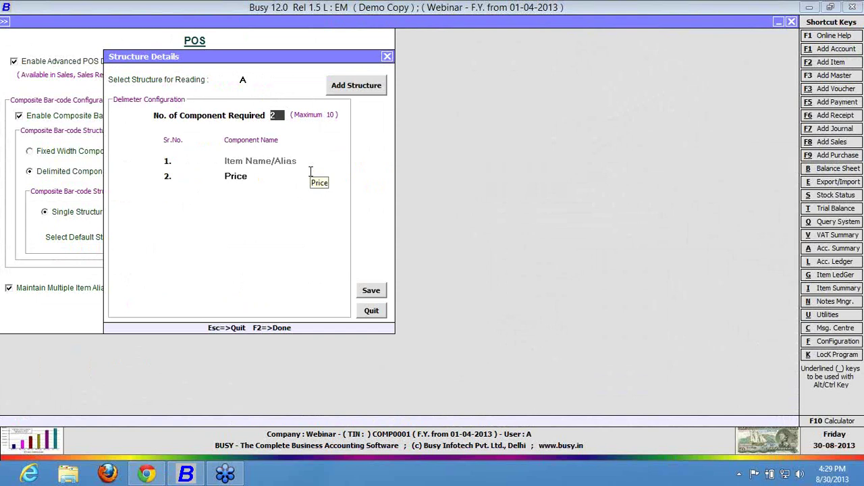
key("Escape")
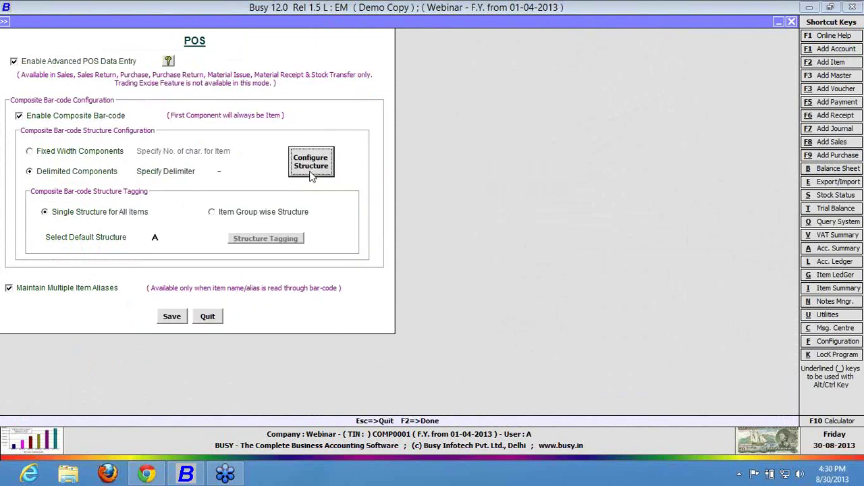
Turn off Maintain Multiple Item Aliases and save the POS settings.
left_click(222, 174)
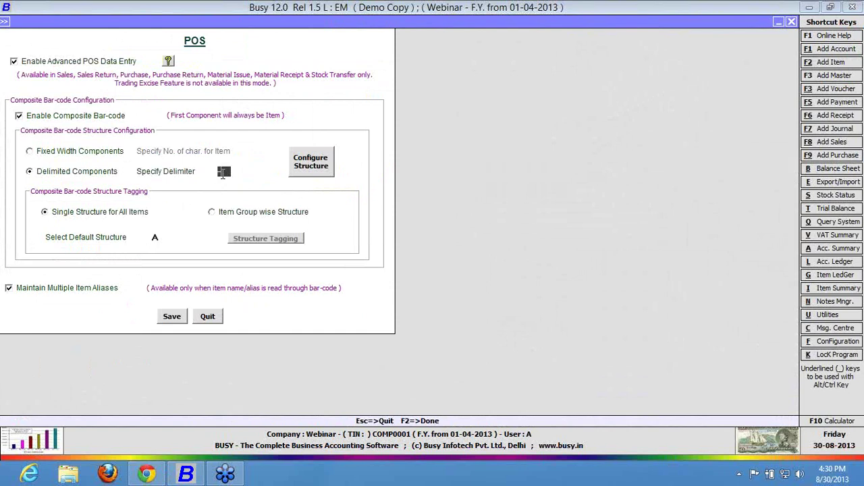
left_click(167, 322)
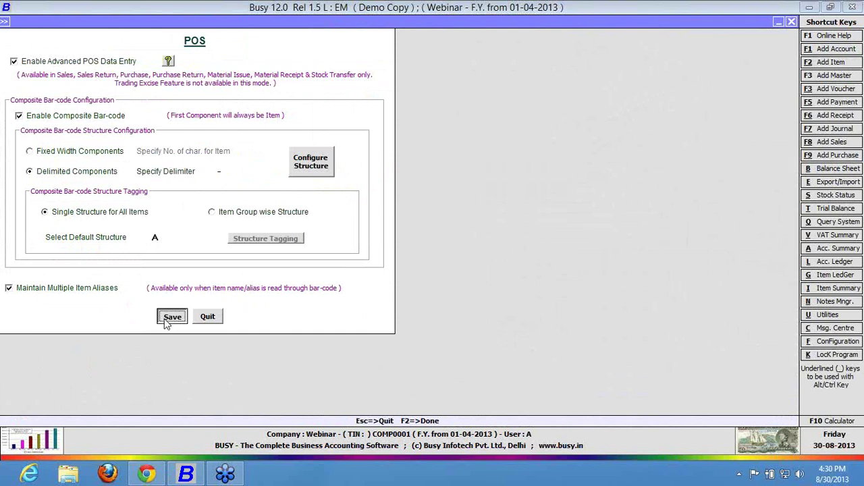
left_click(78, 289)
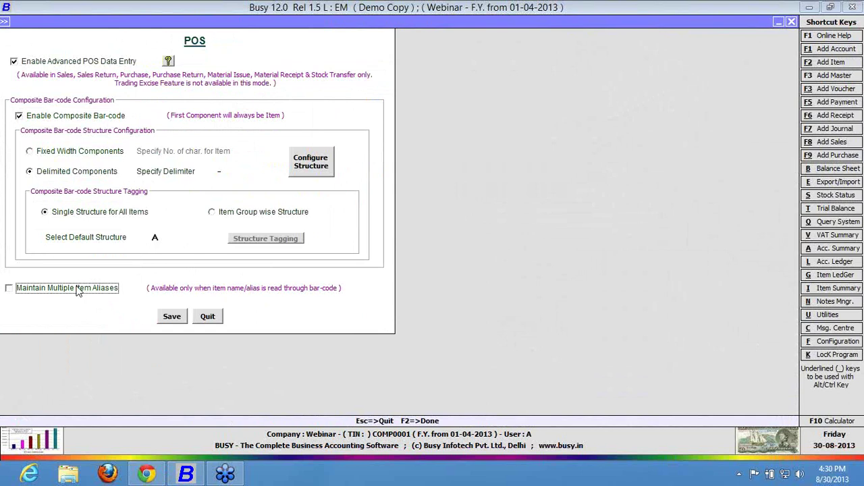
left_click(172, 318)
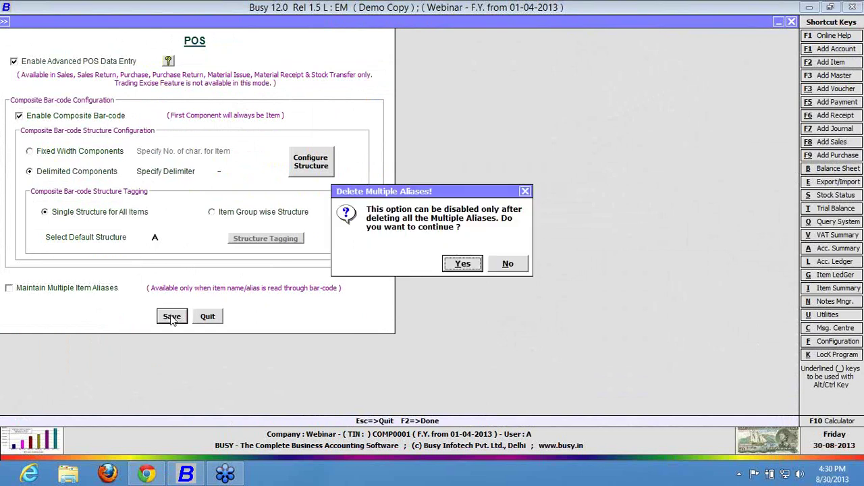
Confirm deleting the multiple aliases and add item B to the first two rows of a new sales voucher.
key("Return")
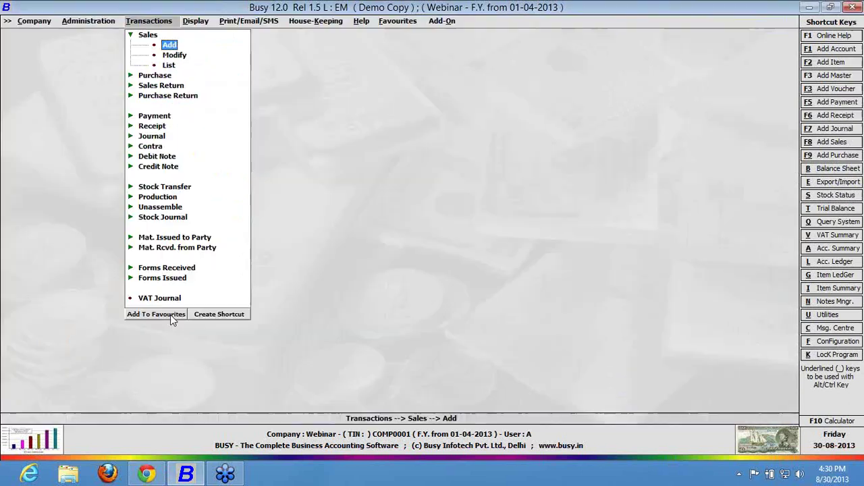
key("Return")
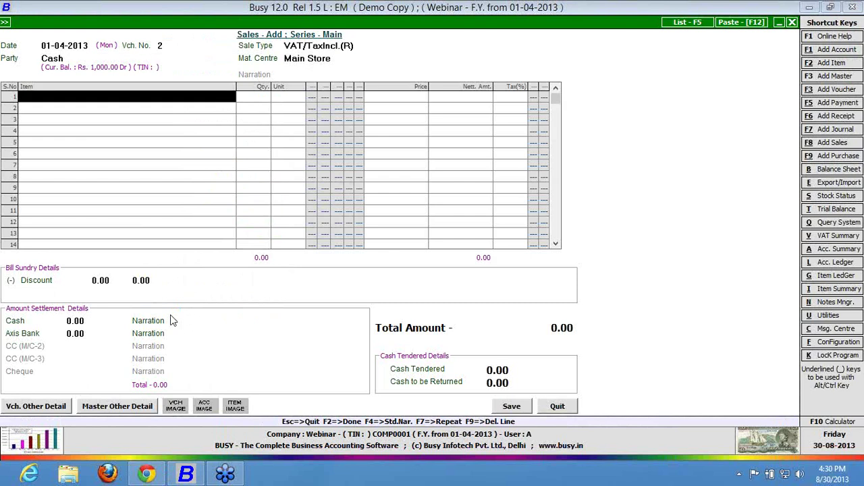
type("B")
key("Return")
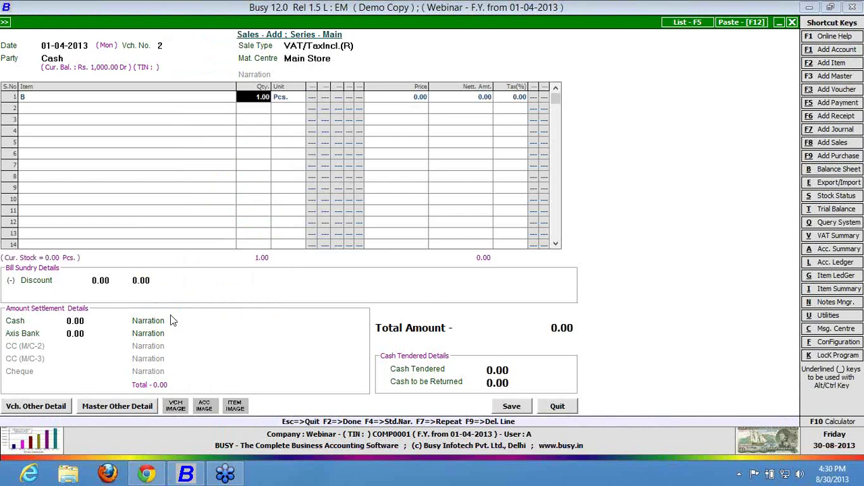
key("Return")
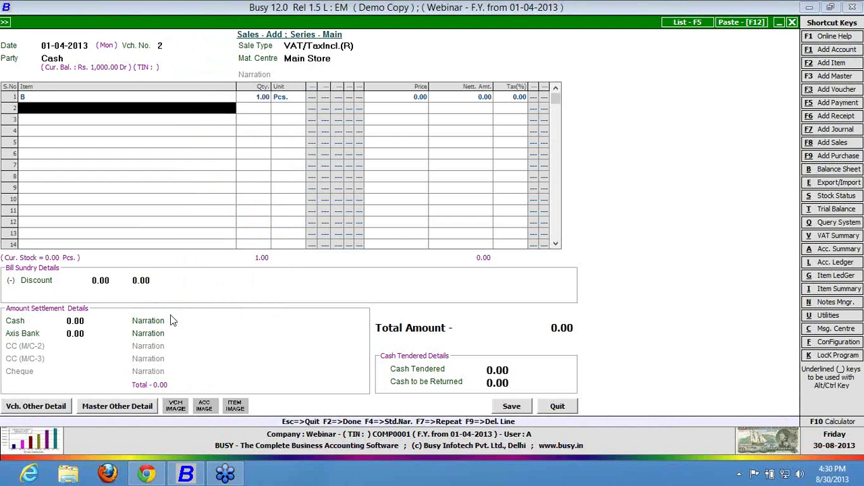
type("B")
key("Return")
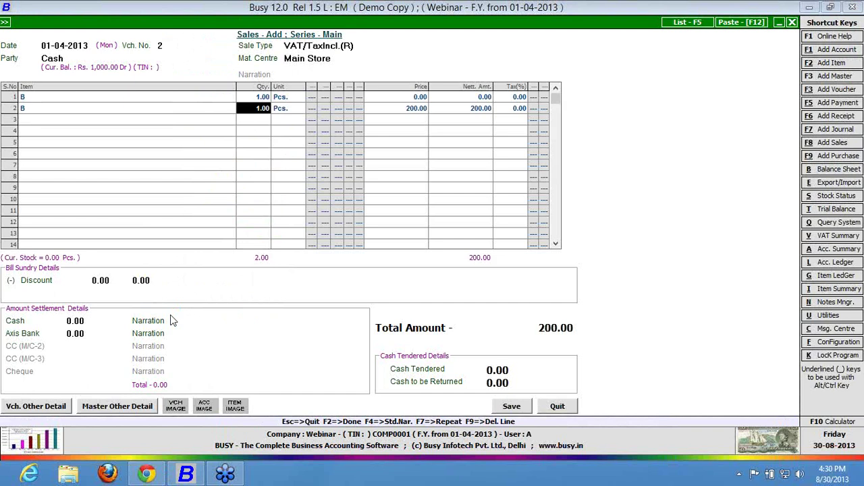
Check the rows' amounts and prices, then move to the third row's item field.
key("Up")
key("Escape")
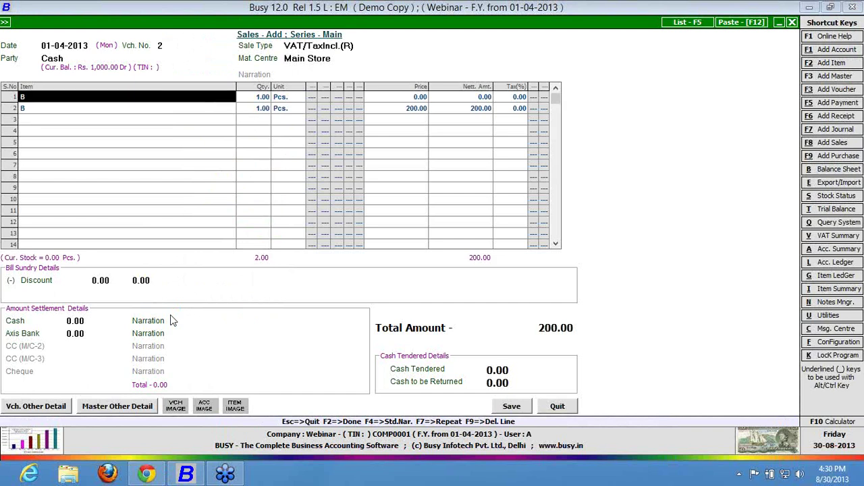
key("Down")
key("Up")
key("Return")
key("Return")
key("Return")
key("Down")
key("Left")
key("Escape")
key("Down")
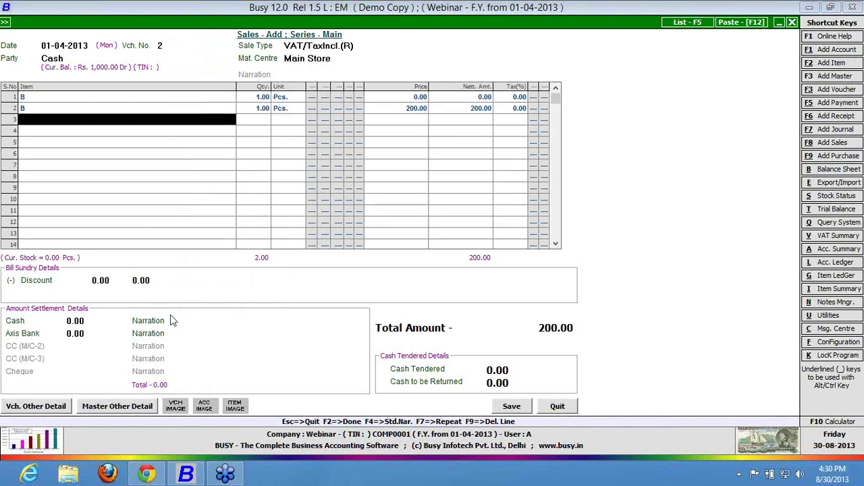
Enter barcode b-300 in row 3 as item B priced 300.00, then ask to quit the voucher.
type("b")
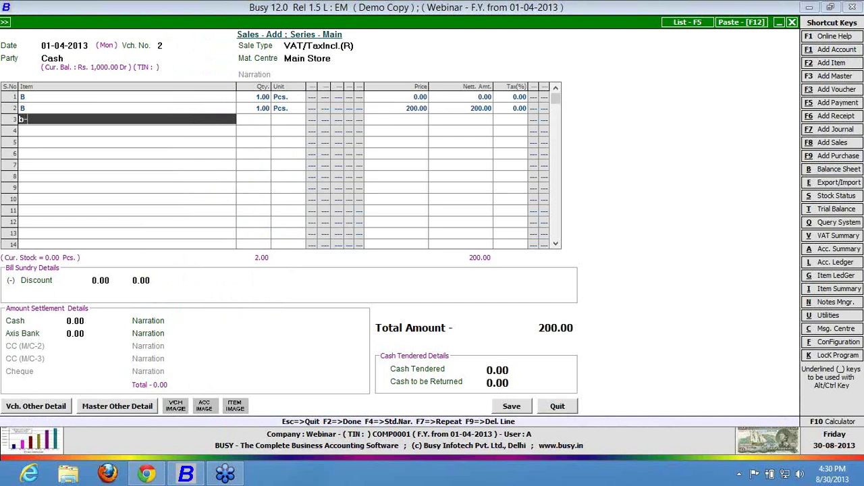
type("-300")
left_click_drag(51, 118, 19, 123)
left_click(50, 122)
left_click_drag(25, 120, 10, 130)
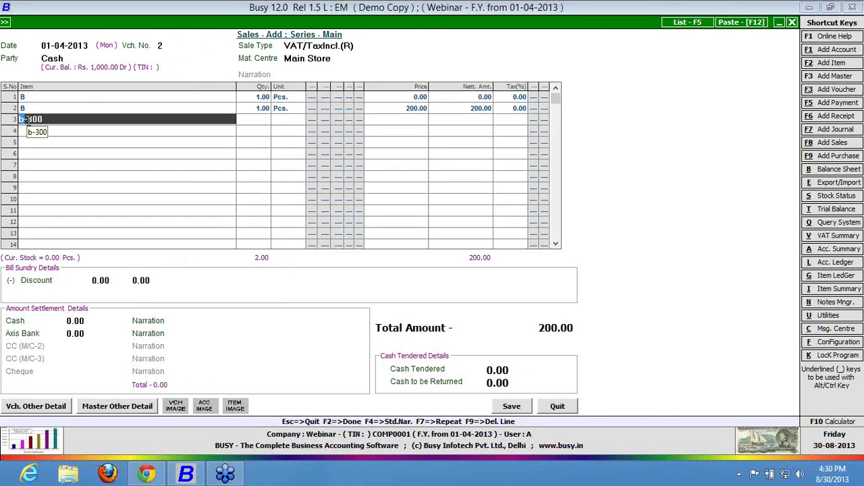
left_click_drag(27, 119, 48, 120)
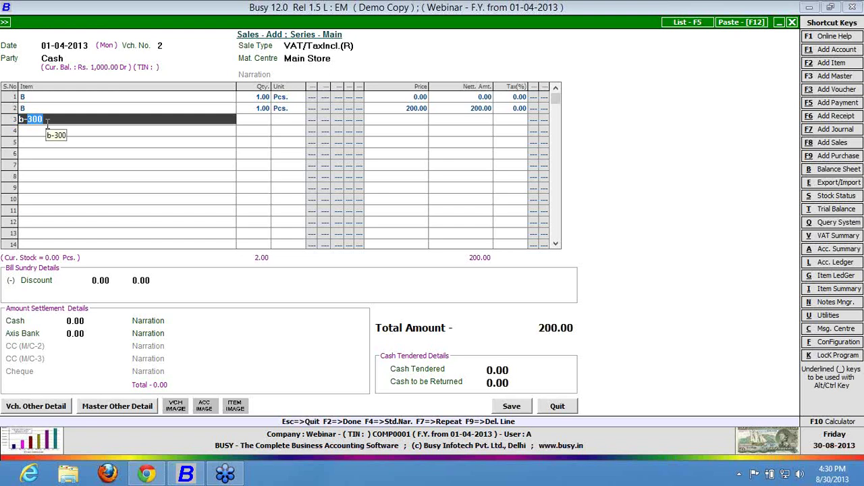
key("Return")
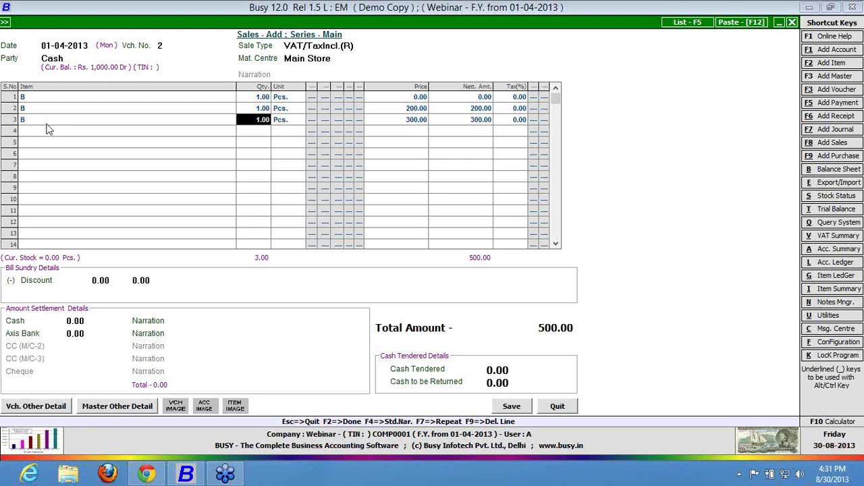
left_click(47, 126)
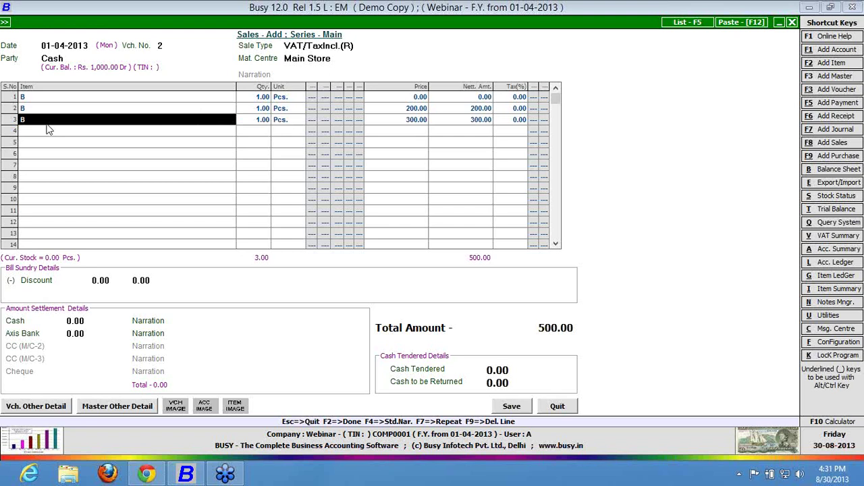
key("Escape")
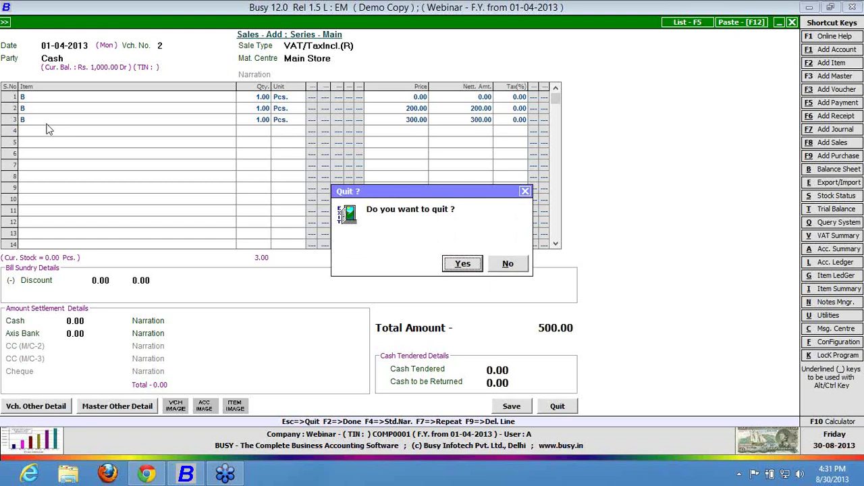
Quit the voucher without saving and tick Serial No.-wise Details under Inventory features.
key("Return")
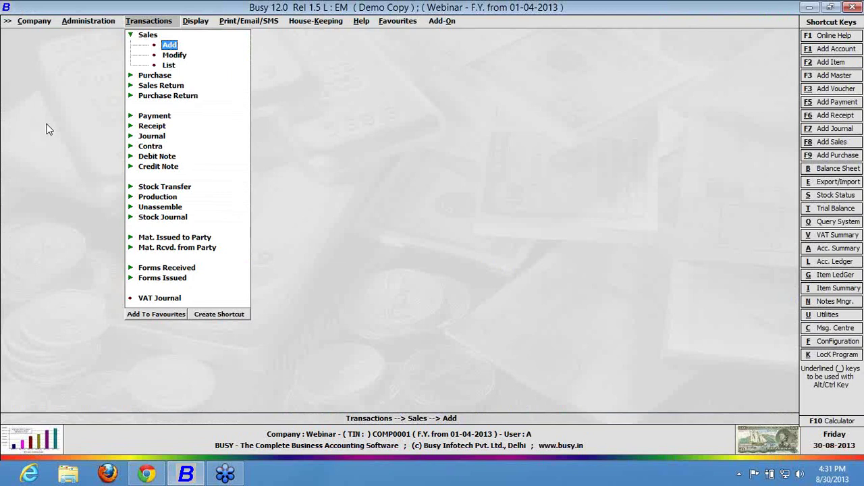
key("Left")
key("Return")
key("Down")
key("Down")
key("Down")
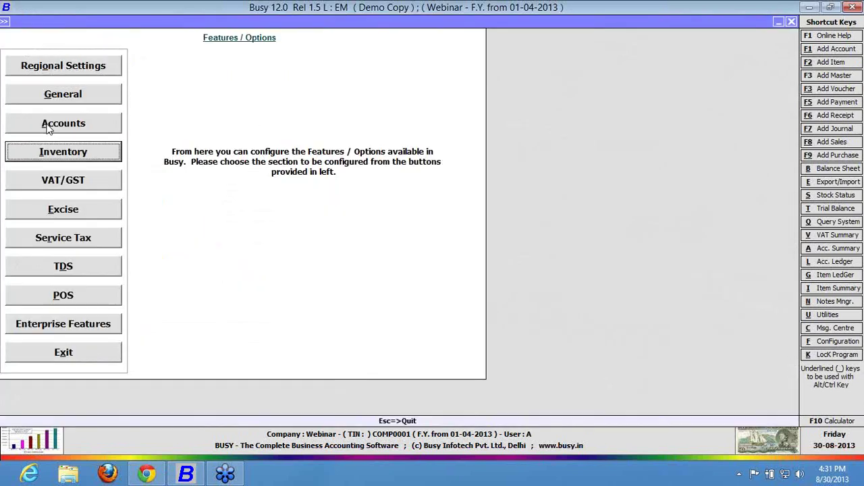
key("Return")
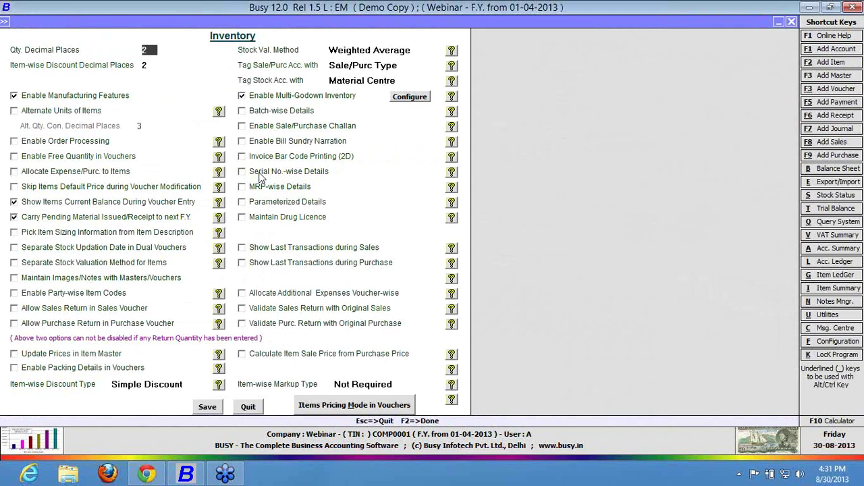
left_click(259, 172)
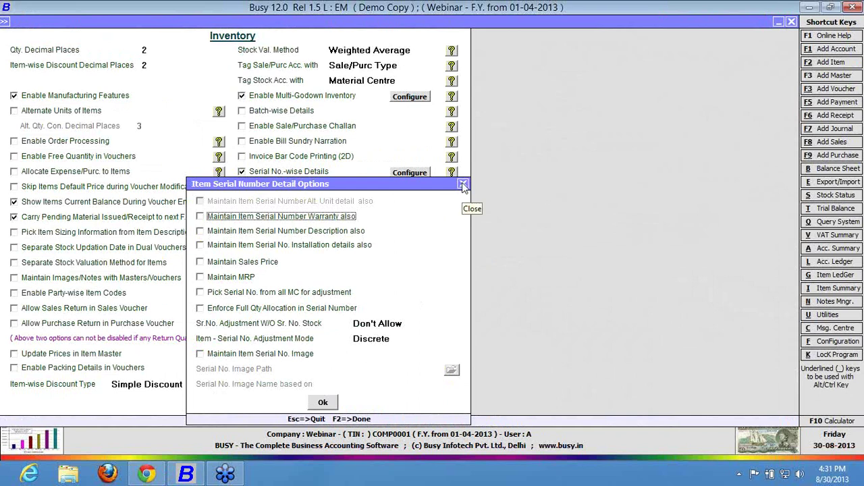
left_click(463, 185)
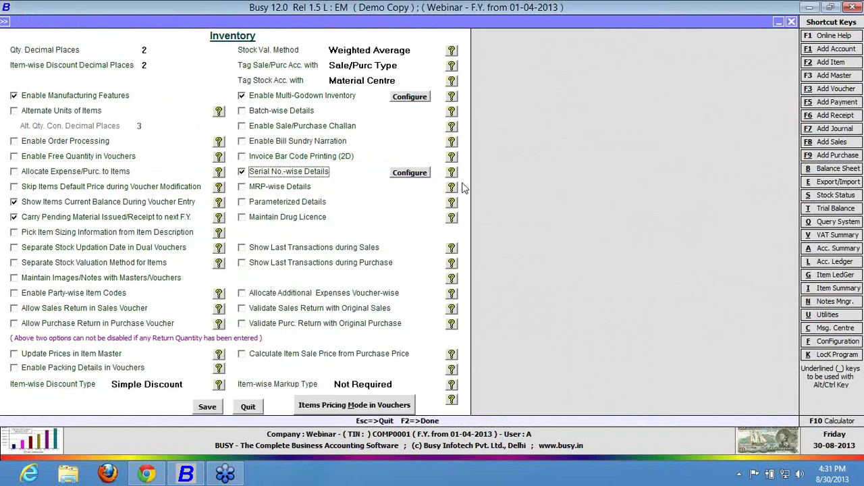
Tick Parameterized Details and Generate Barcode No. (Automatic), then save the inventory options.
left_click(274, 203)
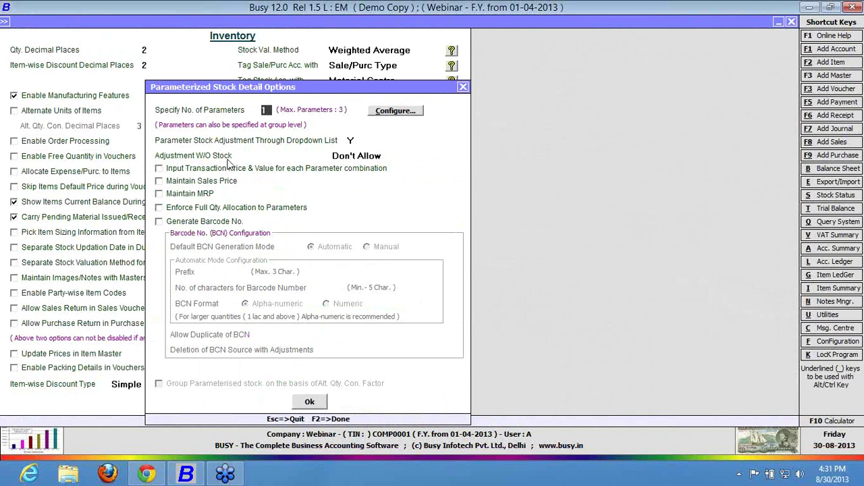
left_click(191, 225)
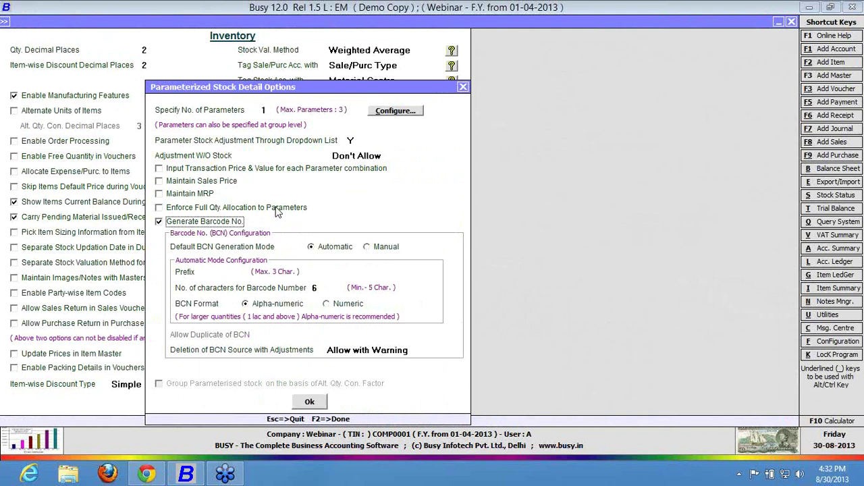
key("F2")
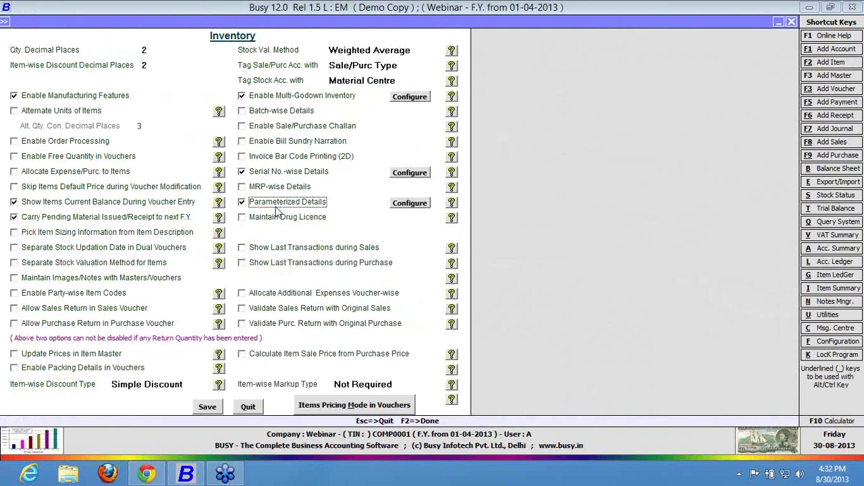
key("F2")
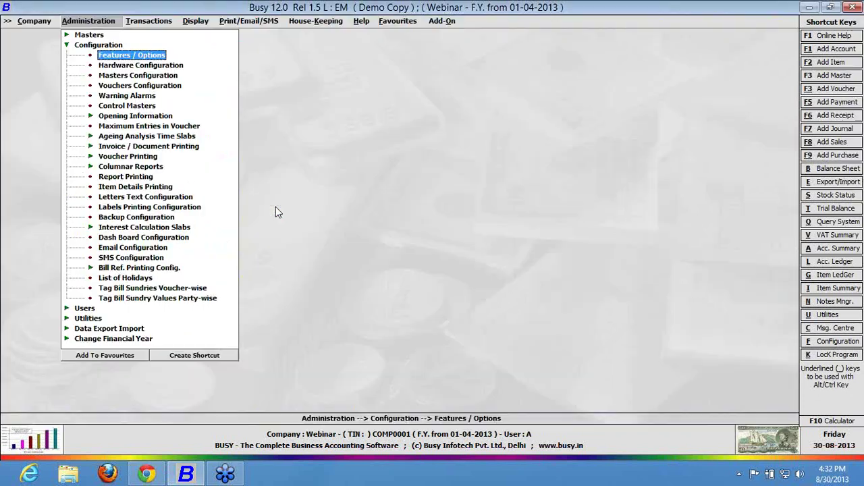
key("Escape")
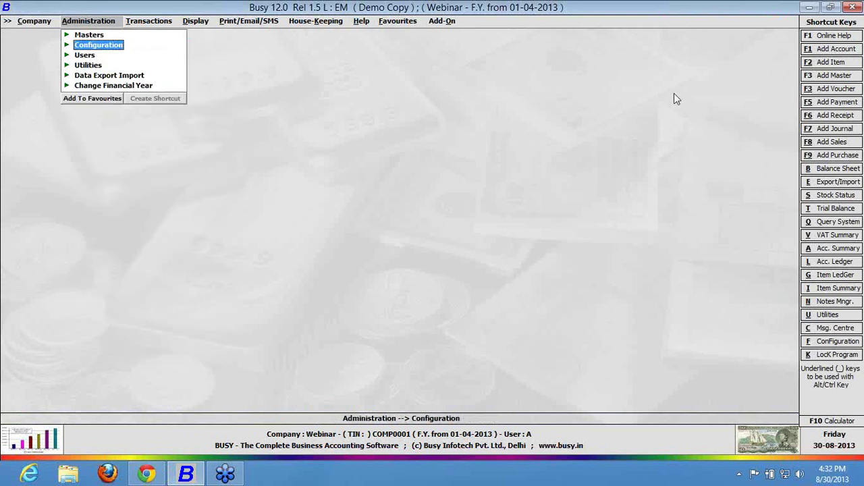